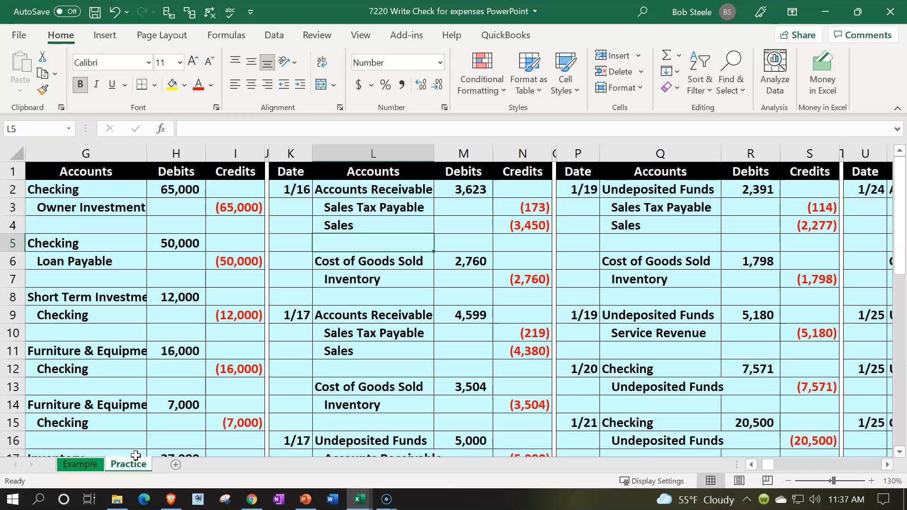
Review the 1/26 utilities, telephone, prepaid insurance and office supplies journal entries on the Example sheet
{"action": "left_click", "coordinate": [89, 466]}
{"action": "left_click", "coordinate": [87, 463]}
{"action": "left_click", "coordinate": [151, 210]}
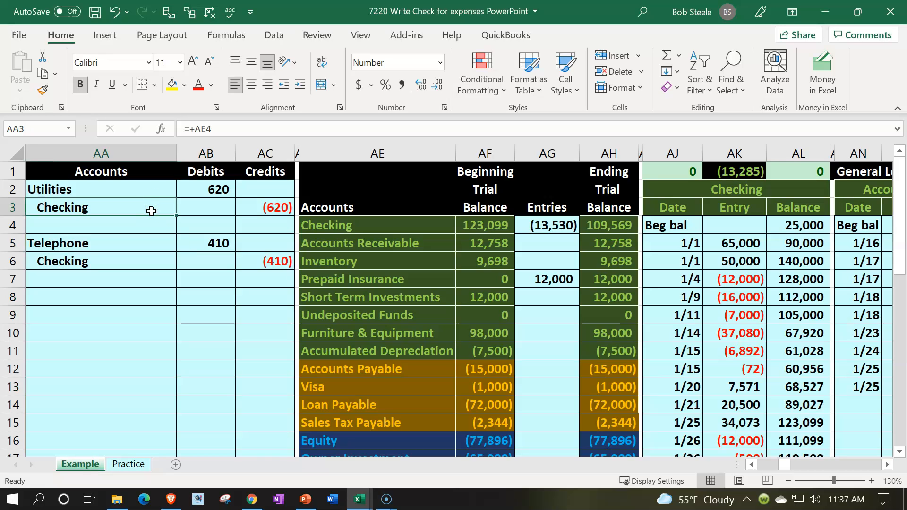
{"action": "key", "text": "Left"}
{"action": "key", "text": "Left"}
{"action": "key", "text": "Left"}
{"action": "key", "text": "Left"}
{"action": "key", "text": "Left"}
{"action": "key", "text": "Left"}
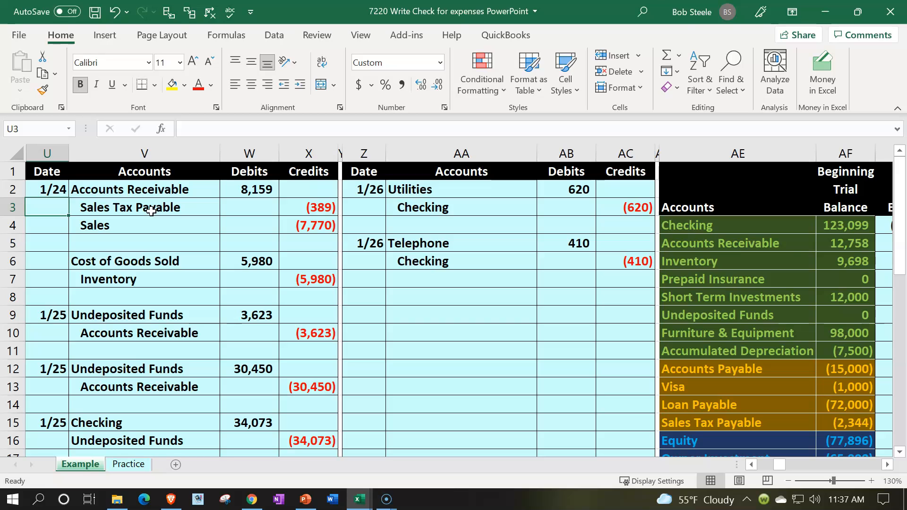
{"action": "scroll", "coordinate": [153, 254], "scroll_direction": "down", "scroll_amount": 2}
{"action": "scroll", "coordinate": [154, 253], "scroll_direction": "down", "scroll_amount": 2}
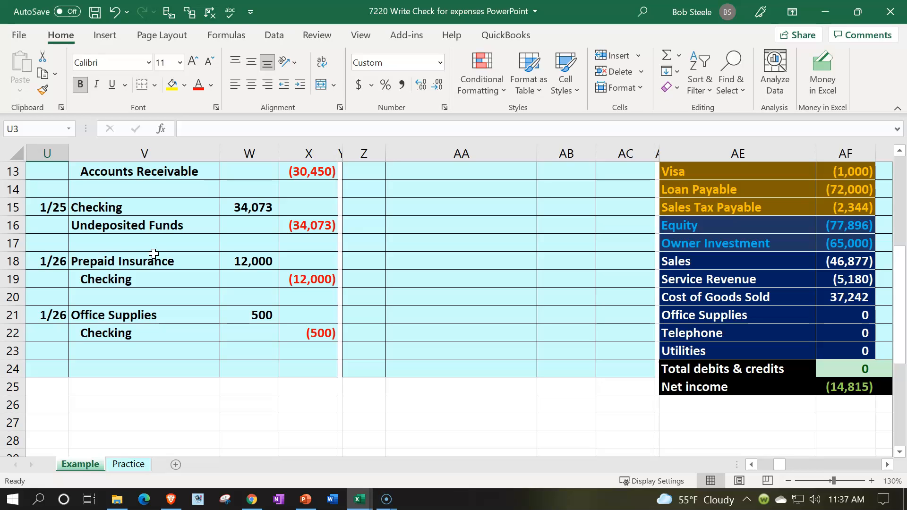
{"action": "left_click", "coordinate": [124, 279]}
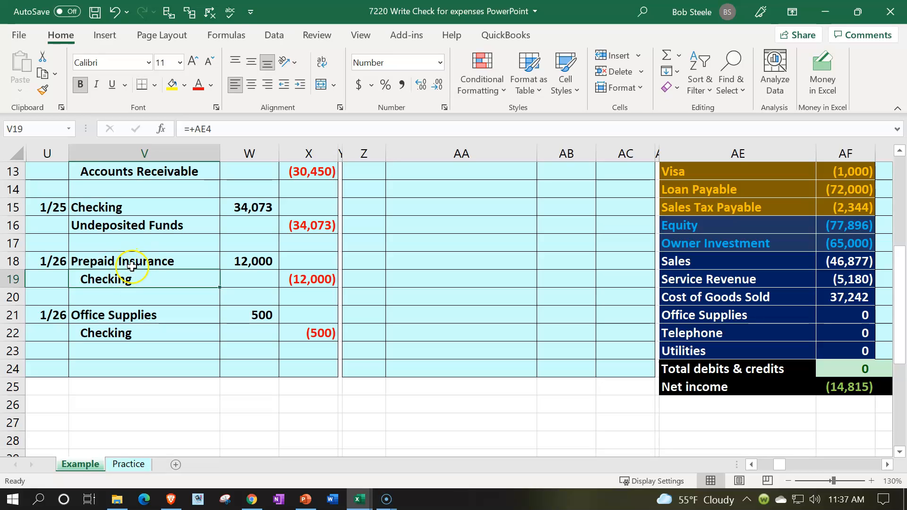
{"action": "left_click", "coordinate": [134, 261]}
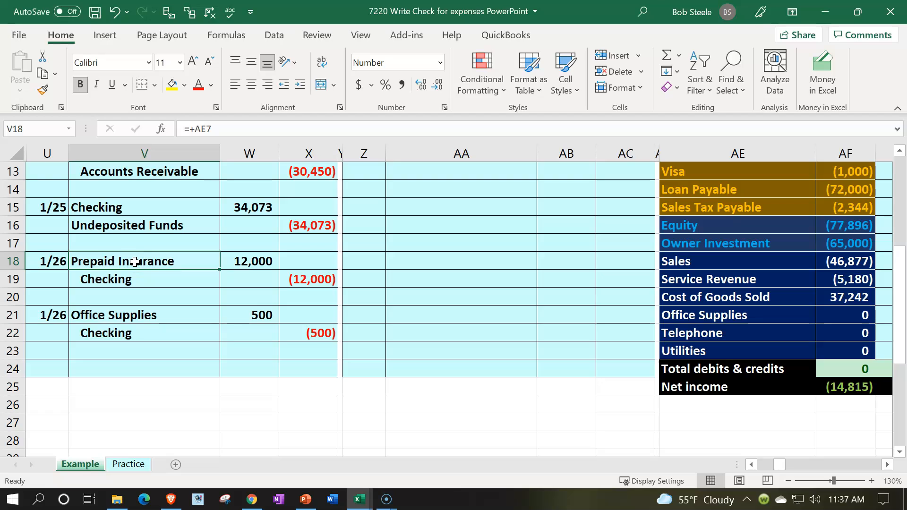
{"action": "left_click", "coordinate": [158, 317]}
{"action": "scroll", "coordinate": [485, 346], "scroll_direction": "up", "scroll_amount": 4}
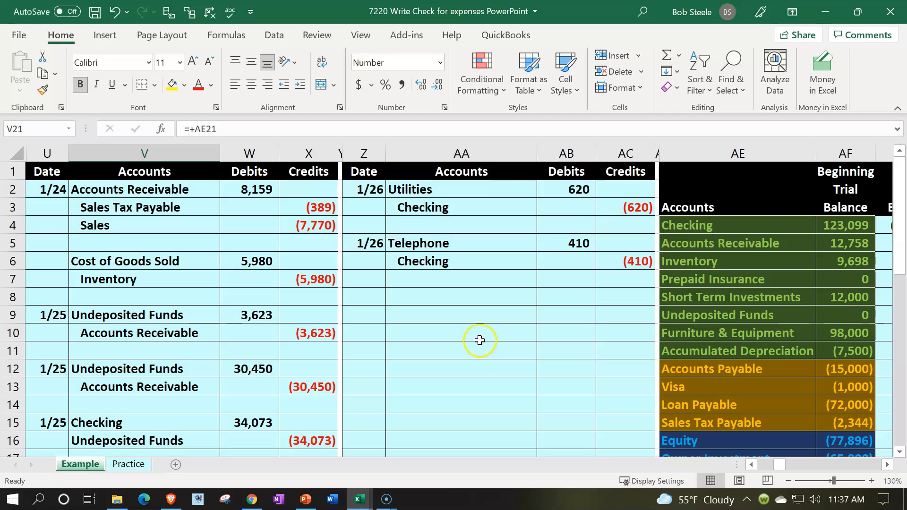
Hide columns A through T on the Practice sheet
{"action": "left_click", "coordinate": [129, 464]}
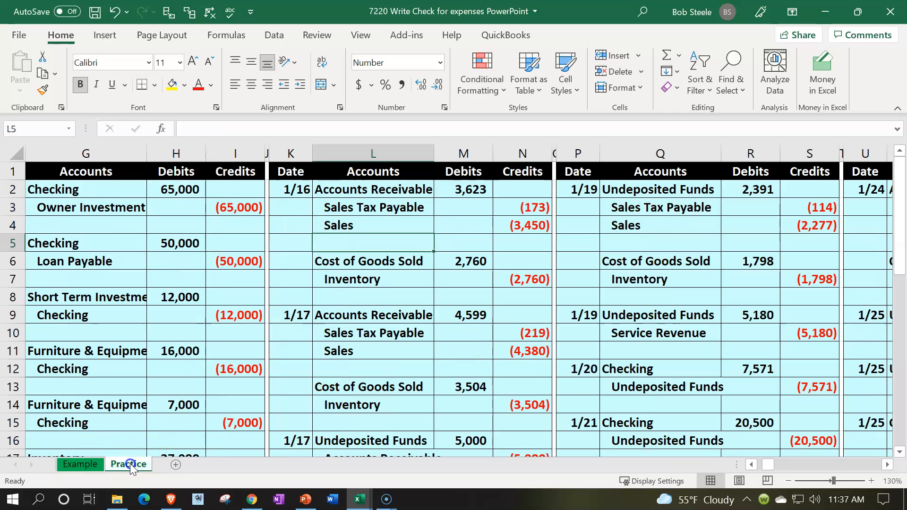
{"action": "left_click", "coordinate": [683, 268]}
{"action": "key", "text": "Down"}
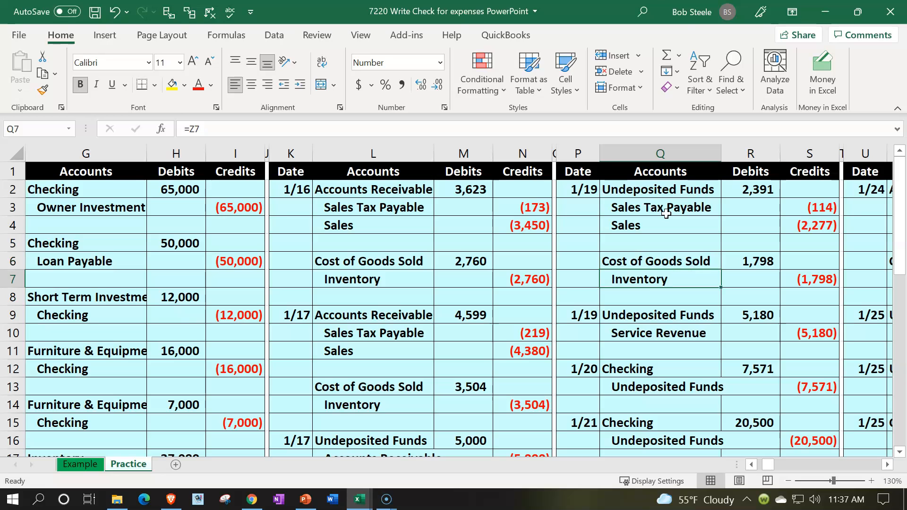
{"action": "key", "text": "Right"}
{"action": "key", "text": "Right"}
{"action": "key", "text": "Right"}
{"action": "key", "text": "Right"}
{"action": "key", "text": "Right"}
{"action": "key", "text": "Right"}
{"action": "key", "text": "Right"}
{"action": "key", "text": "Right"}
{"action": "key", "text": "Right"}
{"action": "key", "text": "Right"}
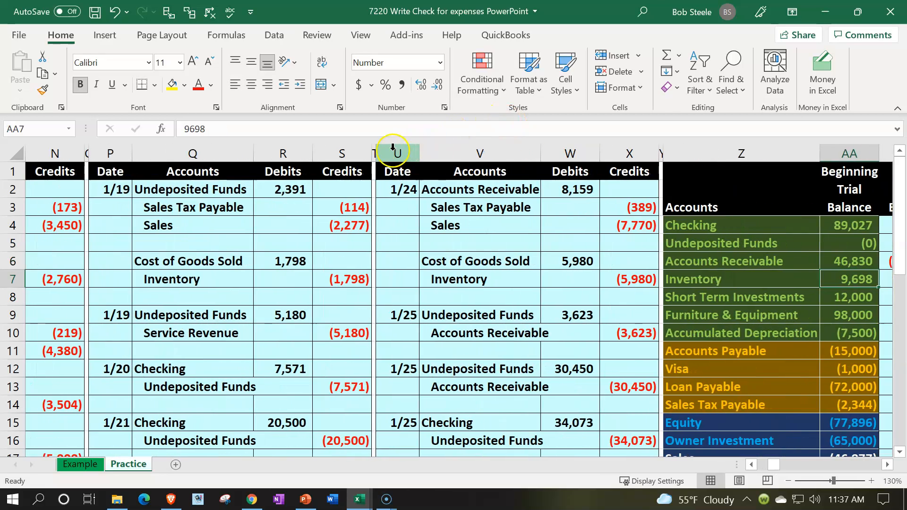
{"action": "left_click_drag", "start_coordinate": [374, 153], "coordinate": [21, 154]}
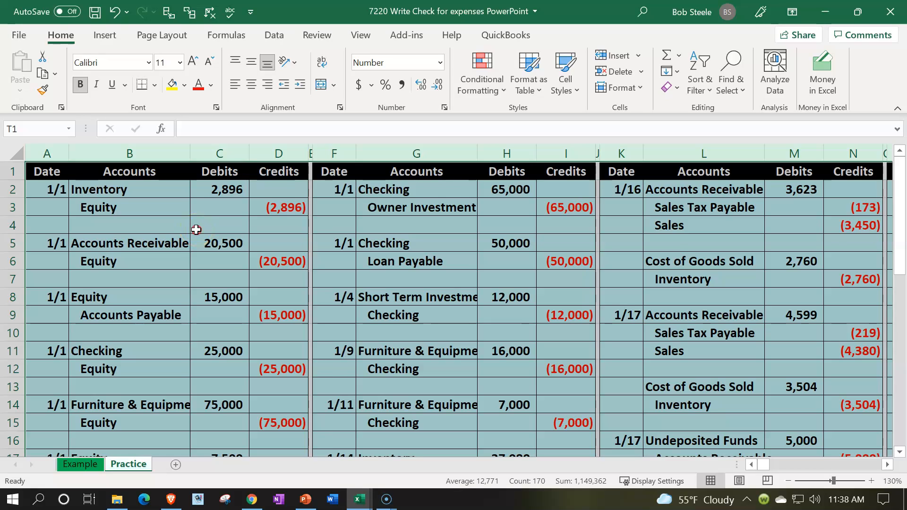
{"action": "right_click", "coordinate": [197, 230]}
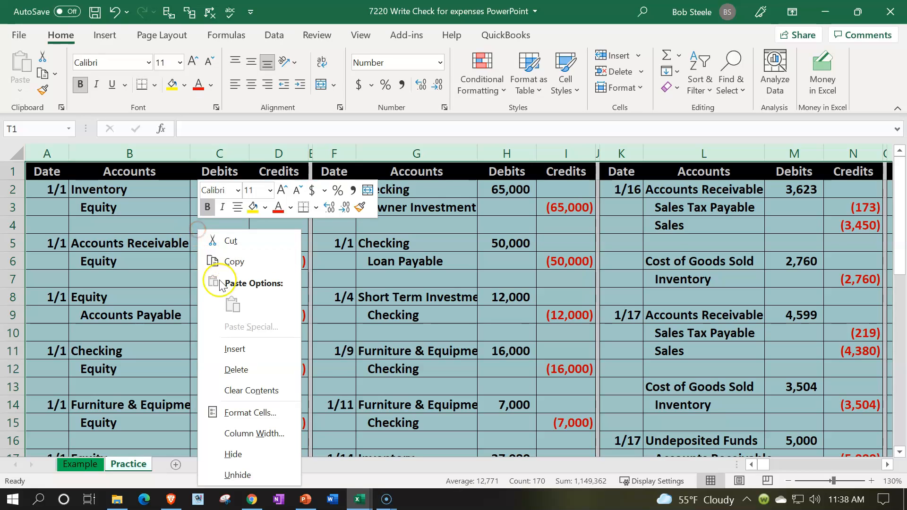
{"action": "left_click", "coordinate": [243, 453]}
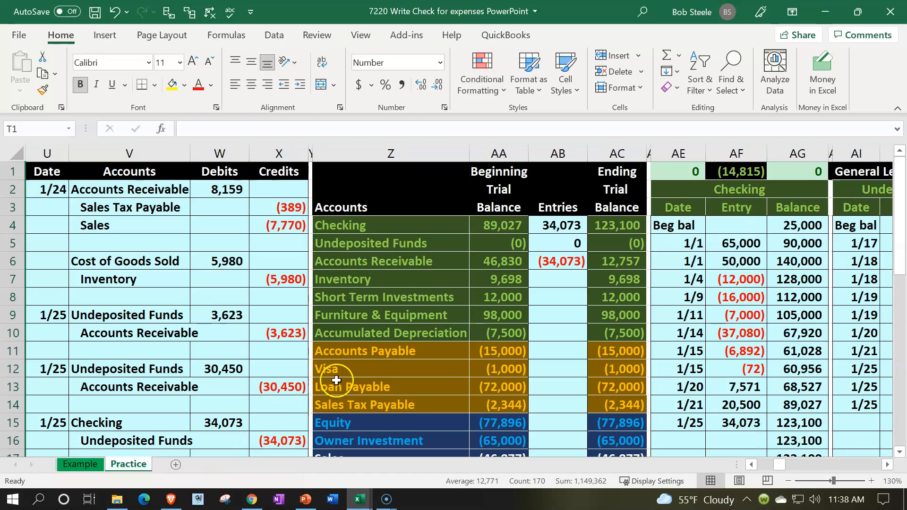
Copy the Ending Trial Balance amounts from AC4:AC19 and paste them as values into the Beginning Trial Balance column starting at AA4
{"action": "left_click", "coordinate": [616, 244]}
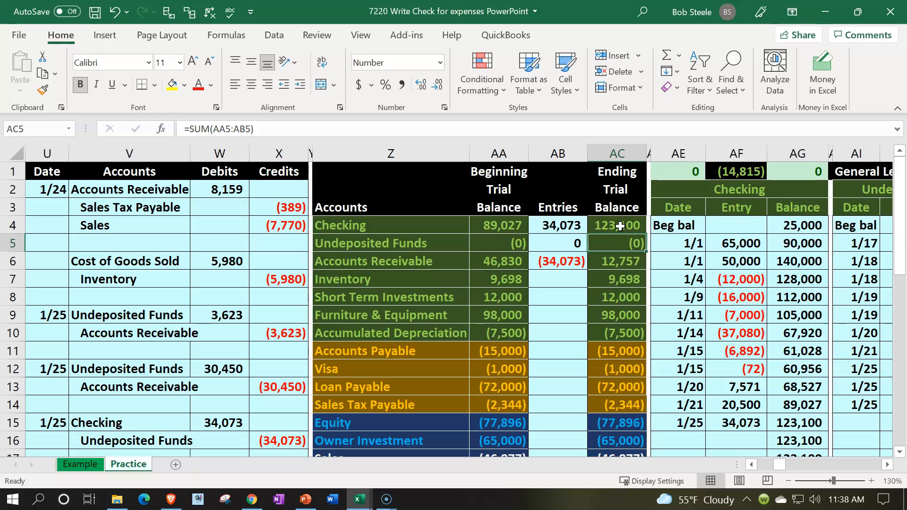
{"action": "left_click_drag", "start_coordinate": [620, 226], "coordinate": [614, 391]}
{"action": "right_click", "coordinate": [601, 316]}
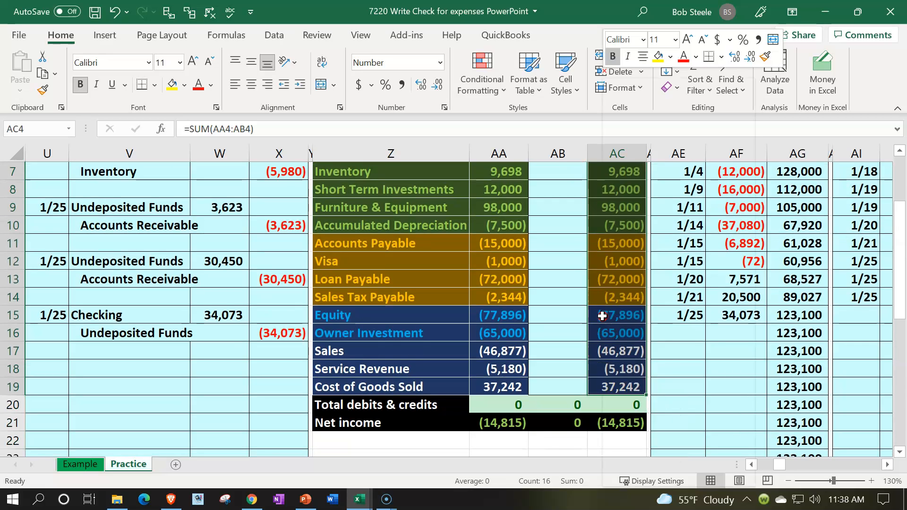
{"action": "left_click", "coordinate": [633, 112]}
{"action": "scroll", "coordinate": [544, 264], "scroll_direction": "up", "scroll_amount": 2}
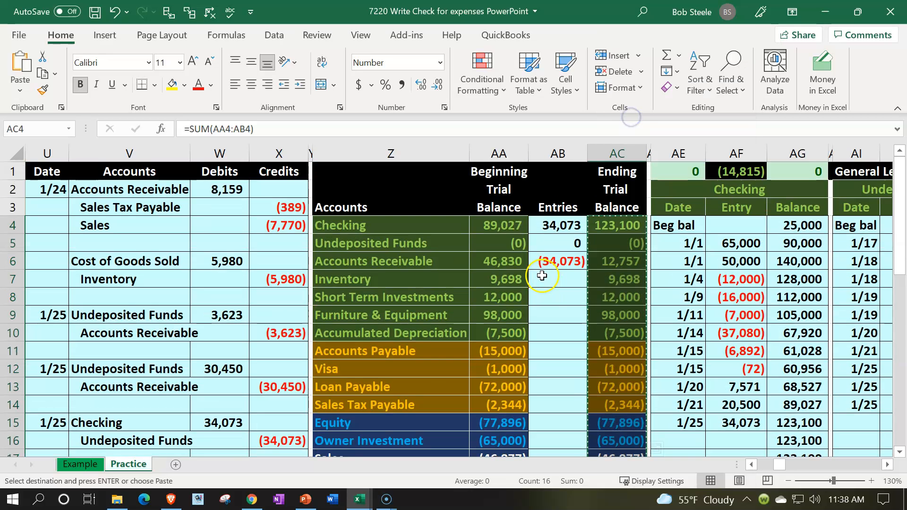
{"action": "left_click", "coordinate": [496, 221]}
{"action": "right_click", "coordinate": [496, 221]}
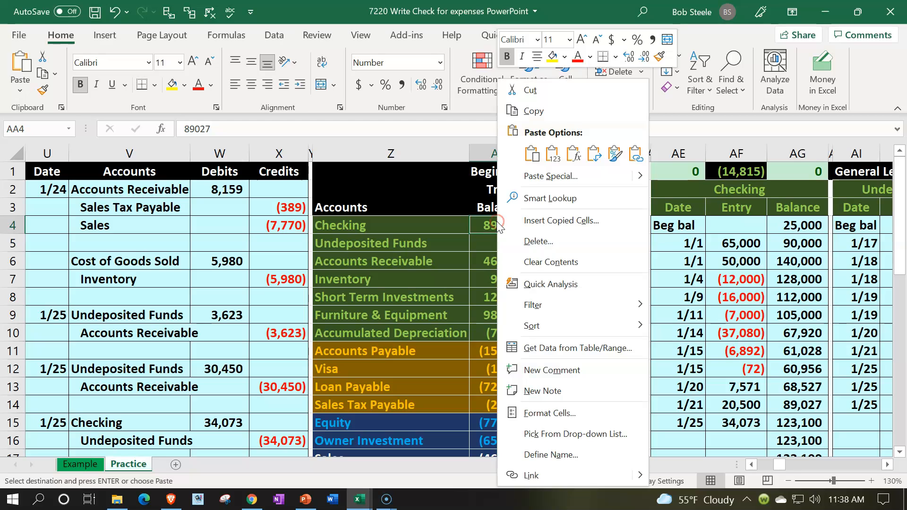
{"action": "left_click", "coordinate": [551, 152]}
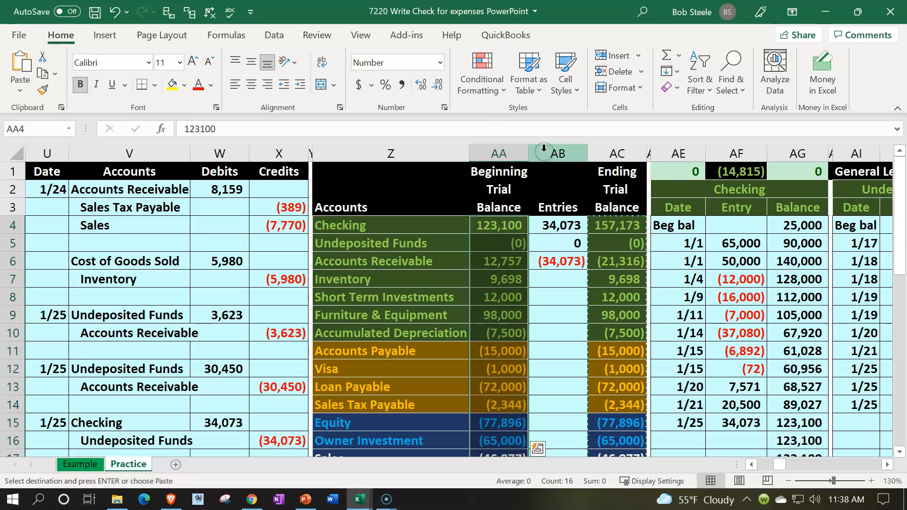
Clear the old amounts from the trial balance's Entries column, starting at AB4
{"action": "left_click_drag", "start_coordinate": [549, 224], "coordinate": [544, 401]}
{"action": "key", "text": "Delete"}
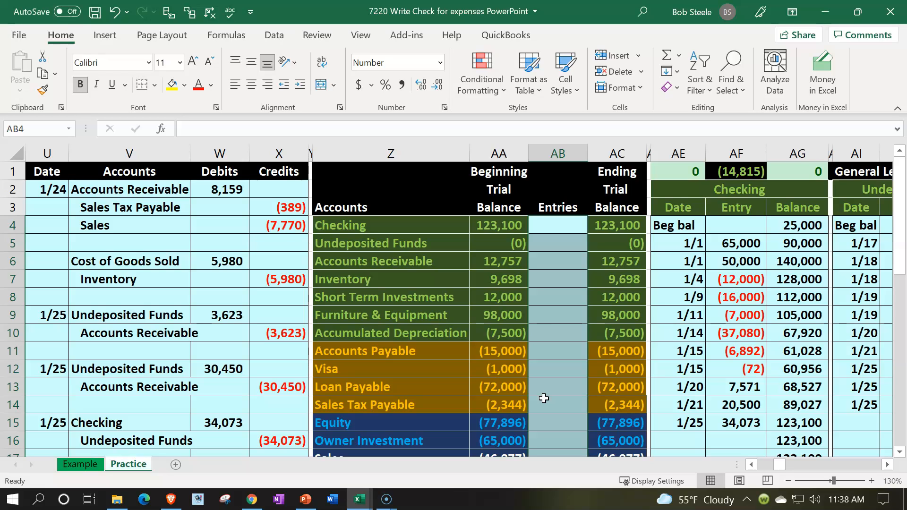
{"action": "left_click", "coordinate": [690, 336]}
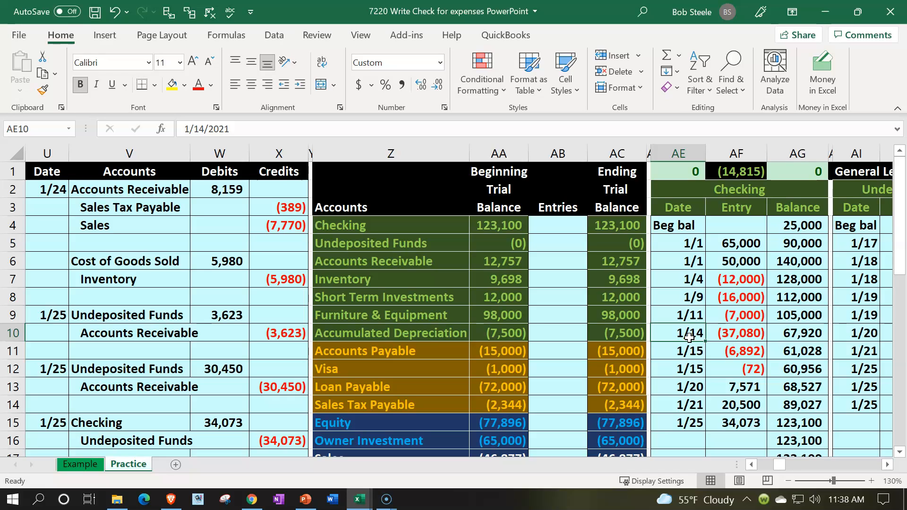
Enter the date 1/26 in U18 for a new journal entry below the last 1/25 entry
{"action": "left_click", "coordinate": [193, 348]}
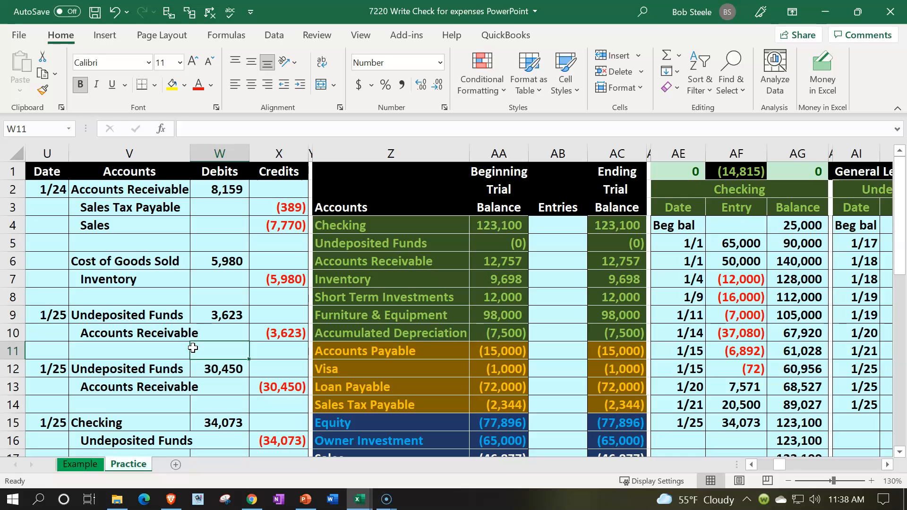
{"action": "scroll", "coordinate": [193, 348], "scroll_direction": "down", "scroll_amount": 2}
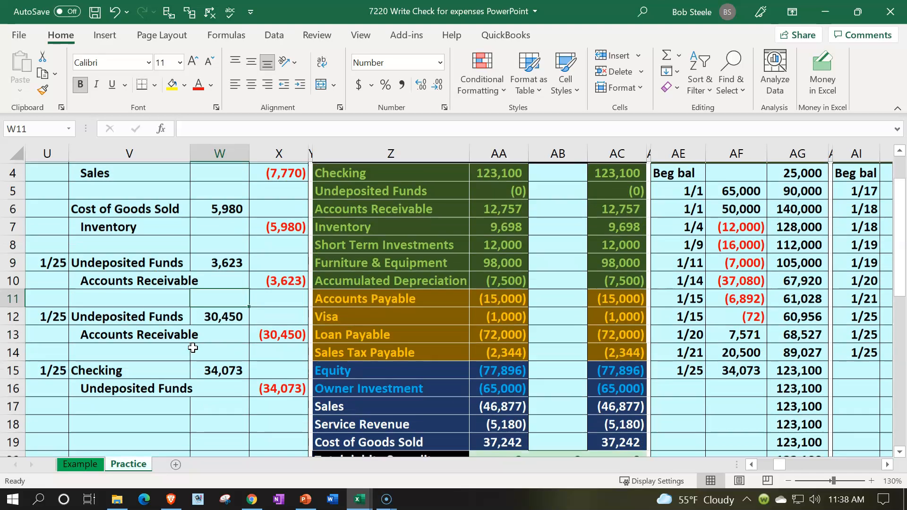
{"action": "left_click", "coordinate": [62, 368]}
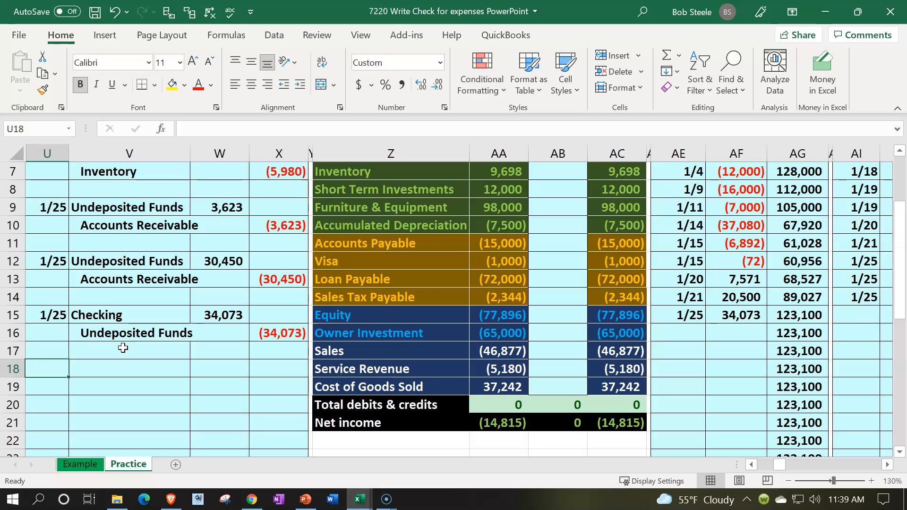
{"action": "type", "text": "1/26"}
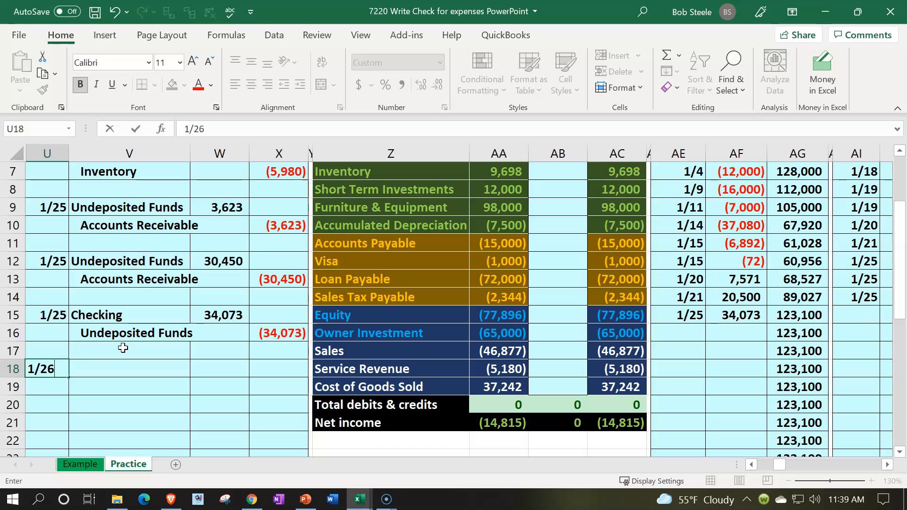
{"action": "key", "text": "Return"}
{"action": "key", "text": "Right"}
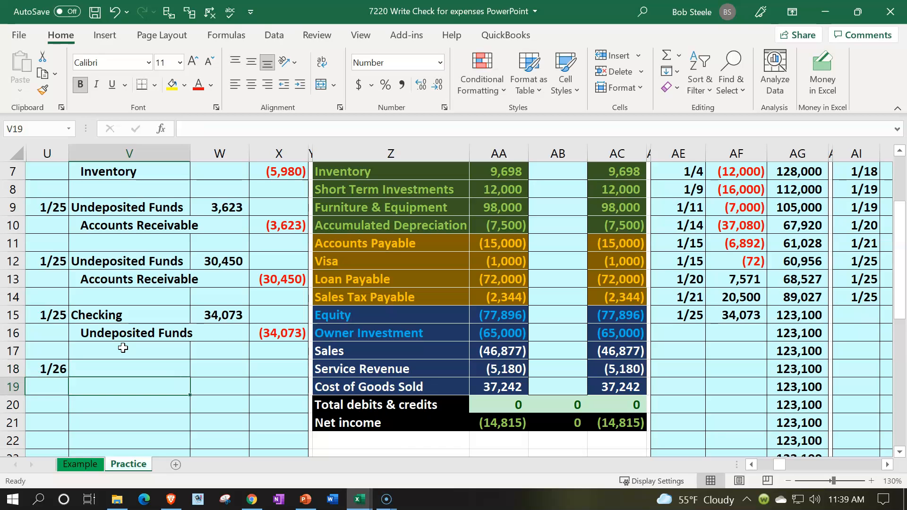
Fill the new entry's credit account in V19 with a formula referencing Checking in the trial balance, cell Z4
{"action": "type", "text": "="}
{"action": "key", "text": "Up"}
{"action": "key", "text": "Up"}
{"action": "key", "text": "Up"}
{"action": "key", "text": "Up"}
{"action": "key", "text": "Up"}
{"action": "key", "text": "Up"}
{"action": "key", "text": "Up"}
{"action": "key", "text": "Up"}
{"action": "key", "text": "Up"}
{"action": "key", "text": "Up"}
{"action": "key", "text": "Up"}
{"action": "key", "text": "Up"}
{"action": "key", "text": "Up"}
{"action": "key", "text": "Up"}
{"action": "key", "text": "Up"}
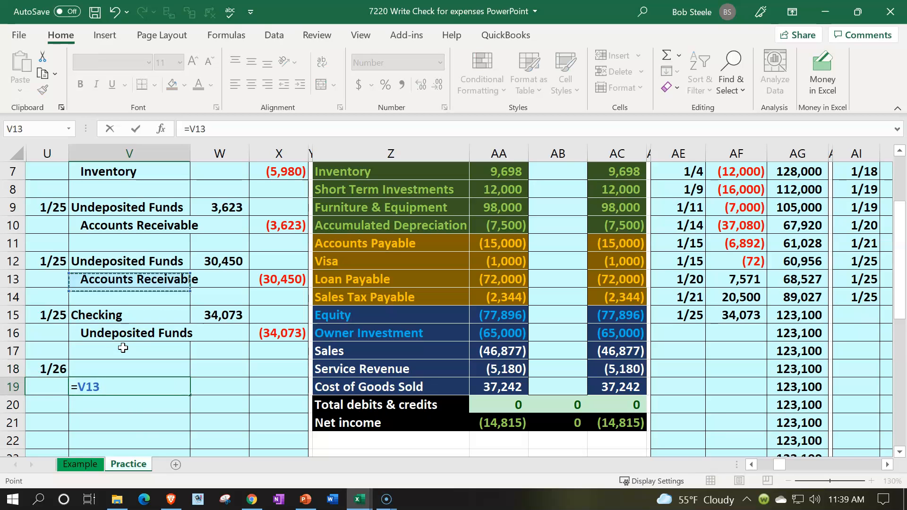
{"action": "key", "text": "Right"}
{"action": "key", "text": "Right"}
{"action": "key", "text": "Right"}
{"action": "key", "text": "Right"}
{"action": "key", "text": "Return"}
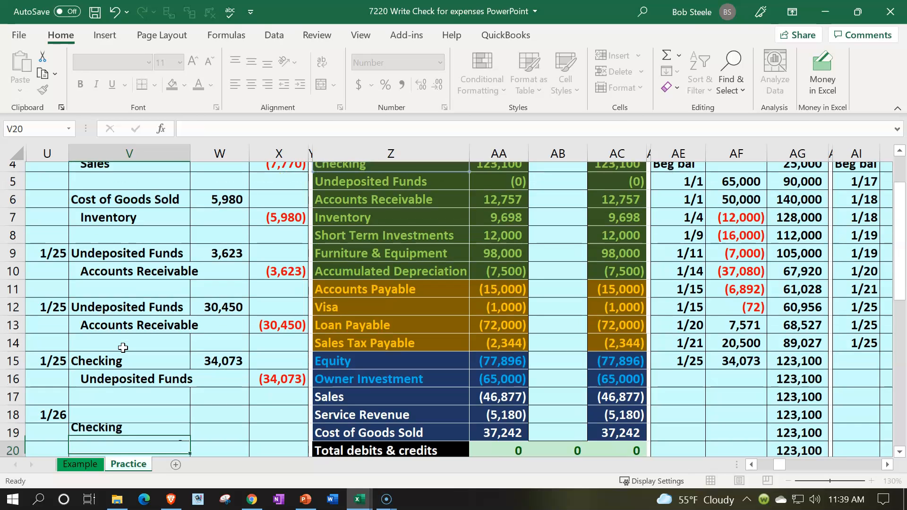
{"action": "key", "text": "Up"}
{"action": "key", "text": "Up"}
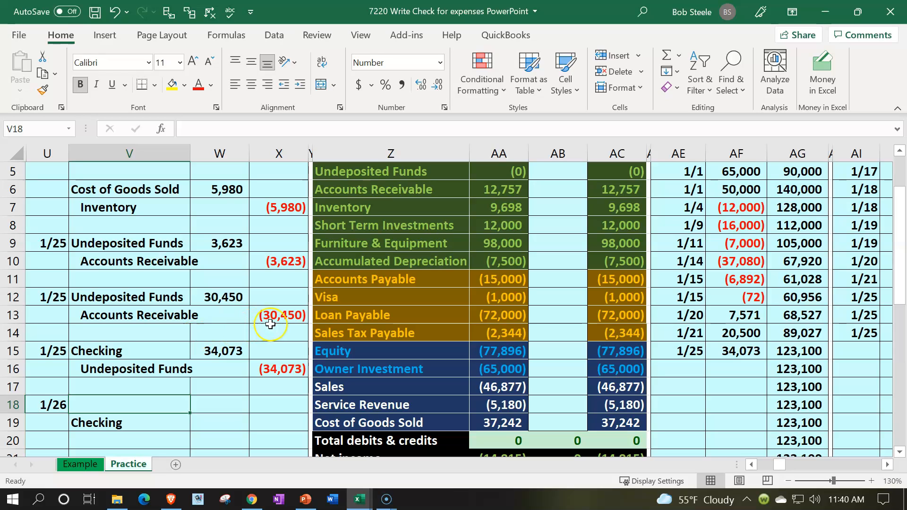
Insert blank cells at Z8:AC8 above Short Term Investments in the trial balance, shifting the existing cells down
{"action": "left_click", "coordinate": [349, 264]}
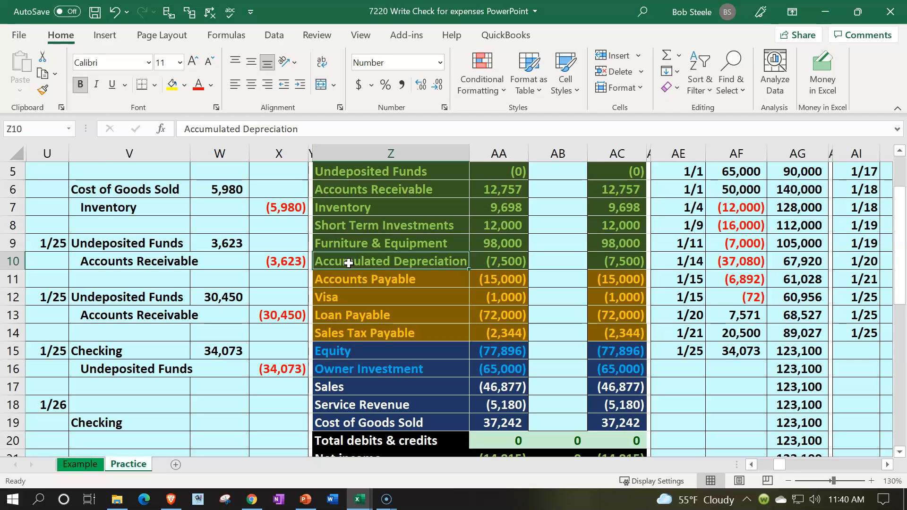
{"action": "scroll", "coordinate": [349, 263], "scroll_direction": "up", "scroll_amount": 1}
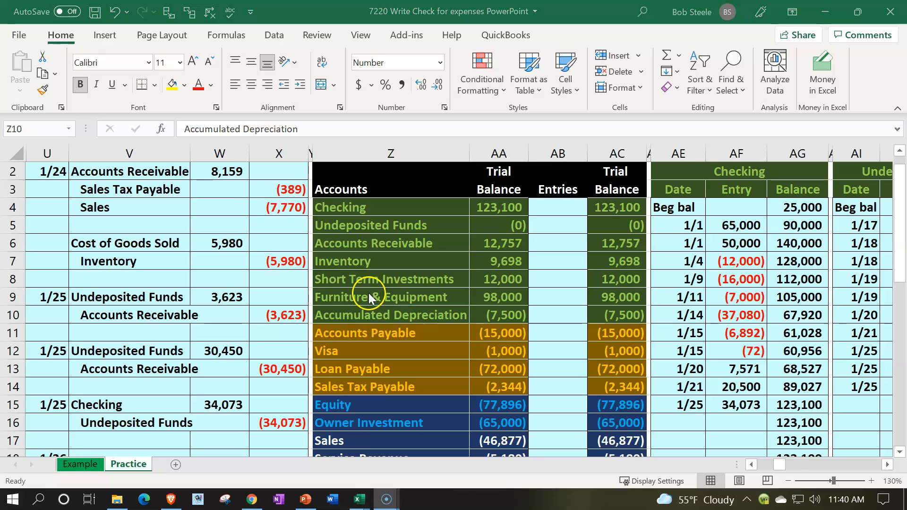
{"action": "left_click_drag", "start_coordinate": [351, 282], "coordinate": [598, 278]}
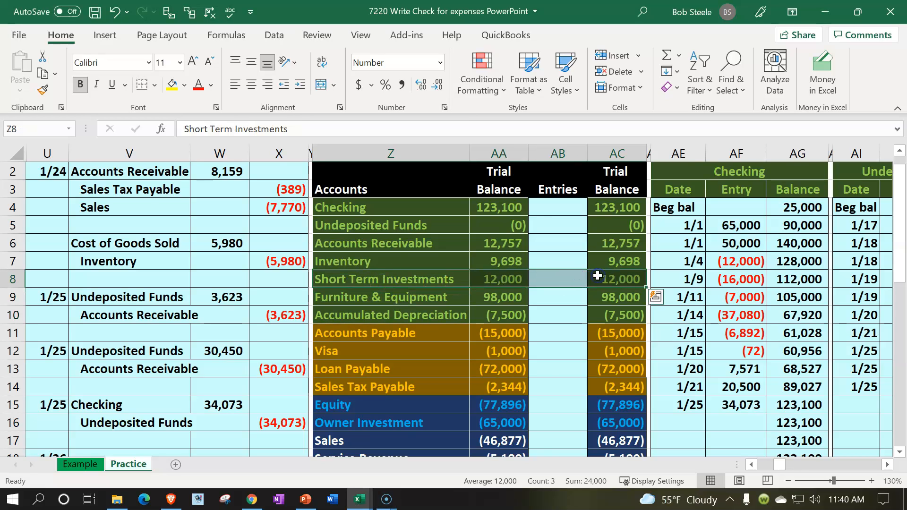
{"action": "right_click", "coordinate": [426, 279]}
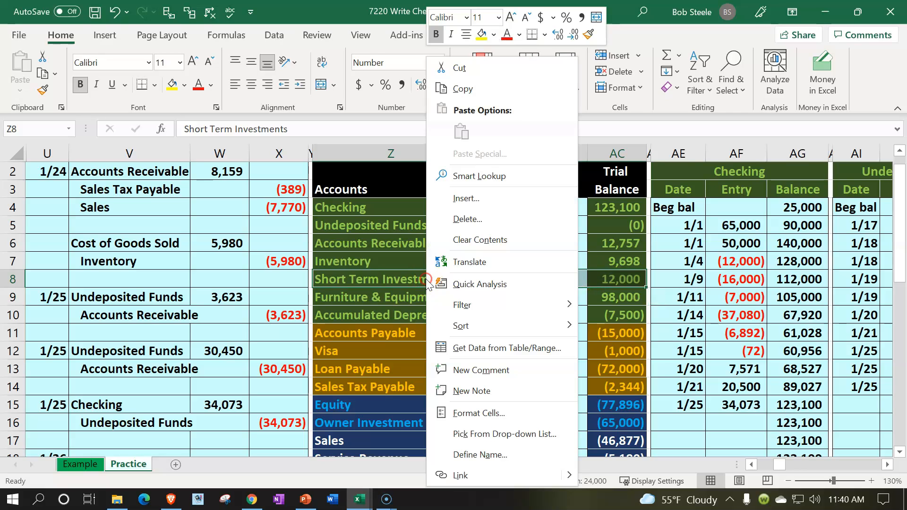
{"action": "left_click", "coordinate": [458, 201]}
{"action": "left_click", "coordinate": [438, 212]}
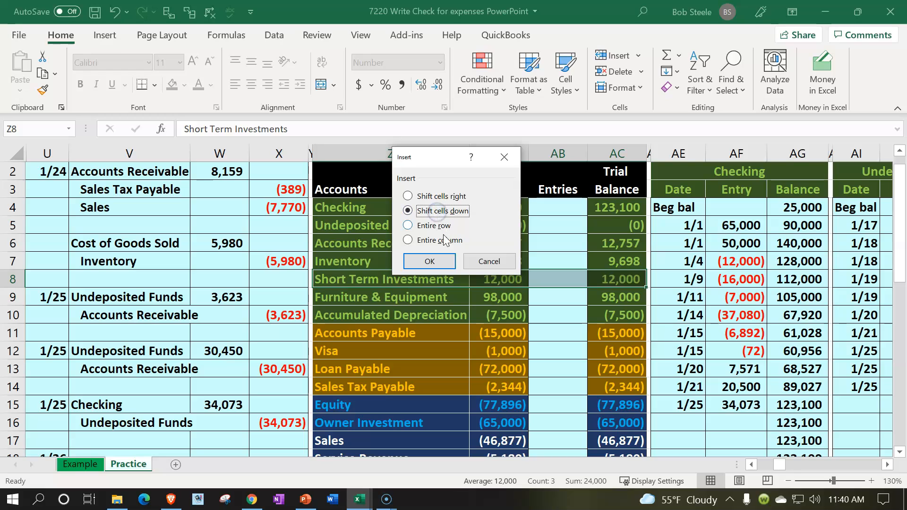
{"action": "left_click", "coordinate": [428, 261]}
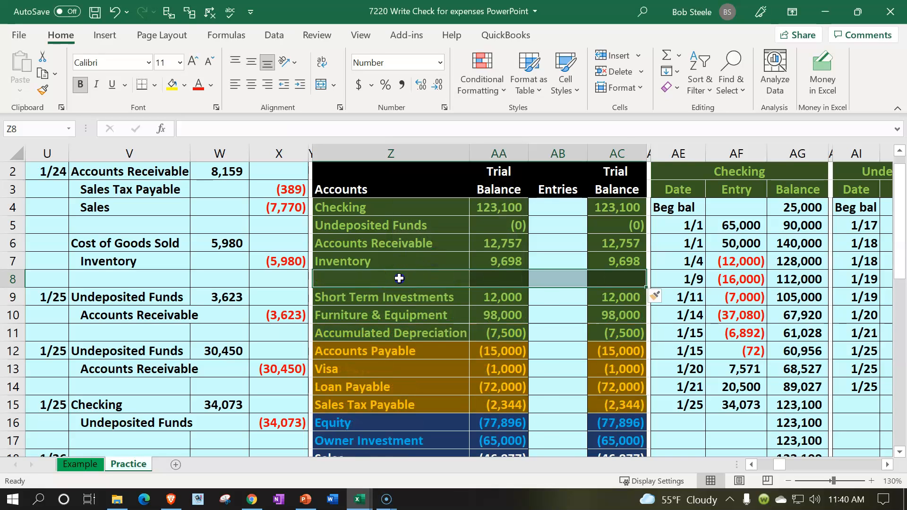
Enter the account name Prepaid Insurance in Z8 of the trial balance
{"action": "left_click", "coordinate": [399, 279]}
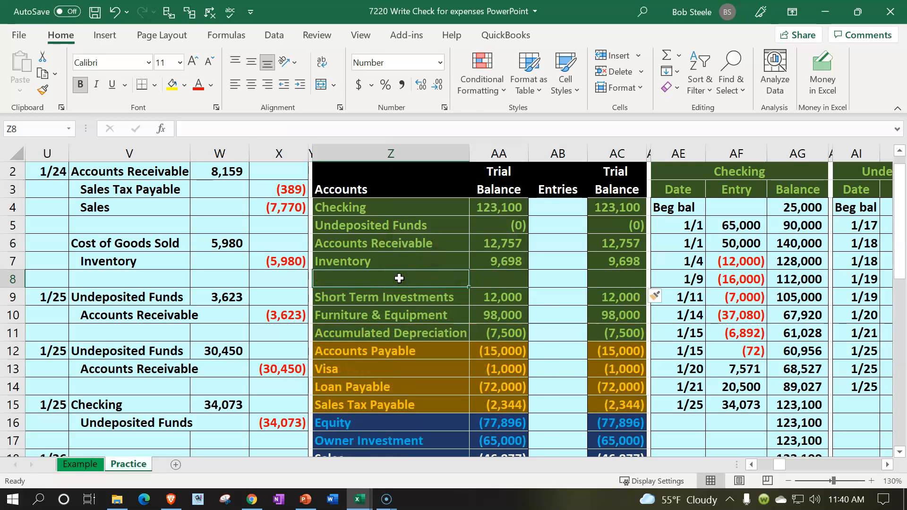
{"action": "type", "text": "Prepaid Insurance"}
{"action": "key", "text": "Return"}
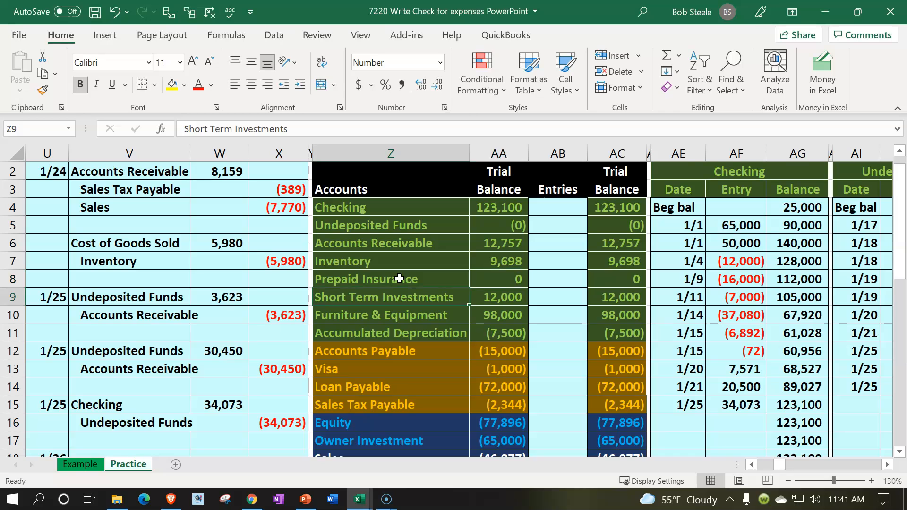
Fill debit account cell V18 with a formula referencing Prepaid Insurance in Z8, and indent the Checking credit account in V19
{"action": "key", "text": "Down"}
{"action": "key", "text": "Down"}
{"action": "key", "text": "Down"}
{"action": "key", "text": "Down"}
{"action": "key", "text": "Down"}
{"action": "key", "text": "Down"}
{"action": "key", "text": "Down"}
{"action": "key", "text": "Down"}
{"action": "key", "text": "Down"}
{"action": "key", "text": "Down"}
{"action": "key", "text": "Left"}
{"action": "key", "text": "Left"}
{"action": "key", "text": "Left"}
{"action": "key", "text": "Left"}
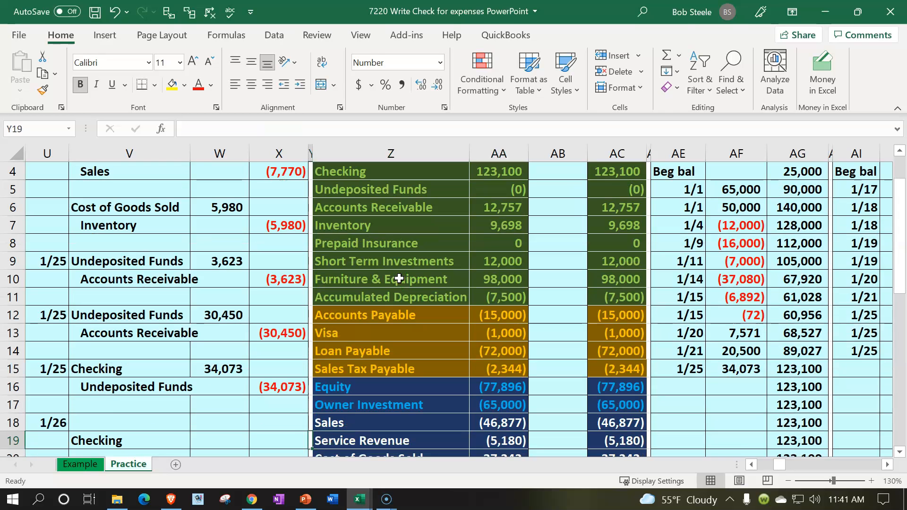
{"action": "key", "text": "Up"}
{"action": "type", "text": "="}
{"action": "key", "text": "Right"}
{"action": "key", "text": "Right"}
{"action": "key", "text": "Right"}
{"action": "key", "text": "Up"}
{"action": "key", "text": "Up"}
{"action": "key", "text": "Up"}
{"action": "key", "text": "Up"}
{"action": "key", "text": "Up"}
{"action": "key", "text": "Up"}
{"action": "key", "text": "Up"}
{"action": "key", "text": "Up"}
{"action": "key", "text": "Up"}
{"action": "key", "text": "Up"}
{"action": "key", "text": "Right"}
{"action": "key", "text": "Return"}
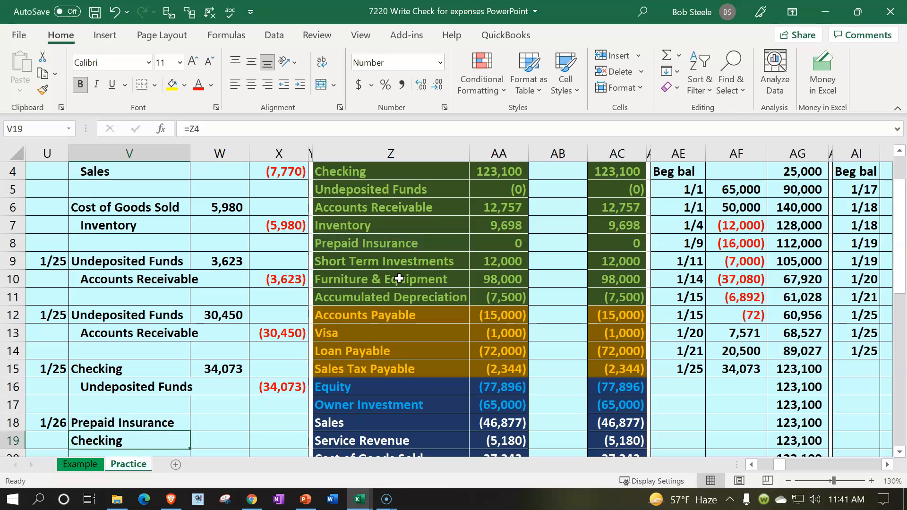
{"action": "left_click", "coordinate": [299, 85]}
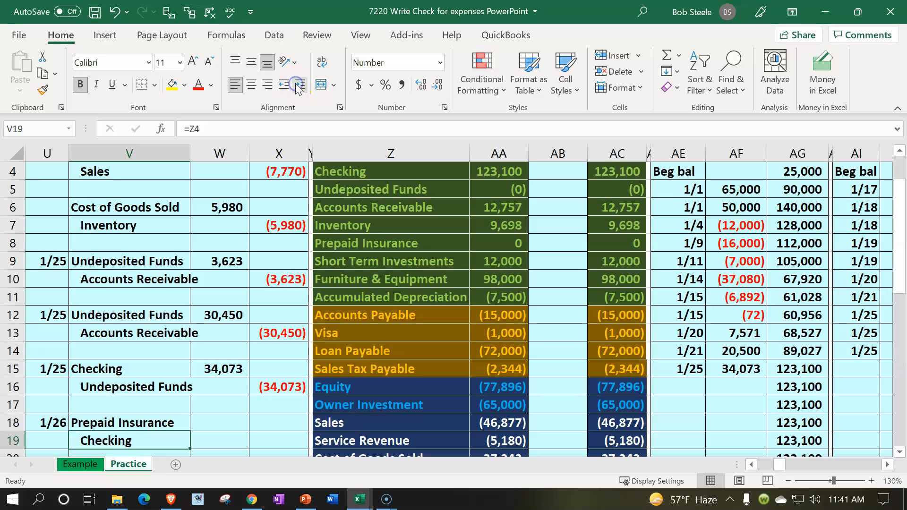
Enter a 12,000 debit for Prepaid Insurance in W18 and credit Checking in X19 with the formula -W18
{"action": "key", "text": "Up"}
{"action": "key", "text": "Right"}
{"action": "type", "text": "12000"}
{"action": "key", "text": "Return"}
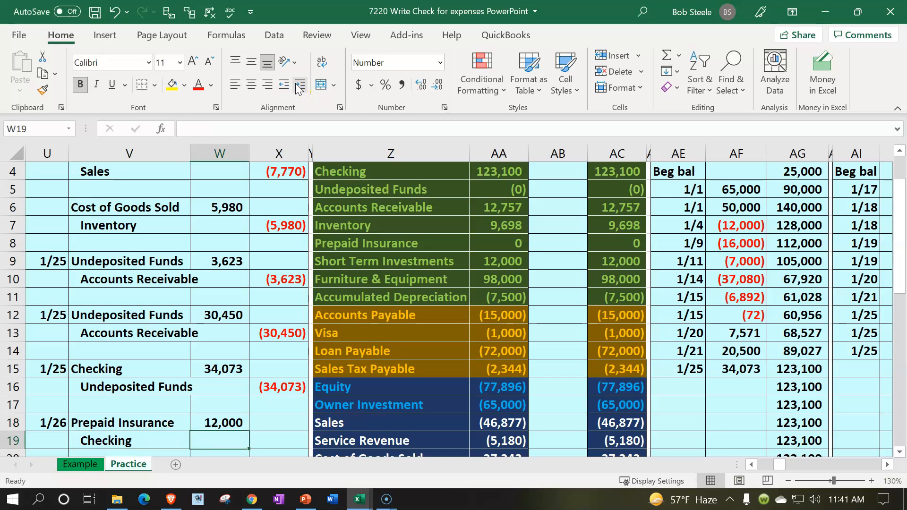
{"action": "key", "text": "Right"}
{"action": "type", "text": "-"}
{"action": "key", "text": "Up"}
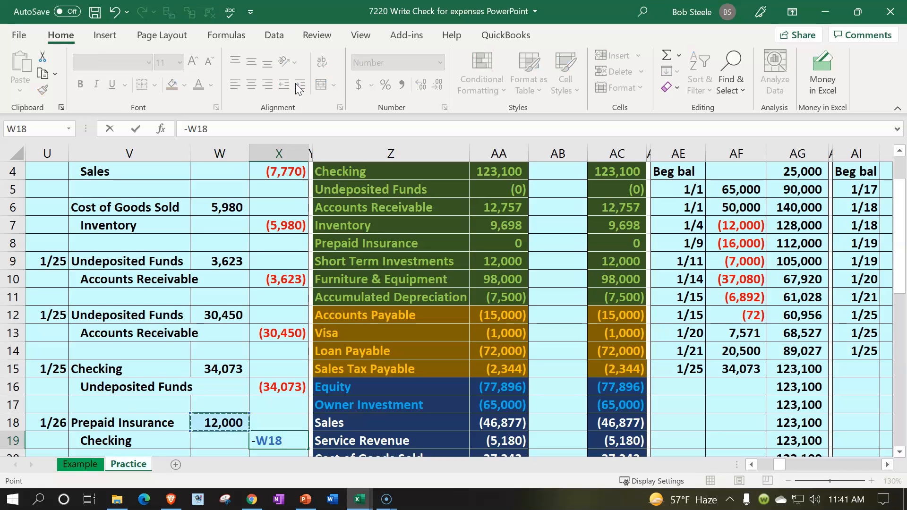
{"action": "key", "text": "Return"}
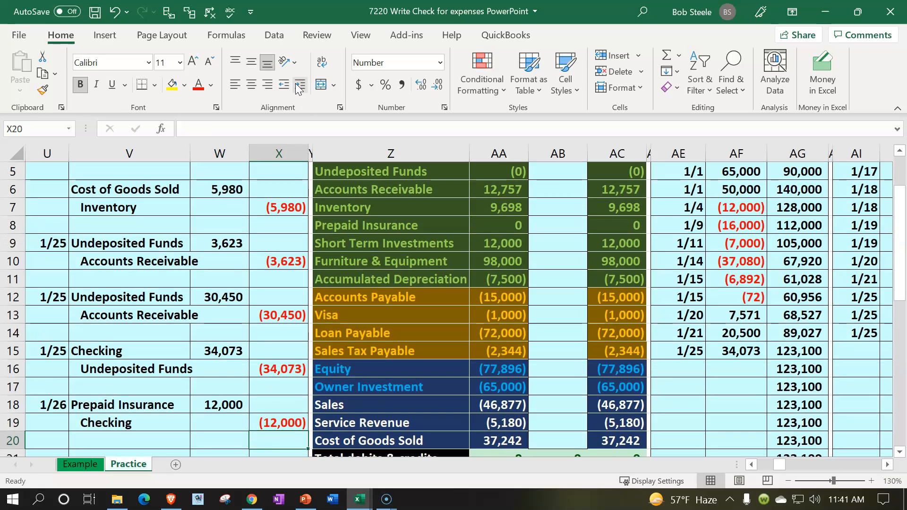
Post the Prepaid Insurance debit to the trial balance by linking its Entries cell AB8 to W18
{"action": "left_click", "coordinate": [184, 401]}
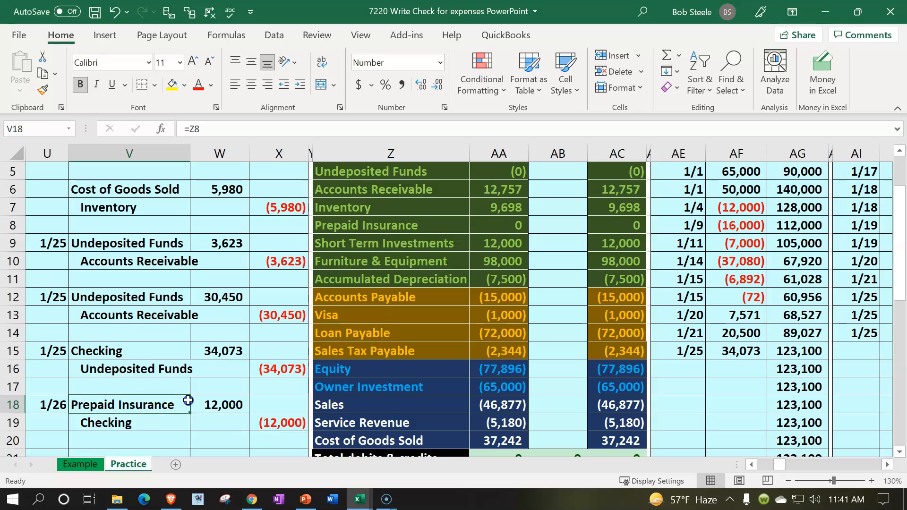
{"action": "left_click_drag", "start_coordinate": [188, 401], "coordinate": [194, 402]}
{"action": "key", "text": "Up"}
{"action": "key", "text": "Up"}
{"action": "key", "text": "Up"}
{"action": "key", "text": "Up"}
{"action": "key", "text": "Up"}
{"action": "key", "text": "Up"}
{"action": "key", "text": "Up"}
{"action": "key", "text": "Up"}
{"action": "key", "text": "Up"}
{"action": "key", "text": "Right"}
{"action": "key", "text": "Right"}
{"action": "key", "text": "Right"}
{"action": "key", "text": "Right"}
{"action": "key", "text": "Right"}
{"action": "key", "text": "Right"}
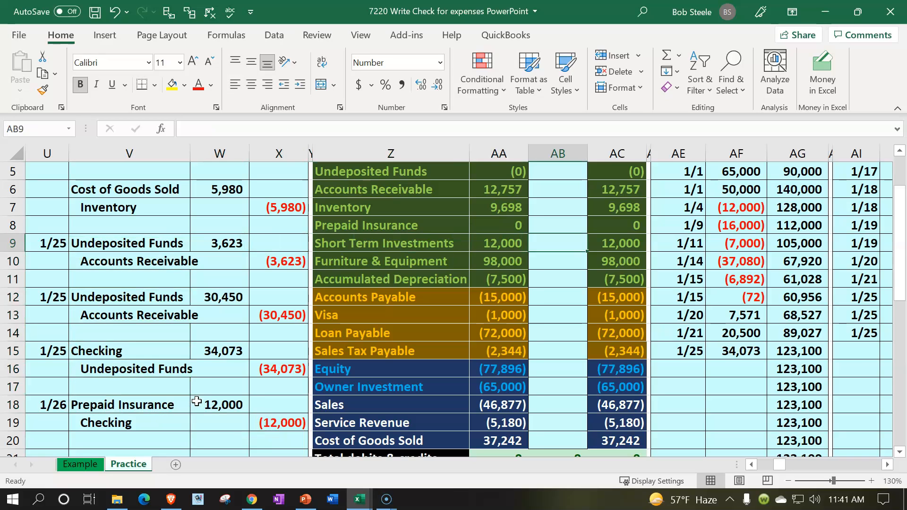
{"action": "key", "text": "Up"}
{"action": "type", "text": "="}
{"action": "key", "text": "Down"}
{"action": "key", "text": "Down"}
{"action": "key", "text": "Down"}
{"action": "key", "text": "Down"}
{"action": "key", "text": "Down"}
{"action": "key", "text": "Down"}
{"action": "key", "text": "Down"}
{"action": "key", "text": "Down"}
{"action": "key", "text": "Down"}
{"action": "key", "text": "Left"}
{"action": "key", "text": "Left"}
{"action": "key", "text": "Left"}
{"action": "key", "text": "Left"}
{"action": "key", "text": "Down"}
{"action": "key", "text": "Left"}
{"action": "key", "text": "Return"}
{"action": "key", "text": "Up"}
{"action": "key", "text": "Right"}
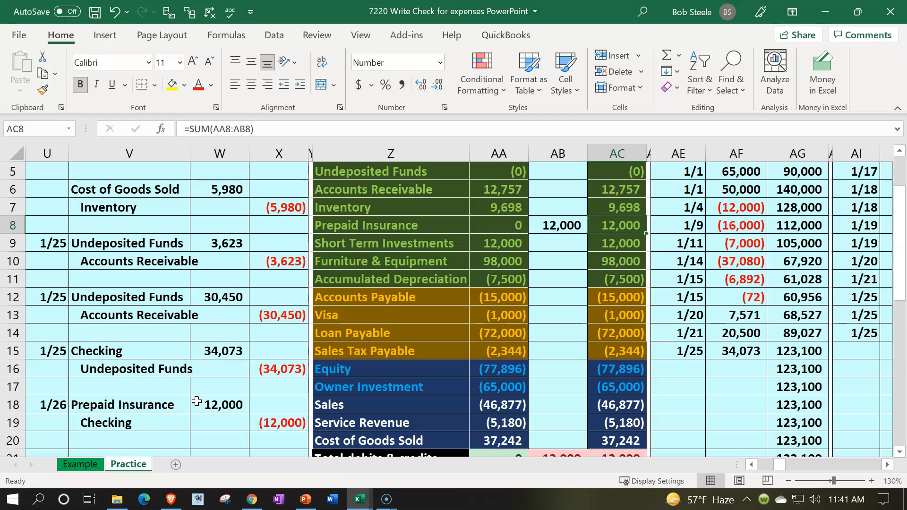
Post the Checking credit to the trial balance by linking its Entries cell AB4 to X19
{"action": "left_click_drag", "start_coordinate": [172, 427], "coordinate": [256, 428]}
{"action": "scroll", "coordinate": [435, 384], "scroll_direction": "up", "scroll_amount": 1}
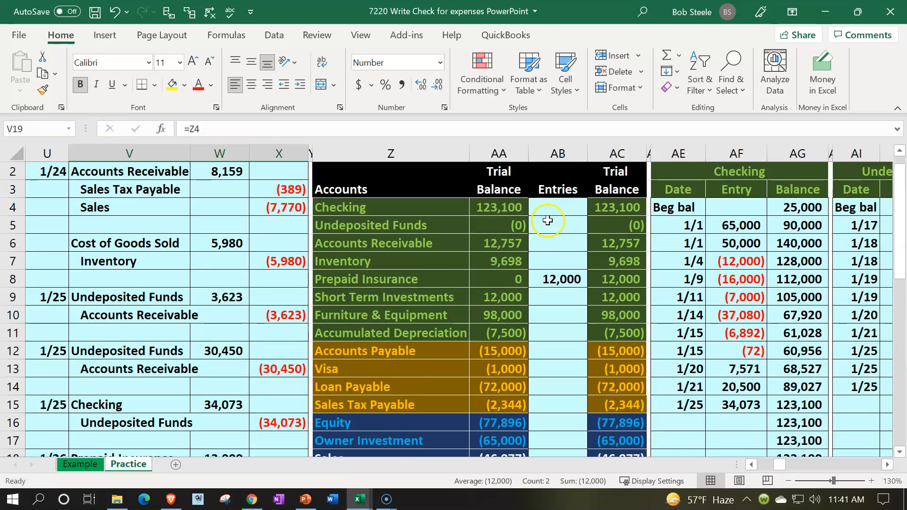
{"action": "left_click", "coordinate": [551, 206]}
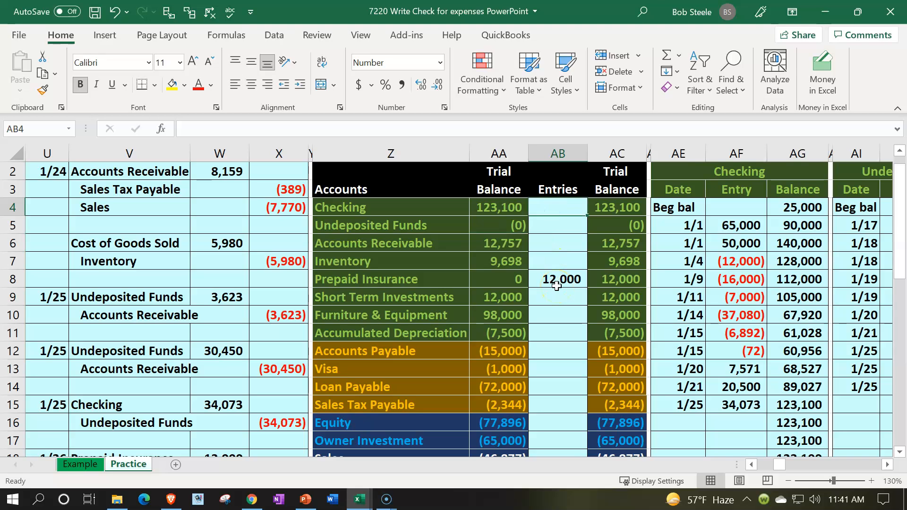
{"action": "type", "text": "="}
{"action": "key", "text": "Down"}
{"action": "key", "text": "Down"}
{"action": "key", "text": "Down"}
{"action": "key", "text": "Down"}
{"action": "key", "text": "Down"}
{"action": "key", "text": "Down"}
{"action": "key", "text": "Down"}
{"action": "key", "text": "Down"}
{"action": "key", "text": "Down"}
{"action": "key", "text": "Down"}
{"action": "key", "text": "Down"}
{"action": "key", "text": "Down"}
{"action": "key", "text": "Down"}
{"action": "key", "text": "Down"}
{"action": "key", "text": "Down"}
{"action": "key", "text": "Down"}
{"action": "key", "text": "Down"}
{"action": "key", "text": "Left"}
{"action": "key", "text": "Left"}
{"action": "key", "text": "Left"}
{"action": "key", "text": "Left"}
{"action": "key", "text": "Up"}
{"action": "key", "text": "Up"}
{"action": "key", "text": "Return"}
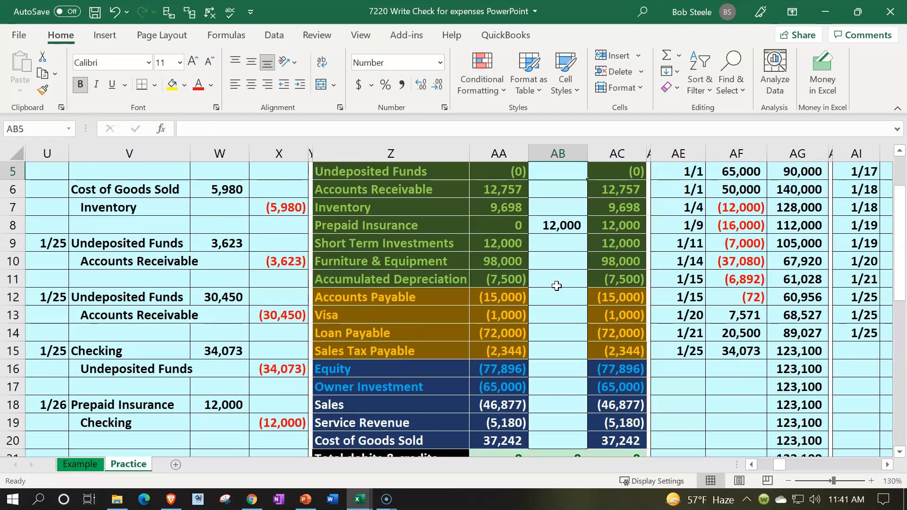
Review the Checking and Prepaid Insurance entries, the Checking balance and the Total debits & credits row in the trial balance
{"action": "key", "text": "Up"}
{"action": "key", "text": "Up"}
{"action": "key", "text": "Left"}
{"action": "key", "text": "Down"}
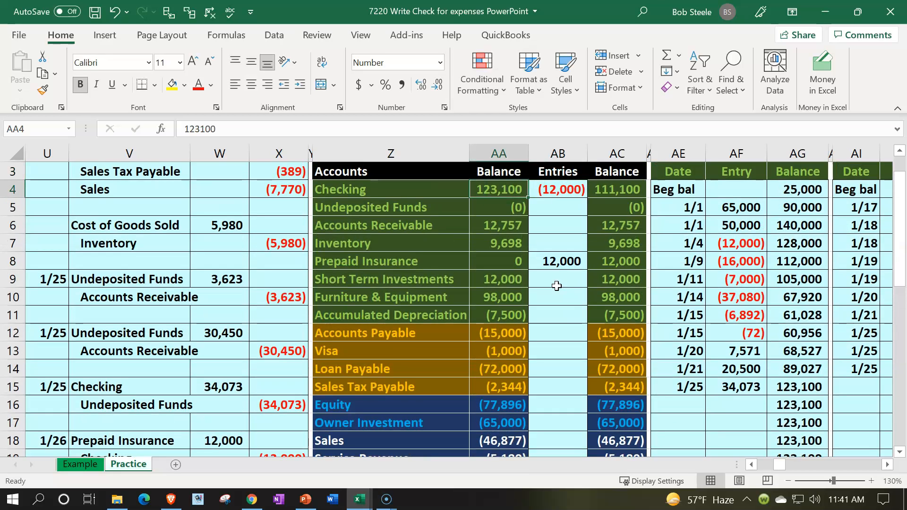
{"action": "key", "text": "Right"}
{"action": "key", "text": "Right"}
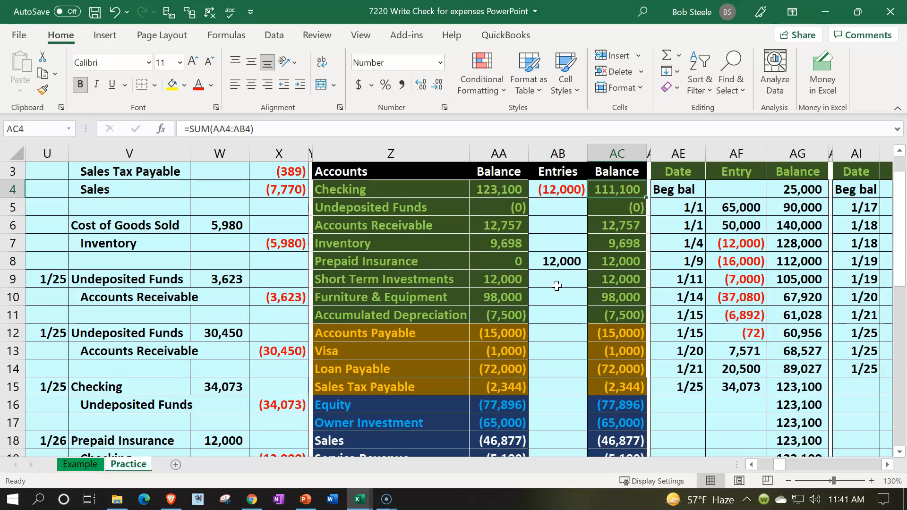
{"action": "scroll", "coordinate": [556, 285], "scroll_direction": "down", "scroll_amount": 2}
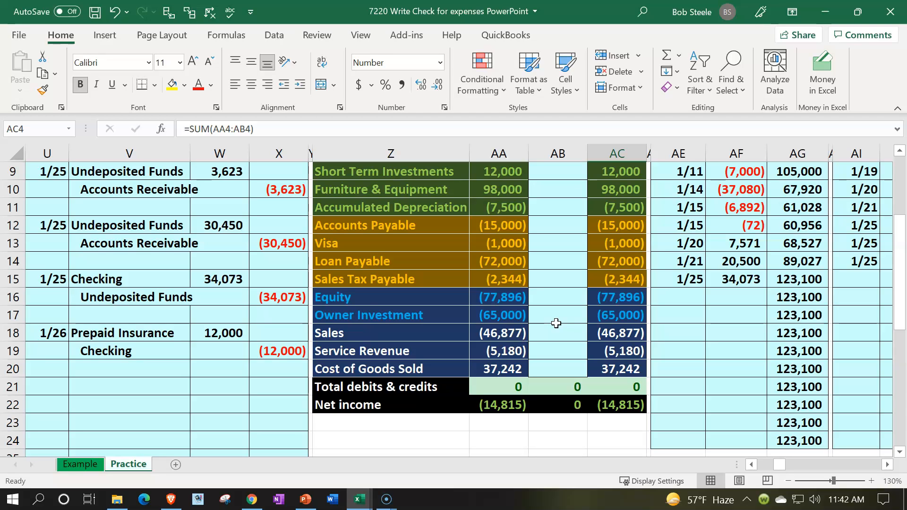
{"action": "scroll", "coordinate": [556, 323], "scroll_direction": "up", "scroll_amount": 2}
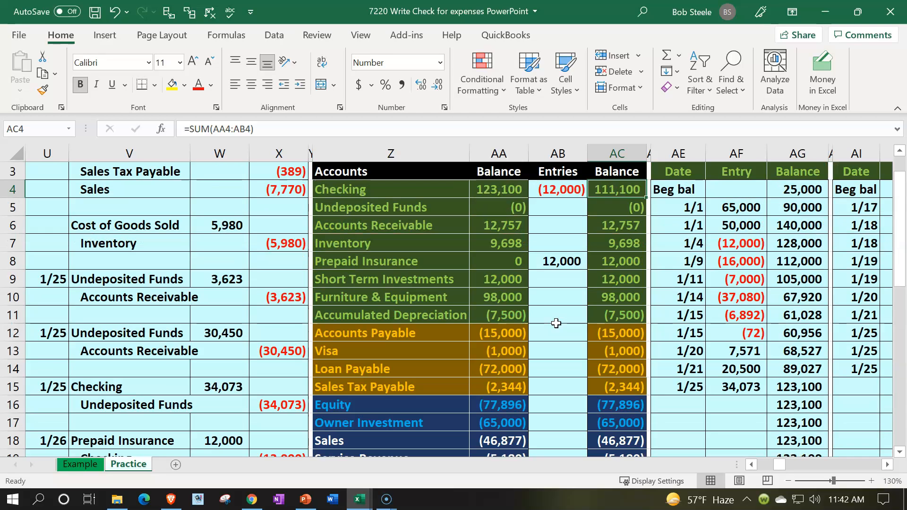
{"action": "left_click", "coordinate": [545, 262]}
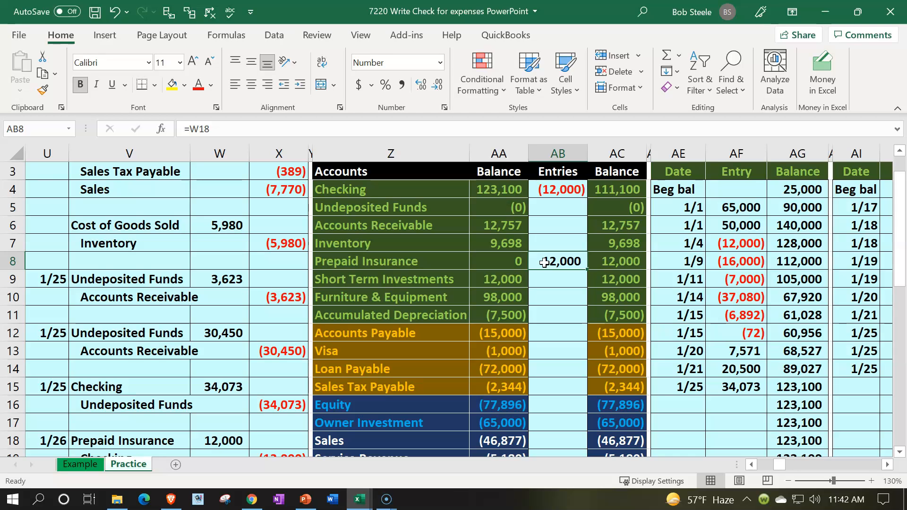
Enter the date 1/26 in U21 for another journal entry below the prepaid insurance entry
{"action": "scroll", "coordinate": [544, 263], "scroll_direction": "down", "scroll_amount": 1}
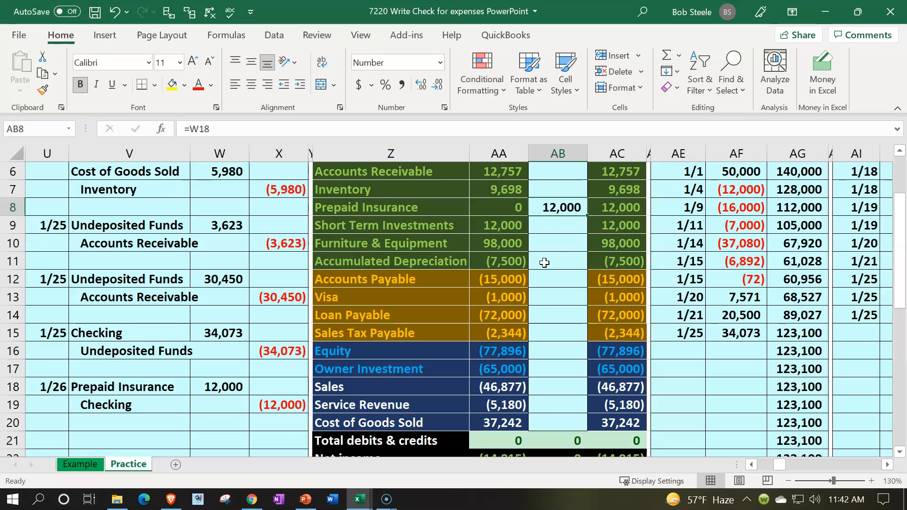
{"action": "left_click", "coordinate": [59, 435]}
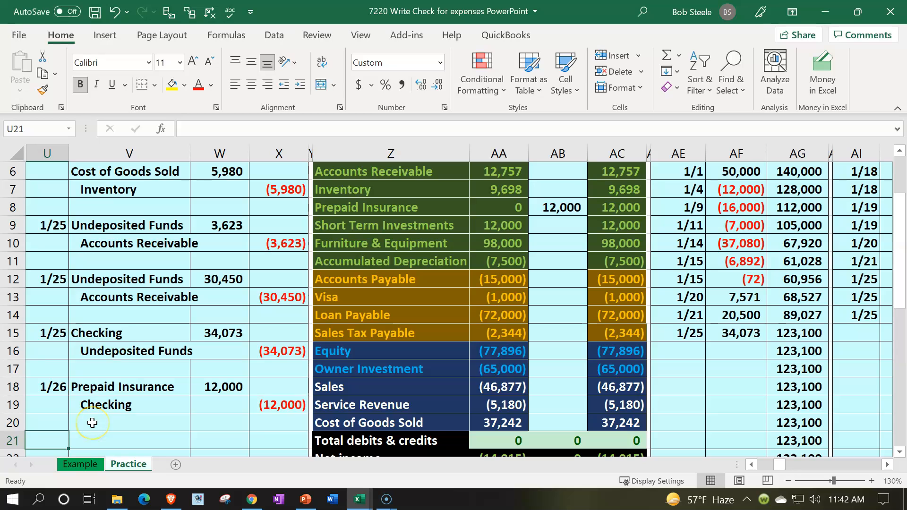
{"action": "type", "text": "1/26"}
{"action": "key", "text": "Tab"}
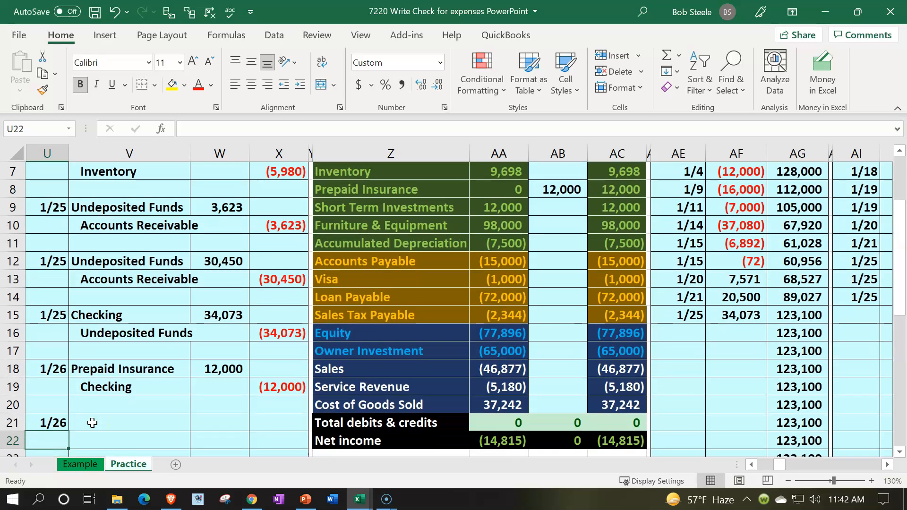
Fill the second 1/26 entry's credit account in V22 with a formula referencing Checking in Z4
{"action": "key", "text": "Down"}
{"action": "type", "text": "="}
{"action": "key", "text": "Right"}
{"action": "key", "text": "Right"}
{"action": "key", "text": "Right"}
{"action": "key", "text": "Up"}
{"action": "key", "text": "Up"}
{"action": "key", "text": "Up"}
{"action": "key", "text": "Up"}
{"action": "key", "text": "Up"}
{"action": "key", "text": "Up"}
{"action": "key", "text": "Up"}
{"action": "key", "text": "Up"}
{"action": "key", "text": "Up"}
{"action": "key", "text": "Up"}
{"action": "key", "text": "Up"}
{"action": "key", "text": "Up"}
{"action": "key", "text": "Up"}
{"action": "key", "text": "Up"}
{"action": "key", "text": "Up"}
{"action": "key", "text": "Up"}
{"action": "key", "text": "Up"}
{"action": "key", "text": "Up"}
{"action": "key", "text": "Up"}
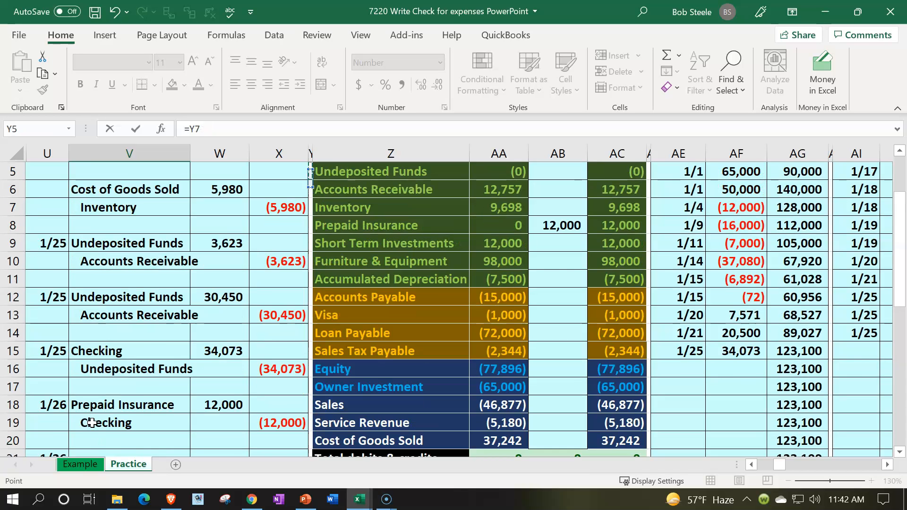
{"action": "key", "text": "Down"}
{"action": "key", "text": "Return"}
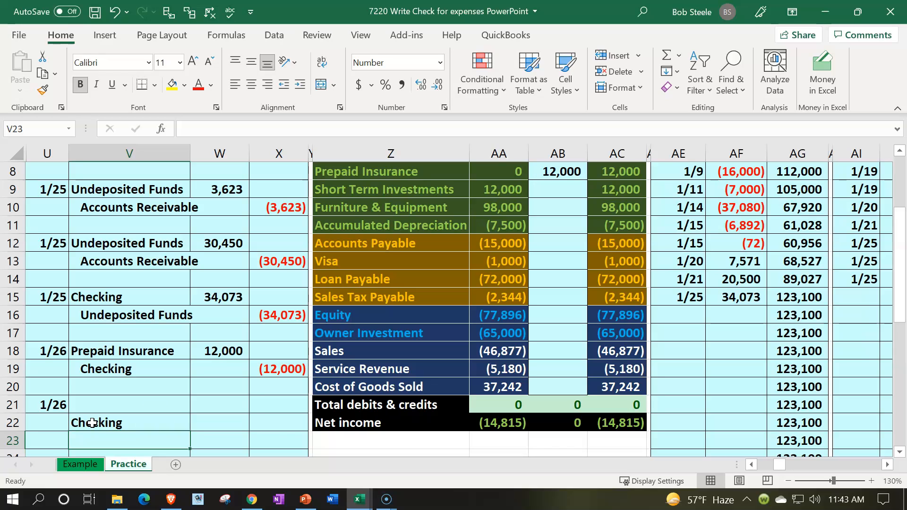
Insert blank cells at Z21:AC21 above Total debits & credits in the trial balance, shifting the existing cells down
{"action": "left_click", "coordinate": [346, 405]}
{"action": "left_click_drag", "start_coordinate": [346, 405], "coordinate": [610, 399]}
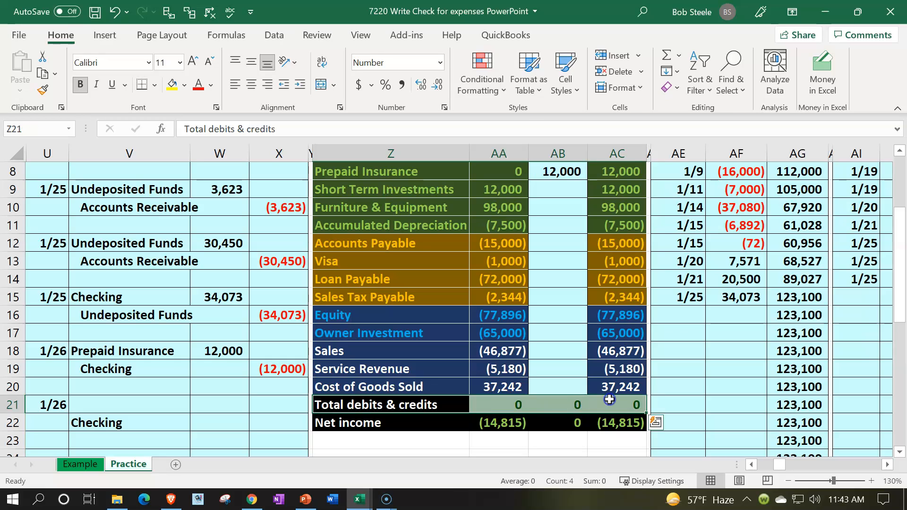
{"action": "right_click", "coordinate": [446, 407]}
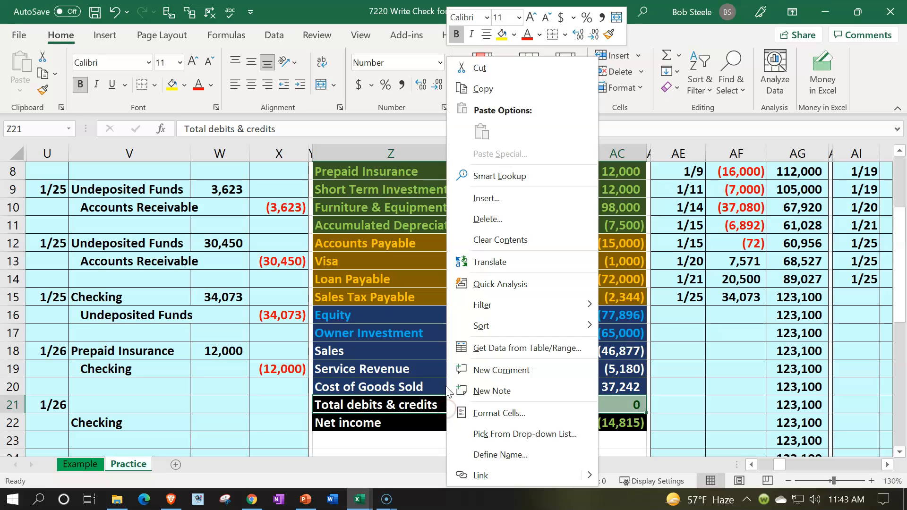
{"action": "left_click", "coordinate": [482, 198]}
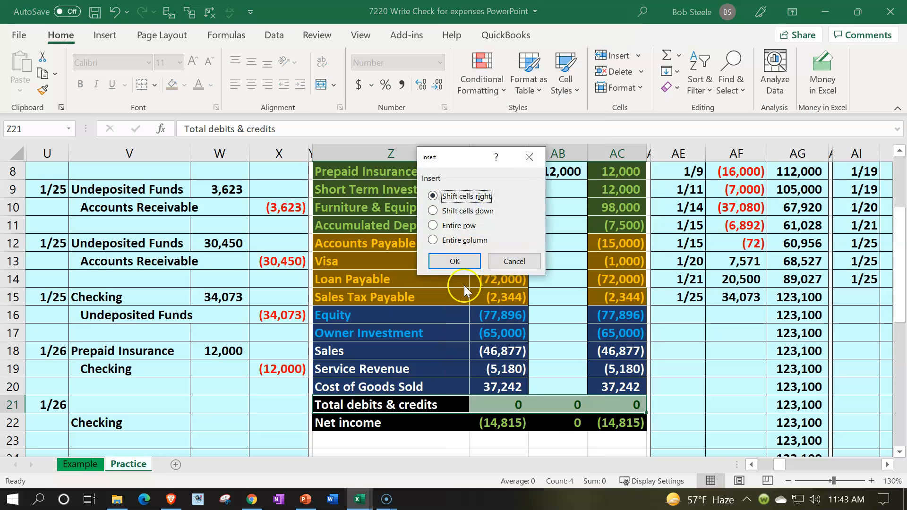
{"action": "left_click", "coordinate": [462, 211]}
{"action": "left_click", "coordinate": [456, 260]}
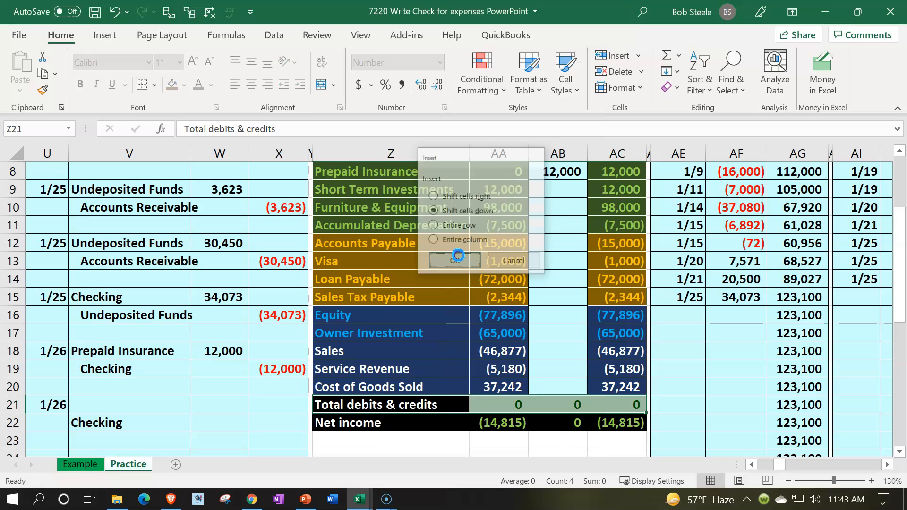
Copy the formatting of the Cost of Goods Sold cells Z20:AC20 onto the blank trial balance cells in row 21
{"action": "left_click_drag", "start_coordinate": [434, 390], "coordinate": [601, 383]}
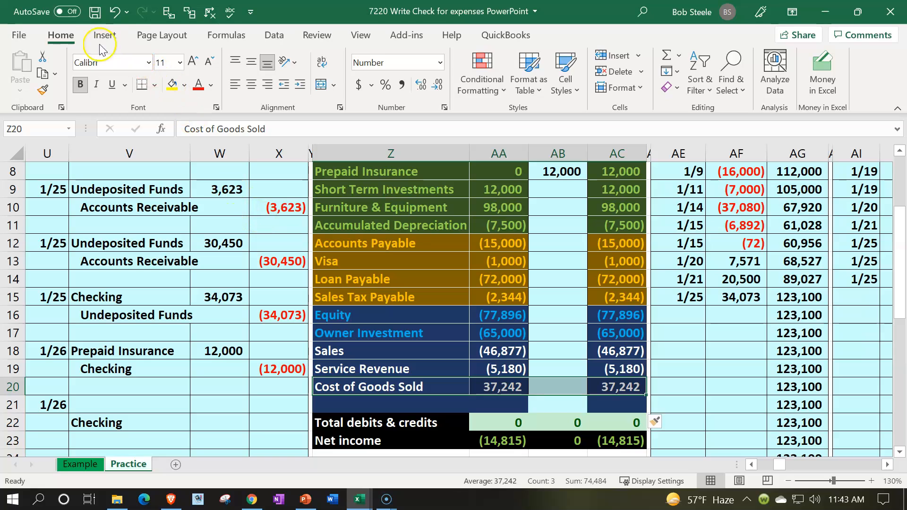
{"action": "left_click", "coordinate": [44, 90]}
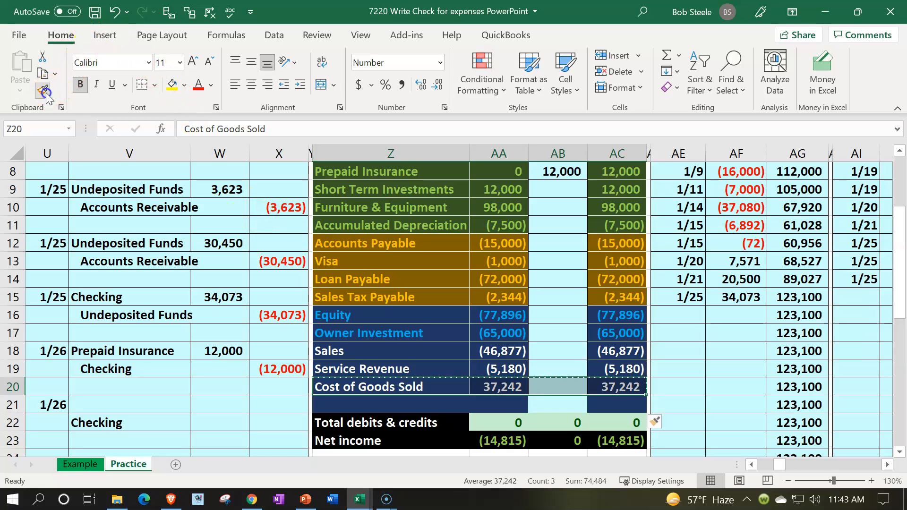
{"action": "left_click", "coordinate": [386, 406]}
Enter the account name Office Supplies in Z21 of the trial balance
{"action": "left_click", "coordinate": [386, 405]}
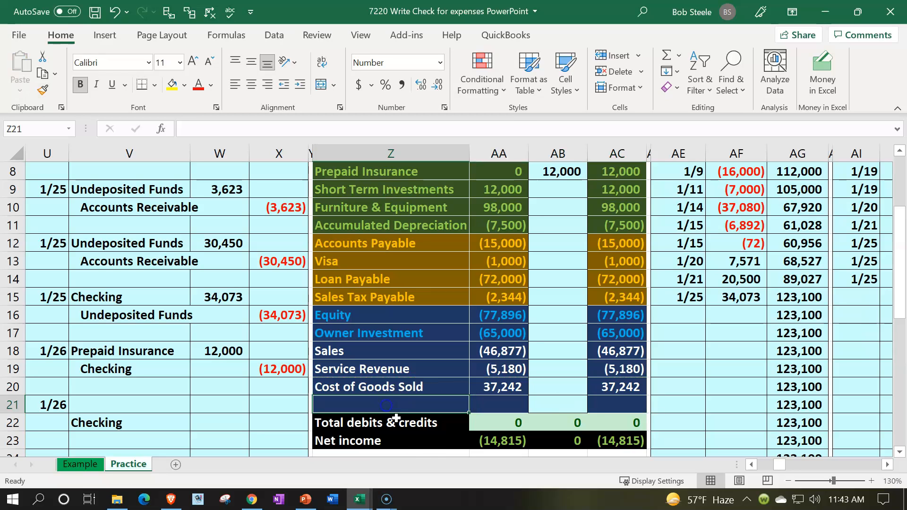
{"action": "type", "text": "Offic"}
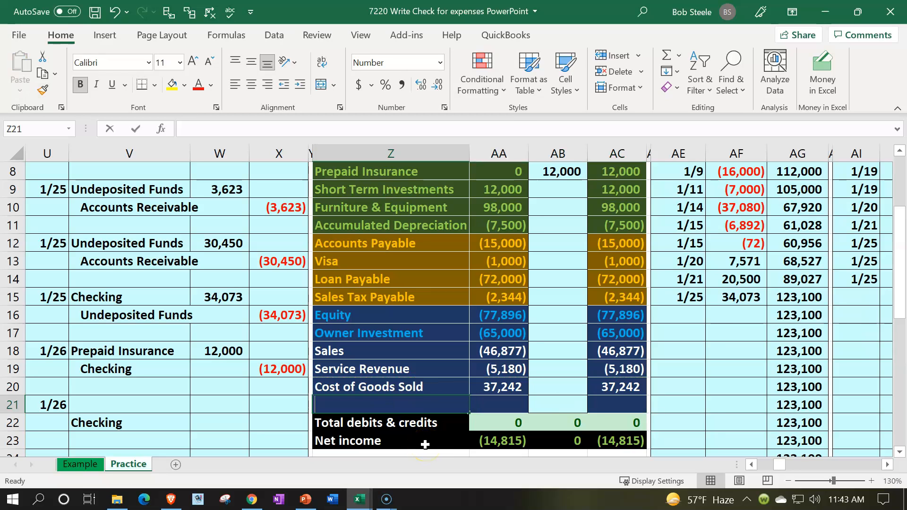
{"action": "type", "text": "Su"}
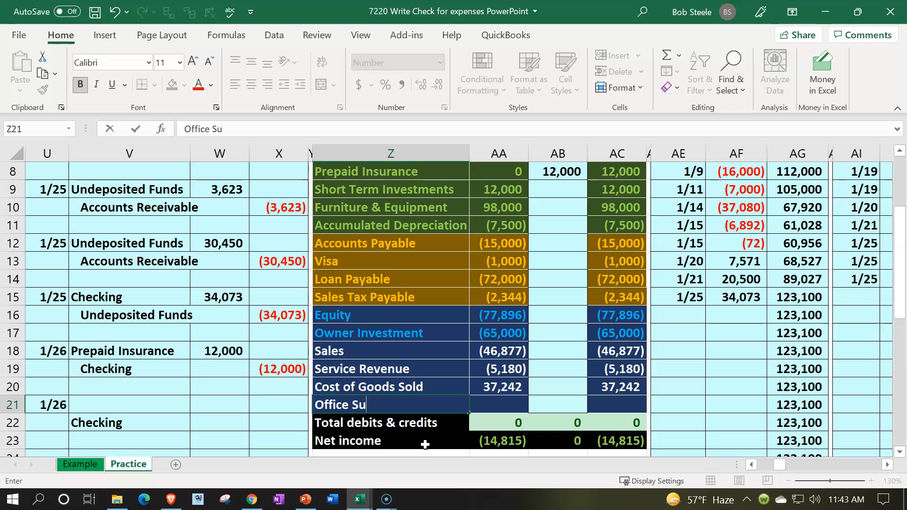
{"action": "type", "text": "pplies"}
{"action": "key", "text": "Return"}
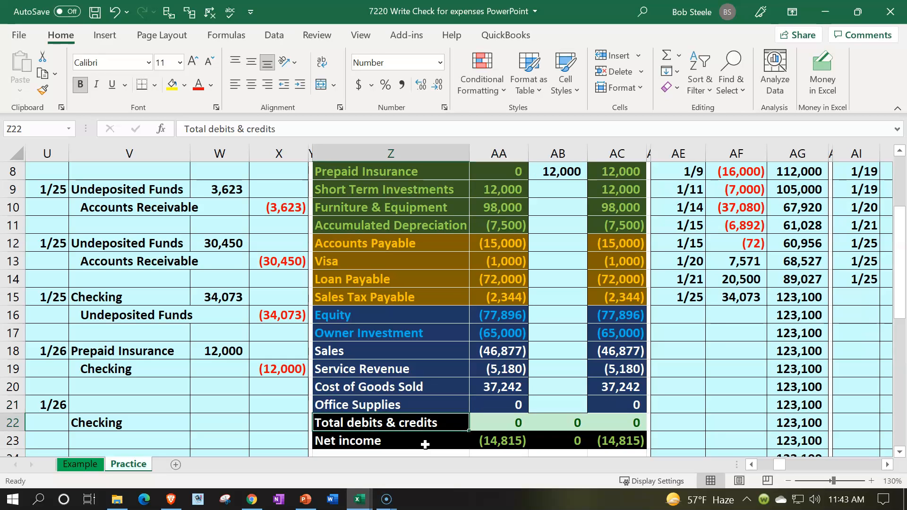
Check the range summed by the Total debits & credits formula in AA22
{"action": "double_click", "coordinate": [498, 424]}
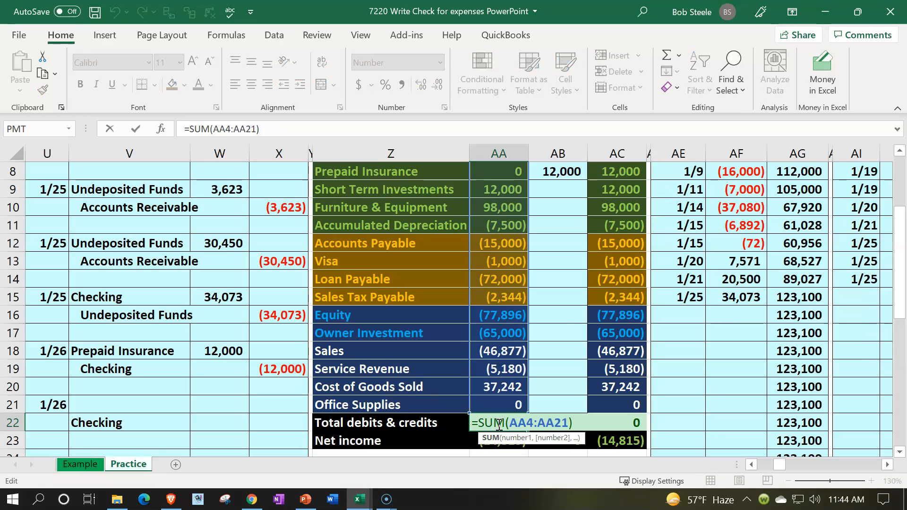
{"action": "key", "text": "Return"}
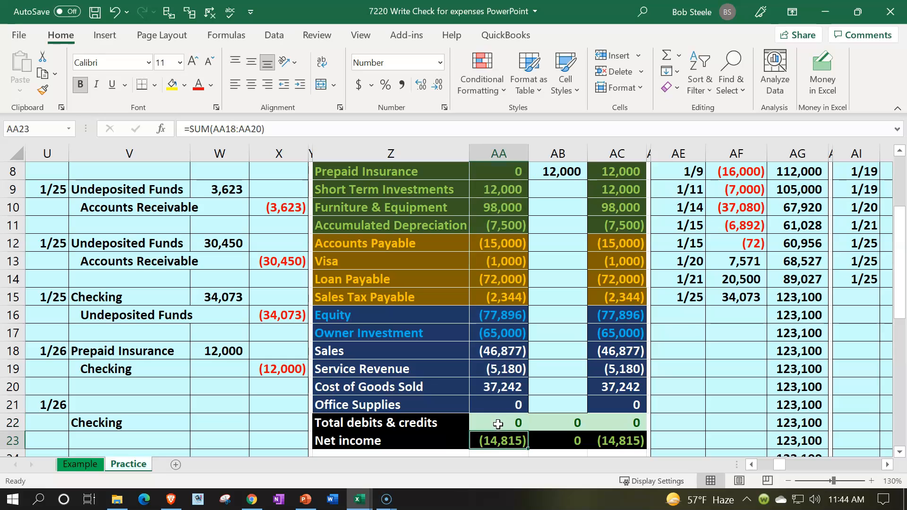
Extend the Net income sum in AA23 to cover AA18:AA21 and copy the formula across to AC23
{"action": "double_click", "coordinate": [500, 441]}
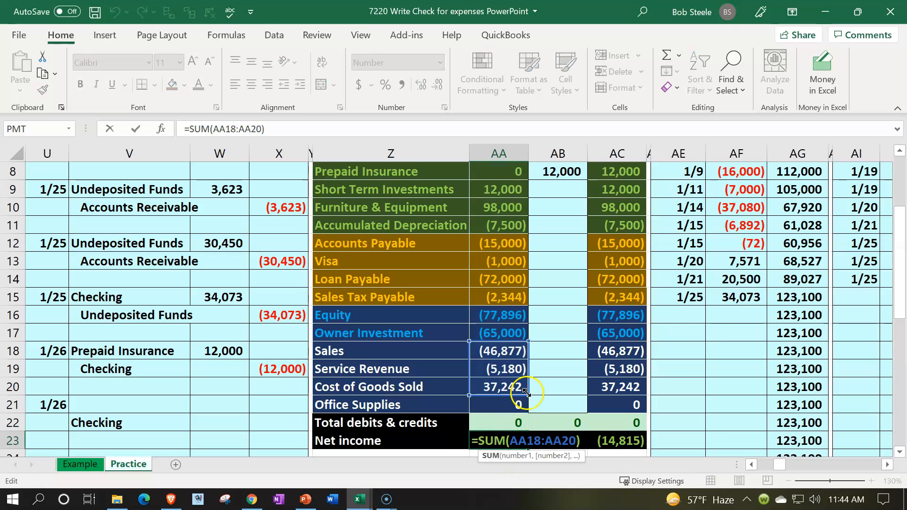
{"action": "left_click_drag", "start_coordinate": [526, 392], "coordinate": [528, 407]}
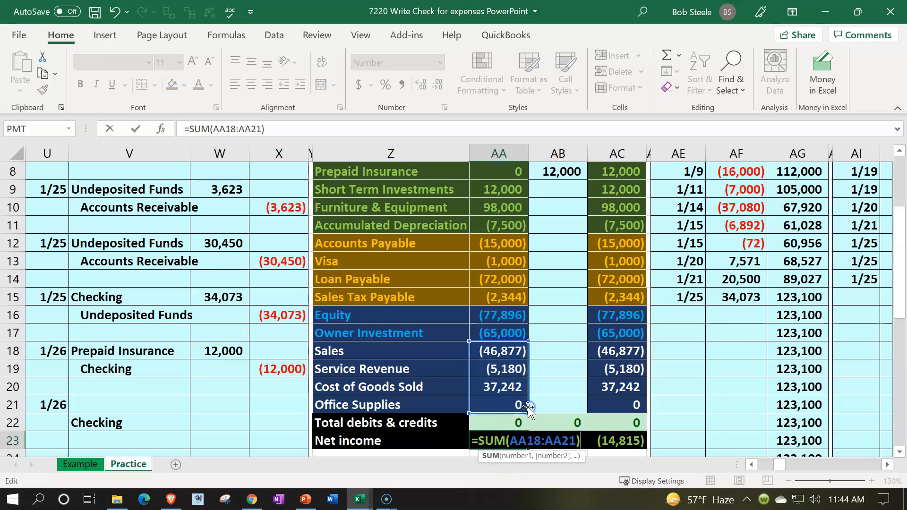
{"action": "key", "text": "Return"}
{"action": "left_click_drag", "start_coordinate": [513, 409], "coordinate": [623, 433]}
Check the ranges summed by the Net income formula in AC23 and the Total debits & credits formula in AC22
{"action": "left_click", "coordinate": [624, 434]}
{"action": "double_click", "coordinate": [626, 422]}
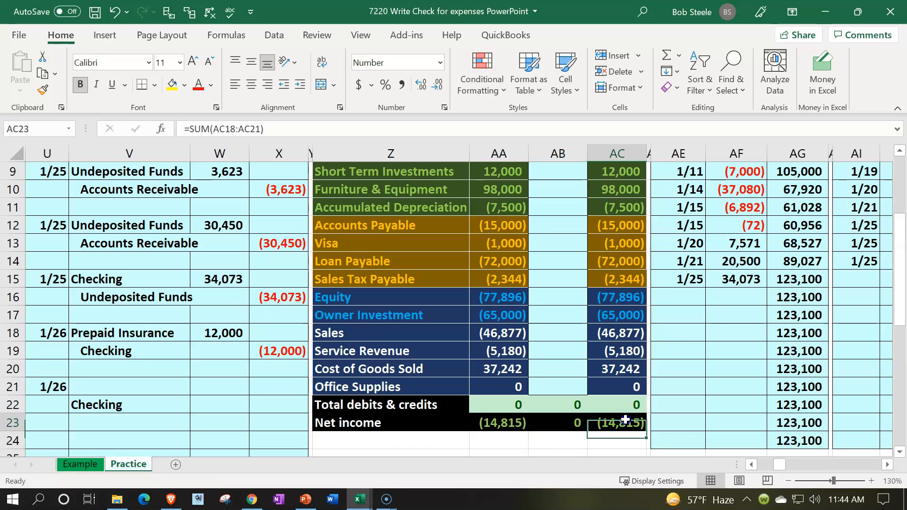
{"action": "key", "text": "Return"}
{"action": "double_click", "coordinate": [627, 406]}
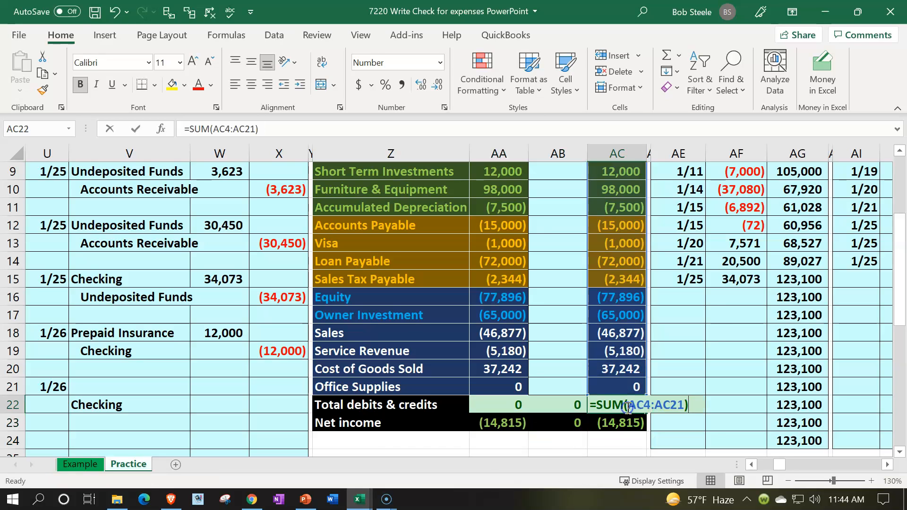
{"action": "key", "text": "Return"}
Link V21 of the 1/26 journal entry to the Office Supplies account name in Z21 and indent Checking in V22
{"action": "key", "text": "Left"}
{"action": "key", "text": "Left"}
{"action": "key", "text": "Left"}
{"action": "key", "text": "Left"}
{"action": "key", "text": "Left"}
{"action": "key", "text": "Left"}
{"action": "key", "text": "Left"}
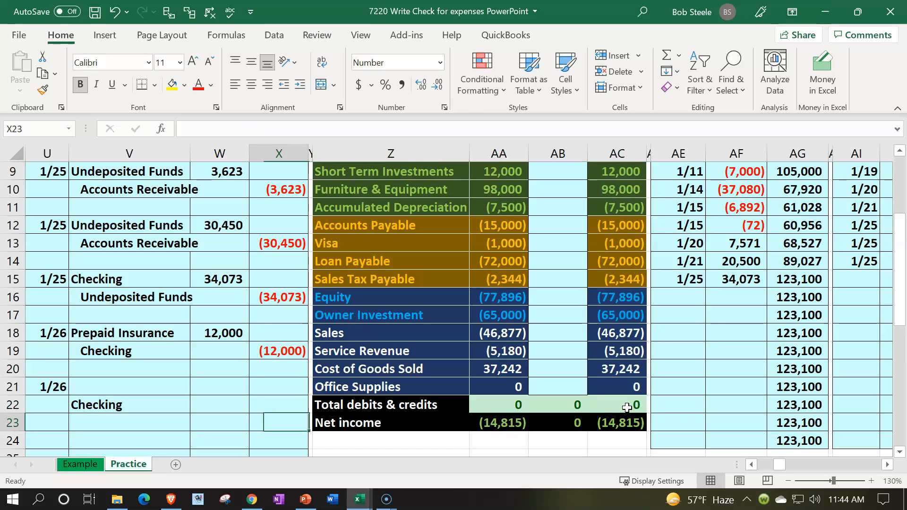
{"action": "key", "text": "Up"}
{"action": "key", "text": "Up"}
{"action": "type", "text": "="}
{"action": "key", "text": "Right"}
{"action": "key", "text": "Right"}
{"action": "key", "text": "Right"}
{"action": "key", "text": "Right"}
{"action": "key", "text": "Return"}
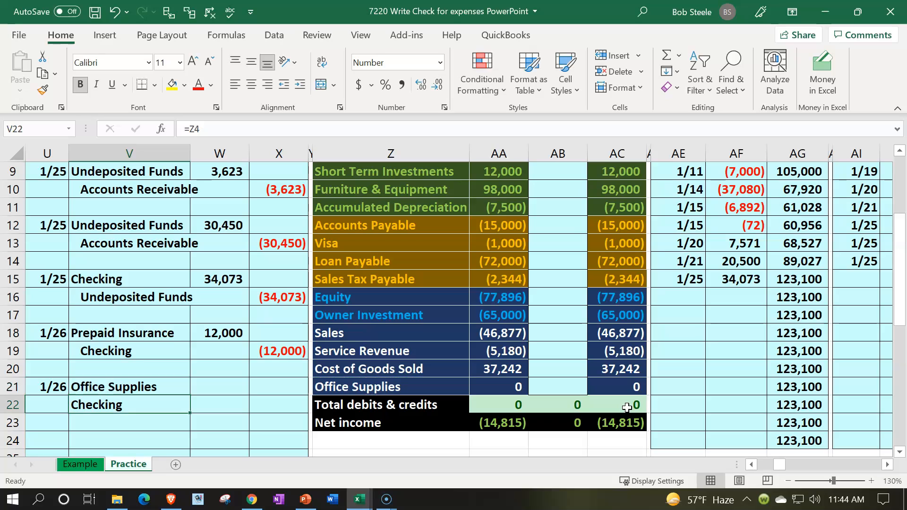
{"action": "left_click", "coordinate": [301, 86]}
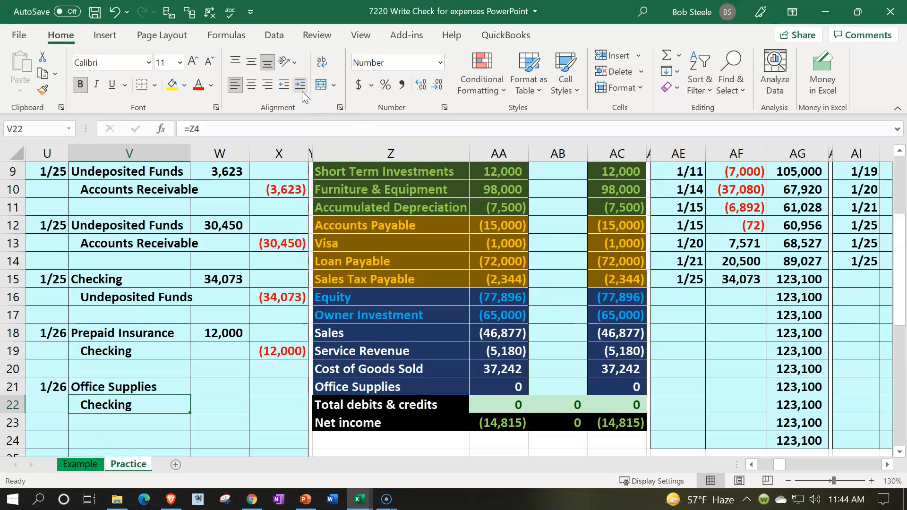
Enter a 500 debit for Office Supplies in W21 and credit Checking in X22 with the negative of W21
{"action": "key", "text": "Up"}
{"action": "key", "text": "Right"}
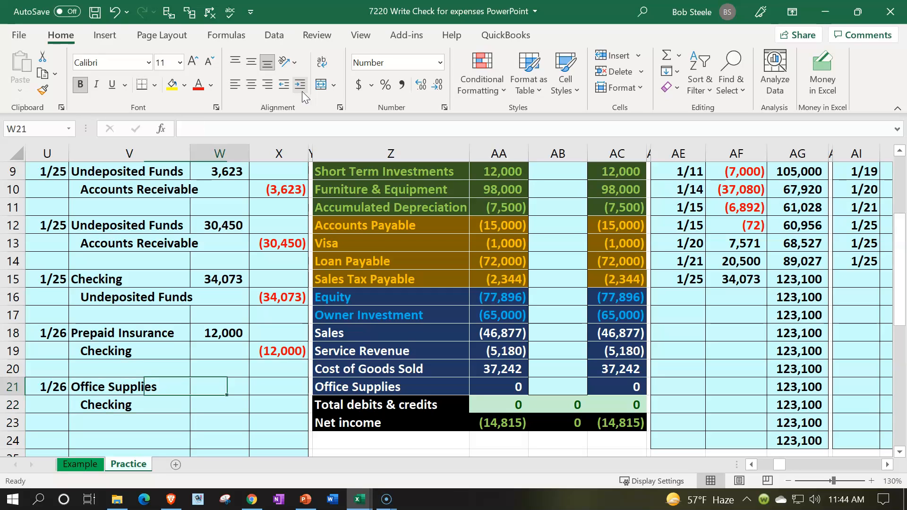
{"action": "type", "text": "500"}
{"action": "key", "text": "Return"}
{"action": "key", "text": "Right"}
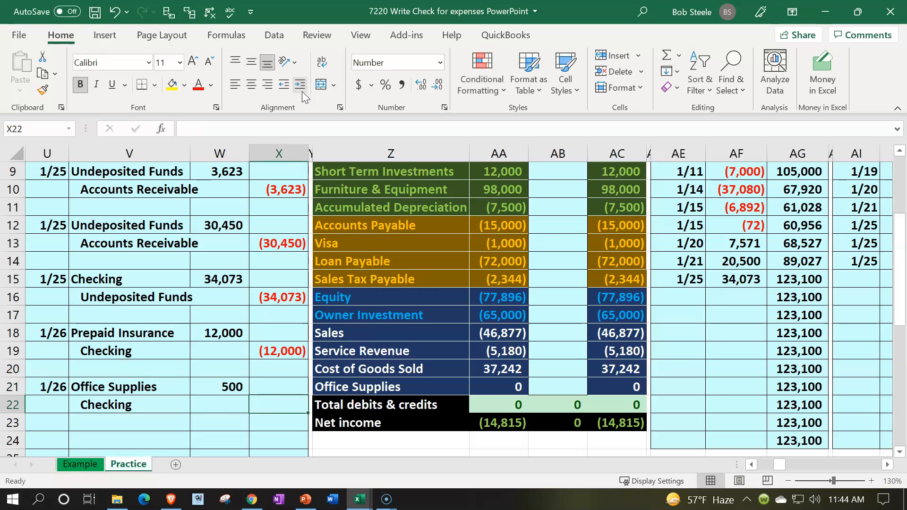
{"action": "type", "text": "-"}
{"action": "key", "text": "Up"}
{"action": "key", "text": "Left"}
{"action": "key", "text": "Return"}
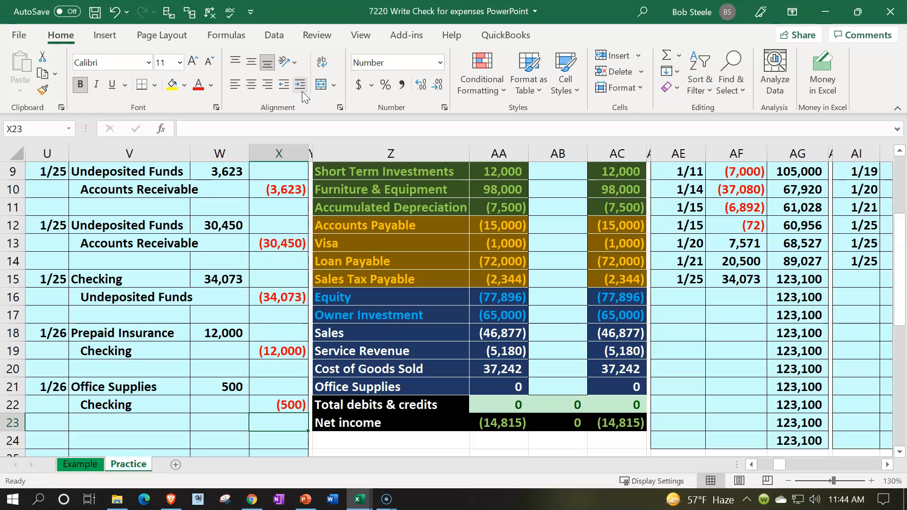
Post the Office Supplies debit to the trial balance by setting AB21 to =W21
{"action": "left_click_drag", "start_coordinate": [177, 385], "coordinate": [195, 379]}
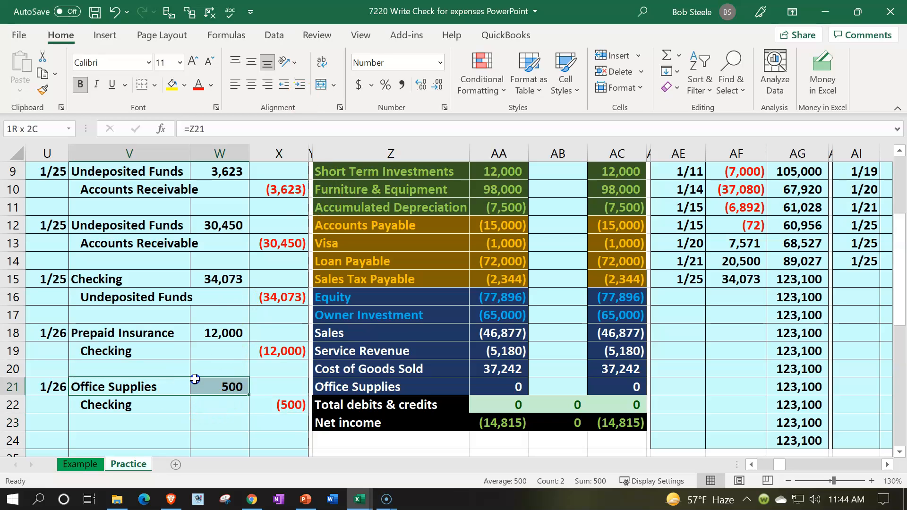
{"action": "key", "text": "Right"}
{"action": "key", "text": "Right"}
{"action": "key", "text": "Right"}
{"action": "key", "text": "Right"}
{"action": "key", "text": "Right"}
{"action": "key", "text": "Right"}
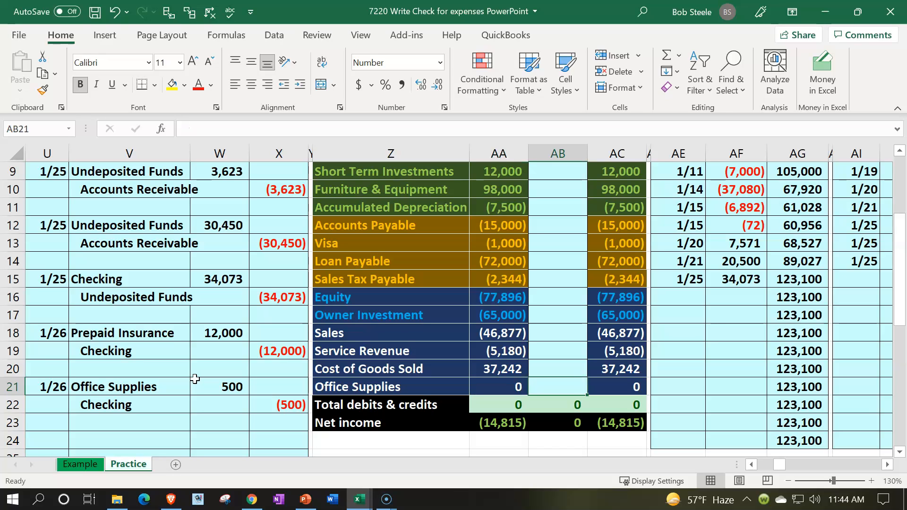
{"action": "type", "text": "="}
{"action": "key", "text": "Left"}
{"action": "key", "text": "Left"}
{"action": "key", "text": "Left"}
{"action": "key", "text": "Left"}
{"action": "key", "text": "Left"}
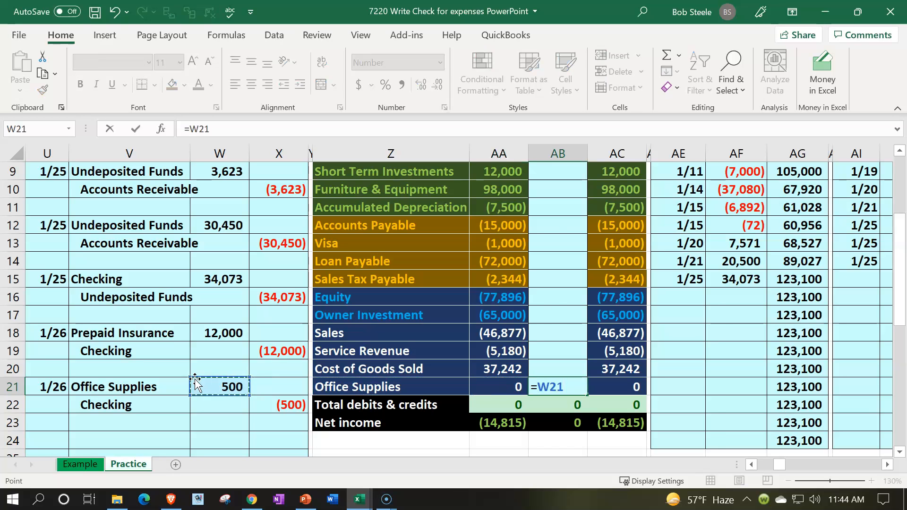
{"action": "key", "text": "Return"}
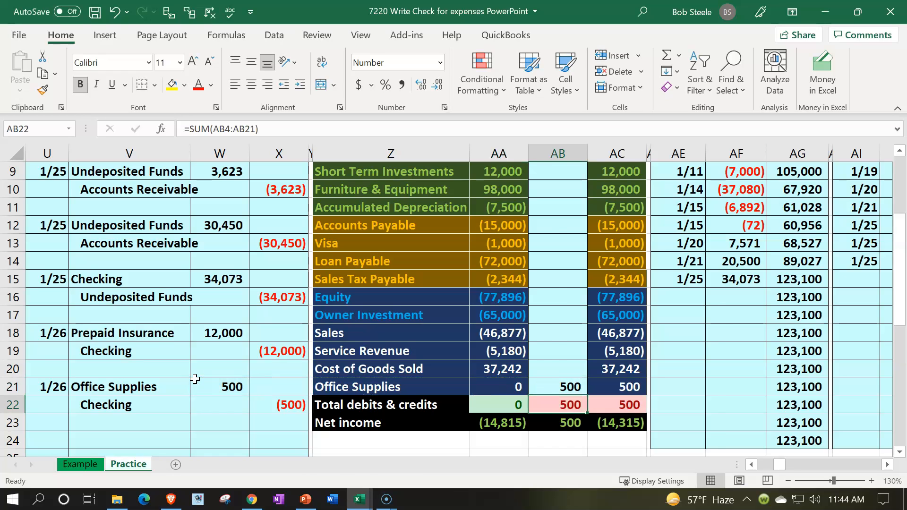
Review the Net income amounts and formulas in AA23 through AC23 of the trial balance
{"action": "left_click", "coordinate": [504, 422]}
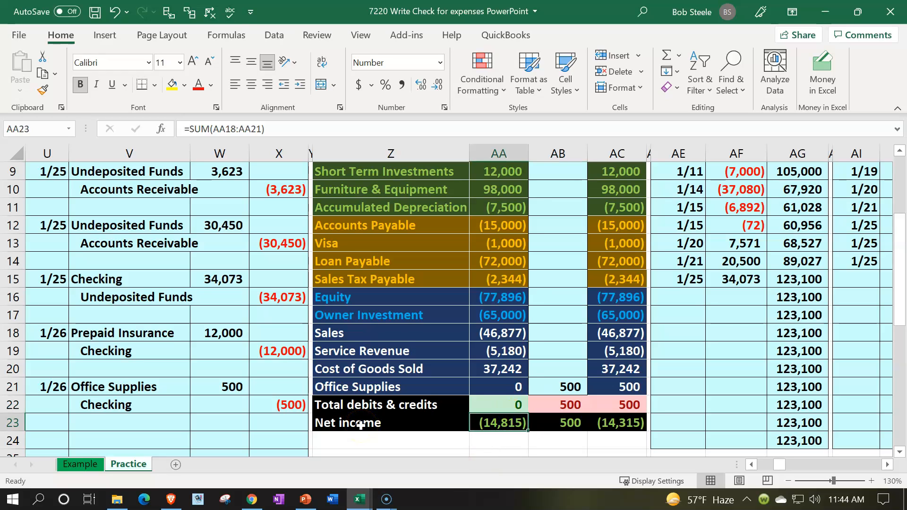
{"action": "key", "text": "Right"}
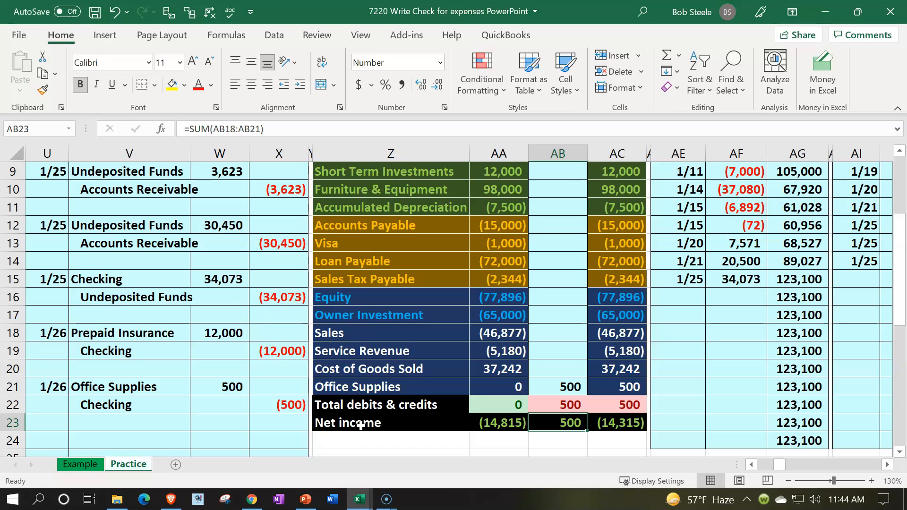
{"action": "key", "text": "Right"}
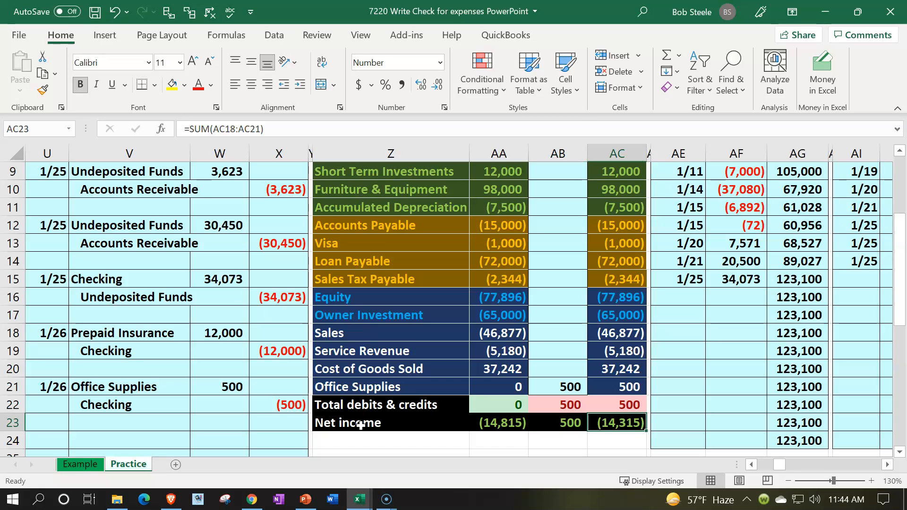
{"action": "double_click", "coordinate": [621, 423]}
{"action": "key", "text": "Return"}
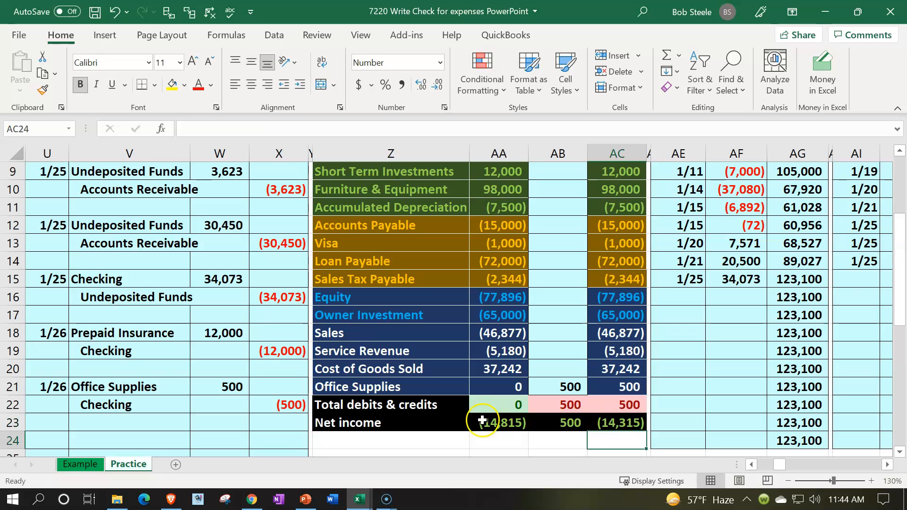
Add the office supplies credit to the Checking entry in AB4 so its formula reads =X19+X22
{"action": "scroll", "coordinate": [395, 361], "scroll_direction": "up", "scroll_amount": 2}
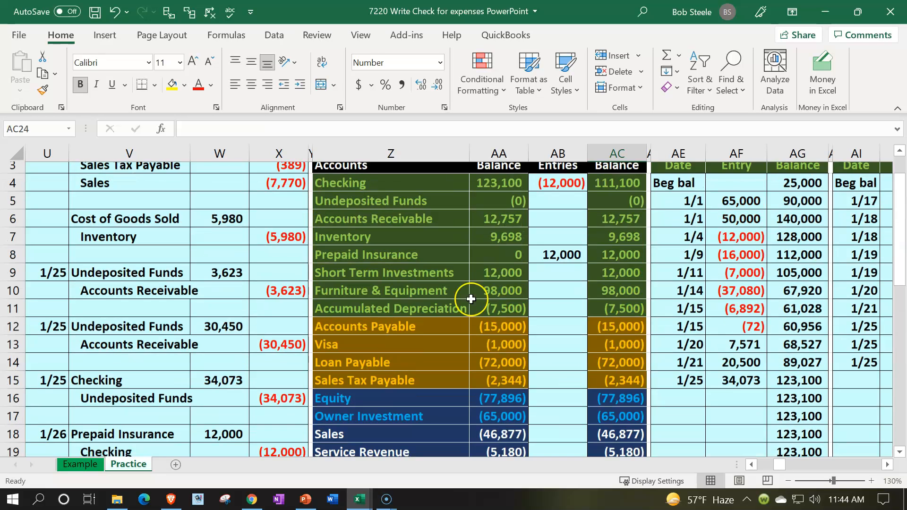
{"action": "double_click", "coordinate": [560, 189]}
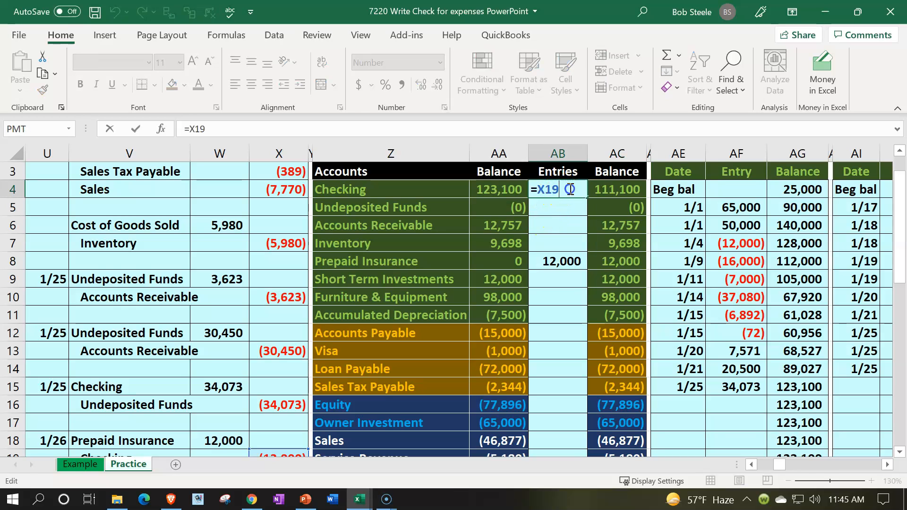
{"action": "scroll", "coordinate": [299, 374], "scroll_direction": "down", "scroll_amount": 2}
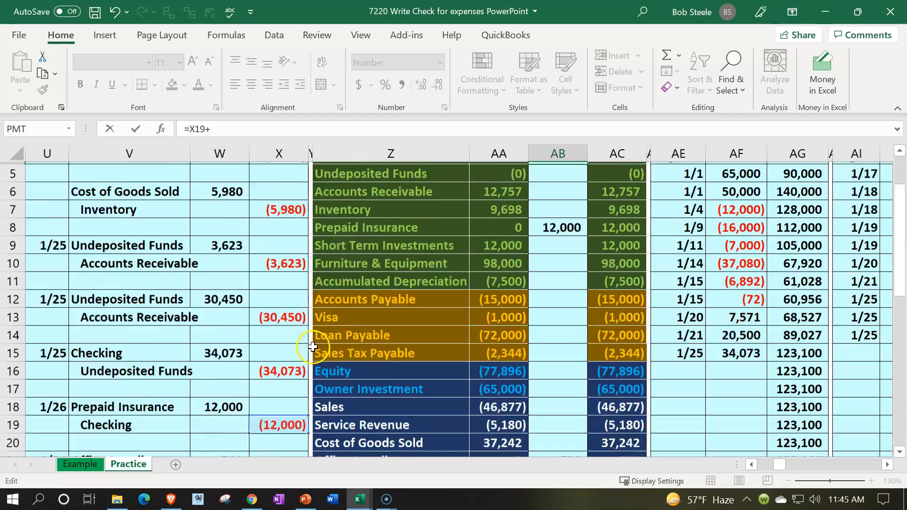
{"action": "left_click", "coordinate": [290, 401]}
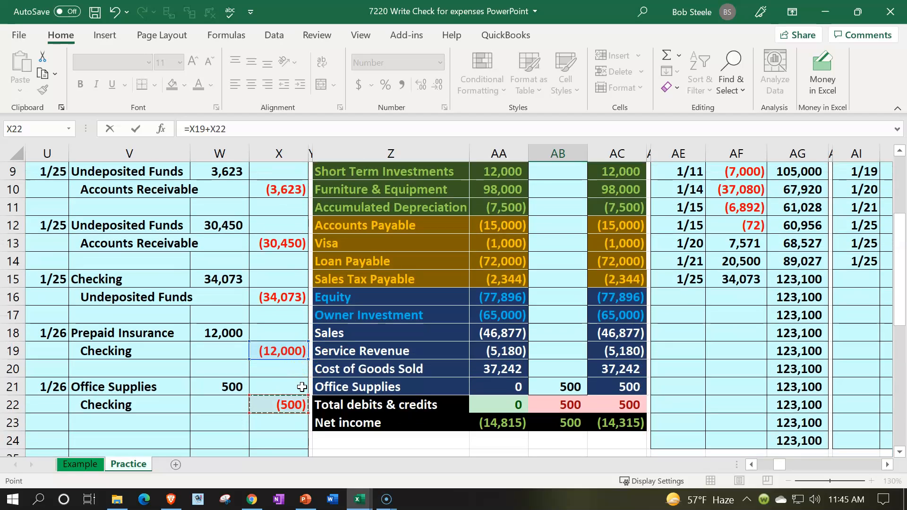
{"action": "key", "text": "Return"}
Check the ending Checking balance in AC4 and the Total debits & credits in AC22
{"action": "scroll", "coordinate": [303, 386], "scroll_direction": "up", "scroll_amount": 1}
{"action": "scroll", "coordinate": [504, 421], "scroll_direction": "up", "scroll_amount": 2}
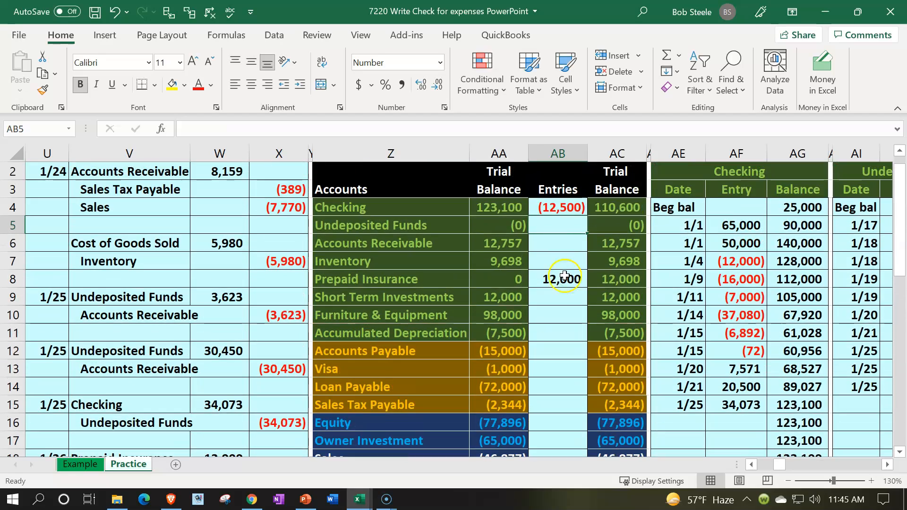
{"action": "left_click", "coordinate": [596, 208]}
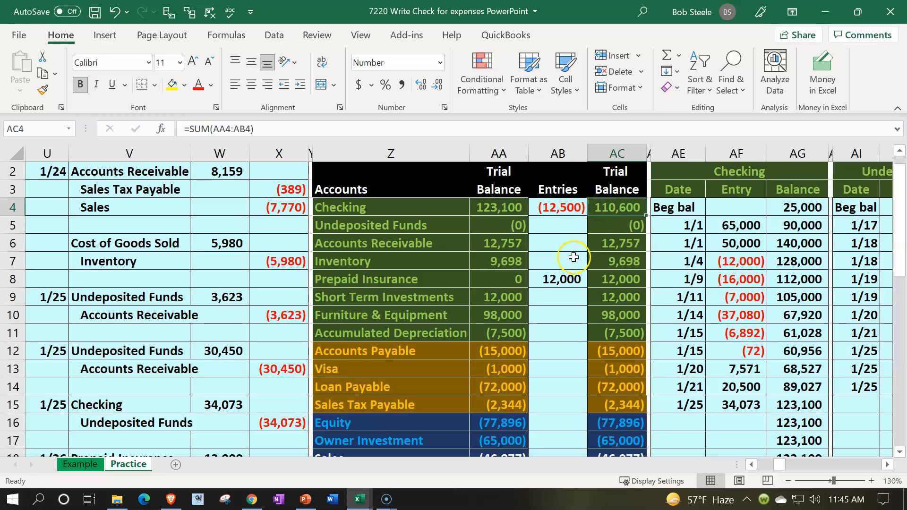
{"action": "scroll", "coordinate": [573, 257], "scroll_direction": "down", "scroll_amount": 2}
{"action": "left_click", "coordinate": [621, 422]}
{"action": "scroll", "coordinate": [621, 421], "scroll_direction": "down", "scroll_amount": 2}
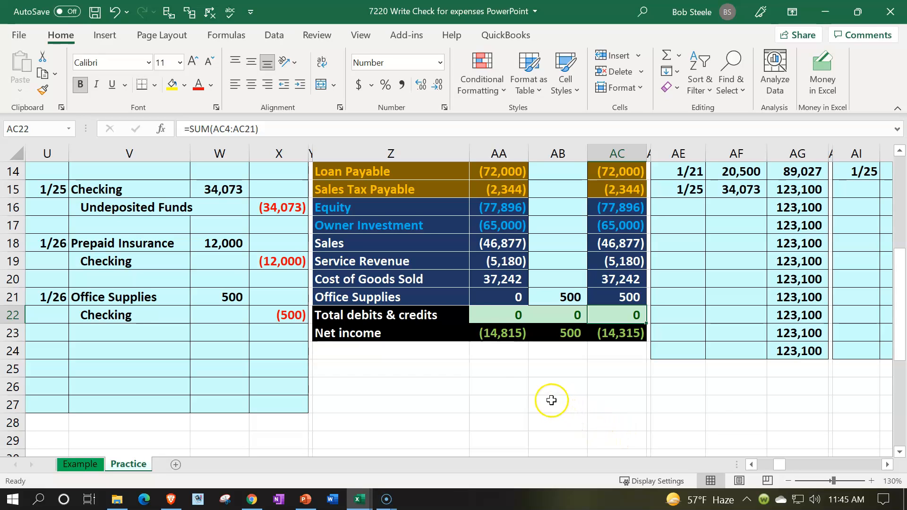
Copy the journal entry columns U:X and insert the copied columns before column Y
{"action": "left_click_drag", "start_coordinate": [46, 151], "coordinate": [274, 149]}
{"action": "right_click", "coordinate": [258, 216]}
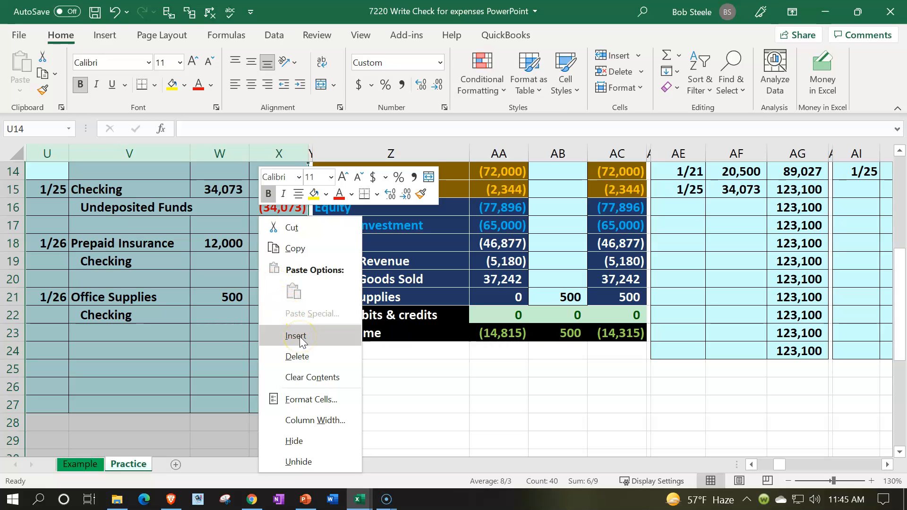
{"action": "left_click", "coordinate": [291, 249]}
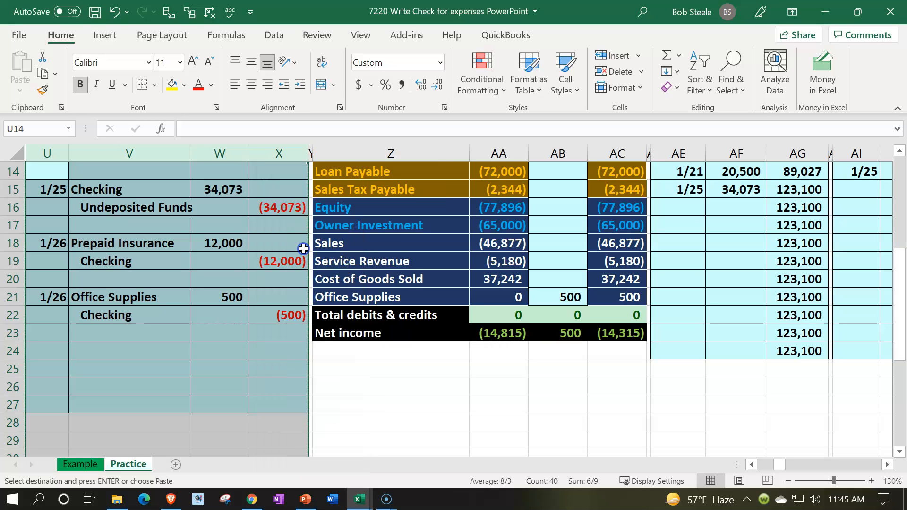
{"action": "left_click", "coordinate": [311, 149]}
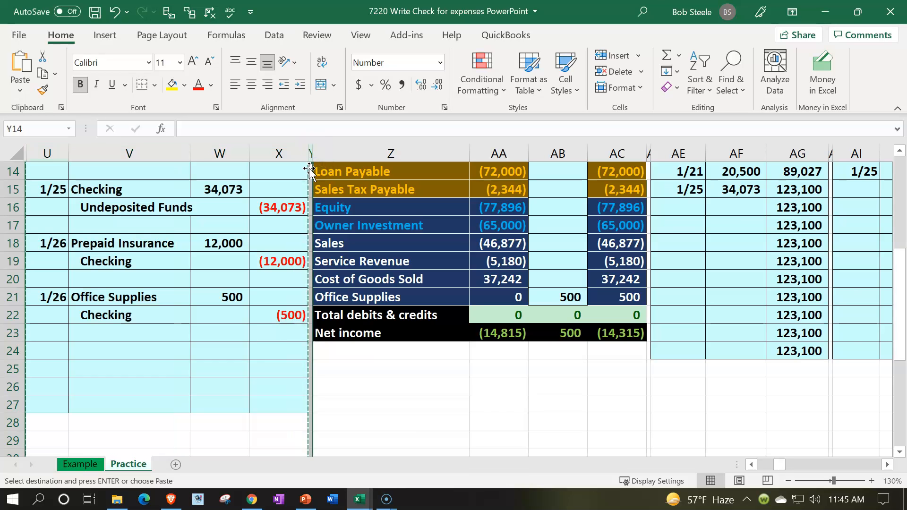
{"action": "scroll", "coordinate": [313, 171], "scroll_direction": "up", "scroll_amount": 5}
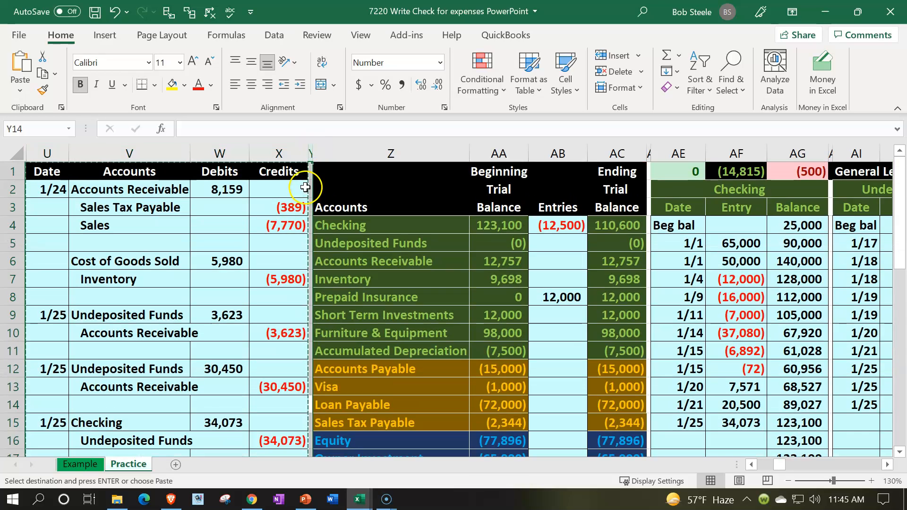
{"action": "right_click", "coordinate": [310, 169]}
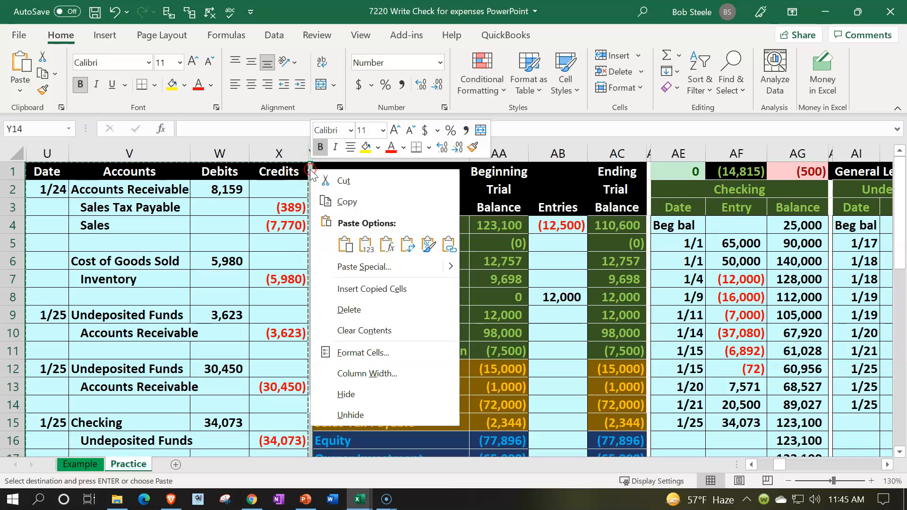
{"action": "left_click", "coordinate": [360, 289]}
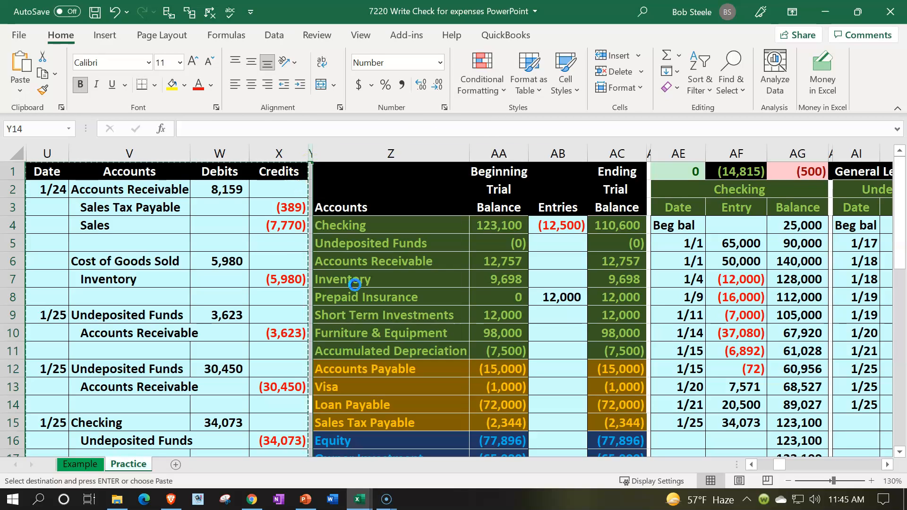
Copy the narrow spacer column AC and insert it before column Y to separate the two journal blocks
{"action": "left_click", "coordinate": [593, 151]}
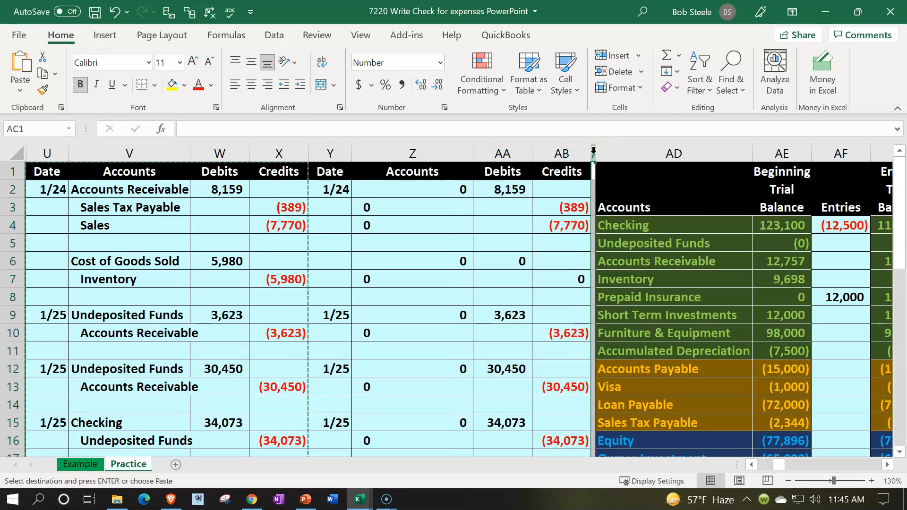
{"action": "right_click", "coordinate": [594, 151]}
{"action": "left_click", "coordinate": [614, 185]}
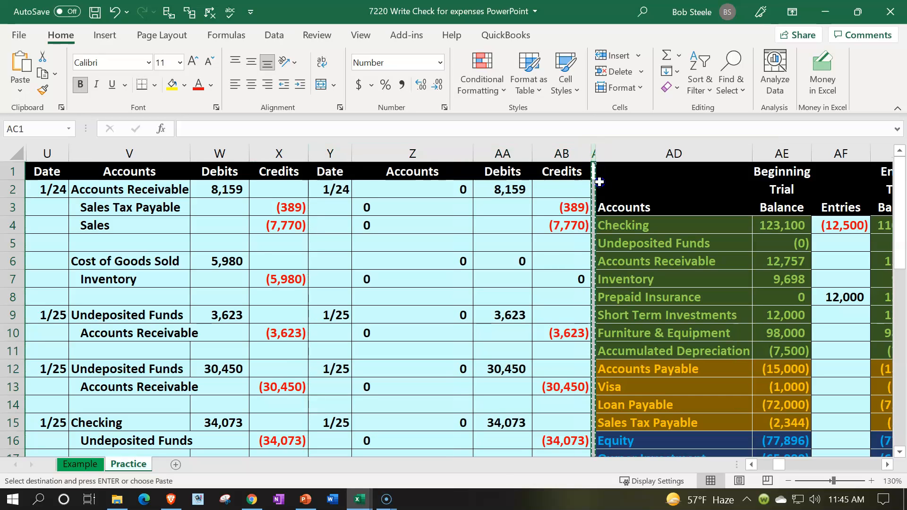
{"action": "left_click", "coordinate": [331, 153]}
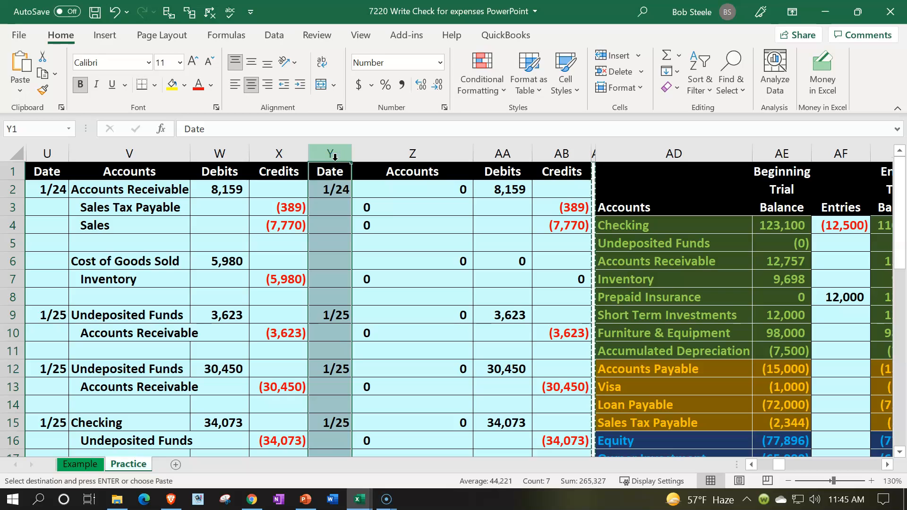
{"action": "right_click", "coordinate": [335, 226]}
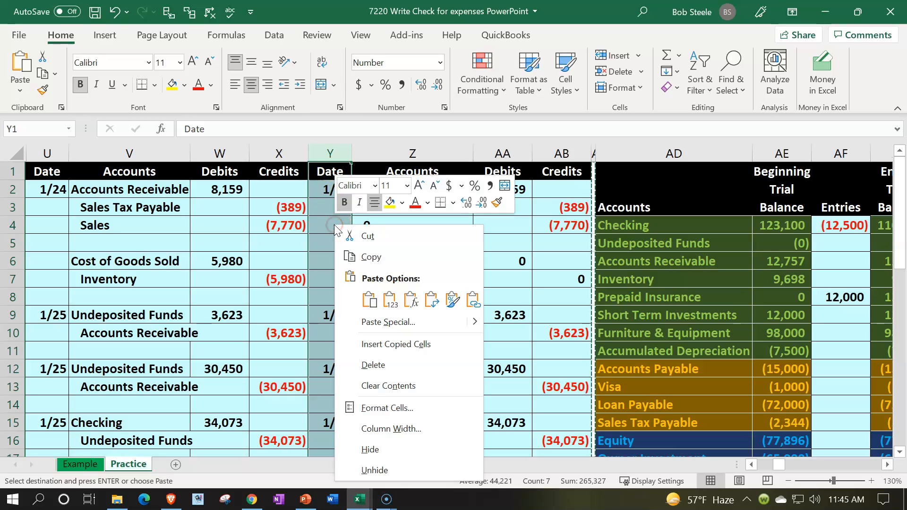
{"action": "left_click", "coordinate": [383, 344]}
Remove the fill and borders from the surplus journal rows 24 to 27 by painting blank-cell formatting over columns U through AC
{"action": "scroll", "coordinate": [380, 339], "scroll_direction": "down", "scroll_amount": 5}
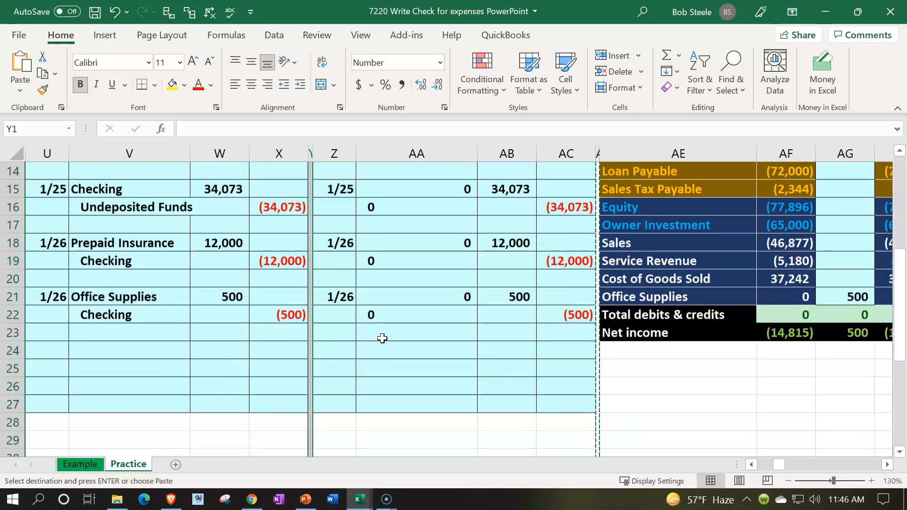
{"action": "left_click_drag", "start_coordinate": [51, 391], "coordinate": [545, 382]}
{"action": "left_click", "coordinate": [42, 89]}
{"action": "left_click_drag", "start_coordinate": [65, 314], "coordinate": [551, 383]}
{"action": "left_click", "coordinate": [545, 281]}
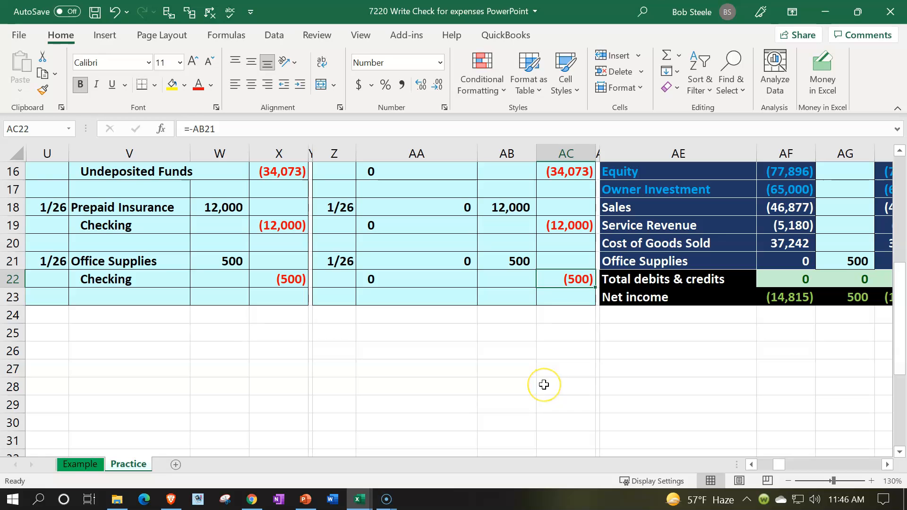
Clear the copied journal entries from Z2 down through column AC, keeping the headers and the journal formatting
{"action": "scroll", "coordinate": [544, 385], "scroll_direction": "up", "scroll_amount": 5}
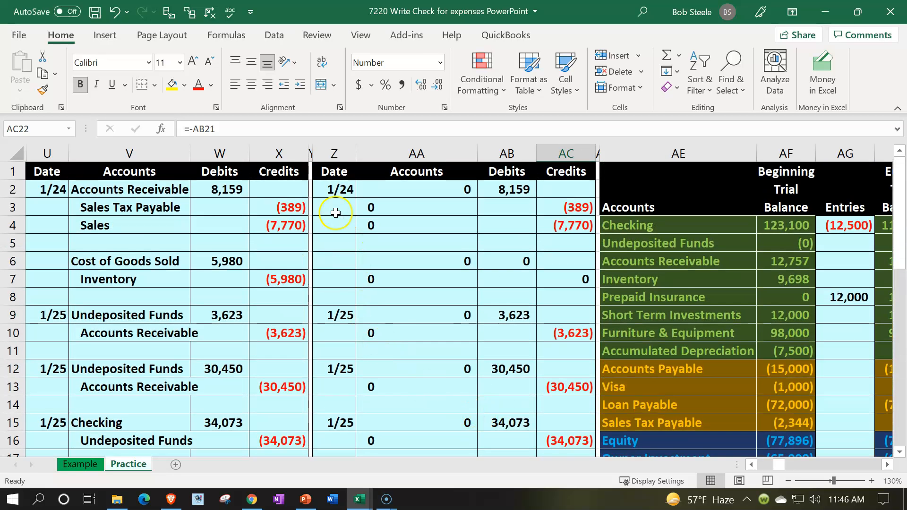
{"action": "left_click_drag", "start_coordinate": [333, 189], "coordinate": [556, 188]}
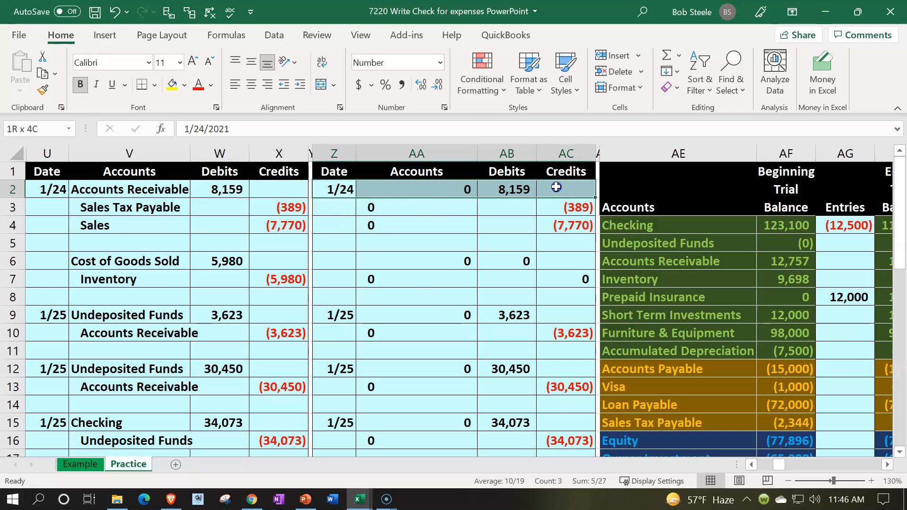
{"action": "left_click", "coordinate": [43, 90]}
{"action": "mouse_move", "coordinate": [336, 189]}
{"action": "left_mouse_down"}
{"action": "mouse_move", "coordinate": [476, 233]}
{"action": "mouse_move", "coordinate": [543, 399]}
{"action": "mouse_move", "coordinate": [539, 453]}
{"action": "mouse_move", "coordinate": [539, 382]}
{"action": "left_mouse_up"}
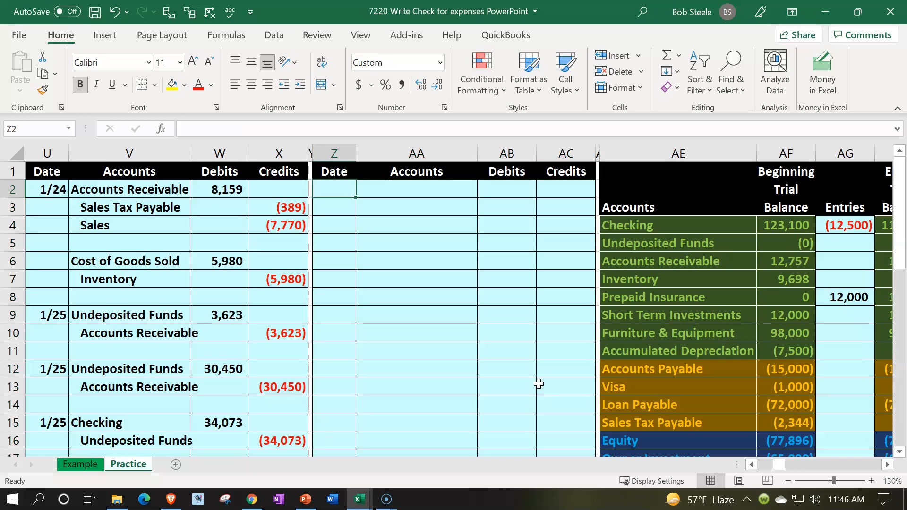
Enter the date 1/26 in Z2 of the new journal block
{"action": "type", "text": "1"}
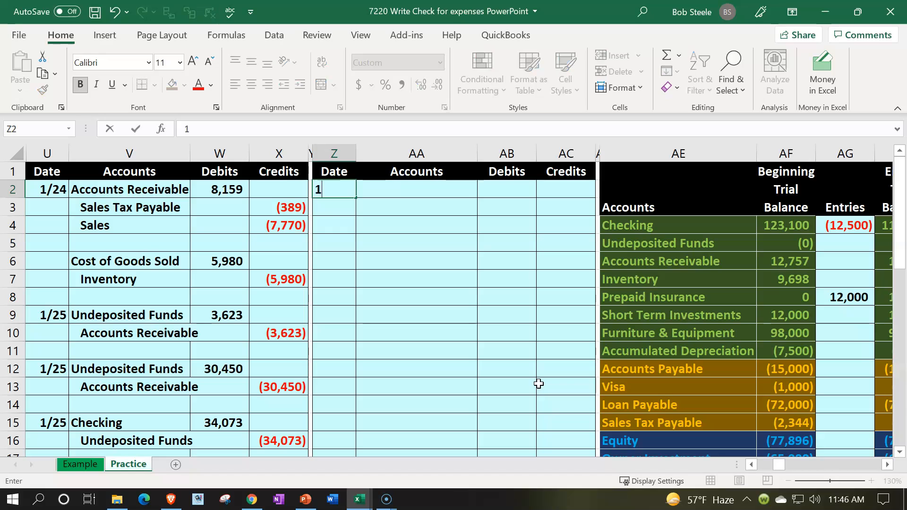
{"action": "type", "text": "/26"}
{"action": "key", "text": "Return"}
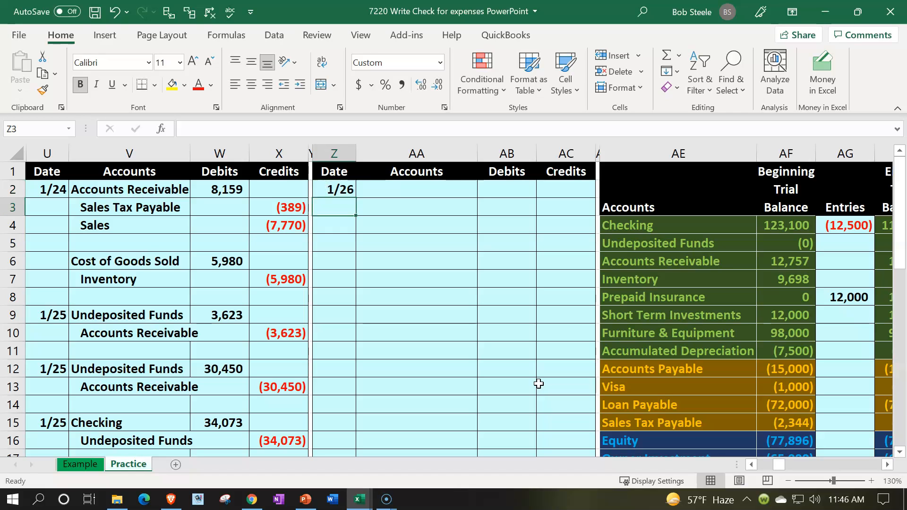
Enter the Checking account in AA3 of the new journal block by linking it to the trial balance with =AE4
{"action": "key", "text": "Up"}
{"action": "key", "text": "Right"}
{"action": "key", "text": "Right"}
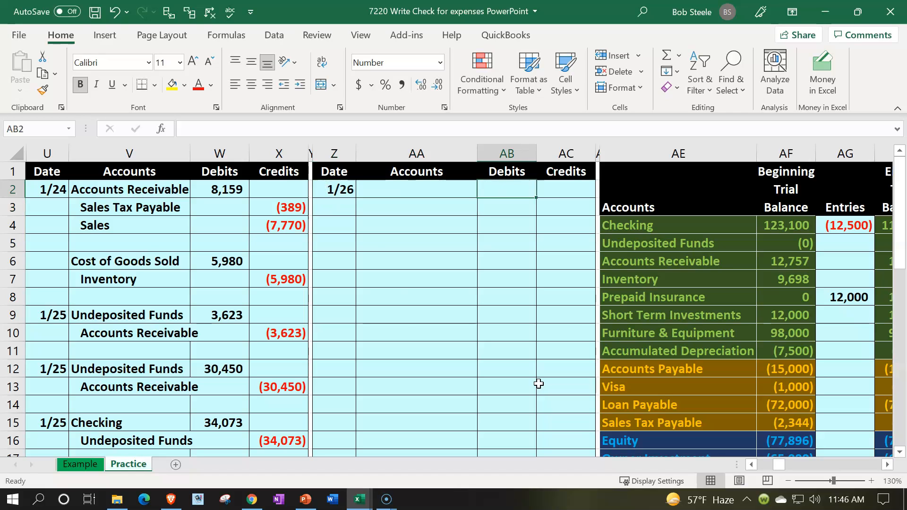
{"action": "key", "text": "Right"}
{"action": "key", "text": "Right"}
{"action": "key", "text": "Down"}
{"action": "key", "text": "Left"}
{"action": "key", "text": "Left"}
{"action": "key", "text": "Left"}
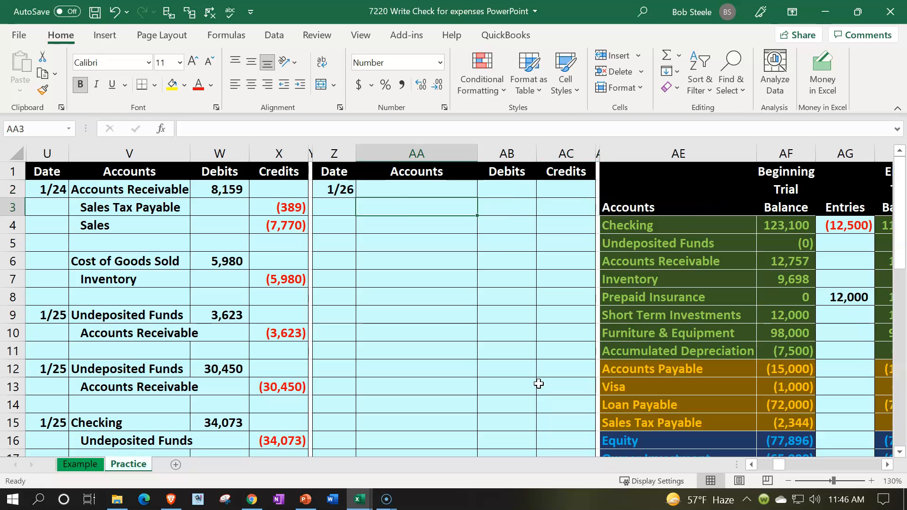
{"action": "type", "text": "="}
{"action": "key", "text": "Right"}
{"action": "key", "text": "Right"}
{"action": "key", "text": "Right"}
{"action": "key", "text": "Right"}
{"action": "key", "text": "Down"}
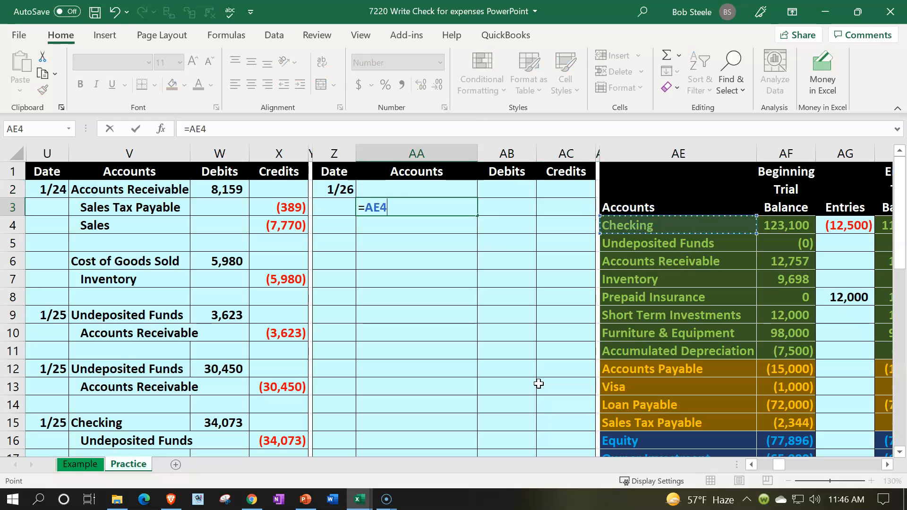
{"action": "key", "text": "Return"}
Move the Total debits & credits and Net income rows down one row to AE23:AH24, opening a blank row below Office Supplies
{"action": "key", "text": "Right"}
{"action": "key", "text": "Down"}
{"action": "key", "text": "Down"}
{"action": "key", "text": "Down"}
{"action": "key", "text": "Down"}
{"action": "key", "text": "Down"}
{"action": "key", "text": "Down"}
{"action": "key", "text": "Down"}
{"action": "key", "text": "Down"}
{"action": "key", "text": "Down"}
{"action": "key", "text": "Down"}
{"action": "key", "text": "Down"}
{"action": "key", "text": "Down"}
{"action": "key", "text": "Down"}
{"action": "key", "text": "Down"}
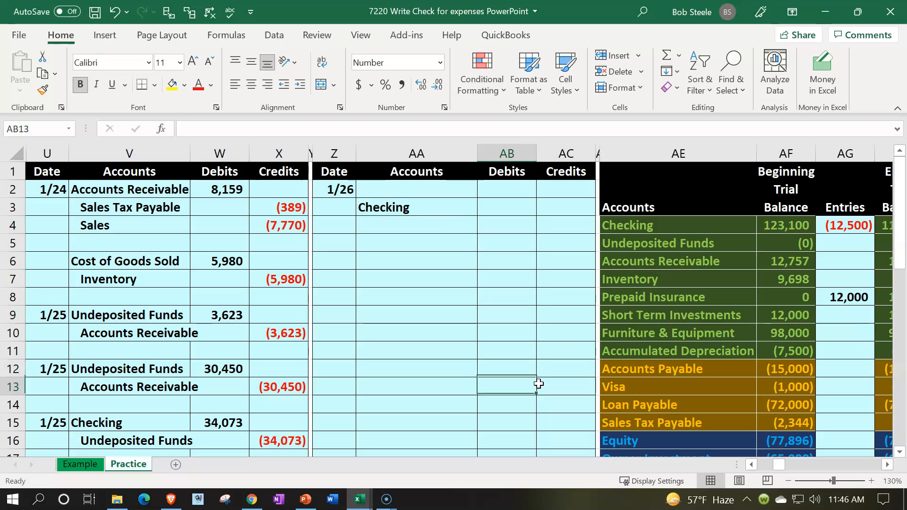
{"action": "key", "text": "Down"}
{"action": "key", "text": "Down"}
{"action": "key", "text": "Down"}
{"action": "key", "text": "Down"}
{"action": "key", "text": "Down"}
{"action": "key", "text": "Down"}
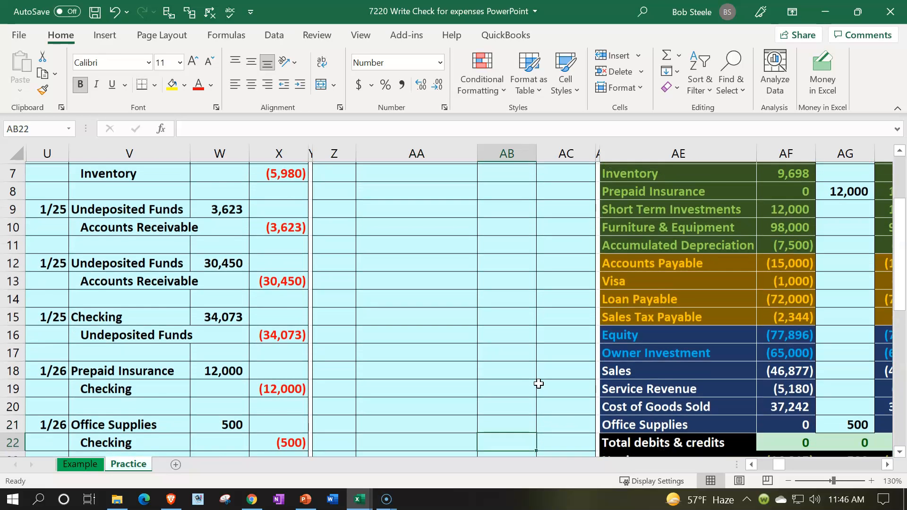
{"action": "key", "text": "Right"}
{"action": "key", "text": "Right"}
{"action": "key", "text": "Right"}
{"action": "key", "text": "Right"}
{"action": "key", "text": "Right"}
{"action": "key", "text": "Right"}
{"action": "key", "text": "Right"}
{"action": "key", "text": "Right"}
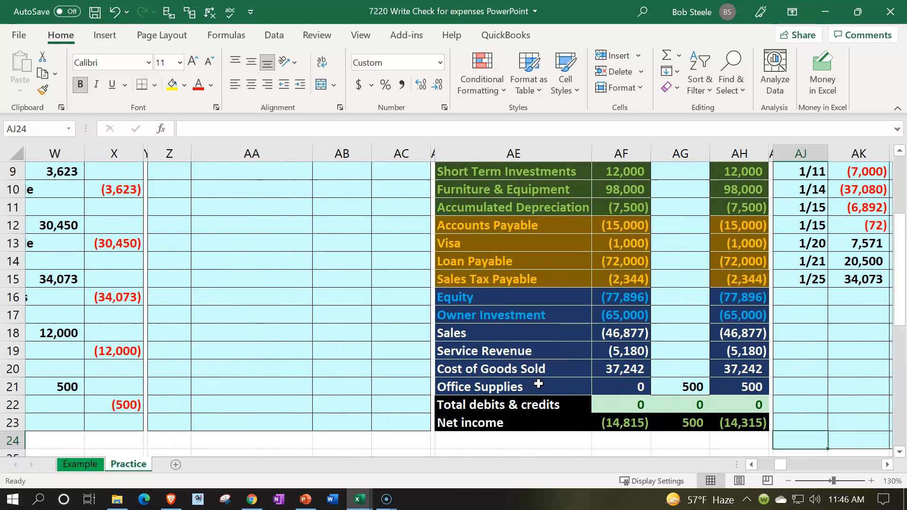
{"action": "key", "text": "Right"}
{"action": "key", "text": "Down"}
{"action": "key", "text": "Down"}
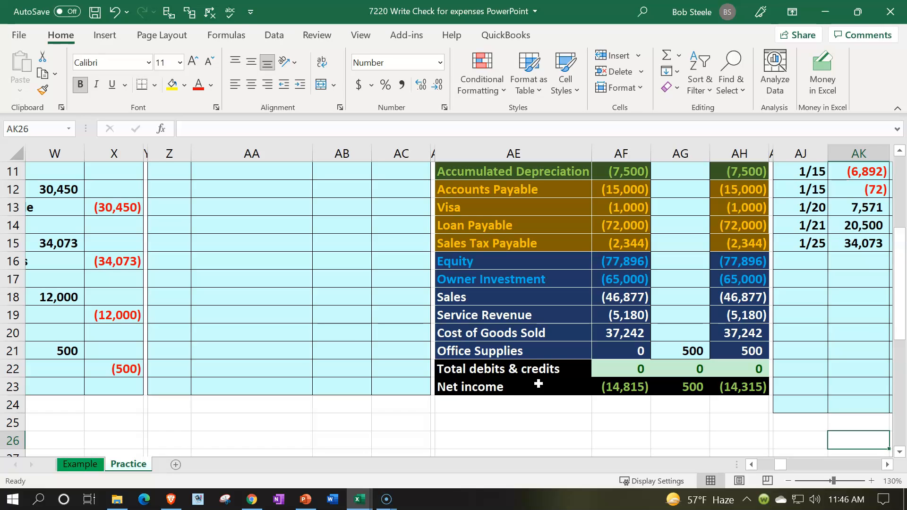
{"action": "left_click_drag", "start_coordinate": [529, 378], "coordinate": [716, 388]}
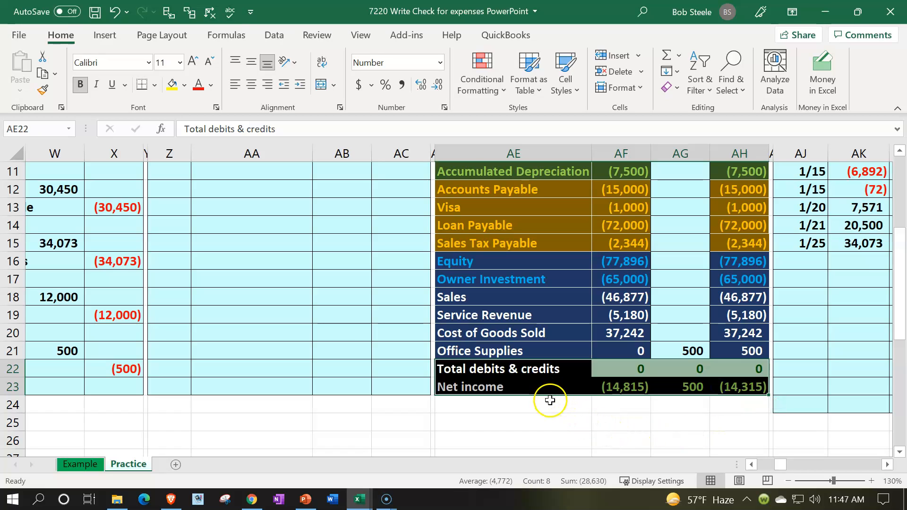
{"action": "left_click_drag", "start_coordinate": [552, 395], "coordinate": [555, 411]}
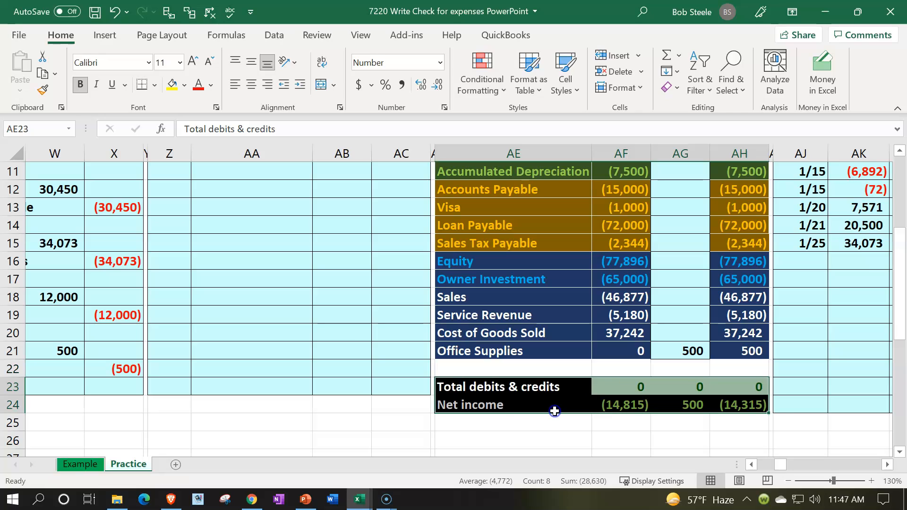
Apply the Office Supplies row formatting to the blank trial balance cells AE22:AH22
{"action": "left_click", "coordinate": [533, 362]}
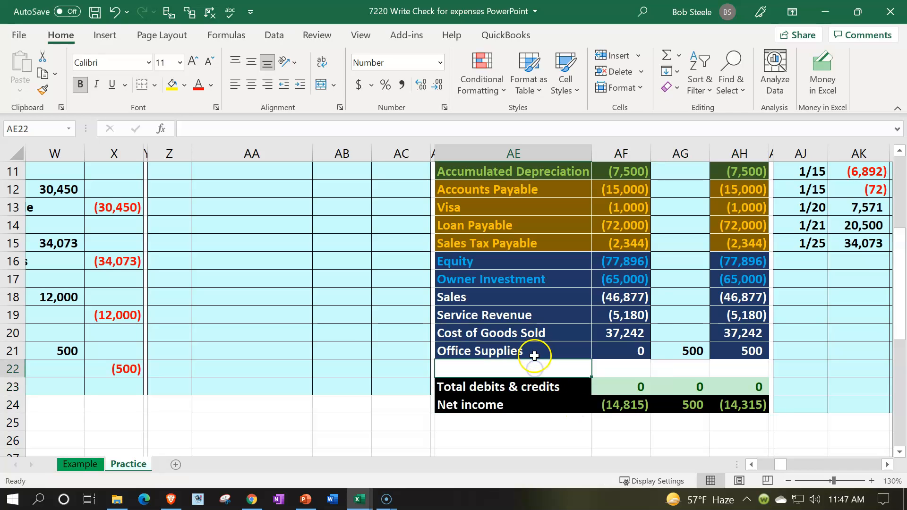
{"action": "left_click_drag", "start_coordinate": [536, 351], "coordinate": [717, 352]}
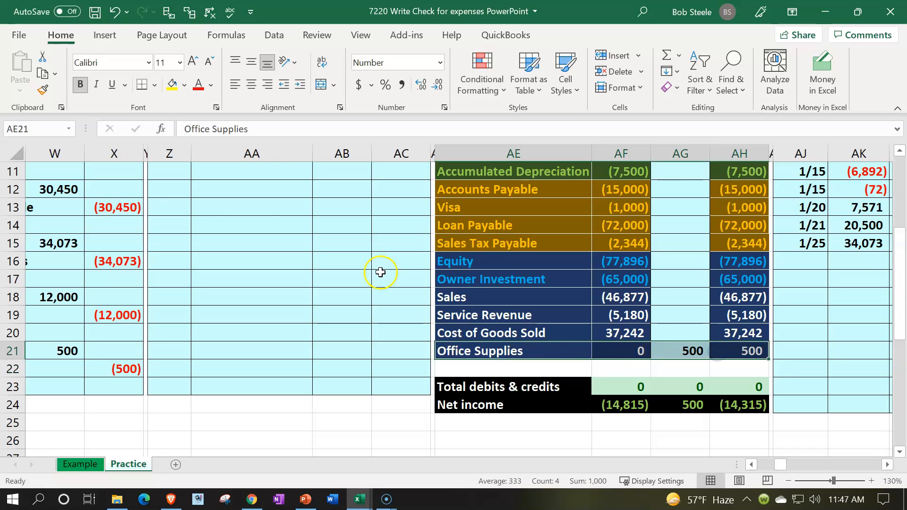
{"action": "left_click", "coordinate": [42, 89]}
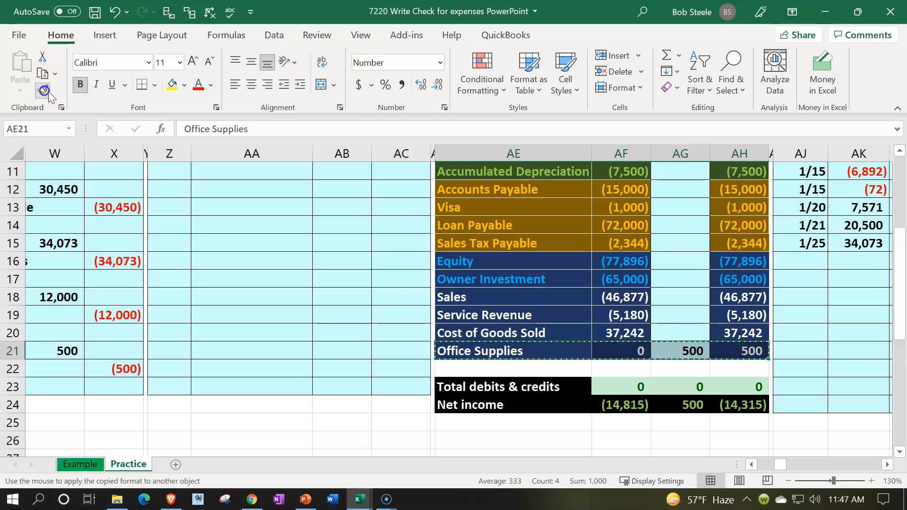
{"action": "left_click", "coordinate": [514, 364]}
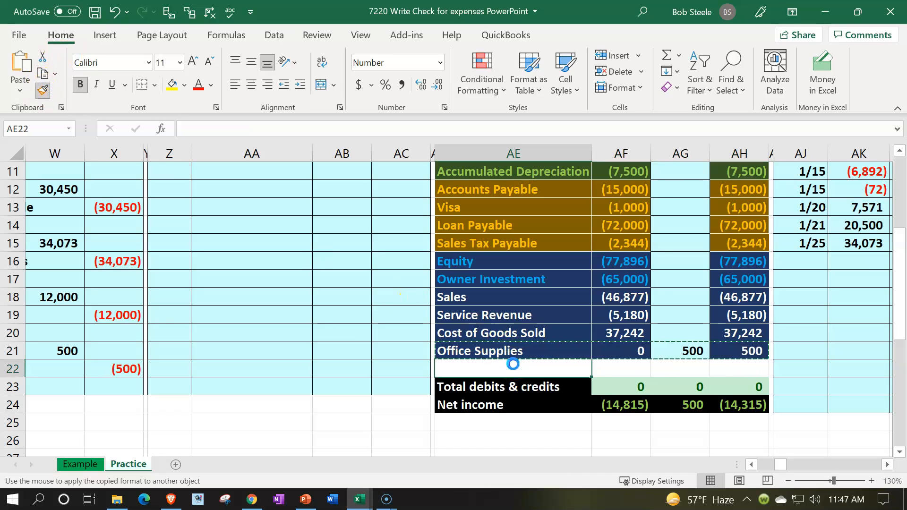
{"action": "left_click", "coordinate": [564, 368]}
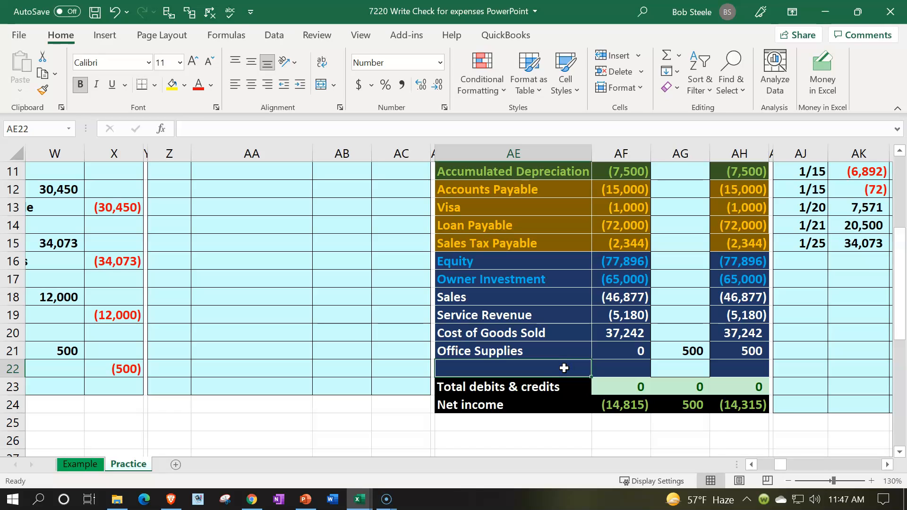
Add a Utilities account in AE22 with a beginning balance of 0 in AF22
{"action": "type", "text": "Utili"}
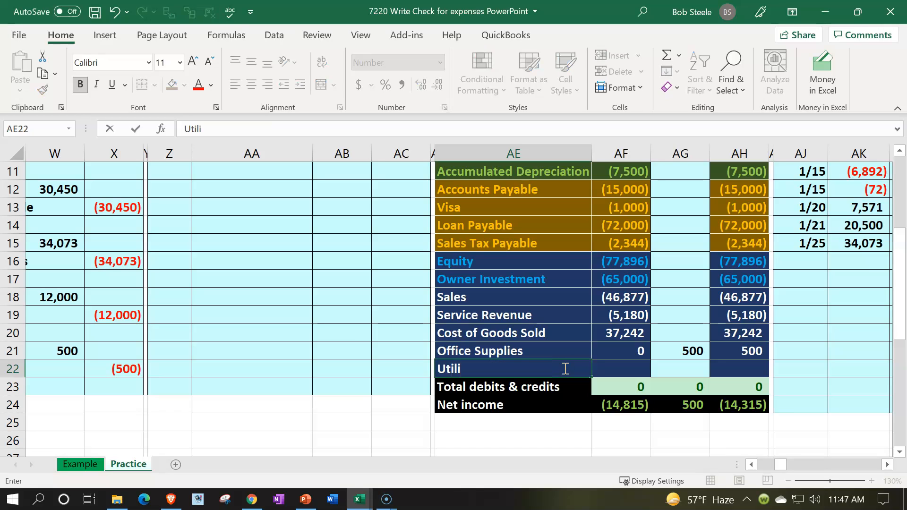
{"action": "type", "text": "ties"}
{"action": "key", "text": "Tab"}
{"action": "type", "text": "0"}
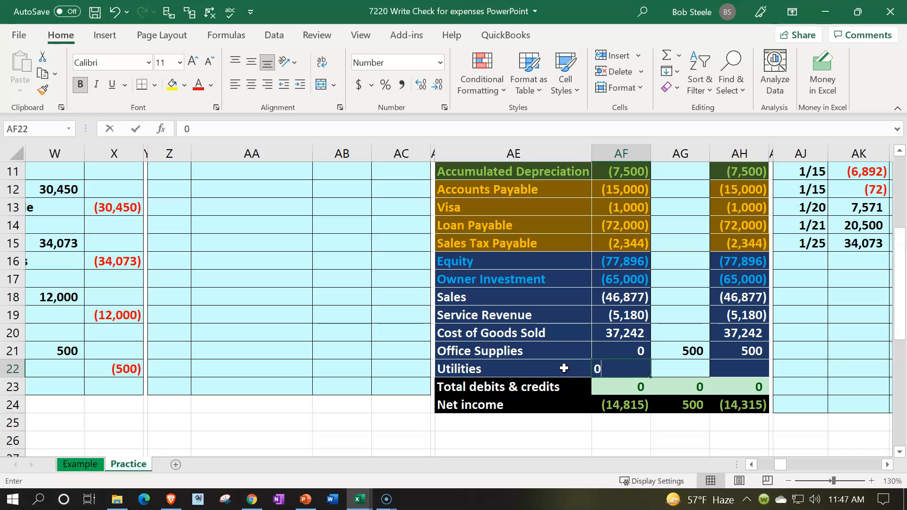
{"action": "key", "text": "Return"}
Calculate the ending Utilities balance in AH22 with =SUM(AF22:AG22)
{"action": "key", "text": "Right"}
{"action": "key", "text": "Right"}
{"action": "key", "text": "Right"}
{"action": "key", "text": "Up"}
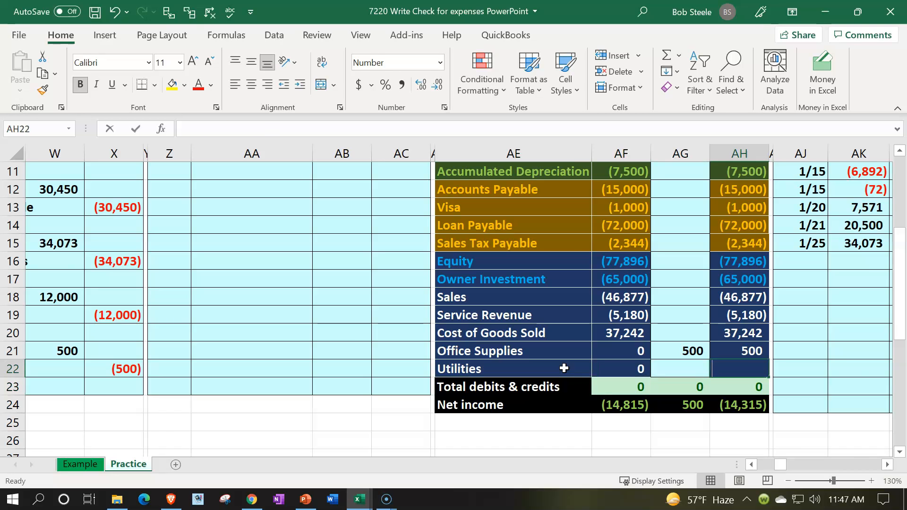
{"action": "type", "text": "=sum("}
{"action": "key", "text": "Left"}
{"action": "key", "text": "Left"}
{"action": "key", "text": "shift+Right"}
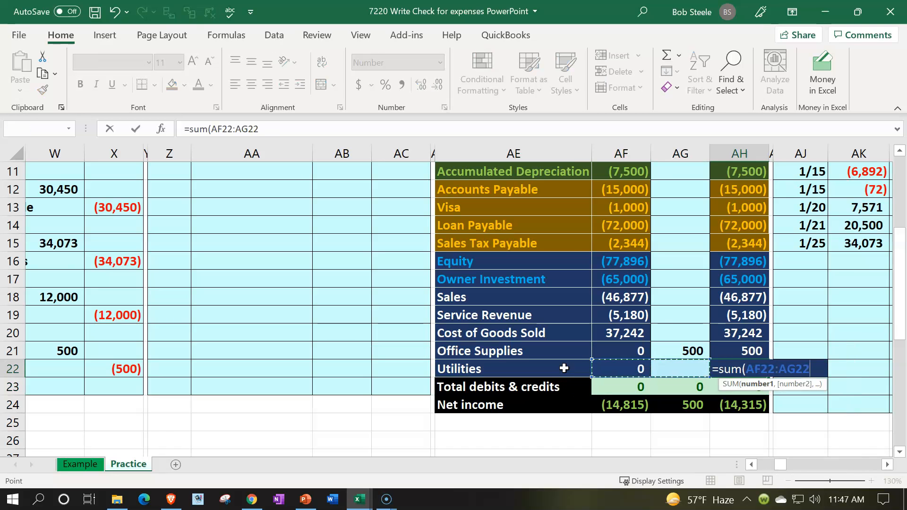
{"action": "key", "text": "Return"}
Check the total formula in AF23, extend the Net income formula in AF24 to cover AF18:AF22, and copy it across to AH24
{"action": "double_click", "coordinate": [609, 387]}
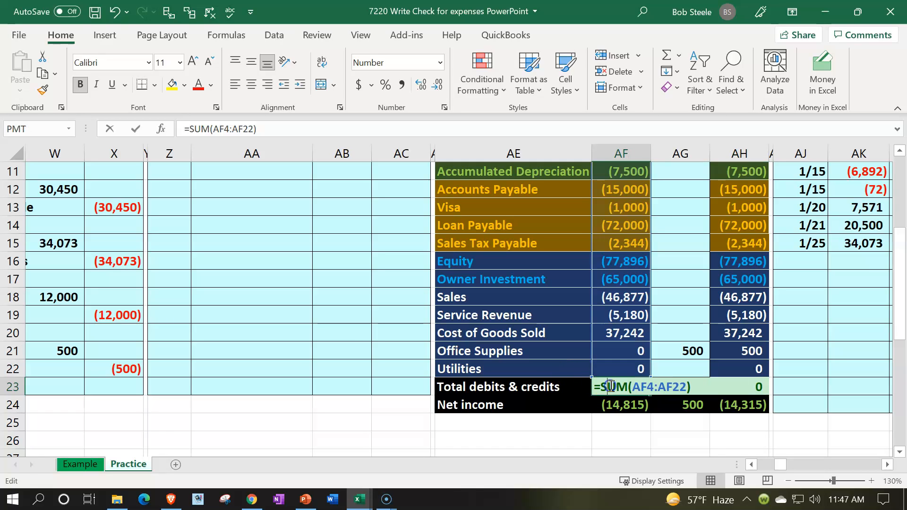
{"action": "key", "text": "Return"}
{"action": "left_click", "coordinate": [621, 407]}
{"action": "double_click", "coordinate": [620, 405]}
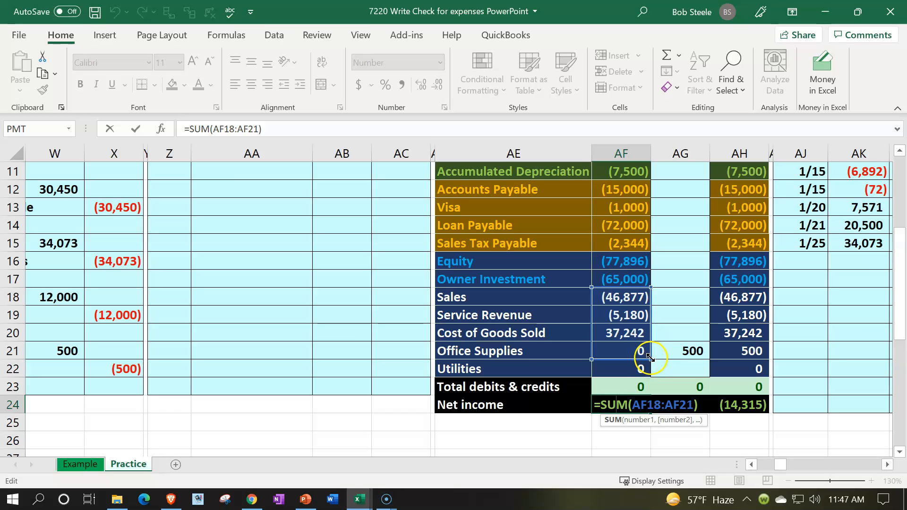
{"action": "left_click_drag", "start_coordinate": [651, 361], "coordinate": [752, 416]}
{"action": "key", "text": "Return"}
{"action": "left_click", "coordinate": [747, 434]}
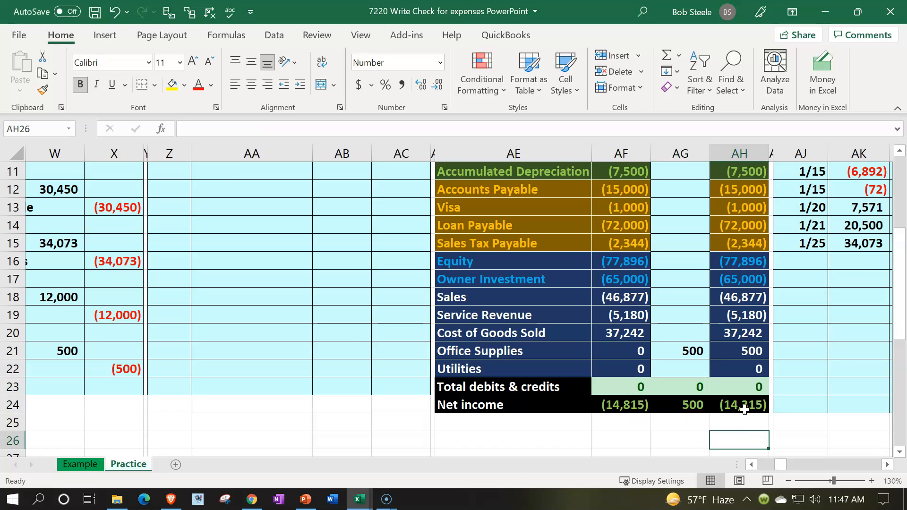
Check the ending balance formulas for Net income in AH24 and Total debits & credits in AH23
{"action": "double_click", "coordinate": [745, 409]}
{"action": "key", "text": "Return"}
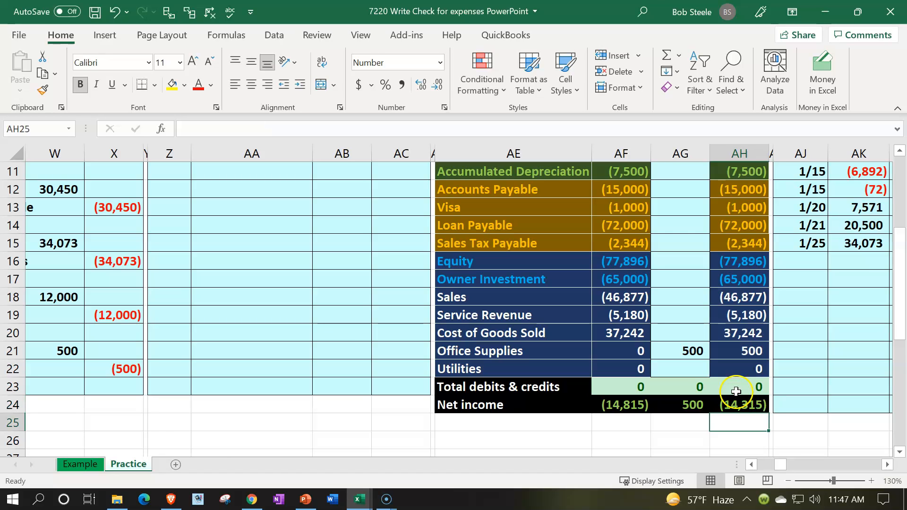
{"action": "double_click", "coordinate": [736, 391]}
{"action": "key", "text": "Return"}
Link AA2, the debit account of the 1/26 entry, to the Utilities account with =AE22
{"action": "scroll", "coordinate": [237, 352], "scroll_direction": "up", "scroll_amount": 3}
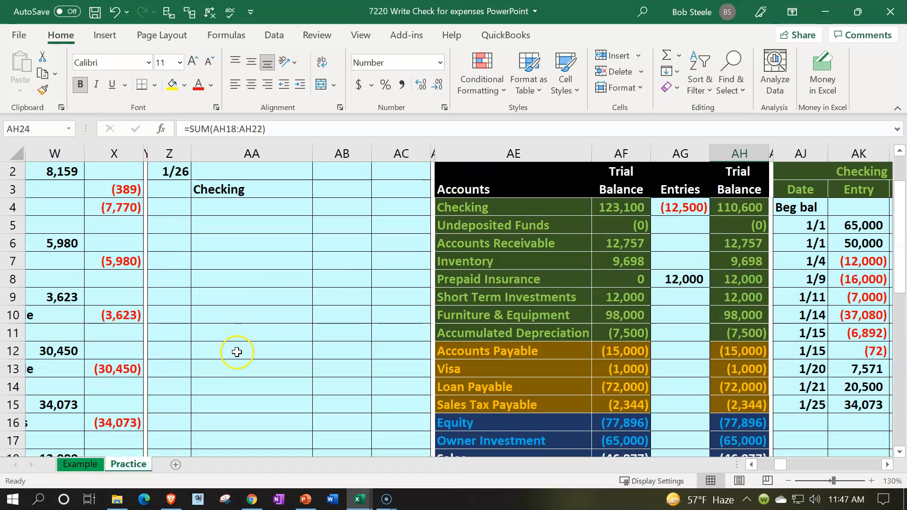
{"action": "scroll", "coordinate": [234, 289], "scroll_direction": "up", "scroll_amount": 1}
{"action": "left_click", "coordinate": [225, 191]}
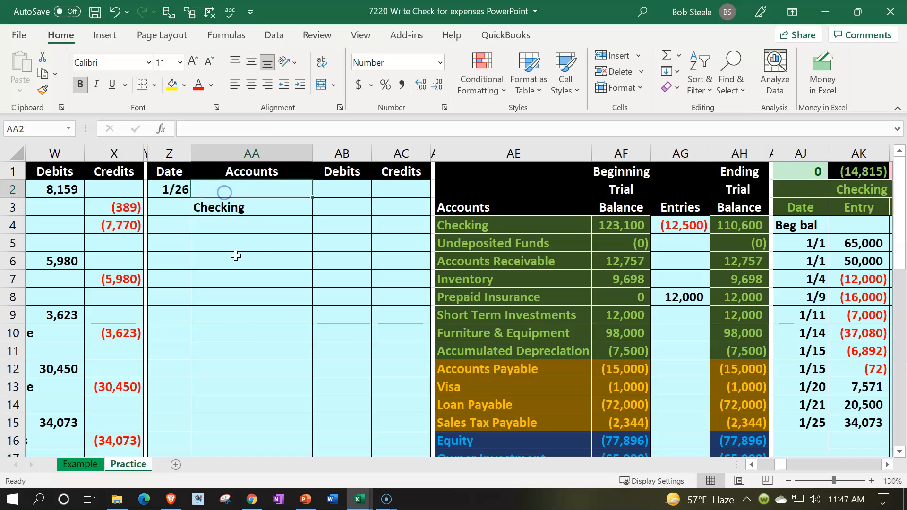
{"action": "type", "text": "="}
{"action": "key", "text": "Down"}
{"action": "key", "text": "Down"}
{"action": "key", "text": "Down"}
{"action": "key", "text": "Down"}
{"action": "key", "text": "Down"}
{"action": "key", "text": "Down"}
{"action": "key", "text": "Down"}
{"action": "key", "text": "Down"}
{"action": "key", "text": "Down"}
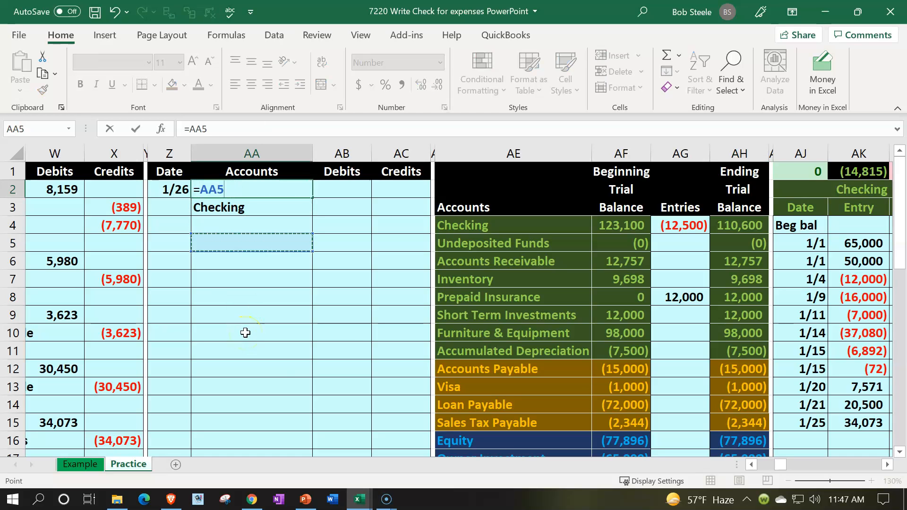
{"action": "key", "text": "Down"}
{"action": "key", "text": "Down"}
{"action": "key", "text": "Down"}
{"action": "key", "text": "Down"}
{"action": "key", "text": "Down"}
{"action": "key", "text": "Down"}
{"action": "key", "text": "Down"}
{"action": "key", "text": "Down"}
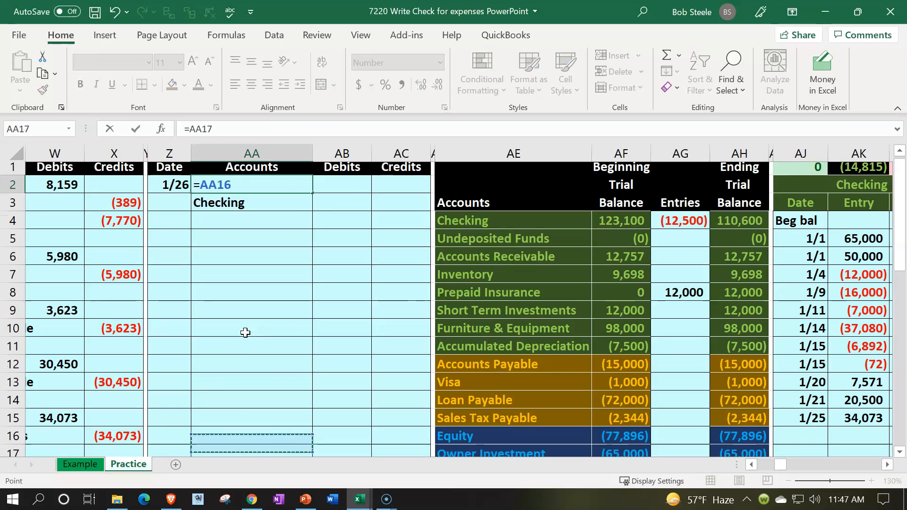
{"action": "key", "text": "Right"}
{"action": "key", "text": "Right"}
{"action": "key", "text": "Right"}
{"action": "key", "text": "Down"}
{"action": "key", "text": "Down"}
{"action": "key", "text": "Right"}
{"action": "key", "text": "Down"}
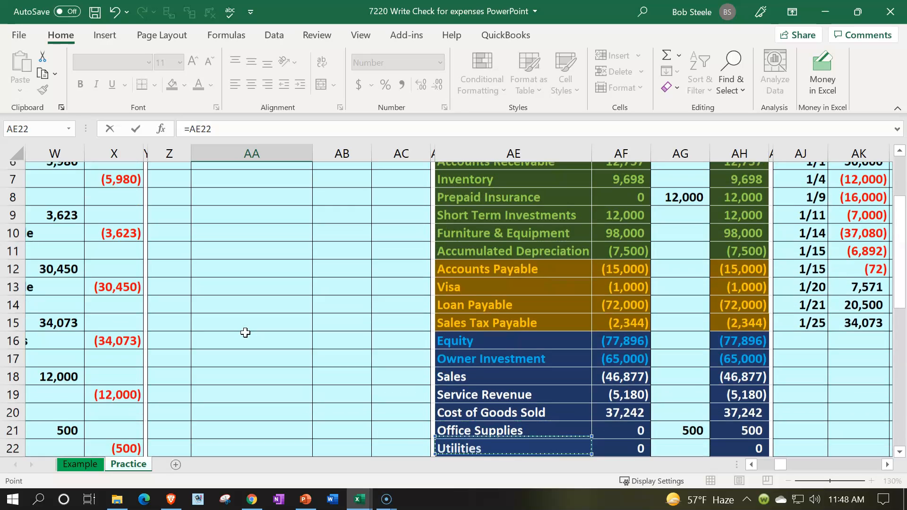
{"action": "key", "text": "Return"}
{"action": "scroll", "coordinate": [245, 333], "scroll_direction": "up", "scroll_amount": 1}
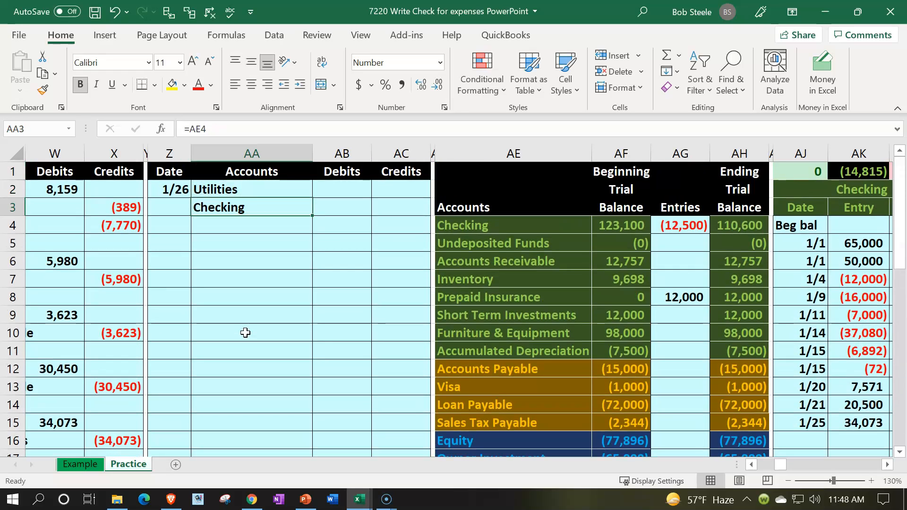
Indent the Checking account name in AA3 and enter a Utilities debit of 620 in AB2
{"action": "left_click", "coordinate": [298, 85]}
{"action": "key", "text": "Up"}
{"action": "key", "text": "Right"}
{"action": "type", "text": "620"}
{"action": "key", "text": "Return"}
Credit Checking in AC3 with the negative of the debit in AB2
{"action": "key", "text": "Right"}
{"action": "type", "text": "-"}
{"action": "key", "text": "Left"}
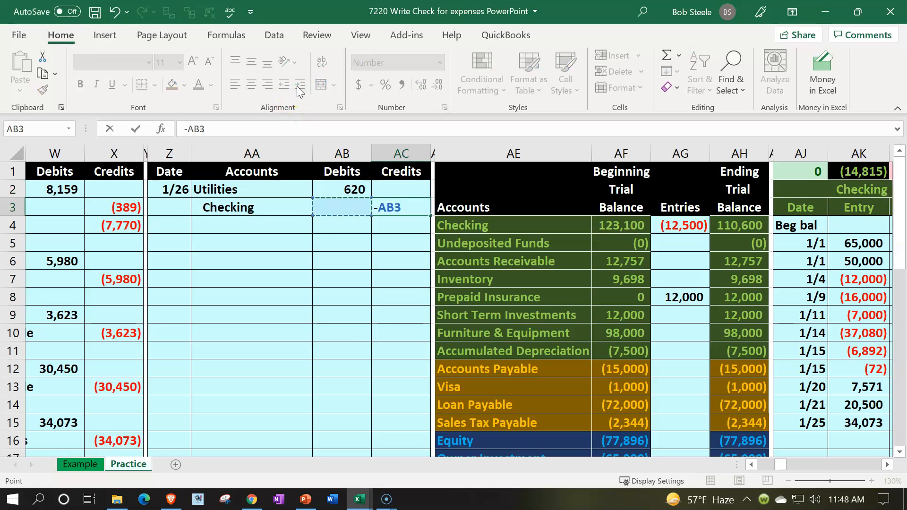
{"action": "key", "text": "Up"}
{"action": "key", "text": "Return"}
{"action": "key", "text": "Down"}
{"action": "key", "text": "Down"}
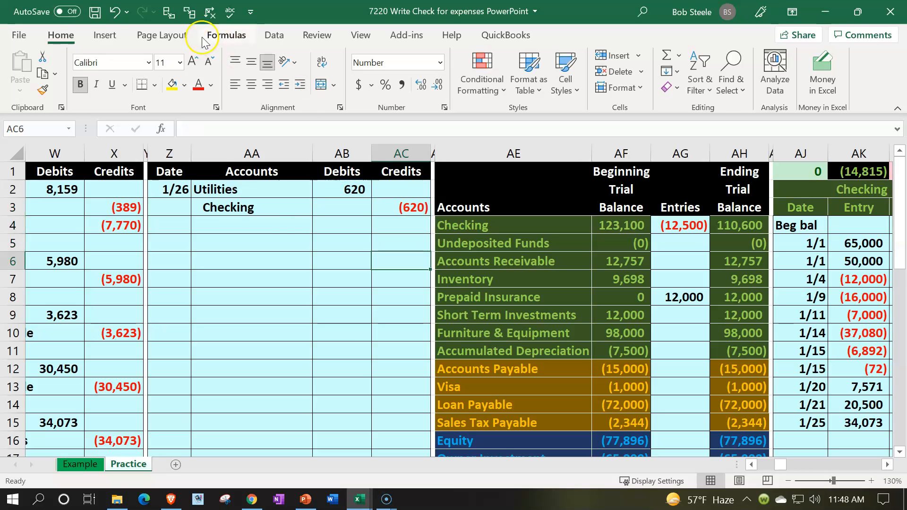
Post the Utilities debit from AB2 to the Entries column in AG22 and review the ending Net income
{"action": "left_click_drag", "start_coordinate": [304, 191], "coordinate": [329, 194]}
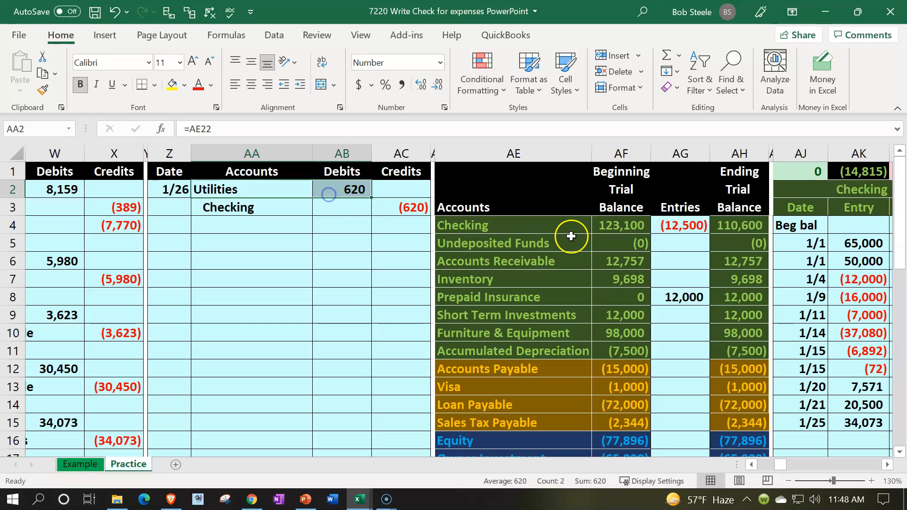
{"action": "scroll", "coordinate": [628, 324], "scroll_direction": "down", "scroll_amount": 3}
{"action": "left_click", "coordinate": [671, 382]}
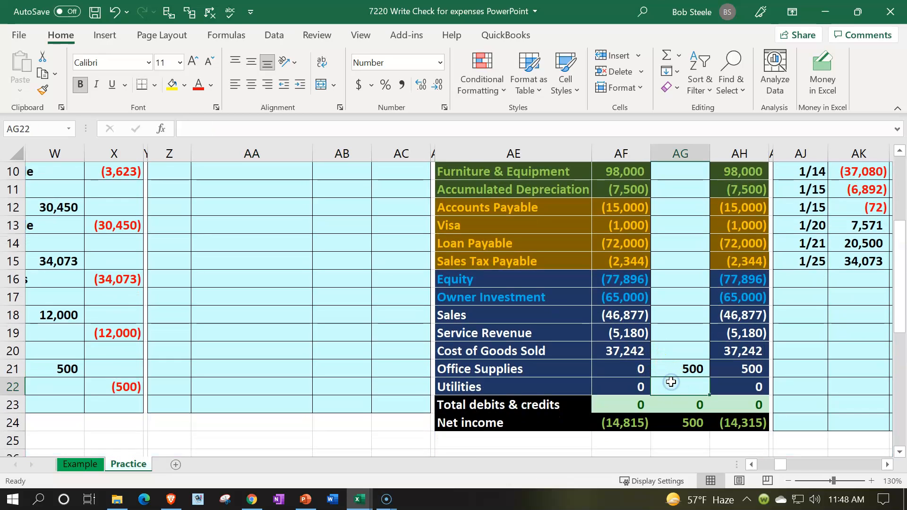
{"action": "type", "text": "="}
{"action": "key", "text": "Left"}
{"action": "key", "text": "Left"}
{"action": "key", "text": "Left"}
{"action": "key", "text": "Left"}
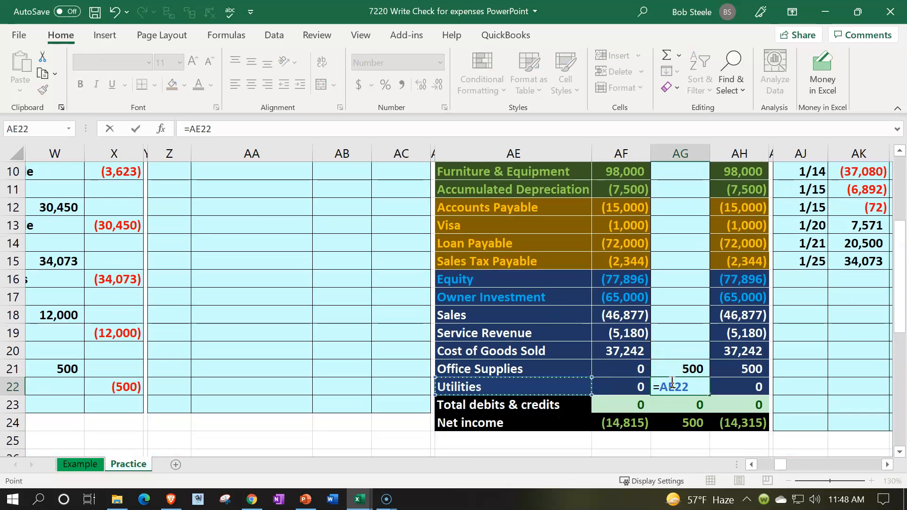
{"action": "key", "text": "Up"}
{"action": "key", "text": "Up"}
{"action": "key", "text": "Up"}
{"action": "key", "text": "Up"}
{"action": "key", "text": "Up"}
{"action": "key", "text": "Up"}
{"action": "key", "text": "Up"}
{"action": "key", "text": "Up"}
{"action": "key", "text": "Up"}
{"action": "key", "text": "Up"}
{"action": "key", "text": "Up"}
{"action": "key", "text": "Up"}
{"action": "key", "text": "Up"}
{"action": "key", "text": "Up"}
{"action": "key", "text": "Up"}
{"action": "key", "text": "Up"}
{"action": "key", "text": "Up"}
{"action": "key", "text": "Up"}
{"action": "key", "text": "Up"}
{"action": "key", "text": "Up"}
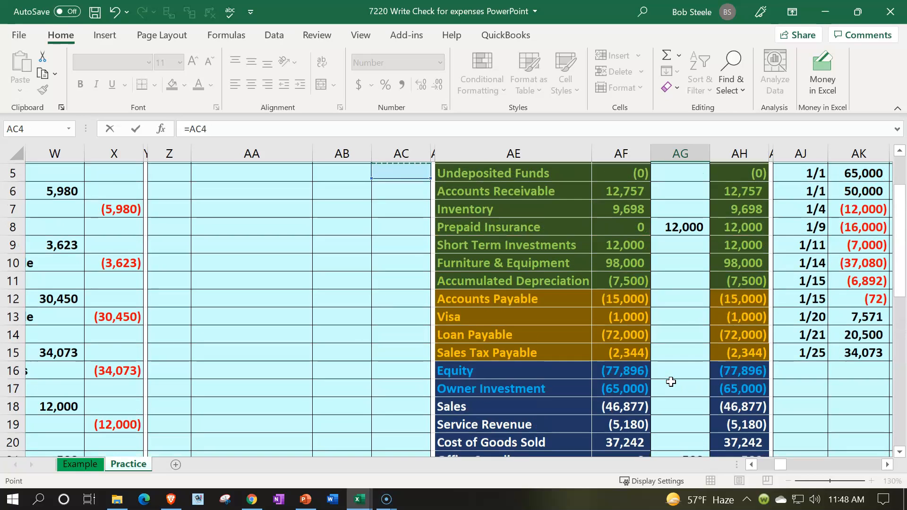
{"action": "key", "text": "Left"}
{"action": "key", "text": "Tab"}
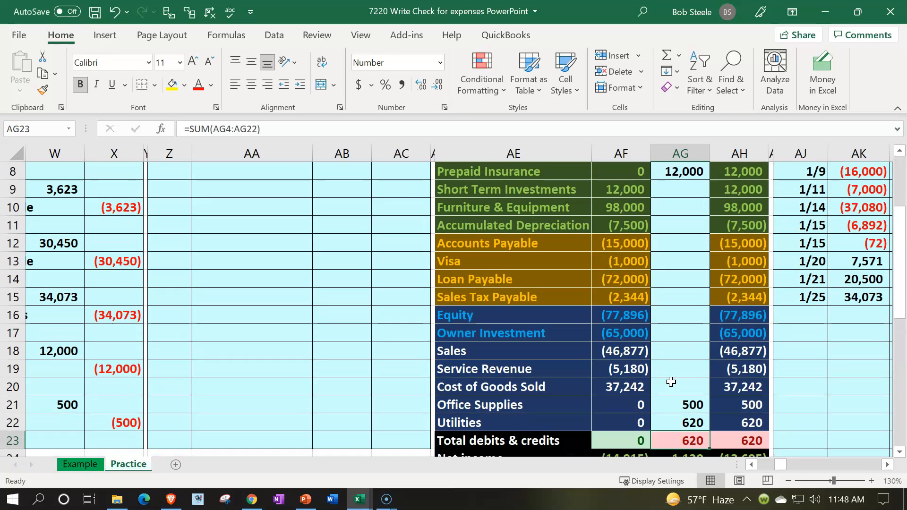
{"action": "scroll", "coordinate": [671, 381], "scroll_direction": "down", "scroll_amount": 1}
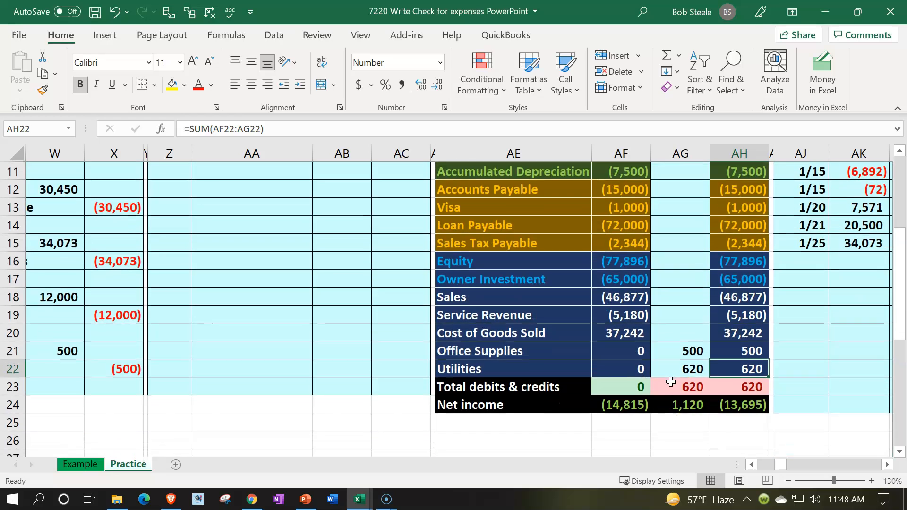
{"action": "left_click", "coordinate": [698, 416]}
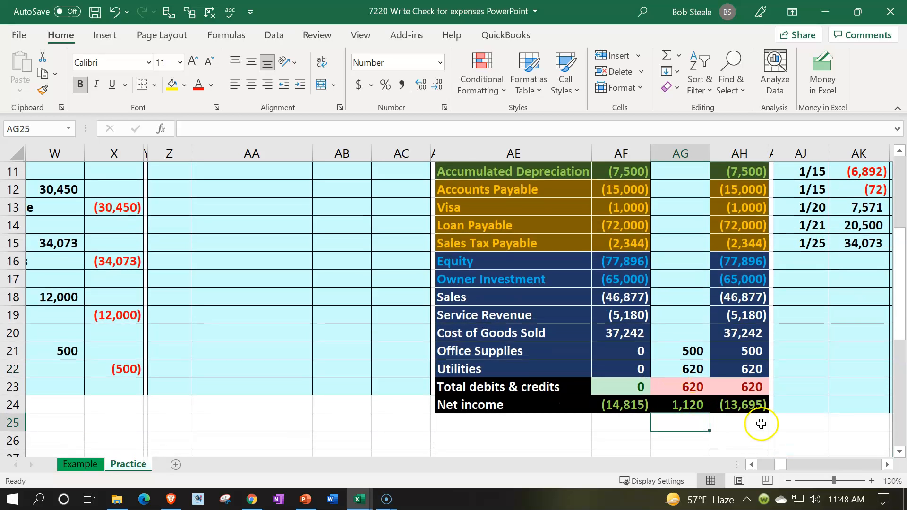
{"action": "left_click", "coordinate": [756, 405]}
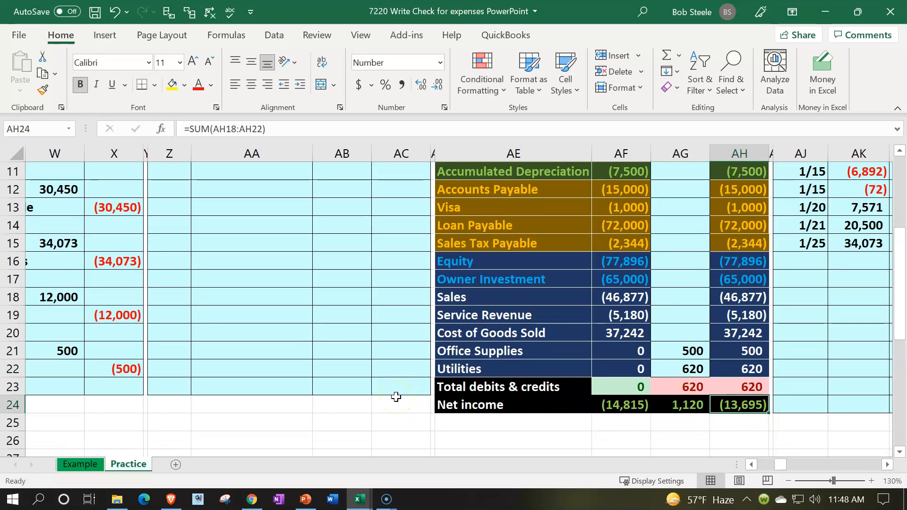
Add the credit in AC3 to the Checking entries formula in AG4 and check the totals and ending Checking balance
{"action": "scroll", "coordinate": [396, 397], "scroll_direction": "up", "scroll_amount": 4}
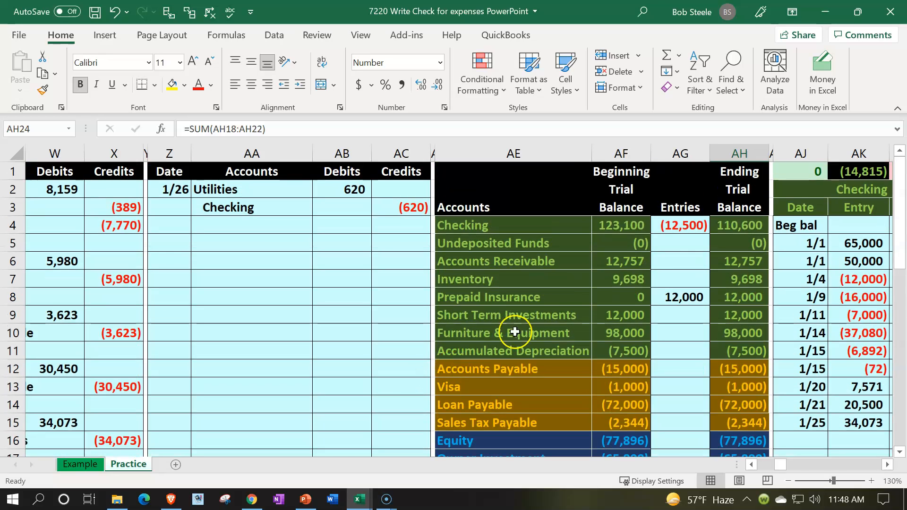
{"action": "left_click", "coordinate": [680, 229]}
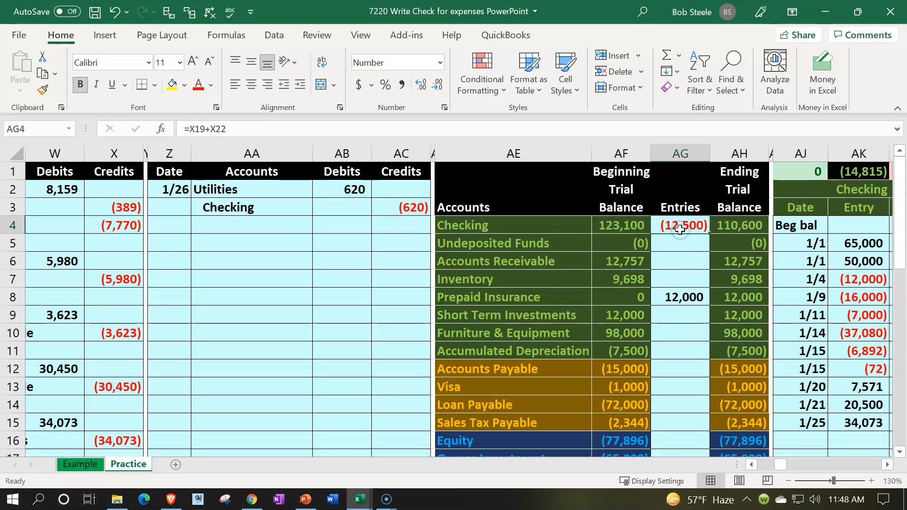
{"action": "double_click", "coordinate": [680, 230]}
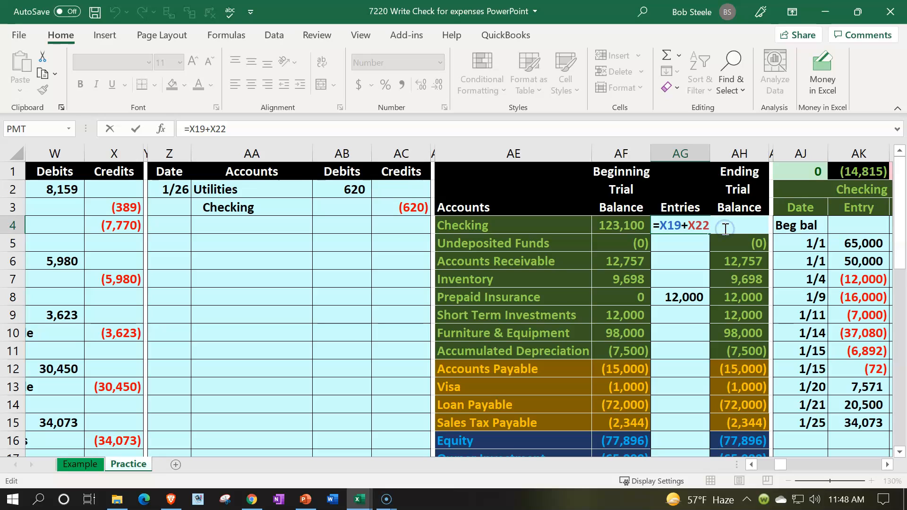
{"action": "left_click", "coordinate": [406, 207]}
{"action": "key", "text": "Return"}
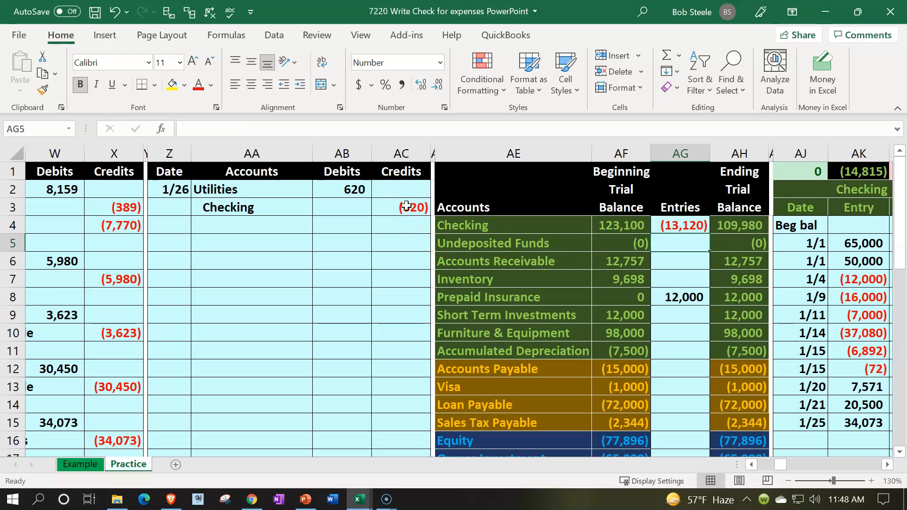
{"action": "scroll", "coordinate": [594, 296], "scroll_direction": "down", "scroll_amount": 3}
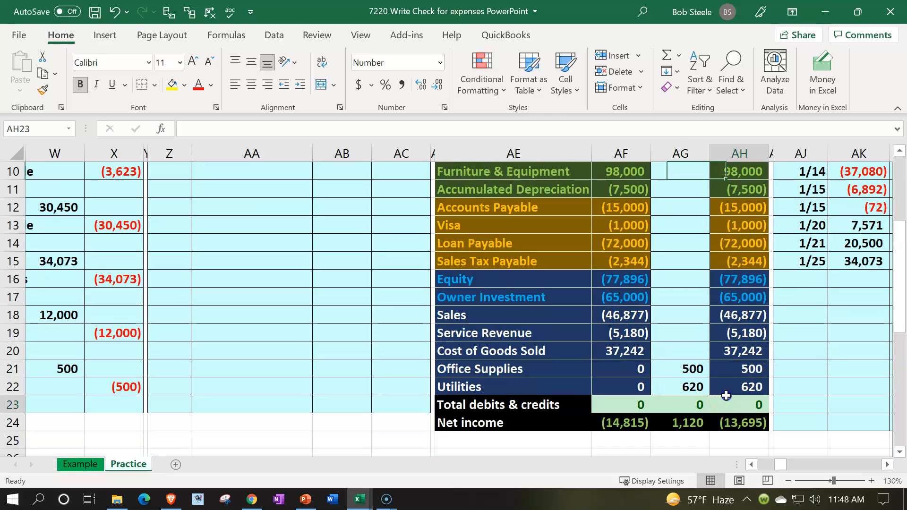
{"action": "scroll", "coordinate": [725, 385], "scroll_direction": "up", "scroll_amount": 3}
{"action": "left_click", "coordinate": [738, 228]}
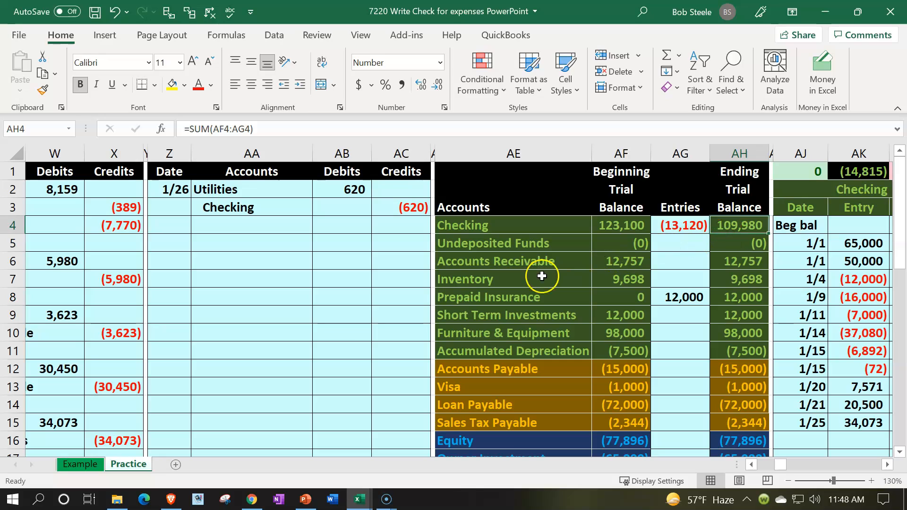
Start another journal entry dated 1/26 in Z5 and link its credit account in AA6 to Checking in AE4
{"action": "left_click", "coordinate": [169, 246]}
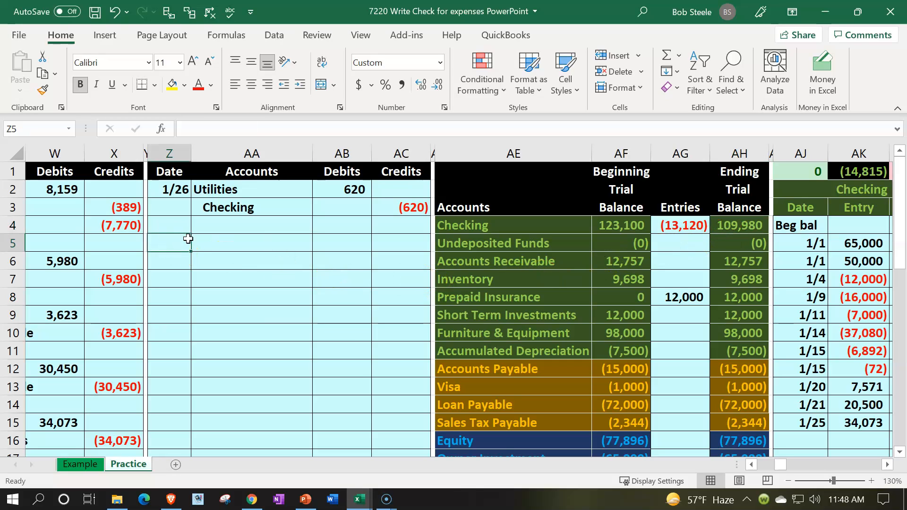
{"action": "type", "text": "1/26"}
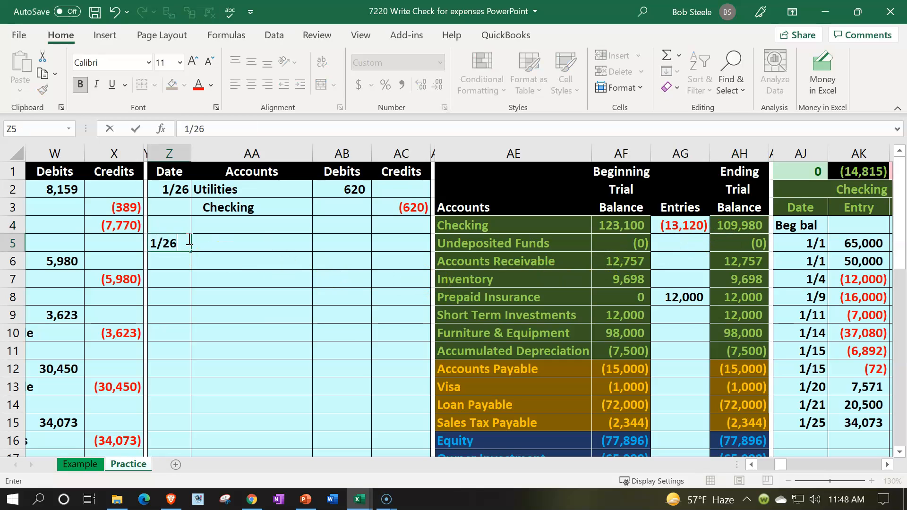
{"action": "key", "text": "Return"}
{"action": "key", "text": "Right"}
{"action": "type", "text": "="}
{"action": "key", "text": "Right"}
{"action": "key", "text": "Right"}
{"action": "key", "text": "Right"}
{"action": "key", "text": "Right"}
{"action": "key", "text": "Up"}
{"action": "key", "text": "Up"}
{"action": "key", "text": "Return"}
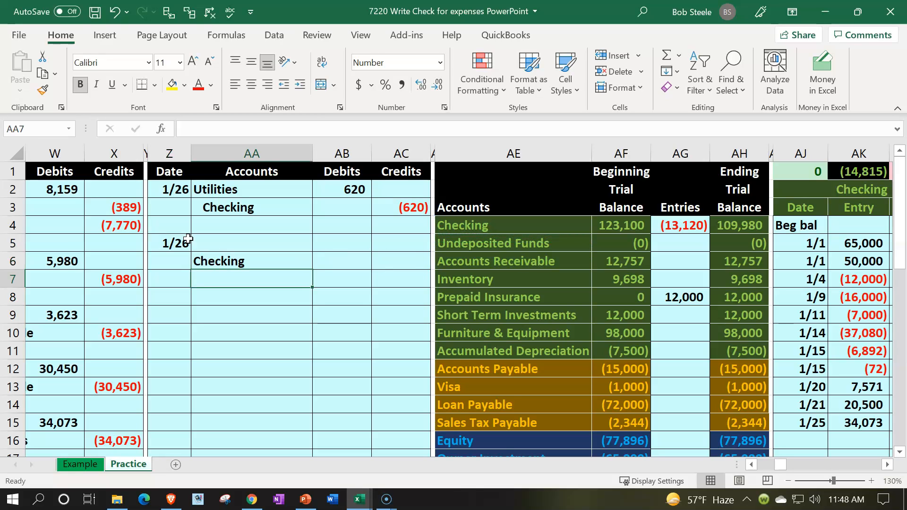
Insert blank cells at AE22:AH22 in the trial balance, shifting Utilities and the totals down
{"action": "scroll", "coordinate": [355, 294], "scroll_direction": "down", "scroll_amount": 3}
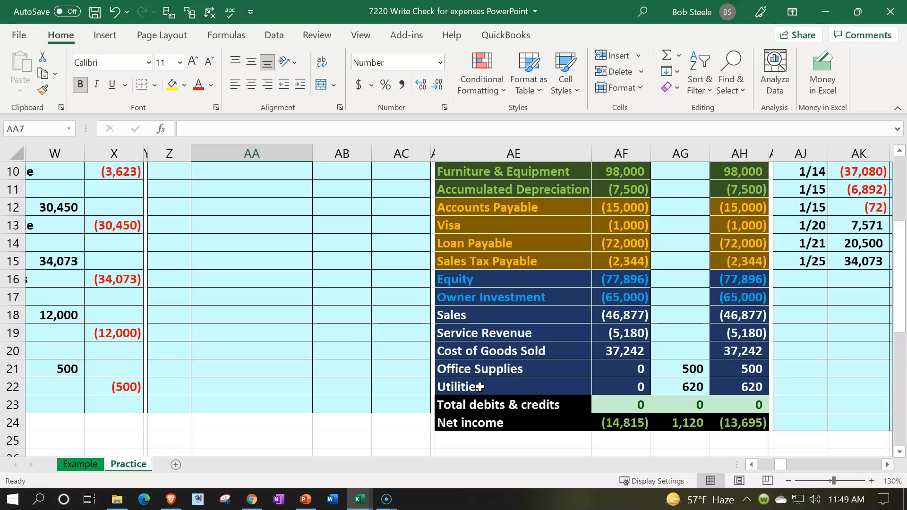
{"action": "left_click_drag", "start_coordinate": [480, 387], "coordinate": [751, 386]}
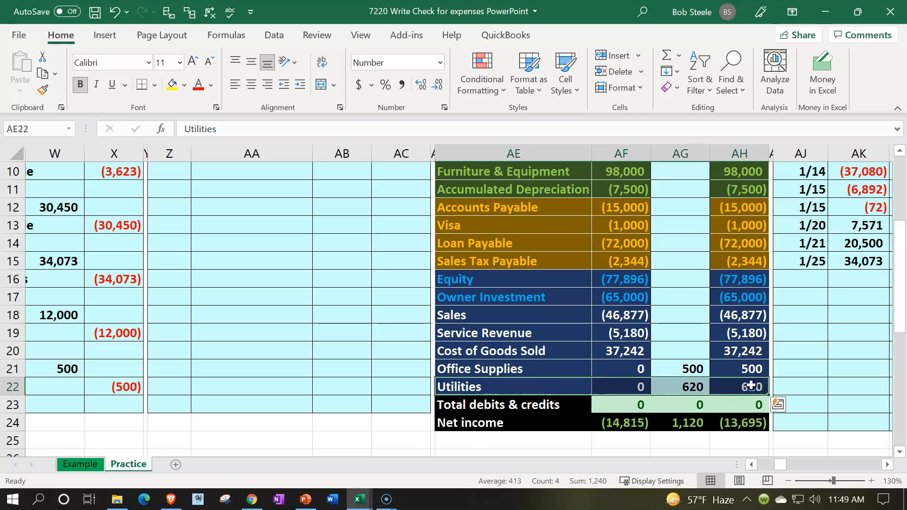
{"action": "right_click", "coordinate": [564, 386]}
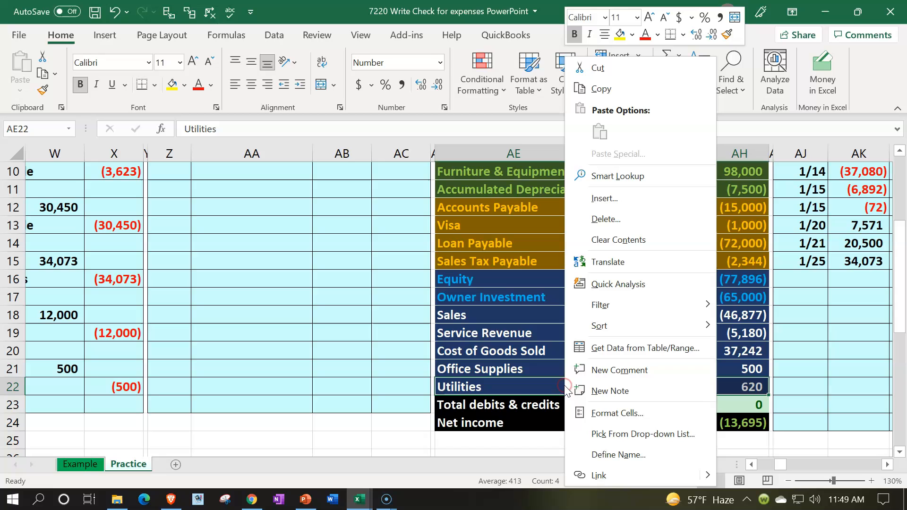
{"action": "left_click", "coordinate": [614, 203]}
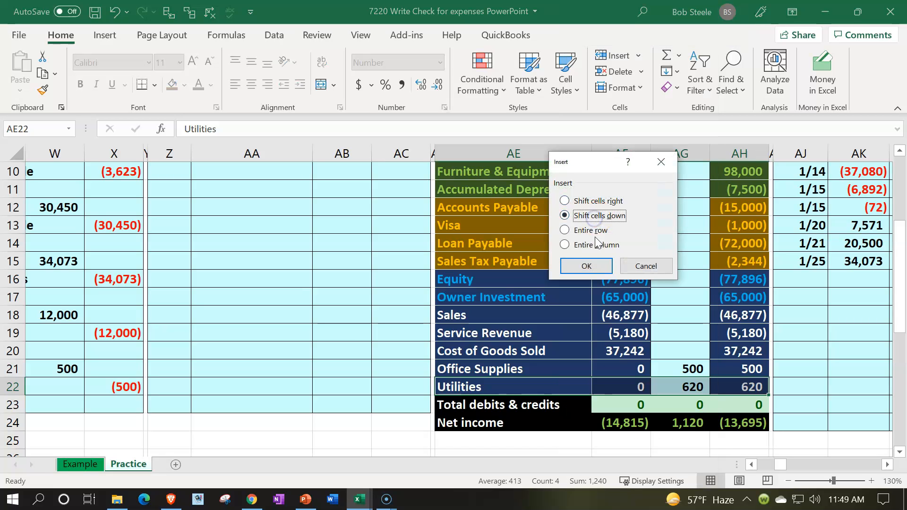
{"action": "left_click", "coordinate": [586, 267]}
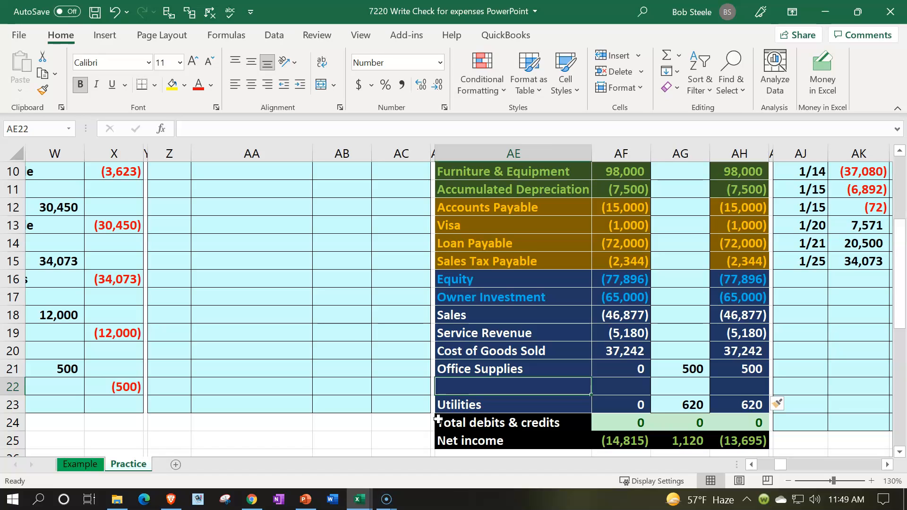
Add a Telephone account in AE22 with a beginning balance of 0 in AF22
{"action": "type", "text": "T"}
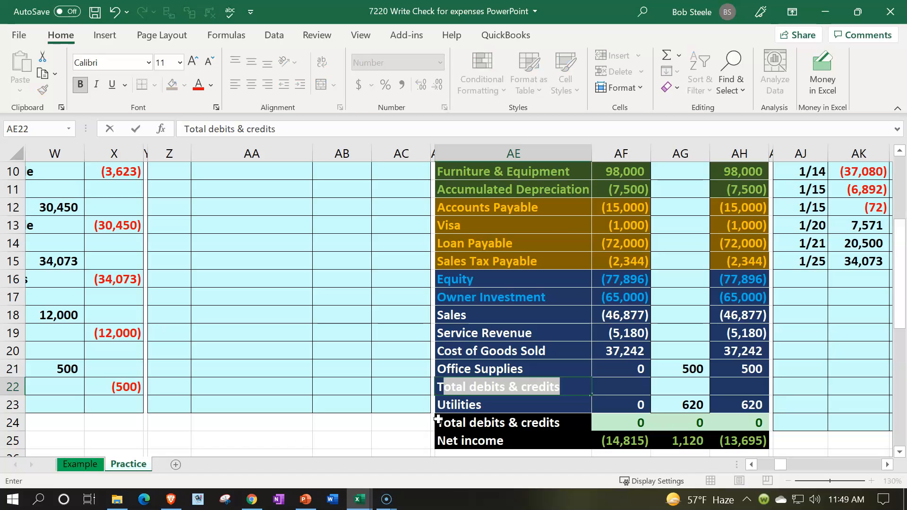
{"action": "type", "text": "ele"}
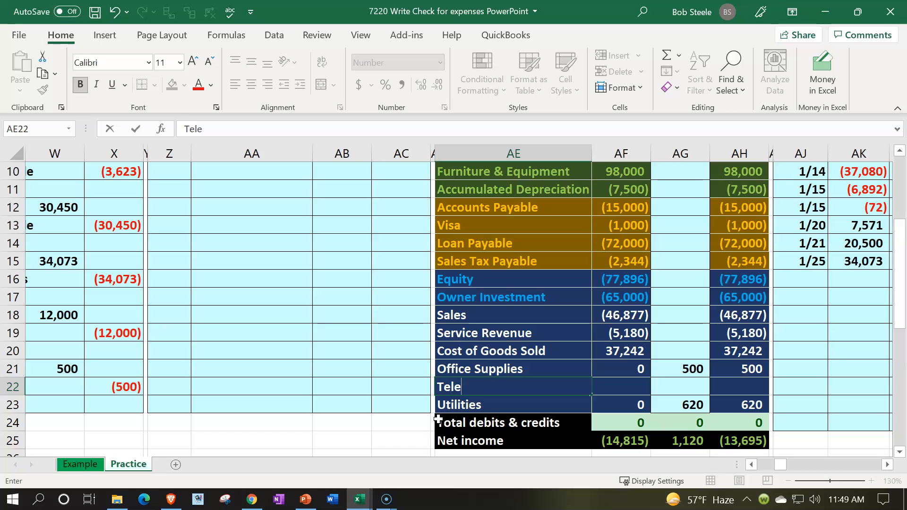
{"action": "type", "text": "phone"}
{"action": "key", "text": "Tab"}
{"action": "type", "text": "0"}
{"action": "key", "text": "Return"}
Copy the ending balance formula from Office Supplies in AH21 down to Telephone in AH22
{"action": "key", "text": "Right"}
{"action": "key", "text": "Right"}
{"action": "key", "text": "Right"}
{"action": "key", "text": "Up"}
{"action": "key", "text": "Up"}
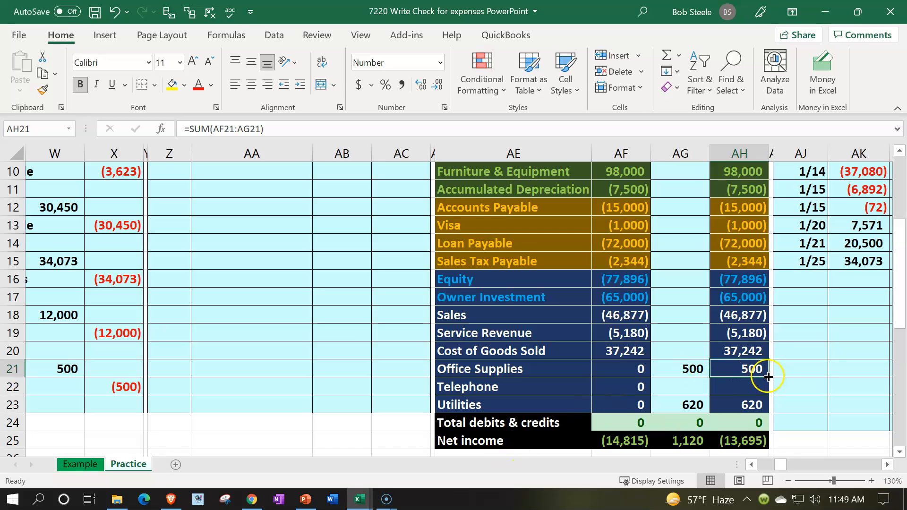
{"action": "left_click_drag", "start_coordinate": [771, 378], "coordinate": [768, 391]}
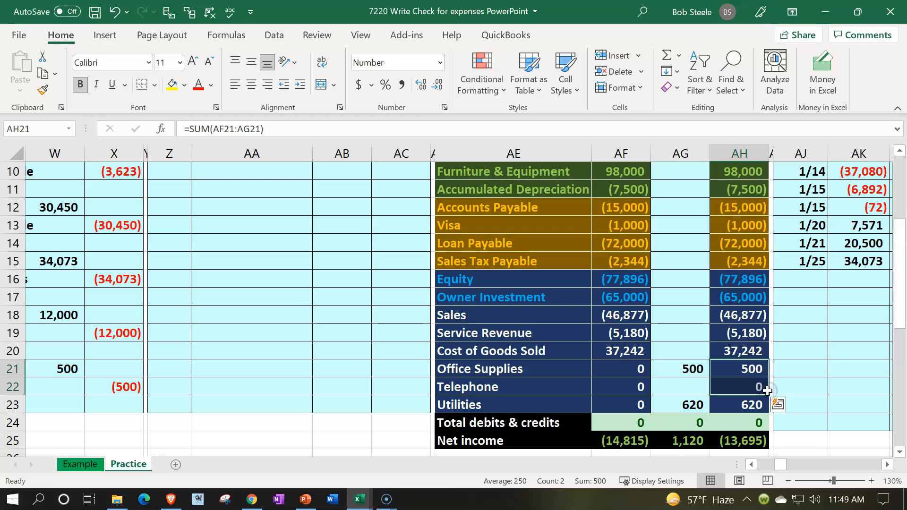
{"action": "scroll", "coordinate": [378, 310], "scroll_direction": "up", "scroll_amount": 3}
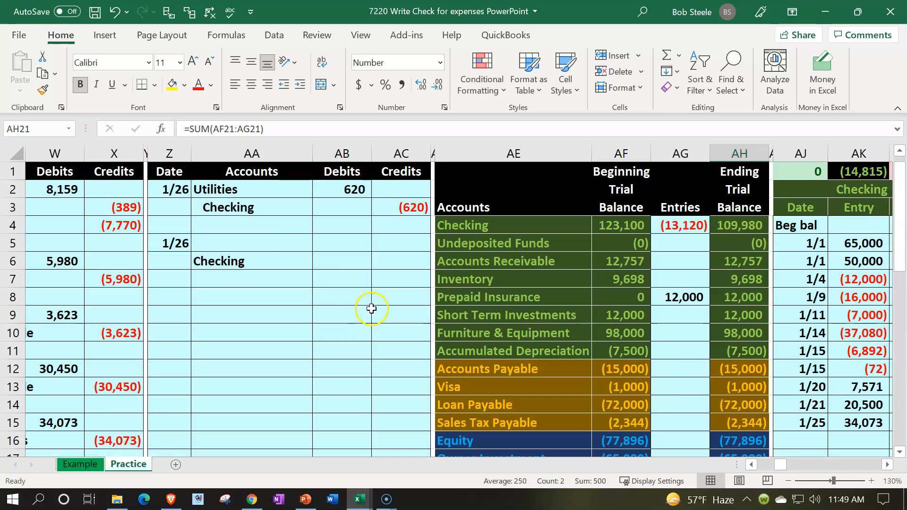
Link the debit account of the second 1/26 entry in AA5 to Telephone in AE22
{"action": "left_click", "coordinate": [257, 244]}
{"action": "type", "text": "="}
{"action": "key", "text": "Down"}
{"action": "key", "text": "Down"}
{"action": "key", "text": "Down"}
{"action": "key", "text": "Down"}
{"action": "key", "text": "Down"}
{"action": "key", "text": "Down"}
{"action": "key", "text": "Down"}
{"action": "key", "text": "Down"}
{"action": "key", "text": "Down"}
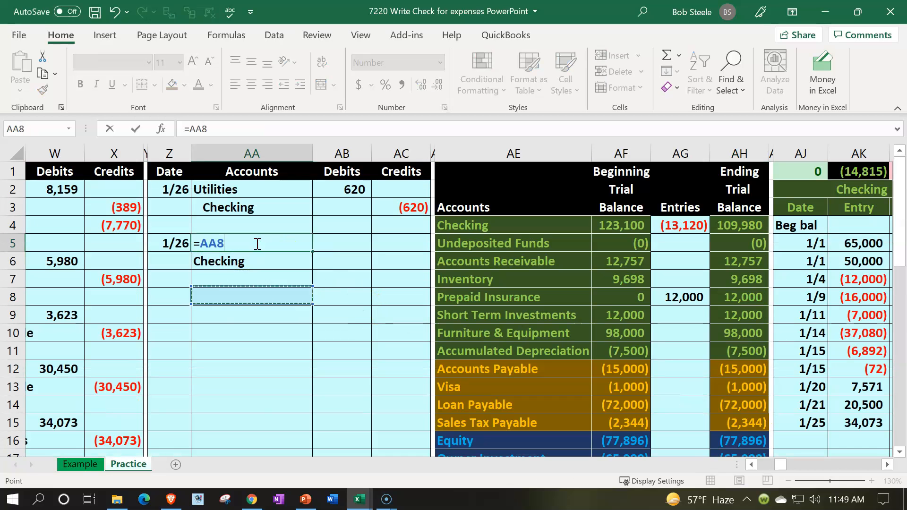
{"action": "key", "text": "Down"}
{"action": "key", "text": "Down"}
{"action": "key", "text": "Down"}
{"action": "key", "text": "Down"}
{"action": "key", "text": "Down"}
{"action": "key", "text": "Down"}
{"action": "key", "text": "Down"}
{"action": "key", "text": "Down"}
{"action": "key", "text": "Down"}
{"action": "key", "text": "Down"}
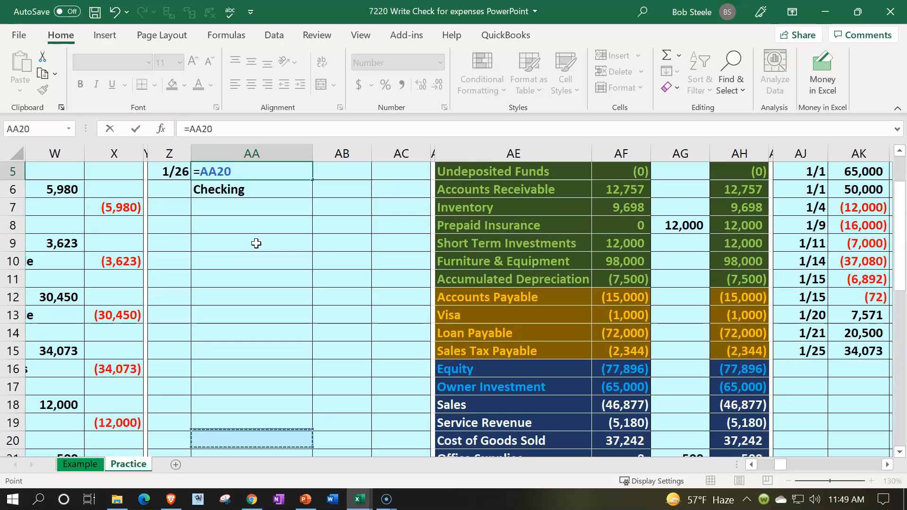
{"action": "key", "text": "Right"}
{"action": "key", "text": "Right"}
{"action": "key", "text": "Right"}
{"action": "key", "text": "Right"}
{"action": "key", "text": "Up"}
{"action": "key", "text": "Up"}
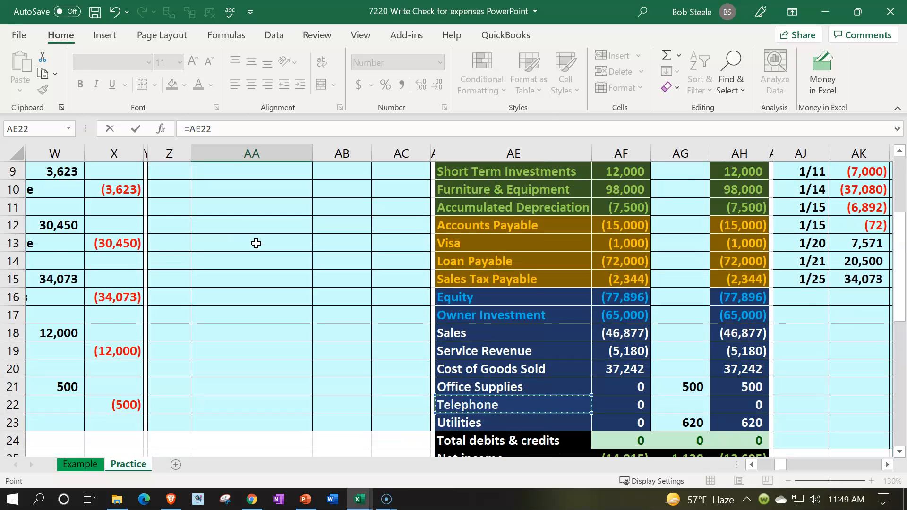
{"action": "key", "text": "Return"}
Indent the Checking credit account in AA6
{"action": "key", "text": "Up"}
{"action": "key", "text": "Down"}
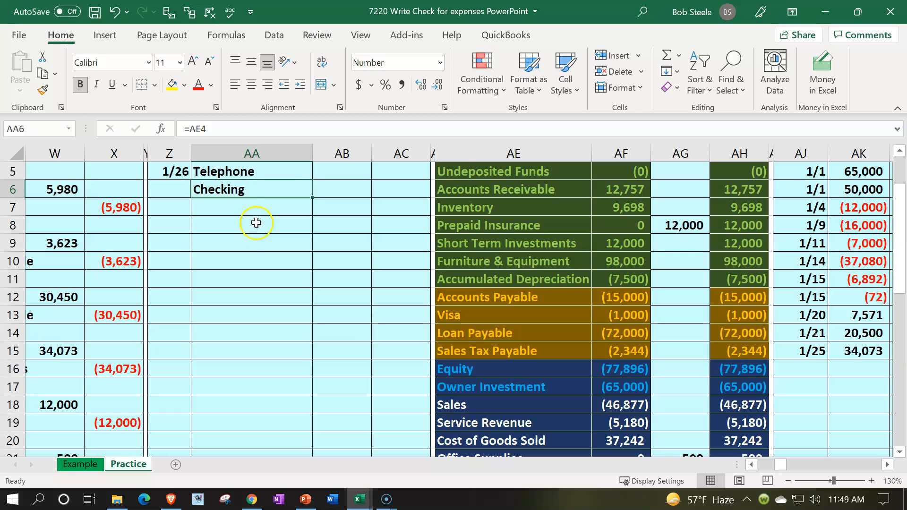
{"action": "left_click", "coordinate": [300, 86]}
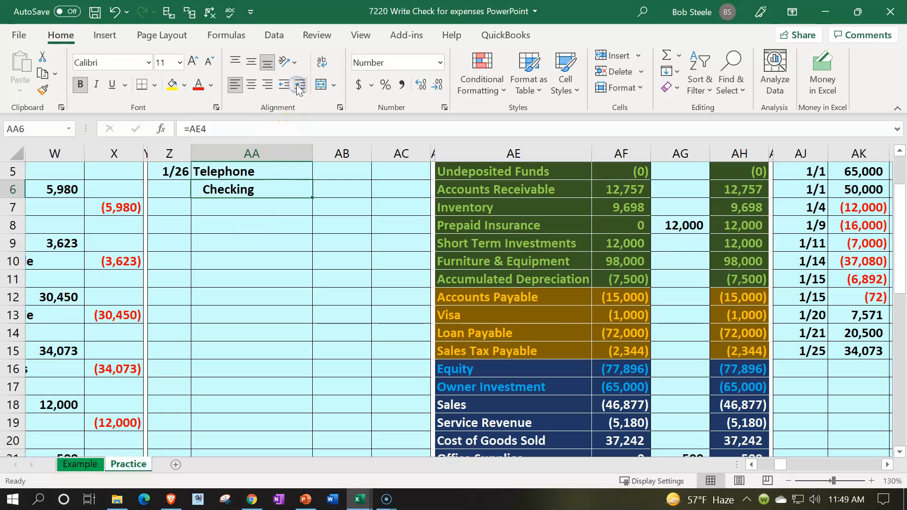
Enter a 410 debit for Telephone in AB5 and set the Checking credit in AC6 to the negative of AB5
{"action": "key", "text": "Right"}
{"action": "key", "text": "Up"}
{"action": "type", "text": "41"}
{"action": "key", "text": "Return"}
{"action": "key", "text": "Up"}
{"action": "type", "text": "410"}
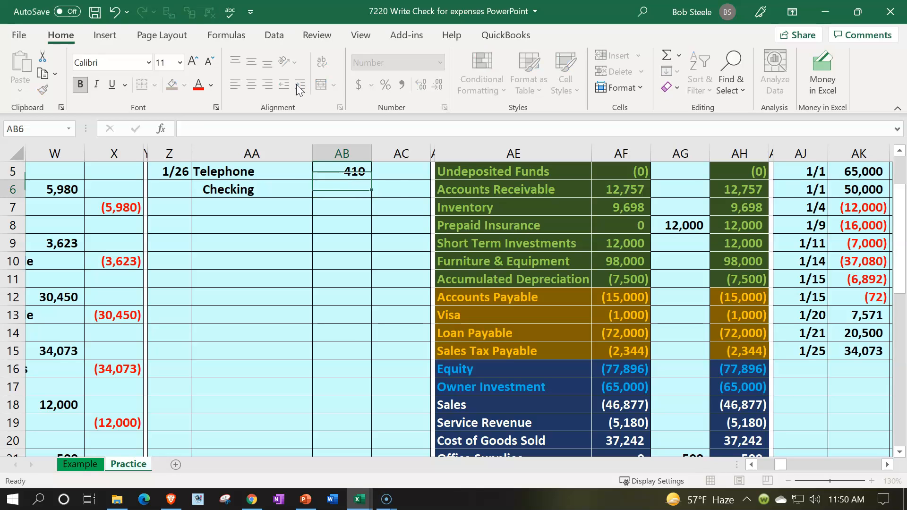
{"action": "key", "text": "Return"}
{"action": "key", "text": "Right"}
{"action": "type", "text": "-"}
{"action": "key", "text": "Left"}
{"action": "key", "text": "Up"}
{"action": "key", "text": "Return"}
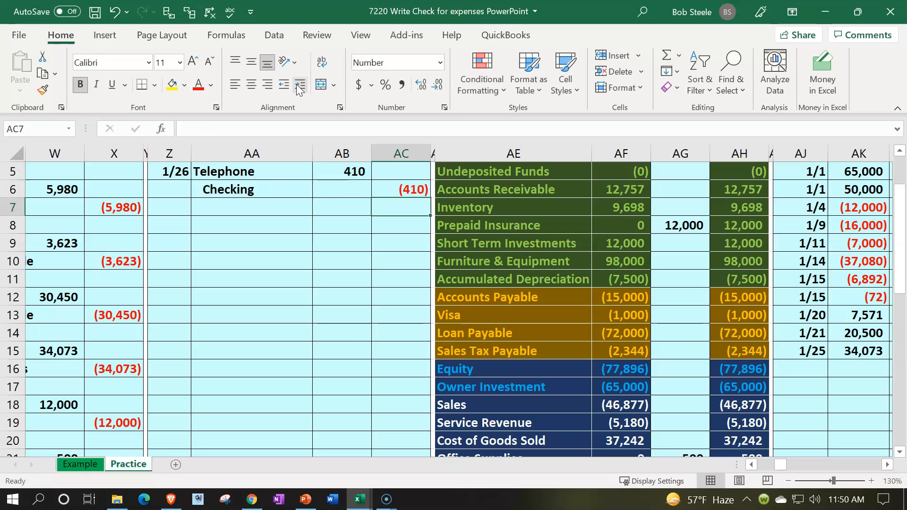
Post the telephone debit to the trial balance by linking AG22 to AB5
{"action": "left_click_drag", "start_coordinate": [309, 171], "coordinate": [321, 168]}
{"action": "scroll", "coordinate": [377, 267], "scroll_direction": "down", "scroll_amount": 2}
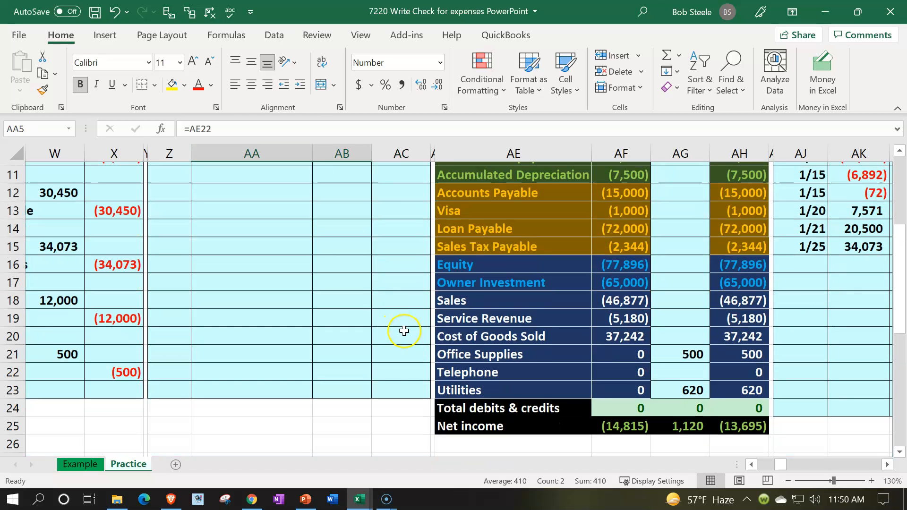
{"action": "left_click", "coordinate": [462, 370]}
{"action": "key", "text": "Right"}
{"action": "key", "text": "Right"}
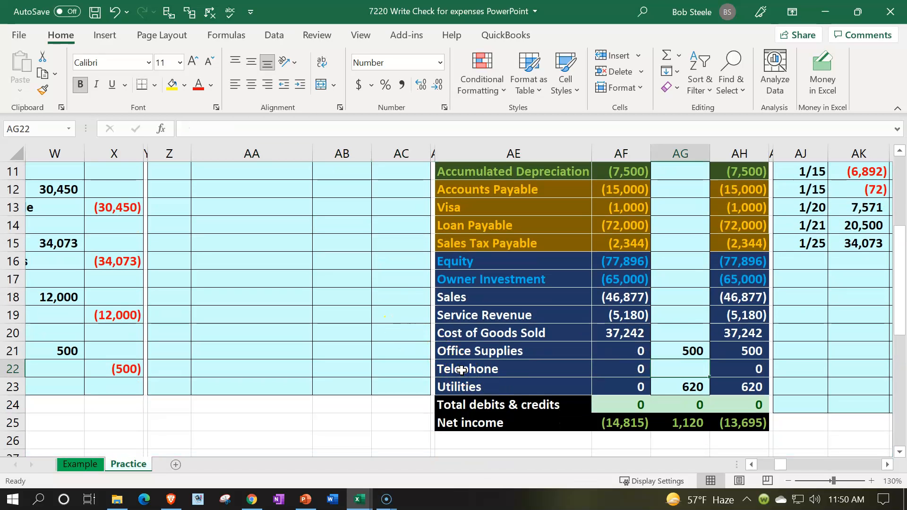
{"action": "type", "text": "="}
{"action": "key", "text": "Left"}
{"action": "key", "text": "Left"}
{"action": "key", "text": "Left"}
{"action": "key", "text": "Left"}
{"action": "key", "text": "Up"}
{"action": "key", "text": "Up"}
{"action": "key", "text": "Up"}
{"action": "key", "text": "Up"}
{"action": "key", "text": "Up"}
{"action": "key", "text": "Up"}
{"action": "key", "text": "Up"}
{"action": "key", "text": "Up"}
{"action": "key", "text": "Up"}
{"action": "key", "text": "Up"}
{"action": "key", "text": "Up"}
{"action": "key", "text": "Up"}
{"action": "key", "text": "Up"}
{"action": "key", "text": "Up"}
{"action": "key", "text": "Up"}
{"action": "key", "text": "Up"}
{"action": "key", "text": "Up"}
{"action": "key", "text": "Up"}
{"action": "key", "text": "Up"}
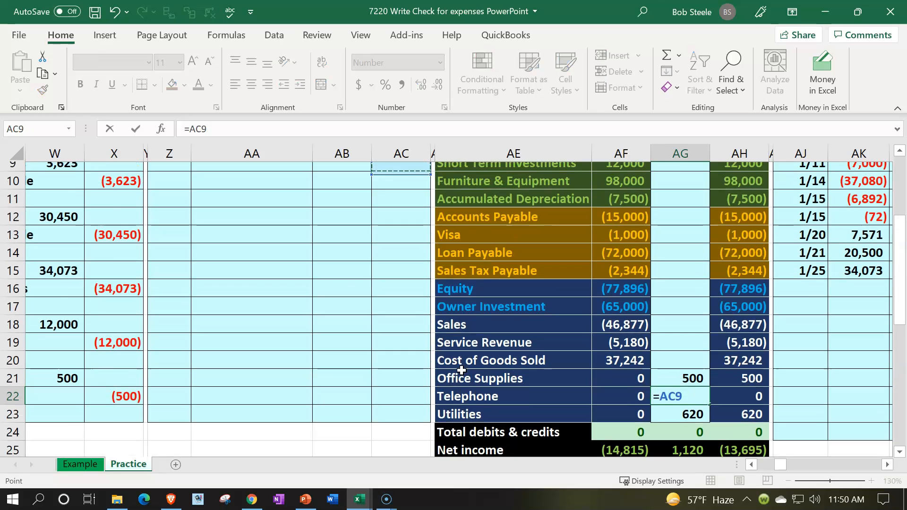
{"action": "key", "text": "Down"}
{"action": "key", "text": "Down"}
{"action": "key", "text": "Left"}
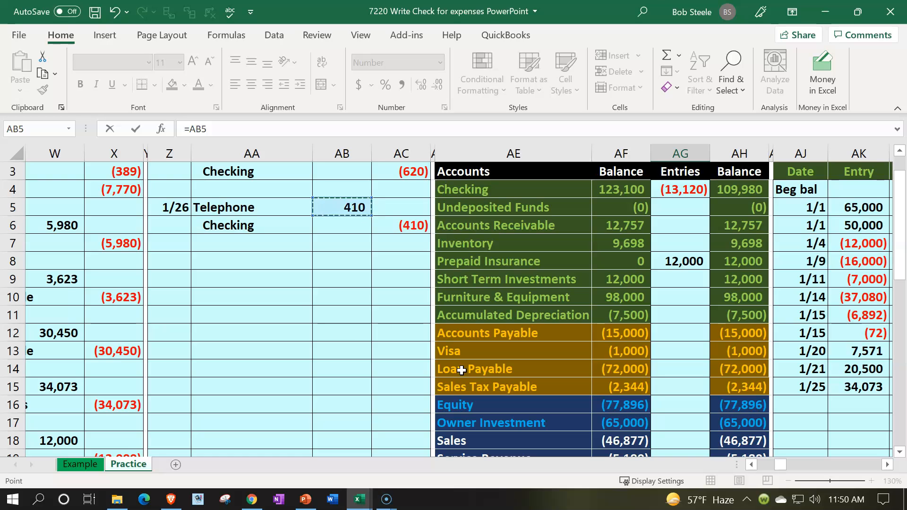
{"action": "key", "text": "Return"}
{"action": "key", "text": "Up"}
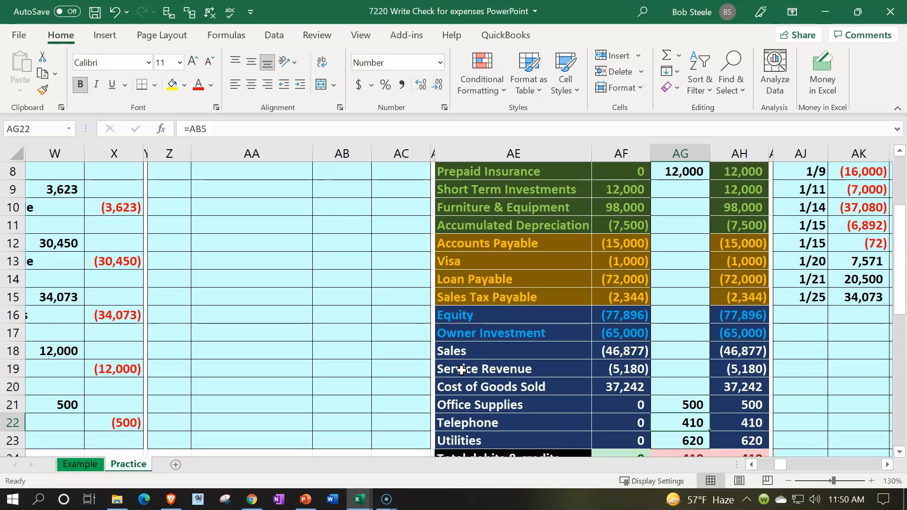
{"action": "key", "text": "Right"}
{"action": "scroll", "coordinate": [556, 431], "scroll_direction": "down", "scroll_amount": 1}
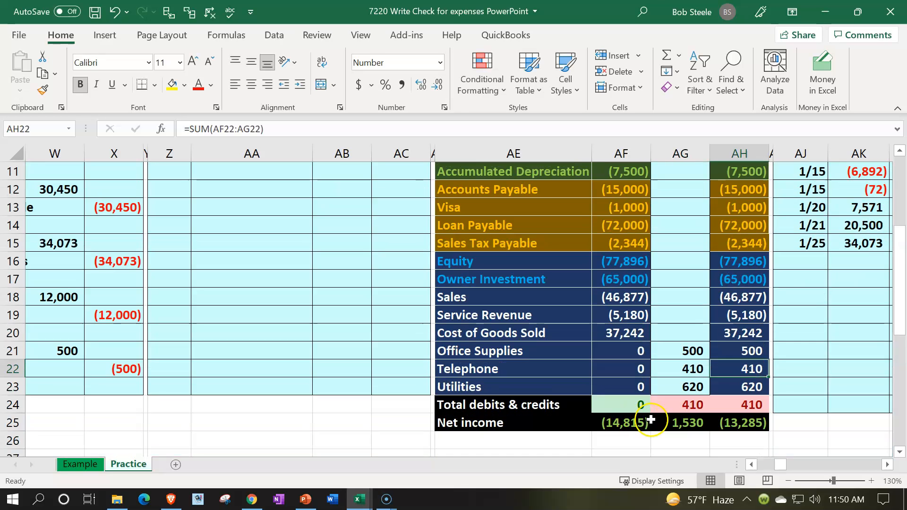
{"action": "left_click", "coordinate": [670, 424]}
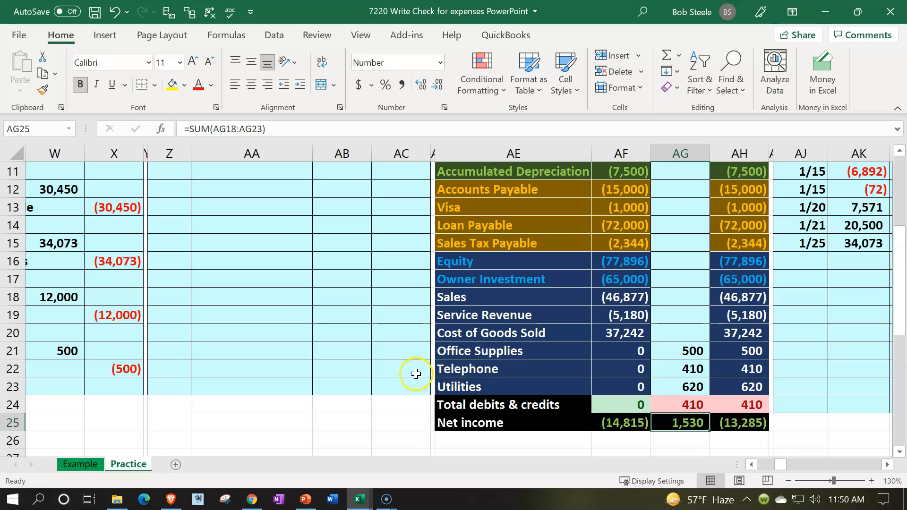
Add the telephone credit in AC6 to the Checking entries formula in AG4
{"action": "scroll", "coordinate": [385, 375], "scroll_direction": "up", "scroll_amount": 3}
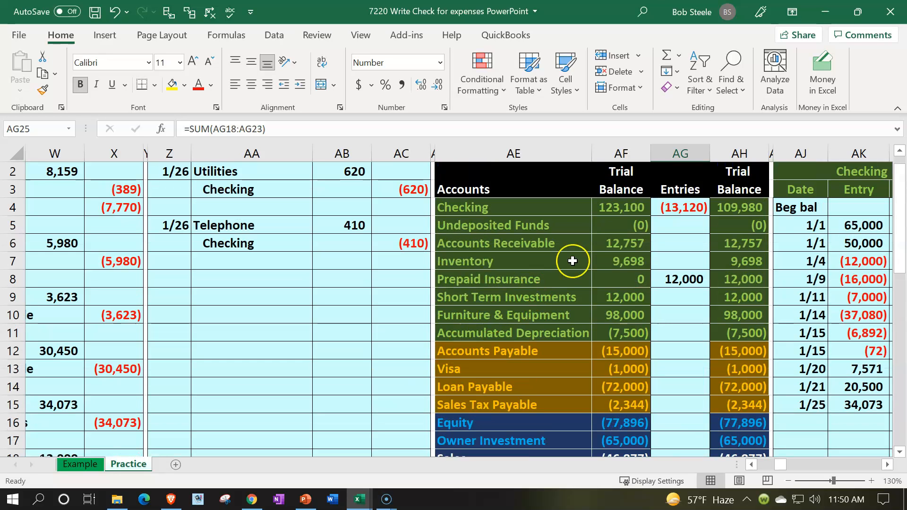
{"action": "left_click", "coordinate": [680, 206]}
{"action": "key", "text": "F2"}
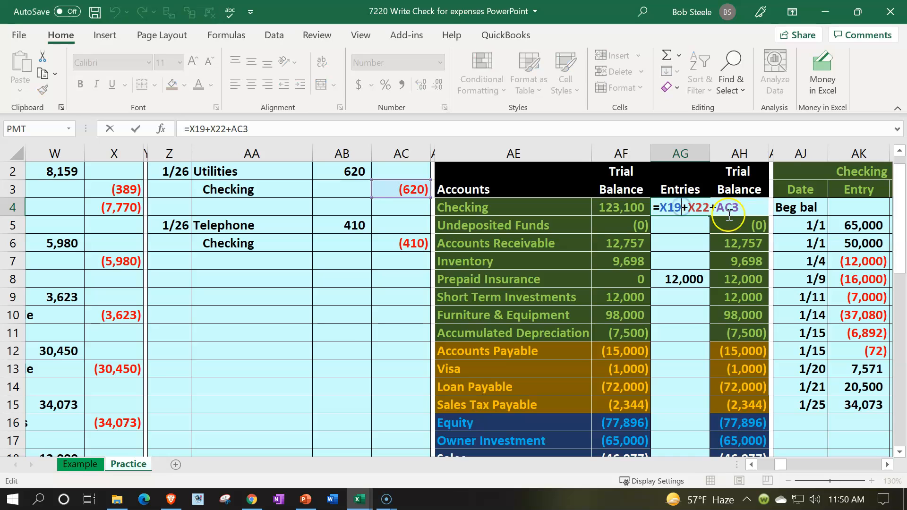
{"action": "type", "text": "+"}
{"action": "left_click", "coordinate": [408, 243]}
{"action": "key", "text": "Return"}
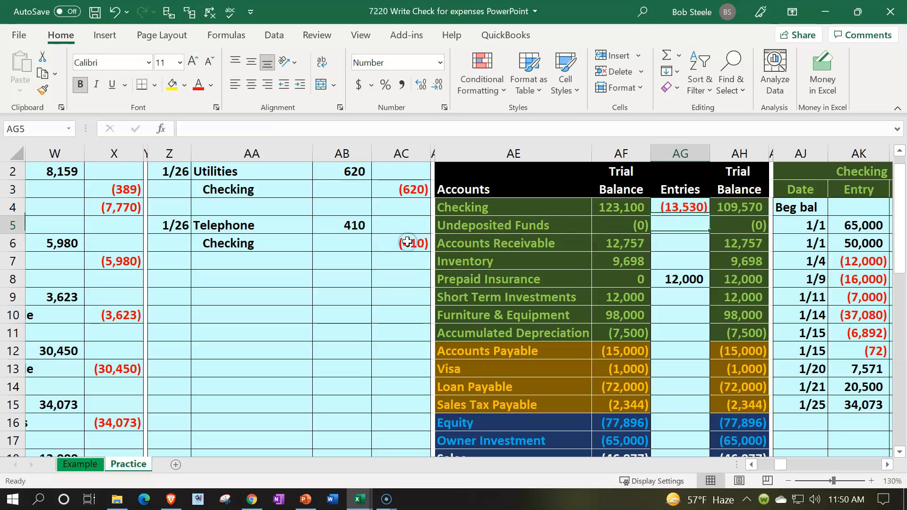
{"action": "key", "text": "Up"}
{"action": "key", "text": "Right"}
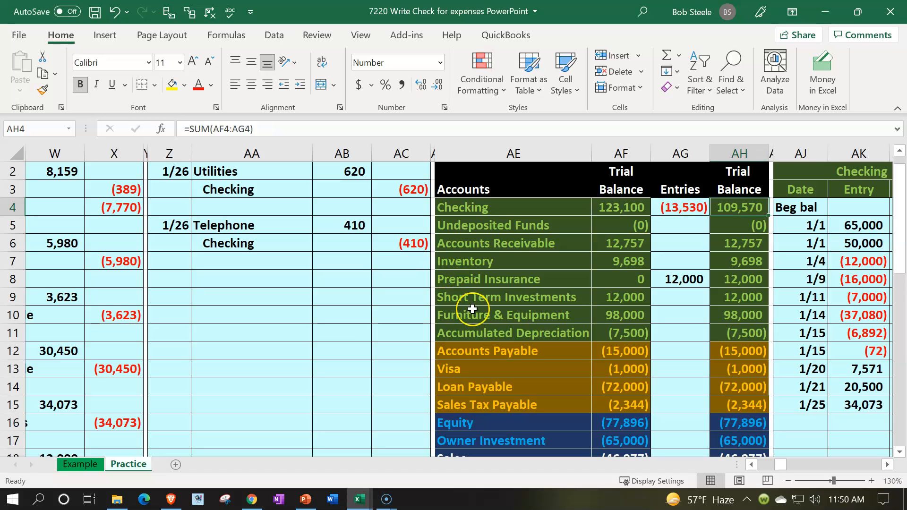
{"action": "scroll", "coordinate": [472, 310], "scroll_direction": "down", "scroll_amount": 3}
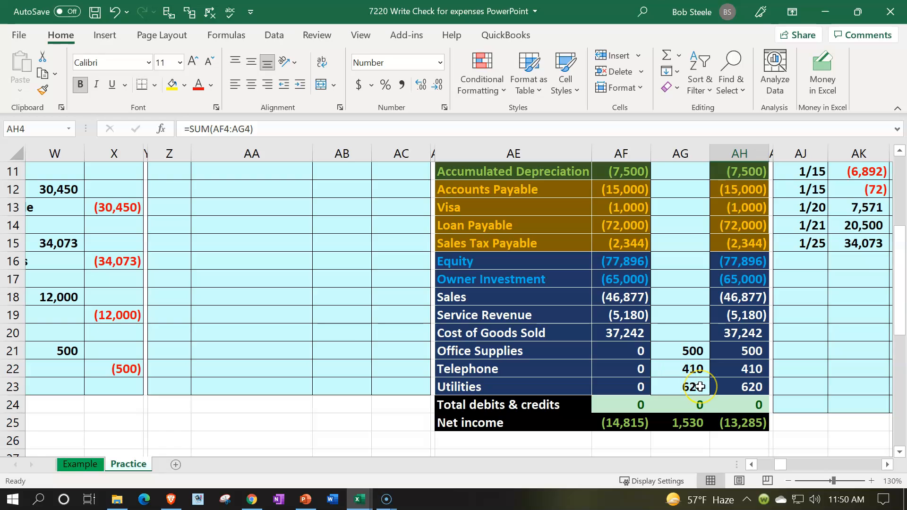
Fill the 1/26 Prepaid Insurance journal entry in U18:X19 with light green to mark it
{"action": "left_click", "coordinate": [753, 467]}
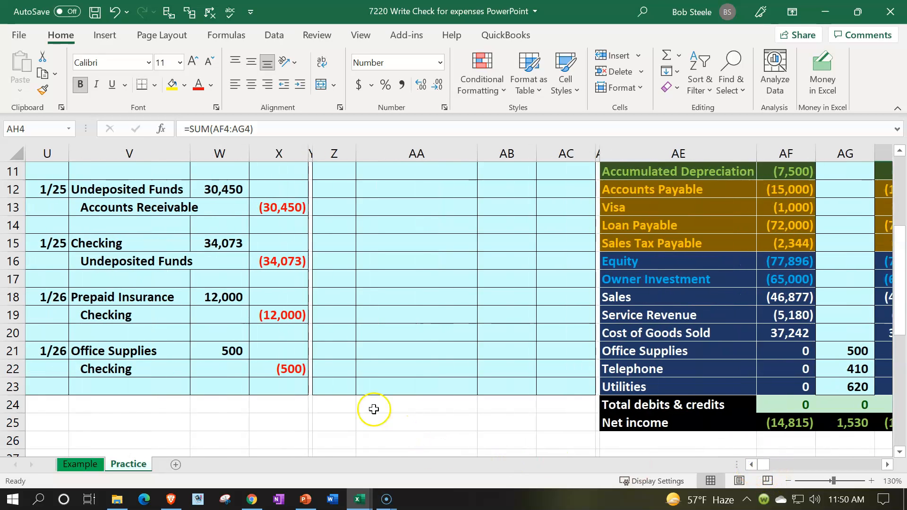
{"action": "left_click_drag", "start_coordinate": [61, 296], "coordinate": [89, 296]}
{"action": "left_click_drag", "start_coordinate": [215, 301], "coordinate": [257, 309]}
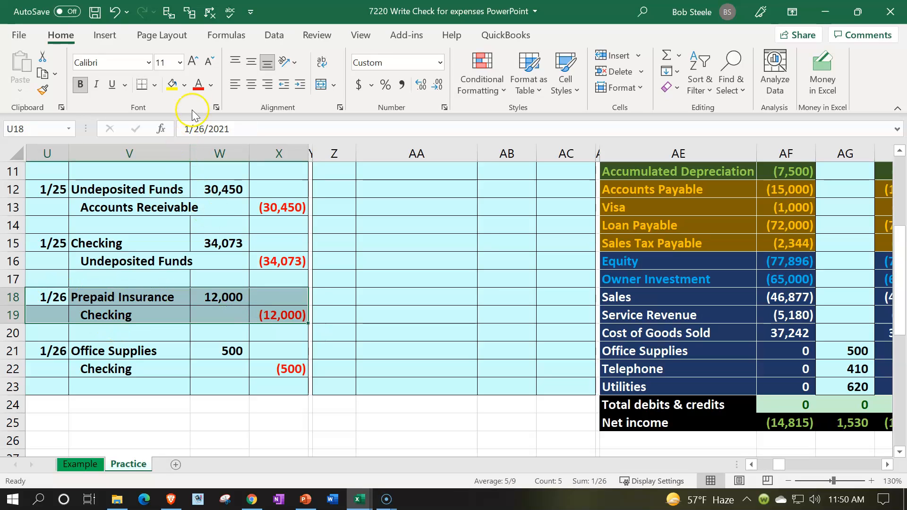
{"action": "left_click", "coordinate": [185, 85]}
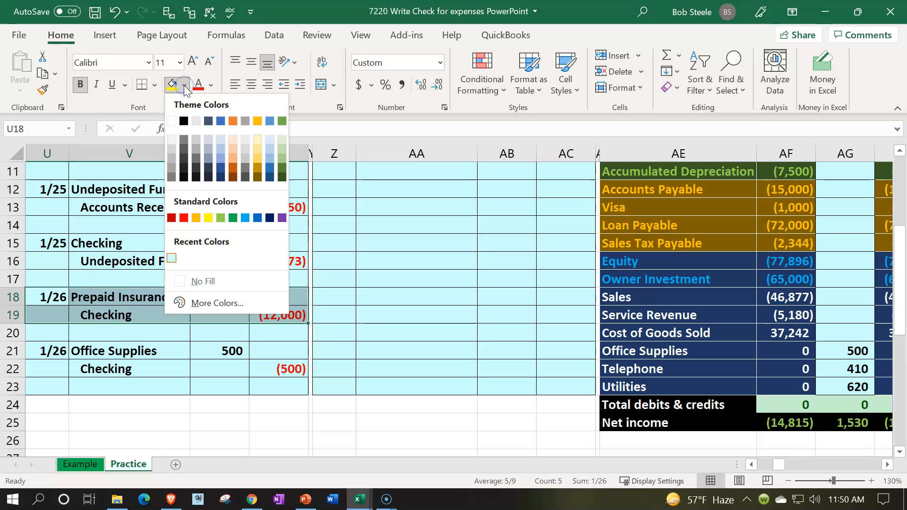
{"action": "left_click", "coordinate": [220, 218]}
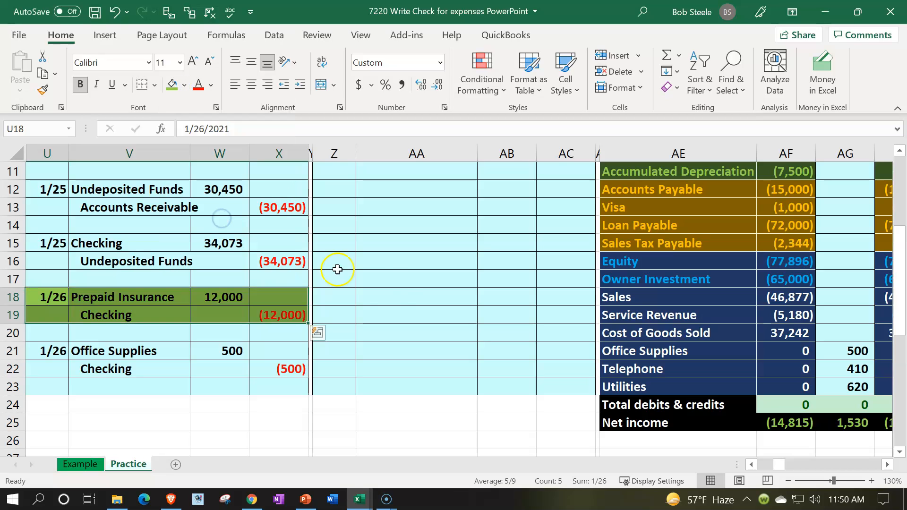
{"action": "left_click", "coordinate": [399, 289]}
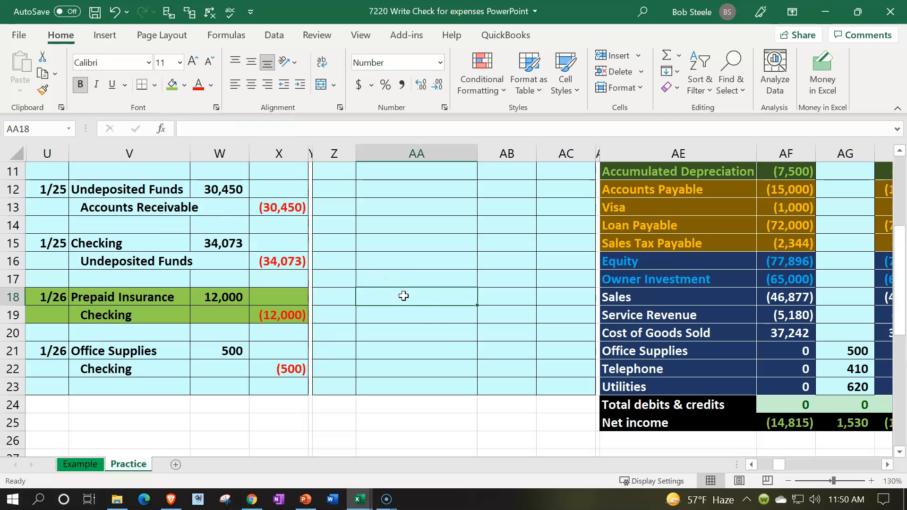
Examine the general ledger accounts beyond the trial balance, from Checking across to Short Term Investments and down to Inventory
{"action": "left_click", "coordinate": [467, 349]}
{"action": "key", "text": "Right"}
{"action": "key", "text": "Right"}
{"action": "key", "text": "Right"}
{"action": "key", "text": "Right"}
{"action": "key", "text": "Right"}
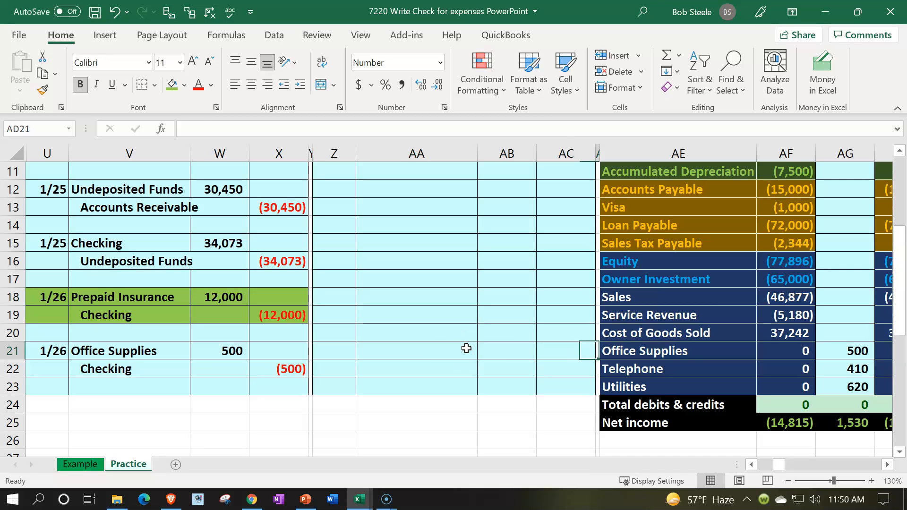
{"action": "key", "text": "Up"}
{"action": "key", "text": "Up"}
{"action": "key", "text": "Up"}
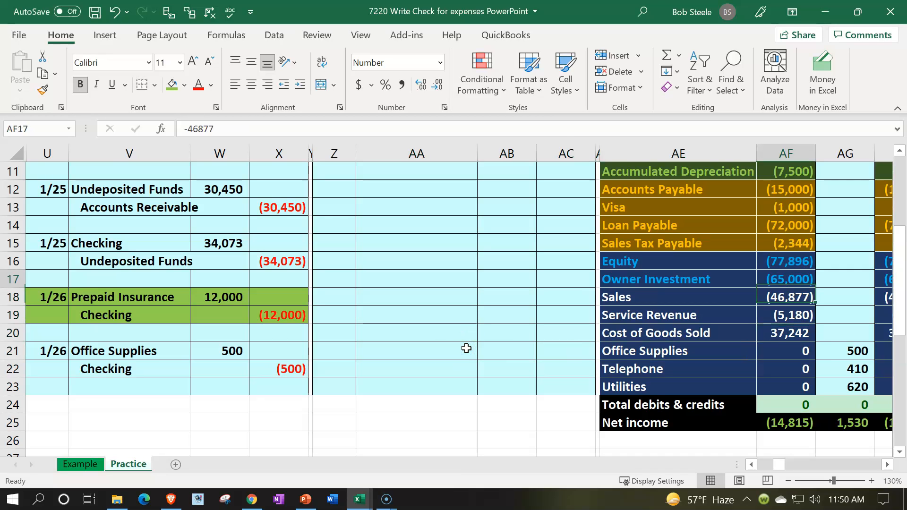
{"action": "key", "text": "ctrl+Up"}
{"action": "key", "text": "Right"}
{"action": "key", "text": "Right"}
{"action": "key", "text": "Right"}
{"action": "key", "text": "Down"}
{"action": "key", "text": "Down"}
{"action": "key", "text": "Down"}
{"action": "key", "text": "Down"}
{"action": "key", "text": "Down"}
{"action": "key", "text": "Down"}
{"action": "key", "text": "Down"}
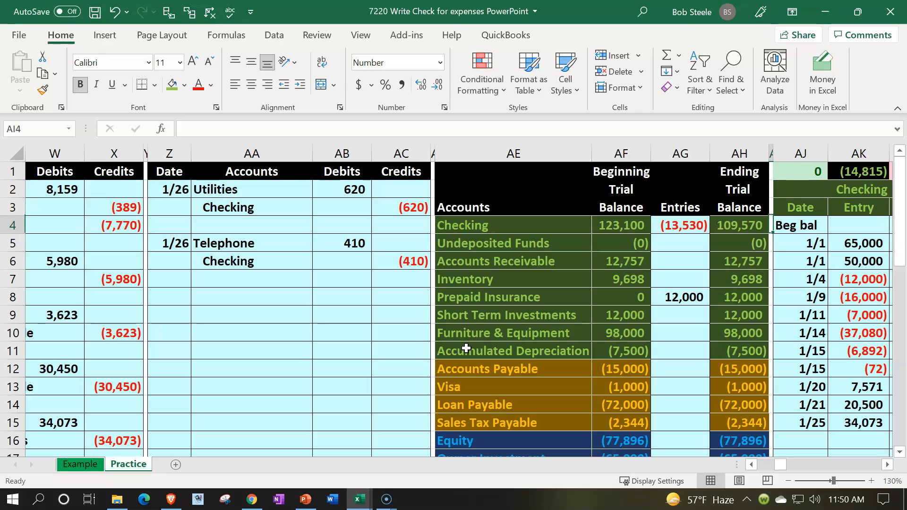
{"action": "key", "text": "Left"}
{"action": "key", "text": "Right"}
{"action": "key", "text": "Right"}
{"action": "key", "text": "Right"}
{"action": "key", "text": "Right"}
{"action": "key", "text": "Right"}
{"action": "key", "text": "Right"}
{"action": "key", "text": "Right"}
{"action": "key", "text": "Right"}
{"action": "key", "text": "Right"}
{"action": "key", "text": "Right"}
{"action": "key", "text": "Right"}
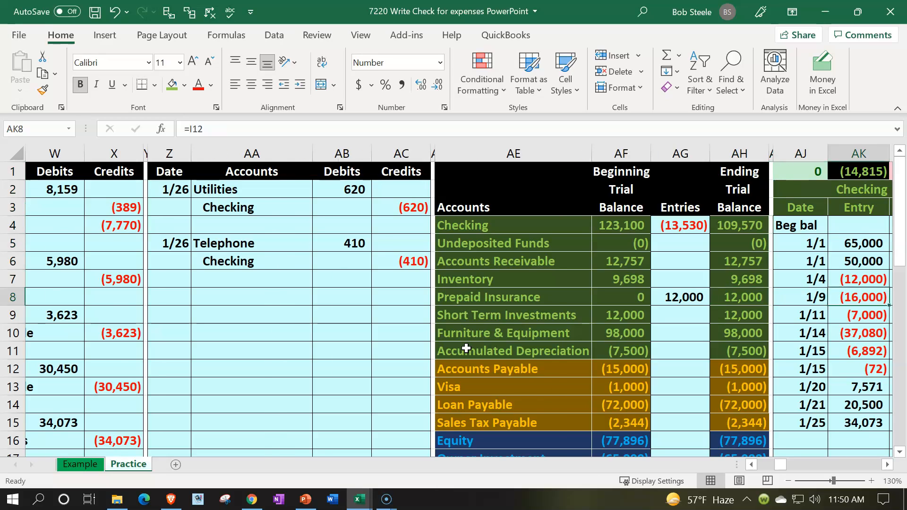
{"action": "key", "text": "Right"}
{"action": "key", "text": "Right"}
{"action": "key", "text": "Right"}
{"action": "key", "text": "Right"}
{"action": "key", "text": "Right"}
{"action": "key", "text": "Right"}
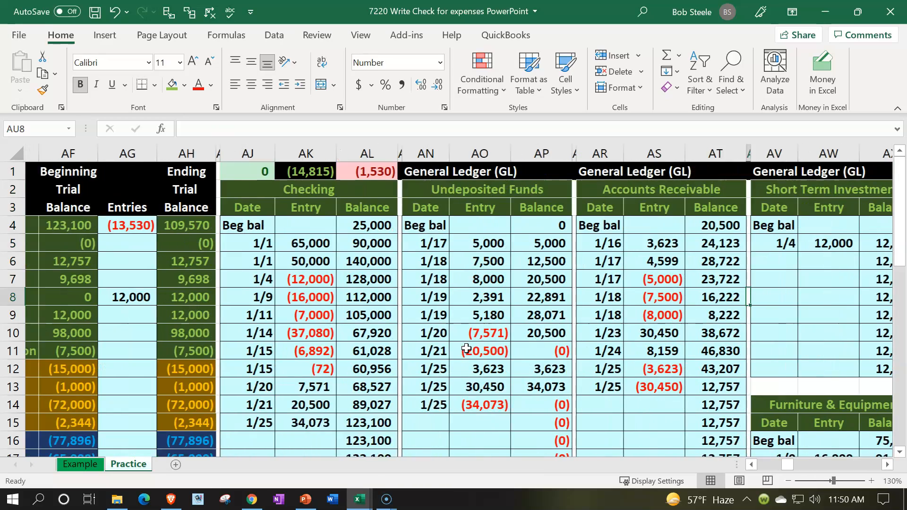
{"action": "key", "text": "Right"}
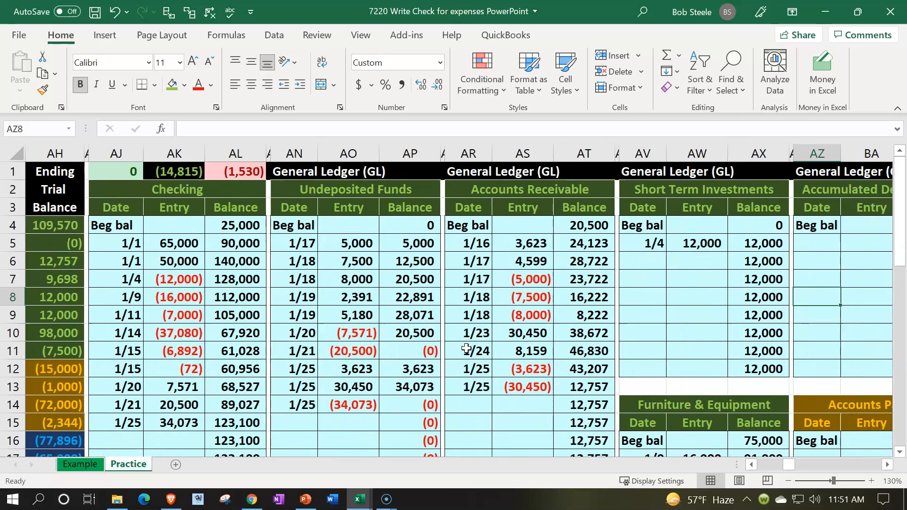
{"action": "scroll", "coordinate": [466, 349], "scroll_direction": "down", "scroll_amount": 3}
{"action": "scroll", "coordinate": [487, 384], "scroll_direction": "up", "scroll_amount": 3}
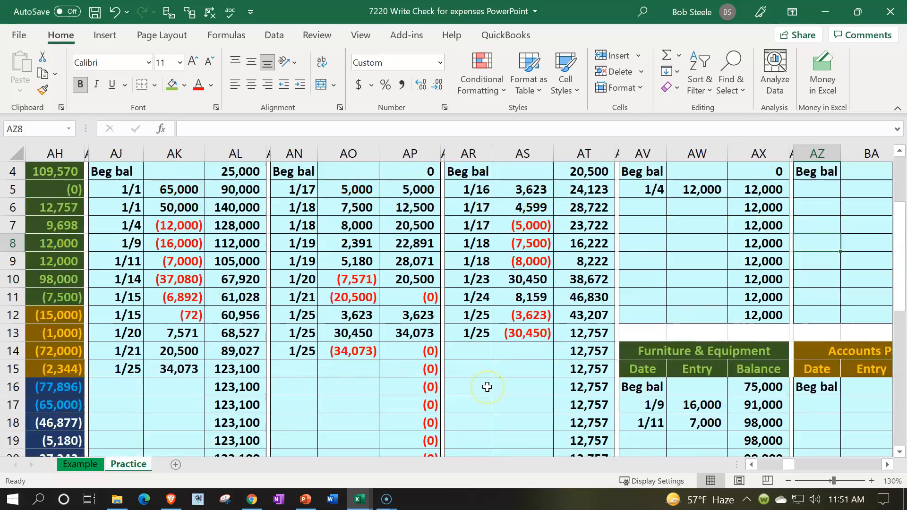
{"action": "scroll", "coordinate": [491, 331], "scroll_direction": "down", "scroll_amount": 2}
{"action": "scroll", "coordinate": [543, 340], "scroll_direction": "down", "scroll_amount": 3}
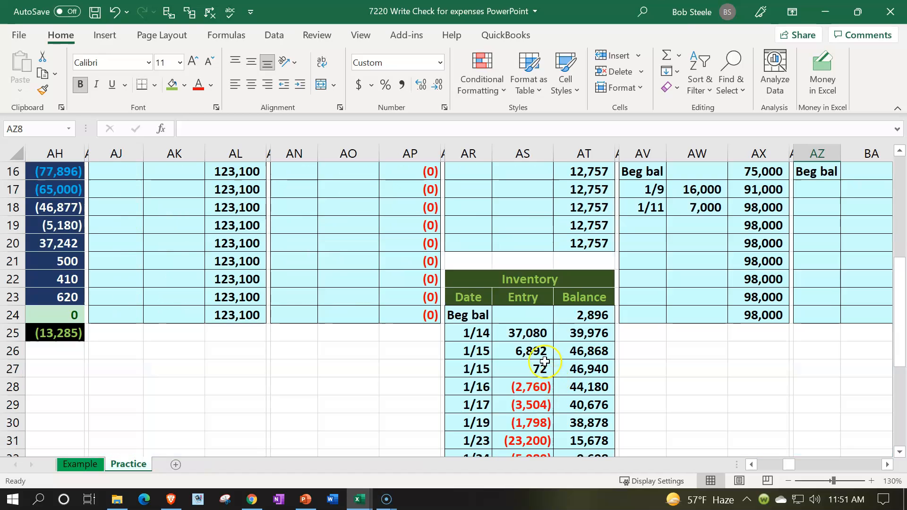
{"action": "scroll", "coordinate": [534, 274], "scroll_direction": "up", "scroll_amount": 5}
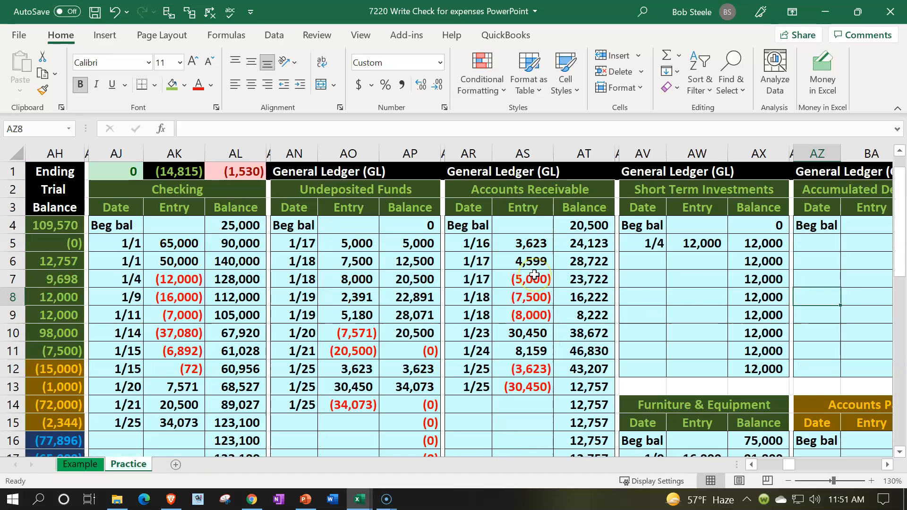
Copy the Short Term Investments ledger columns AV:AX and insert the copy at column AU, directly after Accounts Receivable
{"action": "left_click_drag", "start_coordinate": [643, 154], "coordinate": [759, 162]}
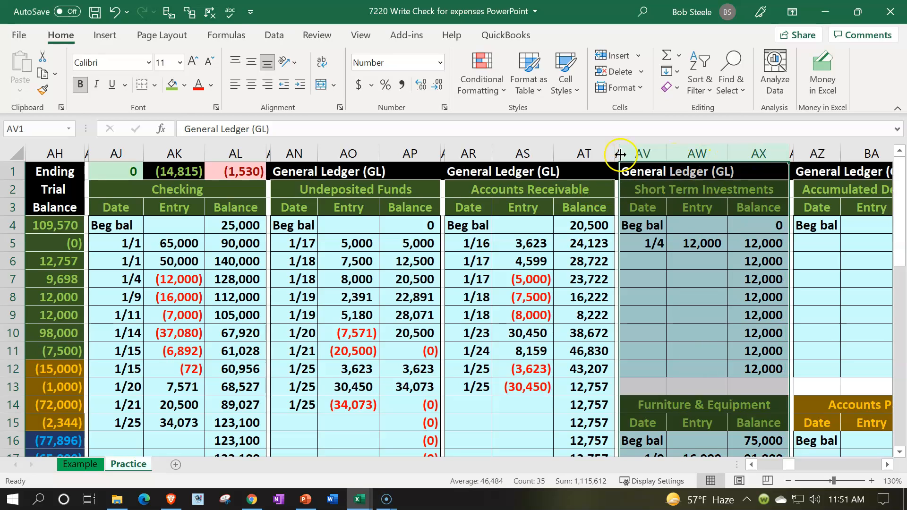
{"action": "key", "text": "ctrl+c"}
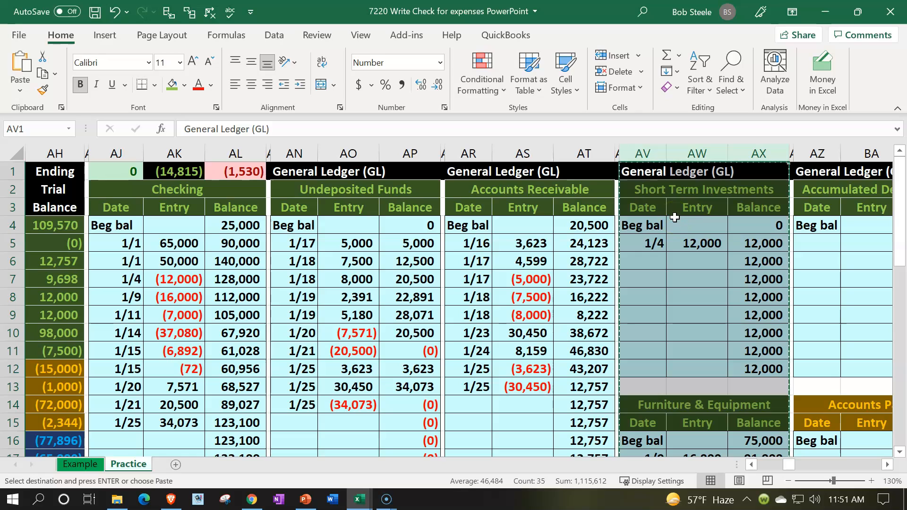
{"action": "right_click", "coordinate": [618, 171]}
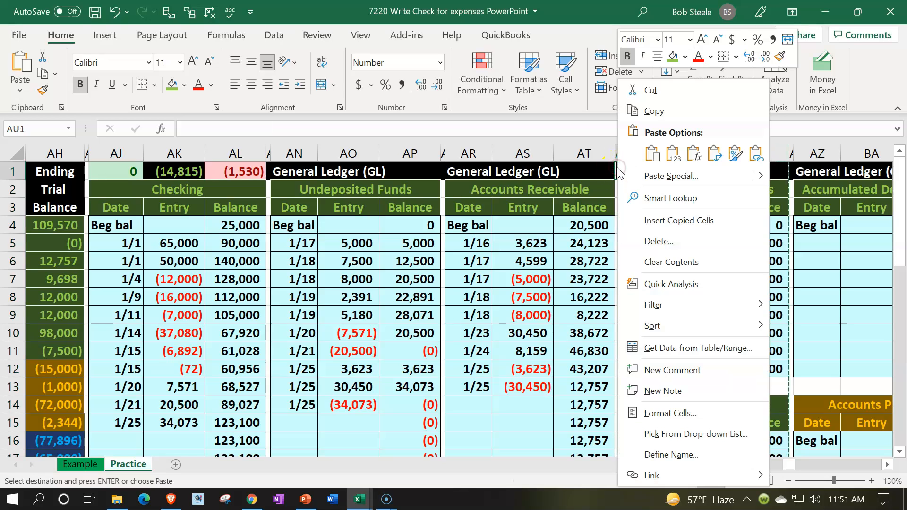
{"action": "left_click", "coordinate": [648, 219]}
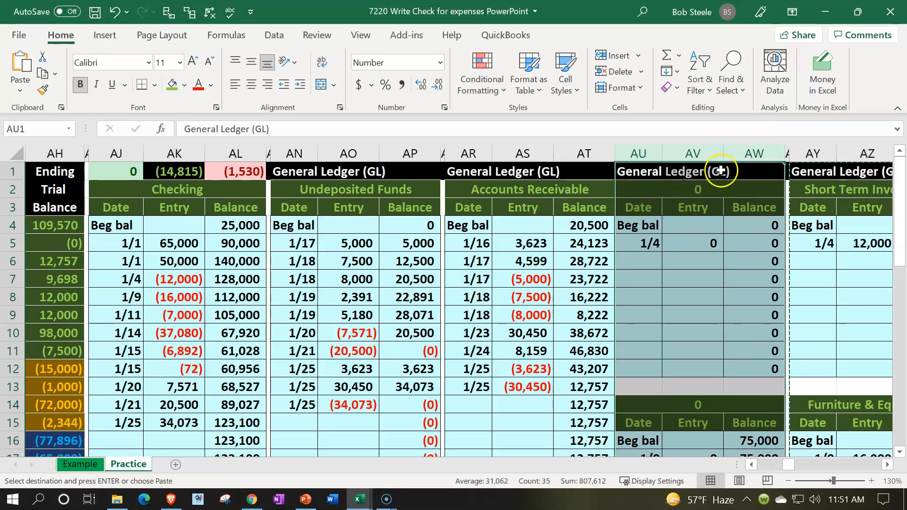
Insert a copy of the narrow spacer column AX before column AU to separate the new ledger block from Accounts Receivable
{"action": "left_click", "coordinate": [787, 153]}
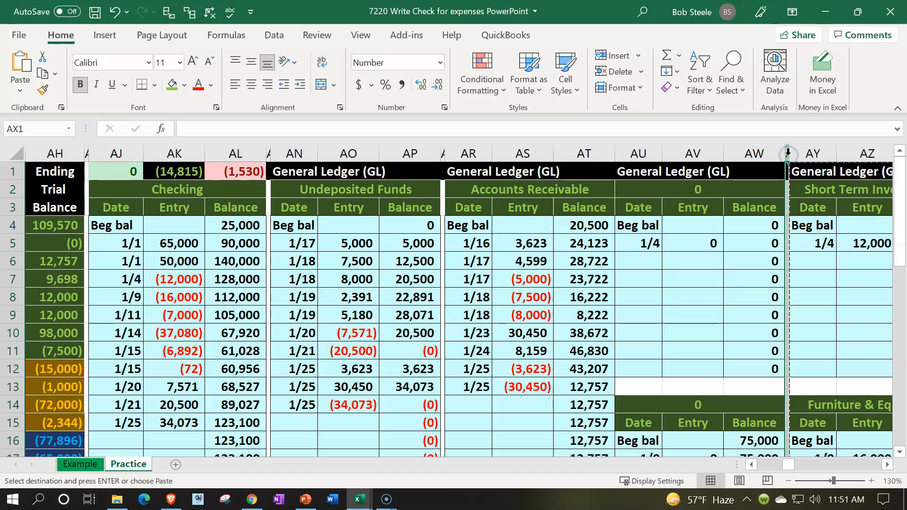
{"action": "left_click", "coordinate": [638, 153]}
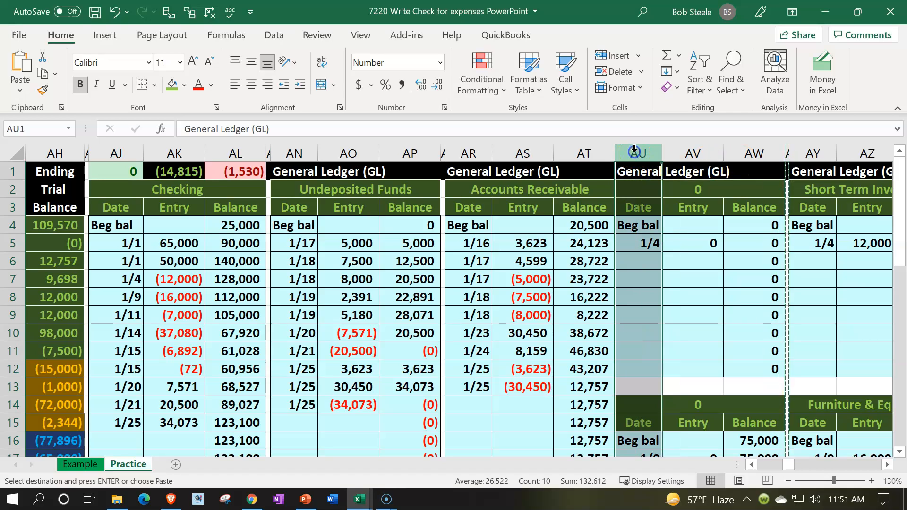
{"action": "right_click", "coordinate": [622, 197]}
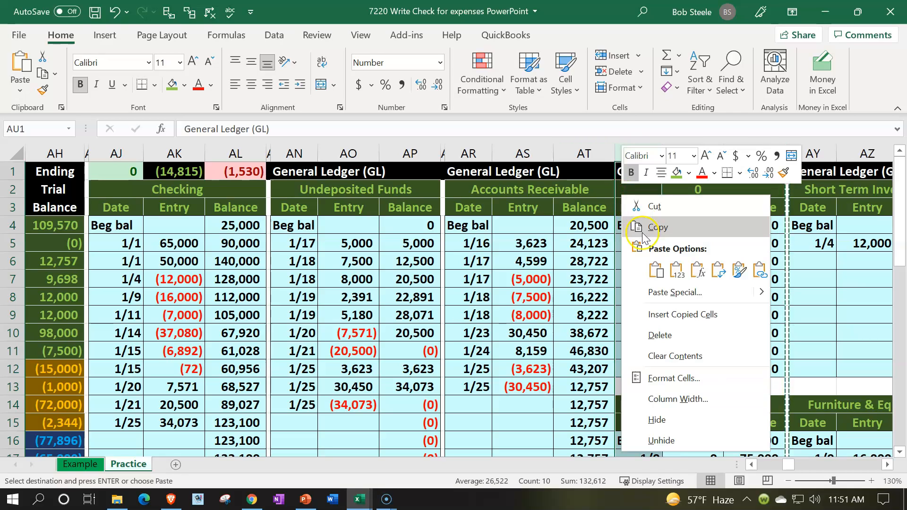
{"action": "left_click", "coordinate": [661, 316]}
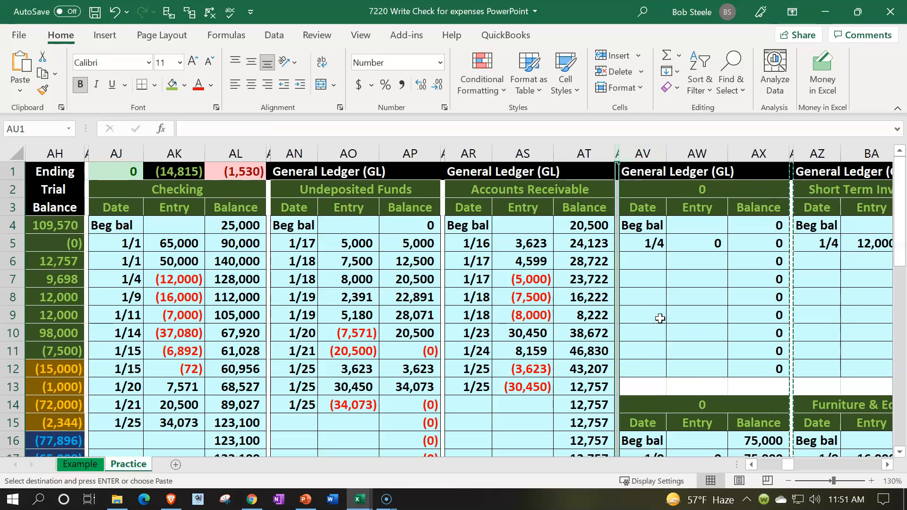
Clear the copied dates and entries in AV5:AW5 and in AV17:AW18 of the duplicated ledger columns
{"action": "left_click_drag", "start_coordinate": [646, 243], "coordinate": [676, 242]}
{"action": "key", "text": "Delete"}
{"action": "scroll", "coordinate": [679, 263], "scroll_direction": "down", "scroll_amount": 1}
{"action": "scroll", "coordinate": [679, 262], "scroll_direction": "down", "scroll_amount": 2}
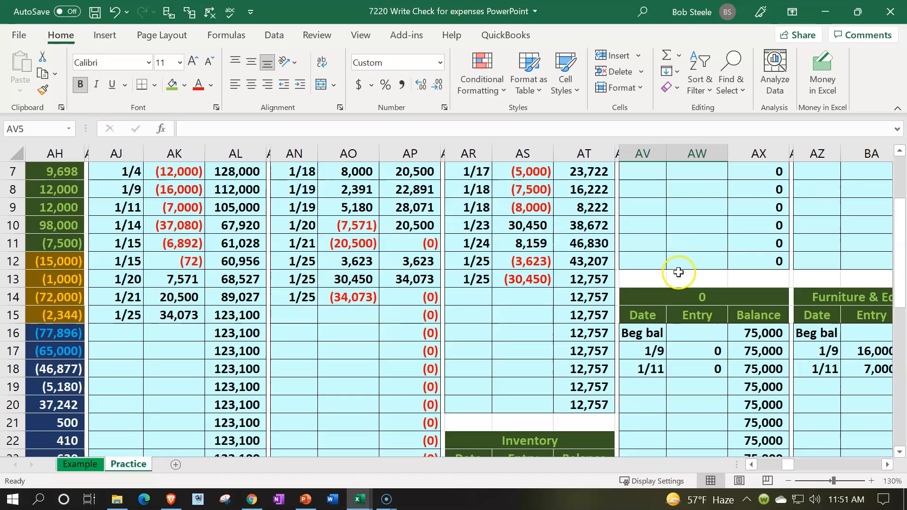
{"action": "left_click_drag", "start_coordinate": [649, 297], "coordinate": [760, 333]}
{"action": "key", "text": "Delete"}
Paint blank-cell formatting over the duplicated lower ledger block in AV14:AX24 and delete its contents
{"action": "scroll", "coordinate": [732, 312], "scroll_direction": "down", "scroll_amount": 2}
{"action": "left_click", "coordinate": [43, 90]}
{"action": "scroll", "coordinate": [334, 269], "scroll_direction": "up", "scroll_amount": 1}
{"action": "mouse_move", "coordinate": [641, 185]}
{"action": "left_mouse_down"}
{"action": "mouse_move", "coordinate": [696, 277]}
{"action": "mouse_move", "coordinate": [734, 370]}
{"action": "left_mouse_up"}
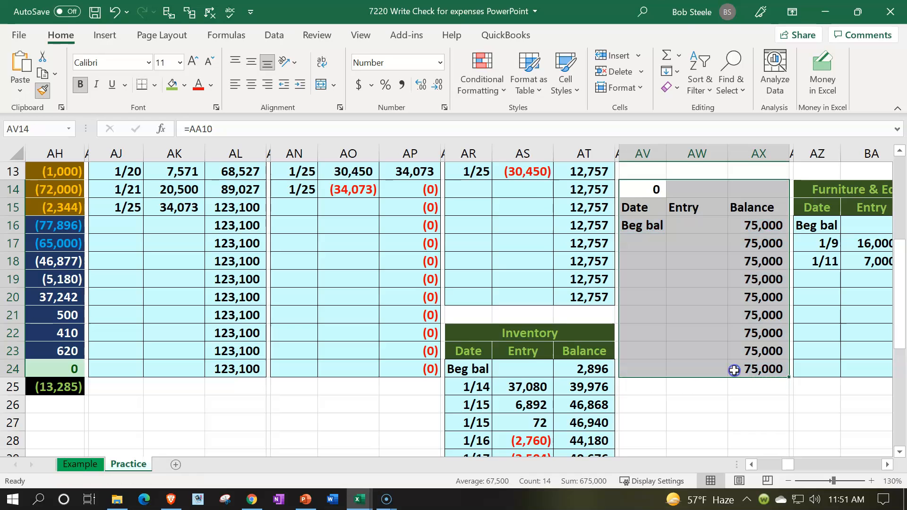
{"action": "key", "text": "Delete"}
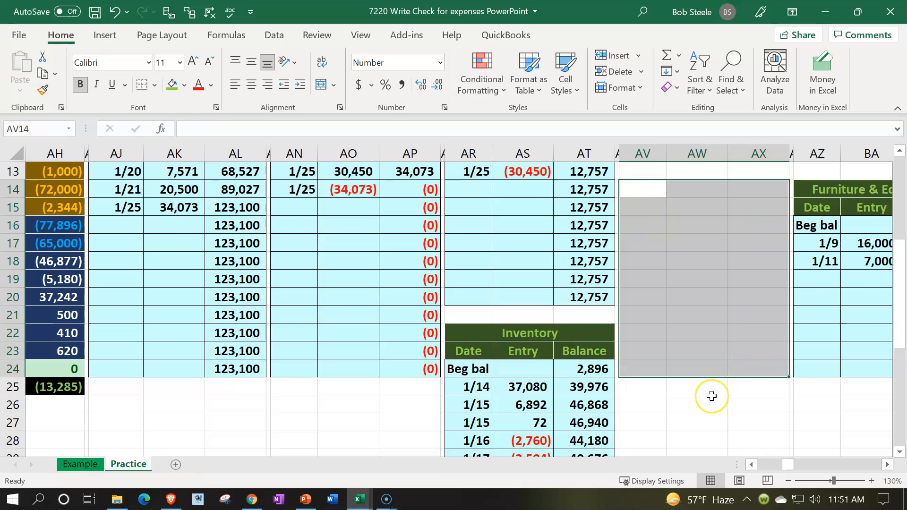
{"action": "scroll", "coordinate": [712, 396], "scroll_direction": "up", "scroll_amount": 4}
{"action": "left_click", "coordinate": [681, 288]}
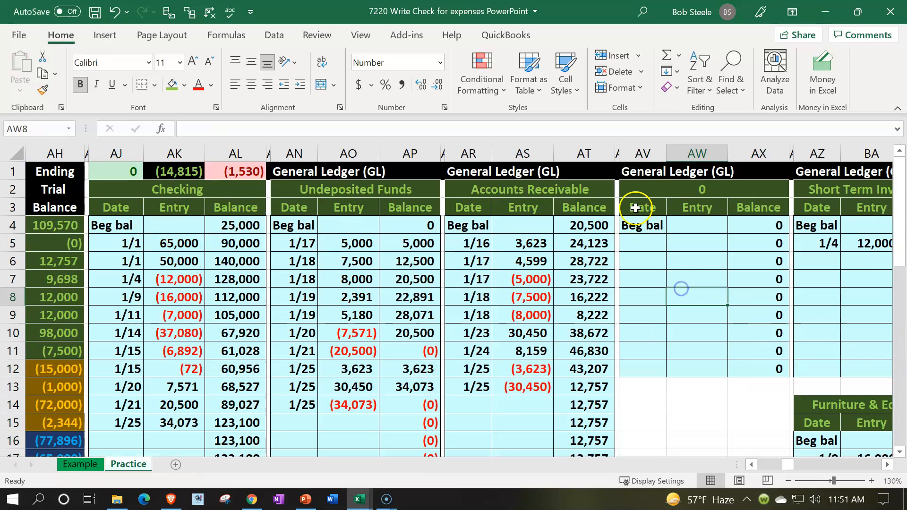
Link the heading of the unnamed general ledger account in AV2 to the Prepaid Insurance account name in AE8
{"action": "left_click", "coordinate": [635, 191]}
{"action": "type", "text": "="}
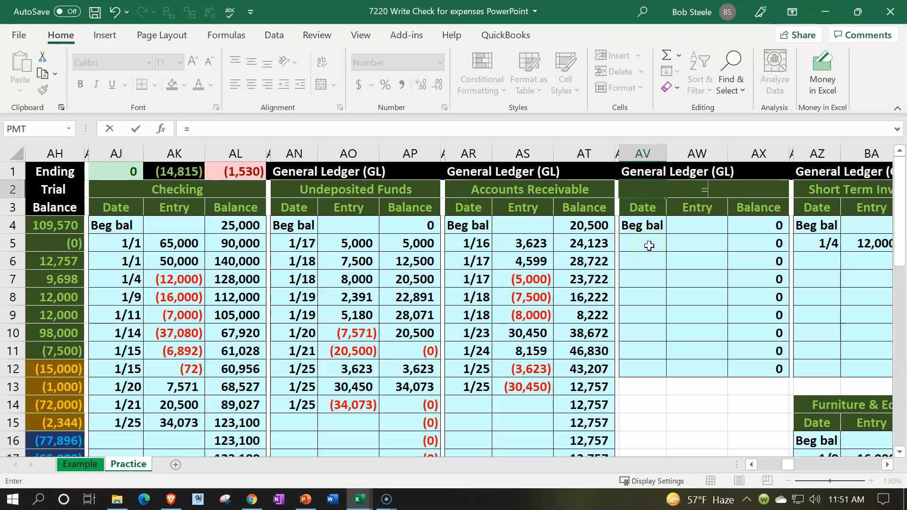
{"action": "key", "text": "Left"}
{"action": "key", "text": "Left"}
{"action": "key", "text": "Left"}
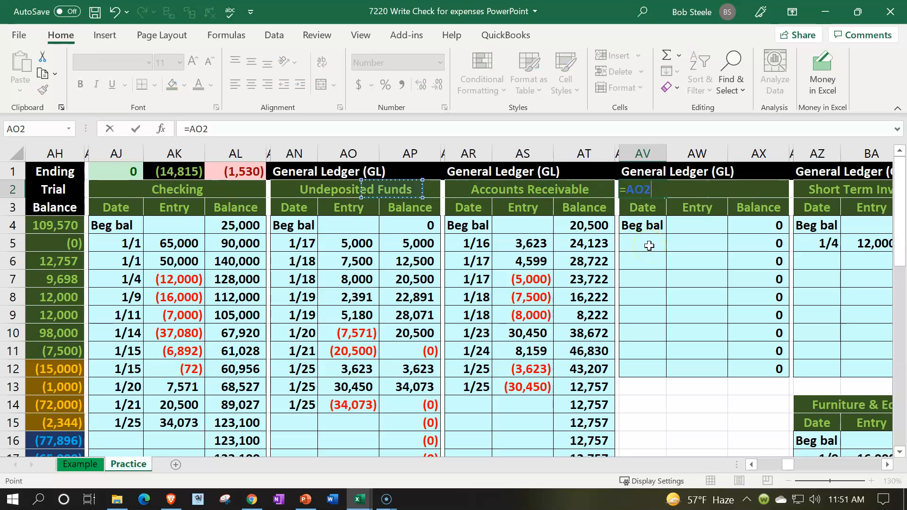
{"action": "key", "text": "Left"}
{"action": "key", "text": "Left"}
{"action": "key", "text": "Left"}
{"action": "key", "text": "Left"}
{"action": "key", "text": "Left"}
{"action": "key", "text": "Left"}
{"action": "key", "text": "Left"}
{"action": "key", "text": "Left"}
{"action": "key", "text": "Left"}
{"action": "key", "text": "Left"}
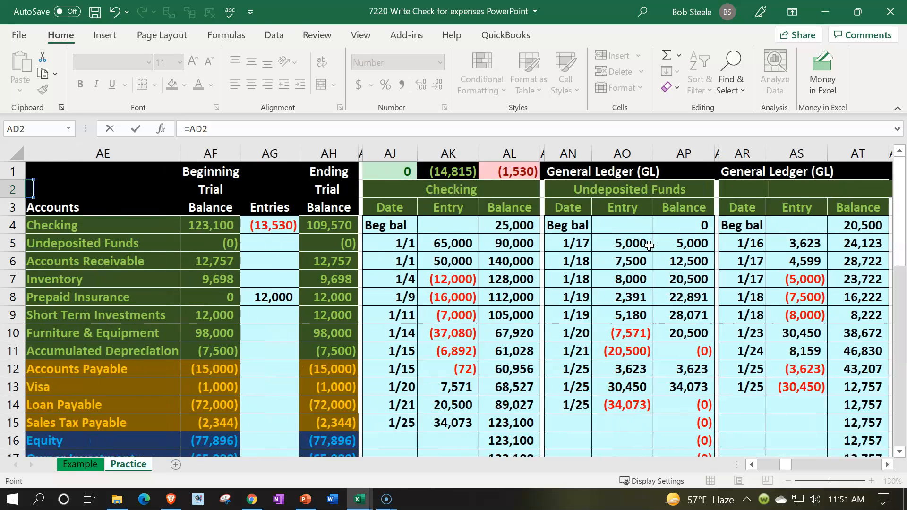
{"action": "key", "text": "Left"}
{"action": "key", "text": "Down"}
{"action": "key", "text": "Down"}
{"action": "key", "text": "Down"}
{"action": "key", "text": "Down"}
{"action": "key", "text": "Down"}
{"action": "key", "text": "Down"}
{"action": "key", "text": "Down"}
{"action": "key", "text": "Down"}
{"action": "key", "text": "Down"}
{"action": "key", "text": "Down"}
{"action": "key", "text": "Down"}
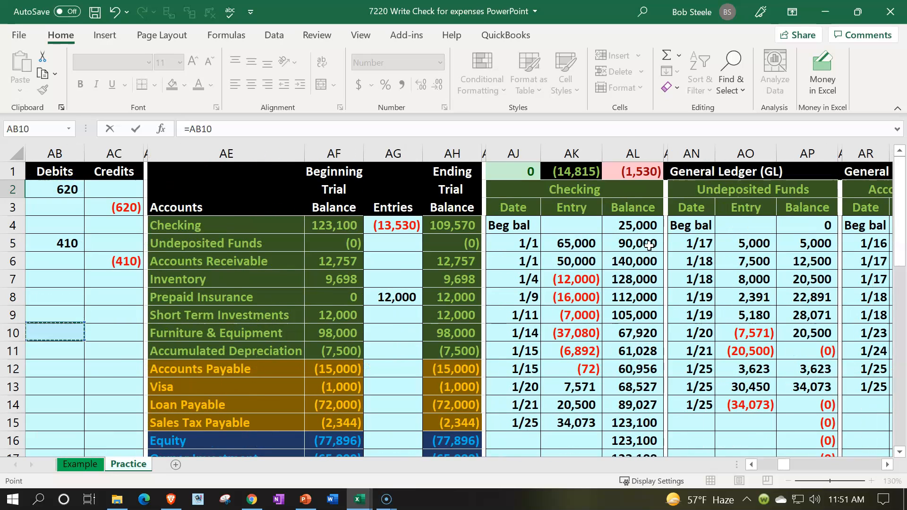
{"action": "key", "text": "Down"}
{"action": "key", "text": "Down"}
{"action": "key", "text": "Down"}
{"action": "key", "text": "Down"}
{"action": "key", "text": "Down"}
{"action": "key", "text": "Down"}
{"action": "key", "text": "Right"}
{"action": "key", "text": "Right"}
{"action": "key", "text": "Right"}
{"action": "key", "text": "Up"}
{"action": "key", "text": "Up"}
{"action": "key", "text": "Up"}
{"action": "key", "text": "Up"}
{"action": "key", "text": "Up"}
{"action": "key", "text": "Up"}
{"action": "key", "text": "Up"}
{"action": "key", "text": "Up"}
{"action": "key", "text": "Up"}
{"action": "key", "text": "Up"}
{"action": "key", "text": "Up"}
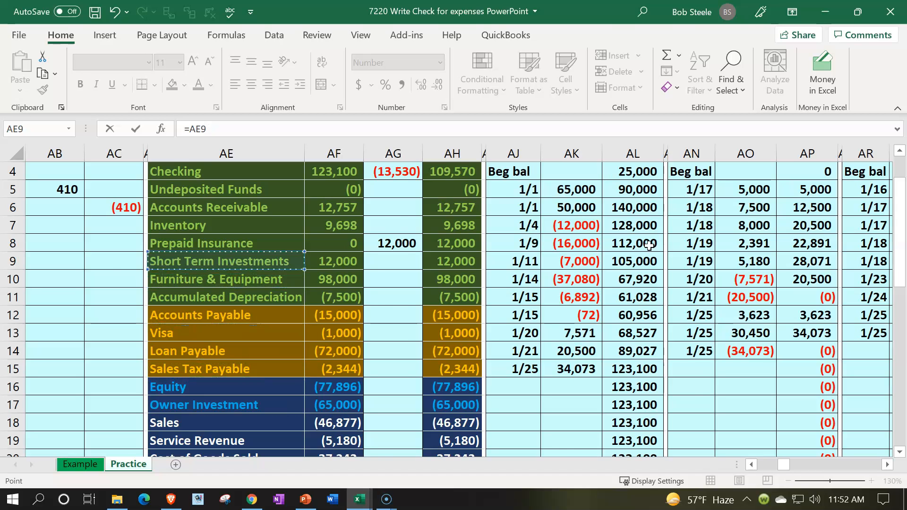
{"action": "key", "text": "Return"}
Enter the date 1/26 in AV5, the first row below the beginning balance of the Prepaid Insurance ledger
{"action": "key", "text": "Up"}
{"action": "key", "text": "Up"}
{"action": "key", "text": "Right"}
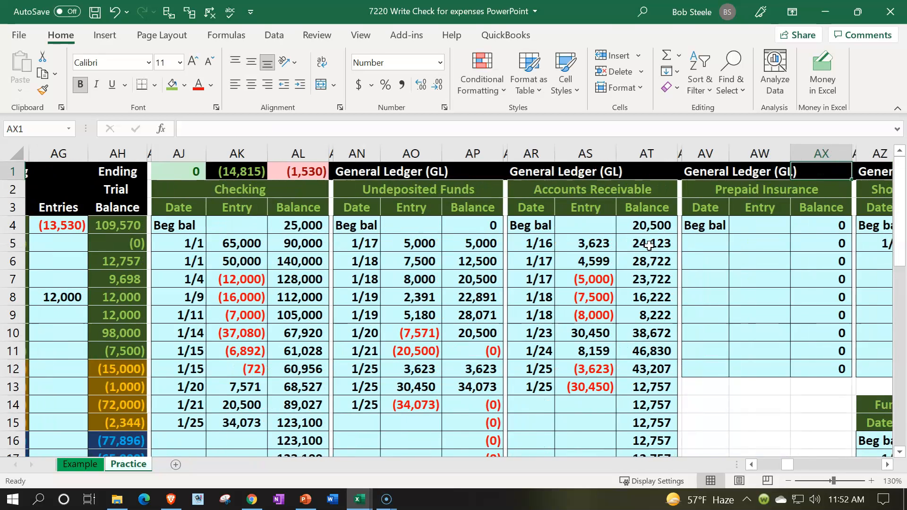
{"action": "key", "text": "Down"}
{"action": "key", "text": "Down"}
{"action": "key", "text": "Down"}
{"action": "key", "text": "Down"}
{"action": "key", "text": "Left"}
{"action": "key", "text": "Left"}
{"action": "key", "text": "Left"}
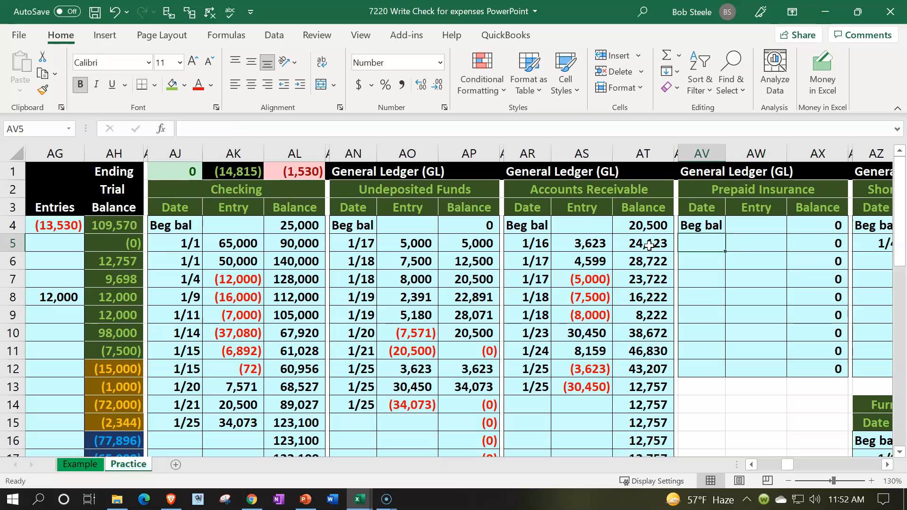
{"action": "type", "text": "1/26"}
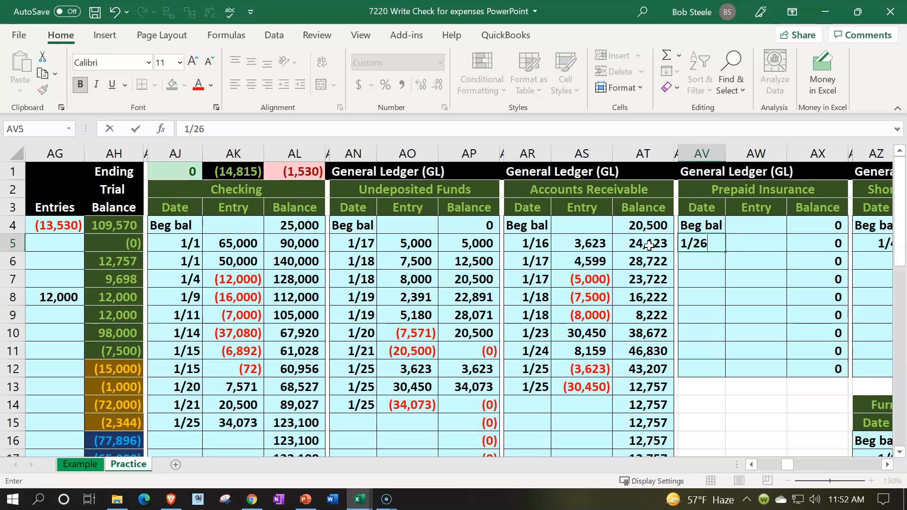
{"action": "key", "text": "Tab"}
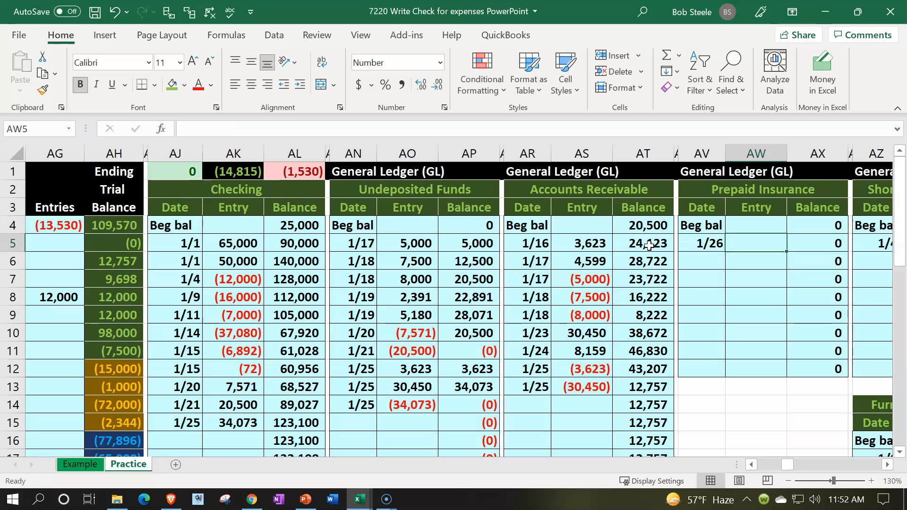
Link the Prepaid Insurance ledger entry in AW5 to the 1/26 Prepaid Insurance journal debit in W18
{"action": "type", "text": "="}
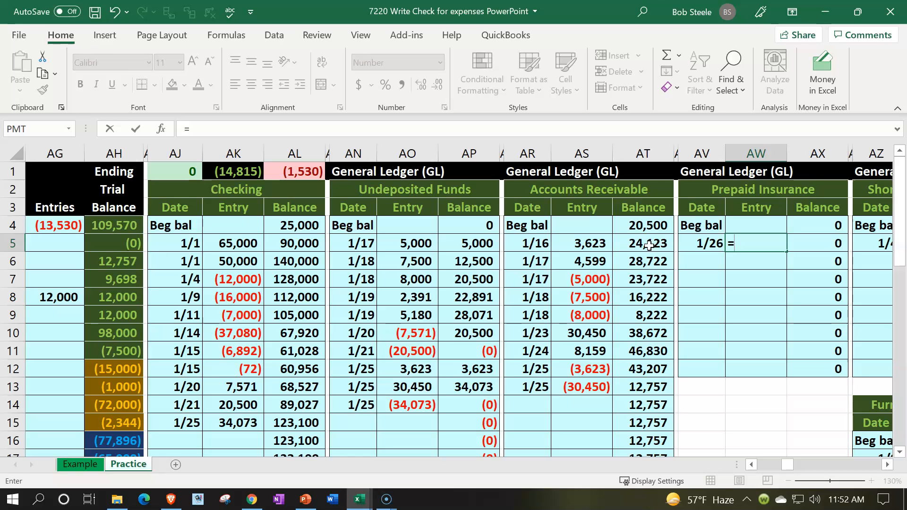
{"action": "key", "text": "Left"}
{"action": "key", "text": "Left"}
{"action": "key", "text": "Left"}
{"action": "key", "text": "Left"}
{"action": "key", "text": "Left"}
{"action": "key", "text": "Left"}
{"action": "key", "text": "Left"}
{"action": "key", "text": "Left"}
{"action": "key", "text": "Left"}
{"action": "key", "text": "Left"}
{"action": "key", "text": "Left"}
{"action": "key", "text": "Left"}
{"action": "key", "text": "Left"}
{"action": "key", "text": "Left"}
{"action": "key", "text": "Left"}
{"action": "key", "text": "Left"}
{"action": "key", "text": "Left"}
{"action": "key", "text": "Left"}
{"action": "key", "text": "Left"}
{"action": "key", "text": "Left"}
{"action": "key", "text": "Left"}
{"action": "key", "text": "Down"}
{"action": "key", "text": "Down"}
{"action": "key", "text": "Down"}
{"action": "key", "text": "Down"}
{"action": "key", "text": "Down"}
{"action": "key", "text": "Down"}
{"action": "key", "text": "Down"}
{"action": "key", "text": "Down"}
{"action": "key", "text": "Down"}
{"action": "key", "text": "Down"}
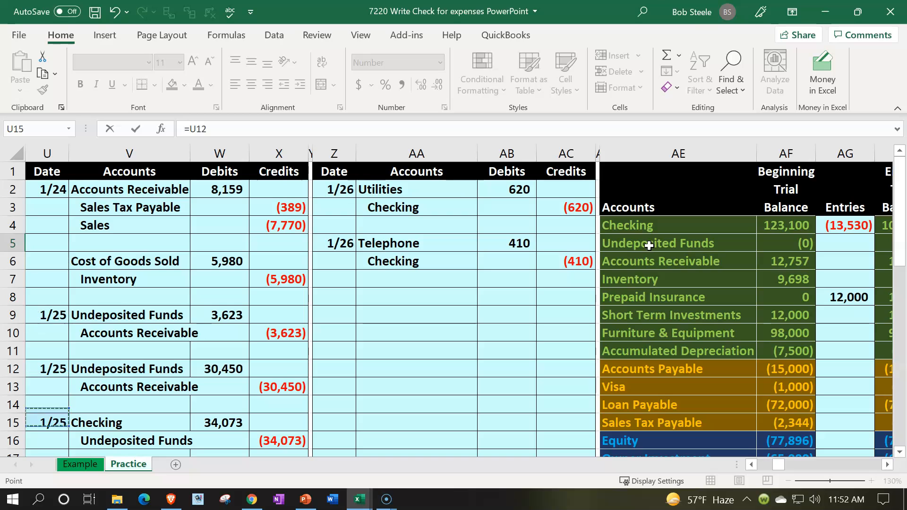
{"action": "key", "text": "Down"}
{"action": "key", "text": "Down"}
{"action": "key", "text": "Down"}
{"action": "key", "text": "Down"}
{"action": "key", "text": "Down"}
{"action": "key", "text": "Down"}
{"action": "key", "text": "Down"}
{"action": "key", "text": "Down"}
{"action": "key", "text": "Right"}
{"action": "key", "text": "Right"}
{"action": "key", "text": "Up"}
{"action": "key", "text": "Up"}
{"action": "key", "text": "Up"}
{"action": "key", "text": "Up"}
{"action": "key", "text": "Up"}
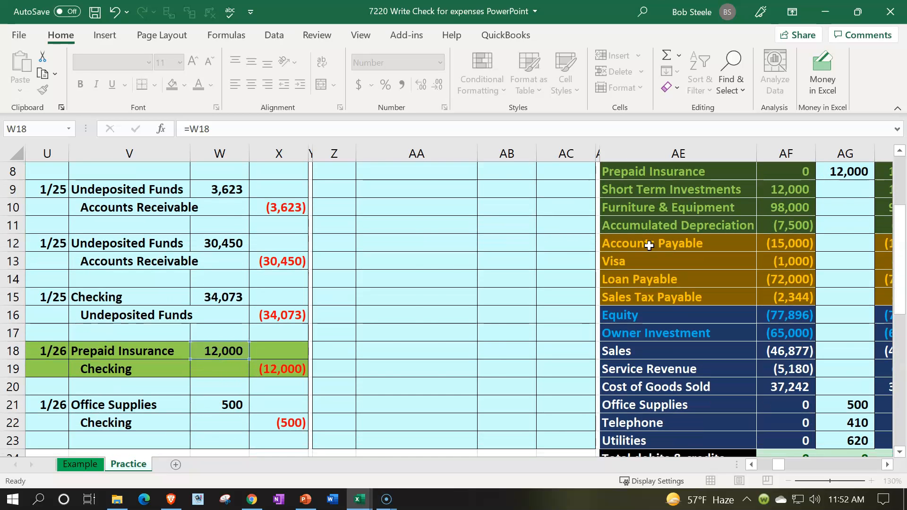
{"action": "key", "text": "Return"}
Review the posted Prepaid Insurance ledger entry and compare it with the neighbouring Short Term Investments ledger
{"action": "key", "text": "Up"}
{"action": "key", "text": "Up"}
{"action": "key", "text": "Up"}
{"action": "key", "text": "Up"}
{"action": "key", "text": "Right"}
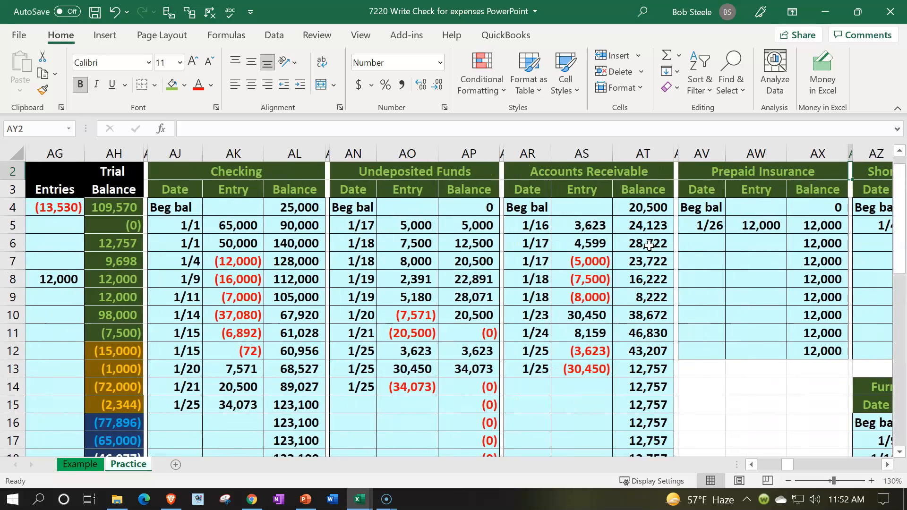
{"action": "key", "text": "Right"}
{"action": "key", "text": "Right"}
{"action": "key", "text": "Right"}
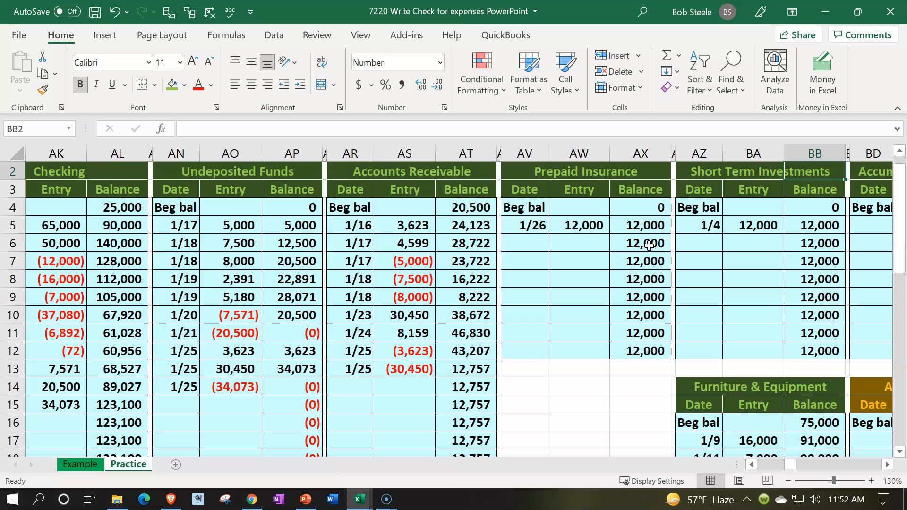
Add the last Prepaid Insurance ledger balance, AX12, to the ledger check total formula in AJ1
{"action": "key", "text": "Left"}
{"action": "key", "text": "Left"}
{"action": "key", "text": "Left"}
{"action": "key", "text": "Left"}
{"action": "key", "text": "Left"}
{"action": "key", "text": "Left"}
{"action": "key", "text": "Left"}
{"action": "key", "text": "Left"}
{"action": "key", "text": "Left"}
{"action": "key", "text": "Left"}
{"action": "key", "text": "Left"}
{"action": "key", "text": "Left"}
{"action": "key", "text": "Left"}
{"action": "key", "text": "Left"}
{"action": "key", "text": "Left"}
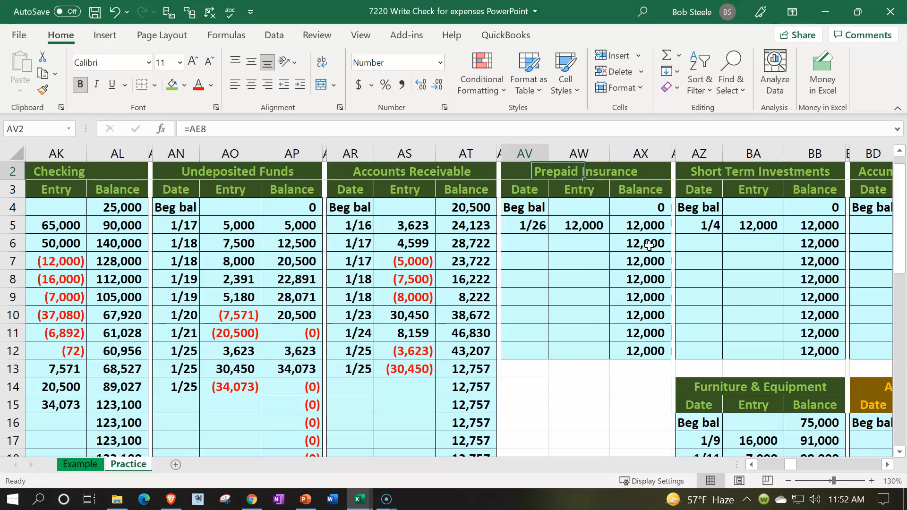
{"action": "key", "text": "Up"}
{"action": "key", "text": "Right"}
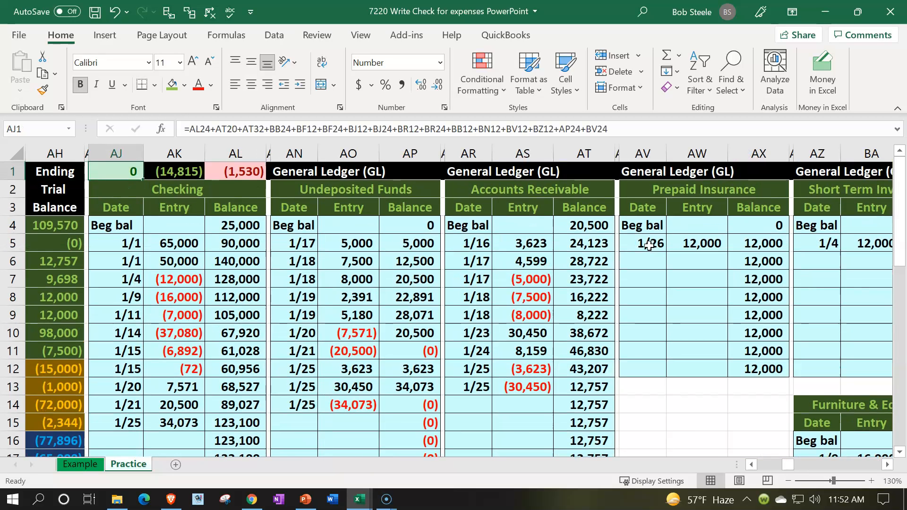
{"action": "double_click", "coordinate": [116, 170]}
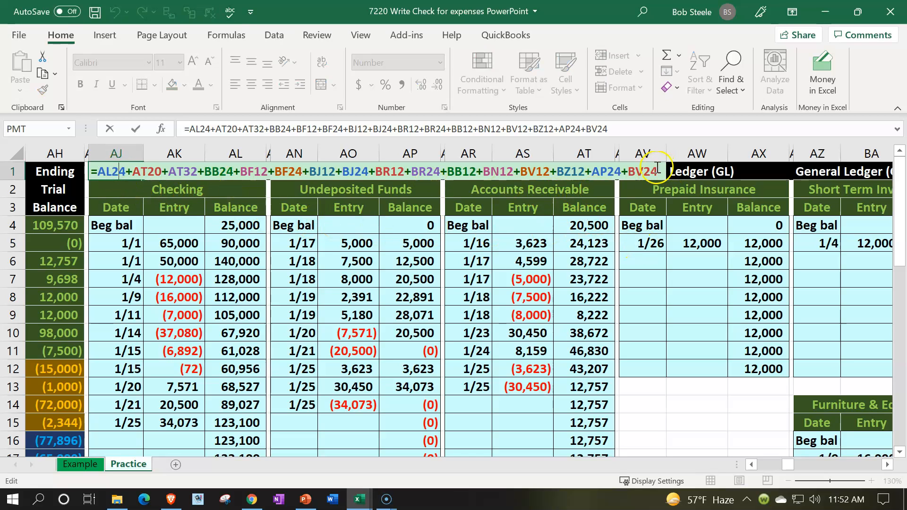
{"action": "type", "text": "+"}
{"action": "left_click", "coordinate": [782, 296]}
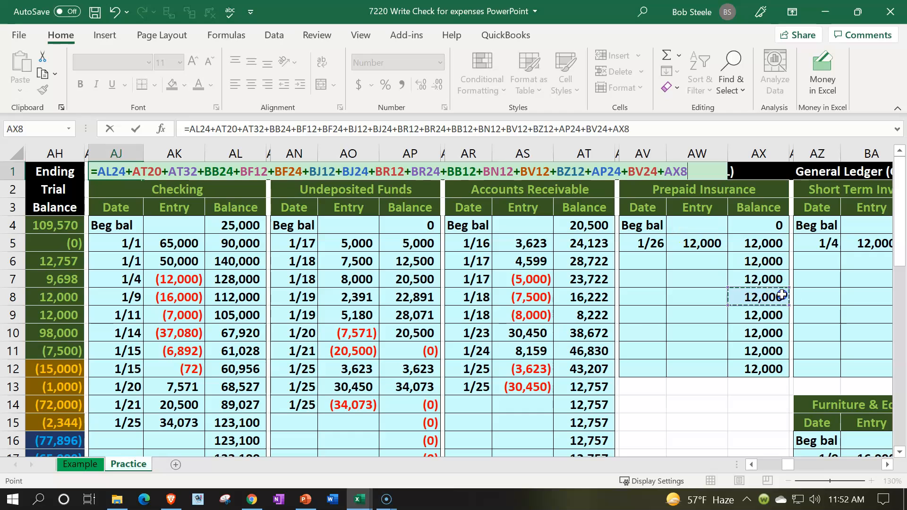
{"action": "key", "text": "Right"}
{"action": "key", "text": "Right"}
{"action": "key", "text": "Right"}
{"action": "key", "text": "Right"}
{"action": "key", "text": "Right"}
{"action": "key", "text": "Down"}
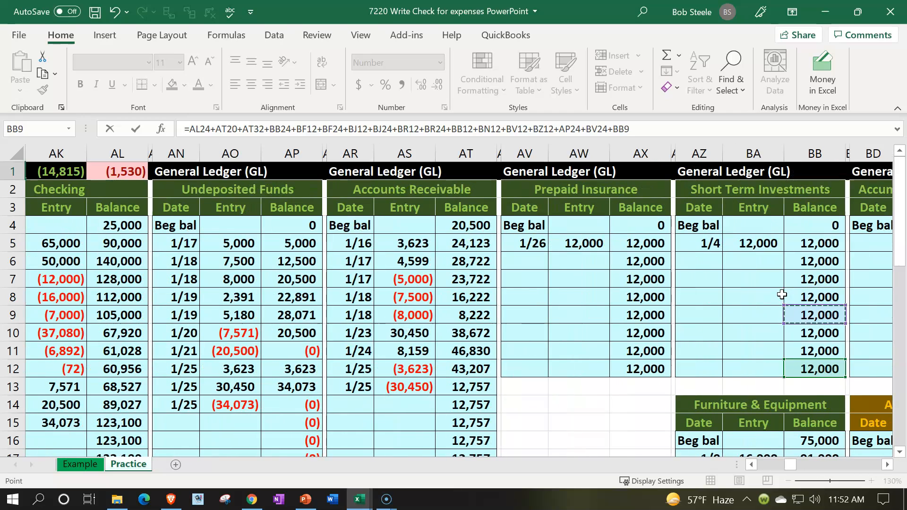
{"action": "key", "text": "Right"}
{"action": "key", "text": "Right"}
{"action": "key", "text": "Right"}
{"action": "key", "text": "Right"}
{"action": "key", "text": "Right"}
{"action": "key", "text": "Left"}
{"action": "key", "text": "Left"}
{"action": "key", "text": "Left"}
{"action": "key", "text": "Left"}
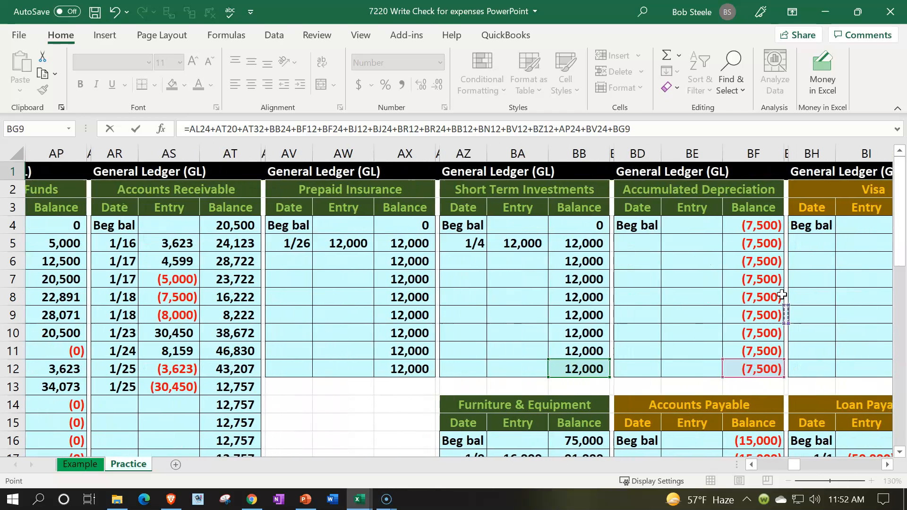
{"action": "key", "text": "Left"}
{"action": "key", "text": "Left"}
{"action": "key", "text": "Left"}
{"action": "key", "text": "Left"}
{"action": "key", "text": "Left"}
{"action": "key", "text": "Left"}
{"action": "key", "text": "Down"}
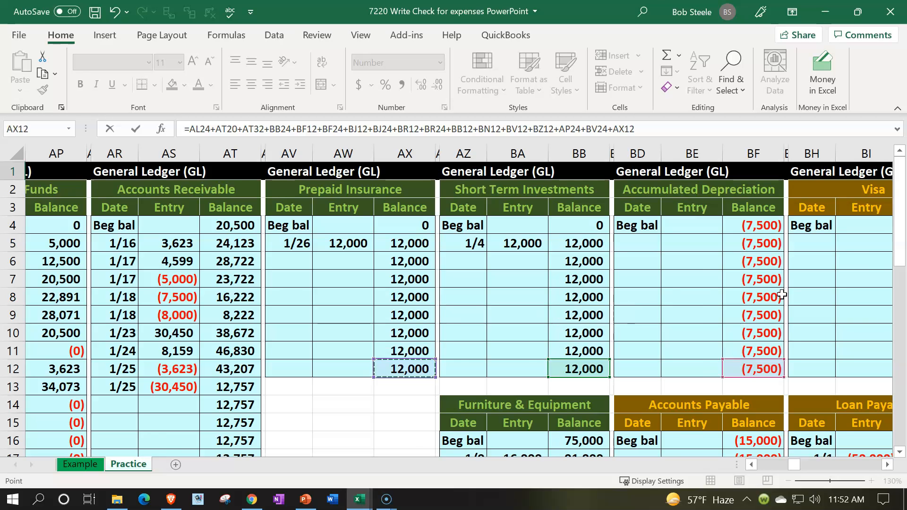
{"action": "key", "text": "Return"}
Examine the Checking credit of the 1/26 Prepaid Insurance entry in the journal
{"action": "key", "text": "Up"}
{"action": "key", "text": "Left"}
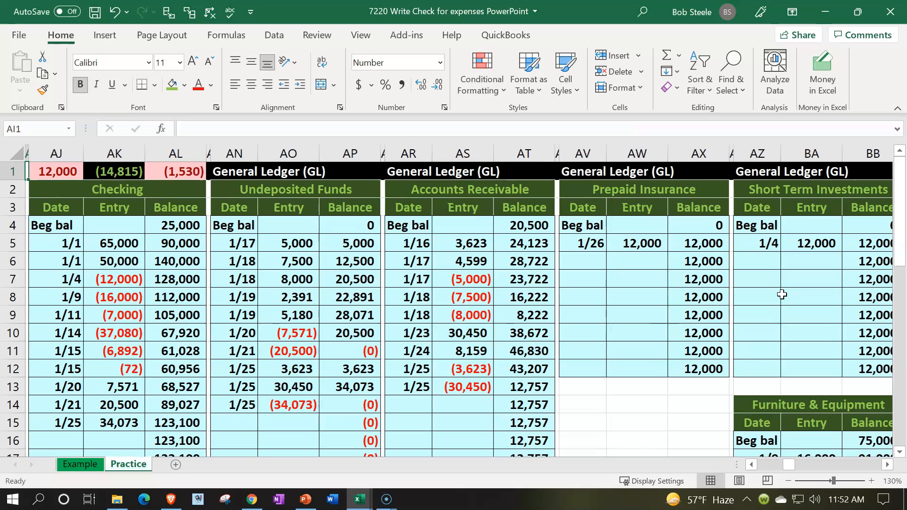
{"action": "key", "text": "Left"}
{"action": "key", "text": "Left"}
{"action": "key", "text": "Left"}
{"action": "key", "text": "Left"}
{"action": "key", "text": "Left"}
{"action": "key", "text": "Left"}
{"action": "key", "text": "Left"}
{"action": "key", "text": "Left"}
{"action": "key", "text": "Left"}
{"action": "key", "text": "Left"}
{"action": "key", "text": "Left"}
{"action": "key", "text": "Left"}
{"action": "key", "text": "Left"}
{"action": "key", "text": "Left"}
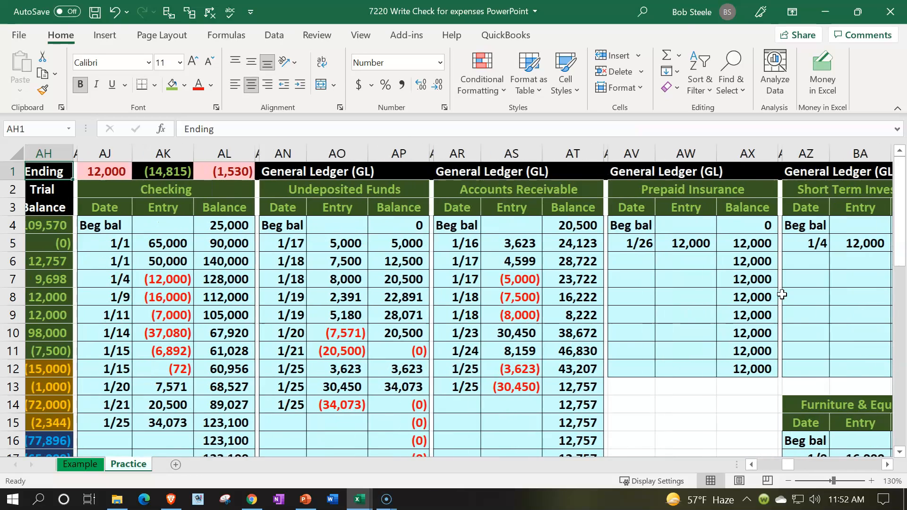
{"action": "scroll", "coordinate": [290, 377], "scroll_direction": "down", "scroll_amount": 4}
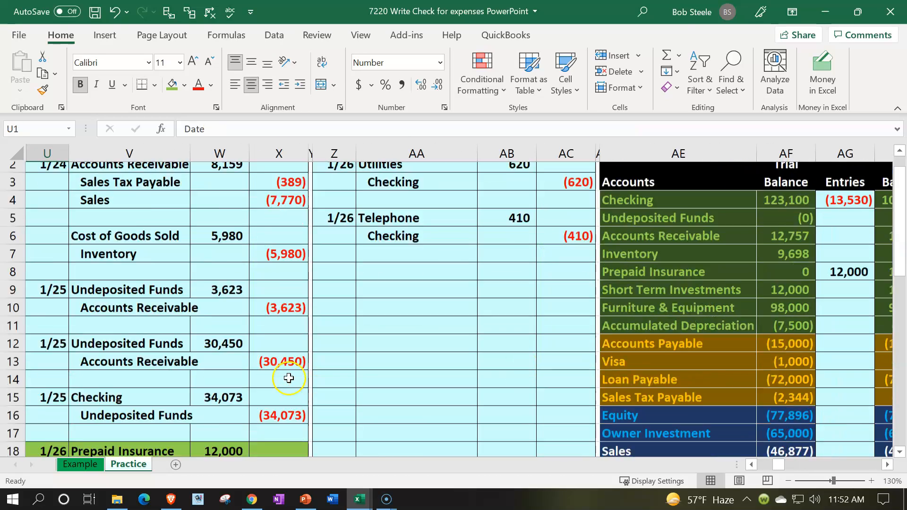
{"action": "left_click", "coordinate": [282, 283]}
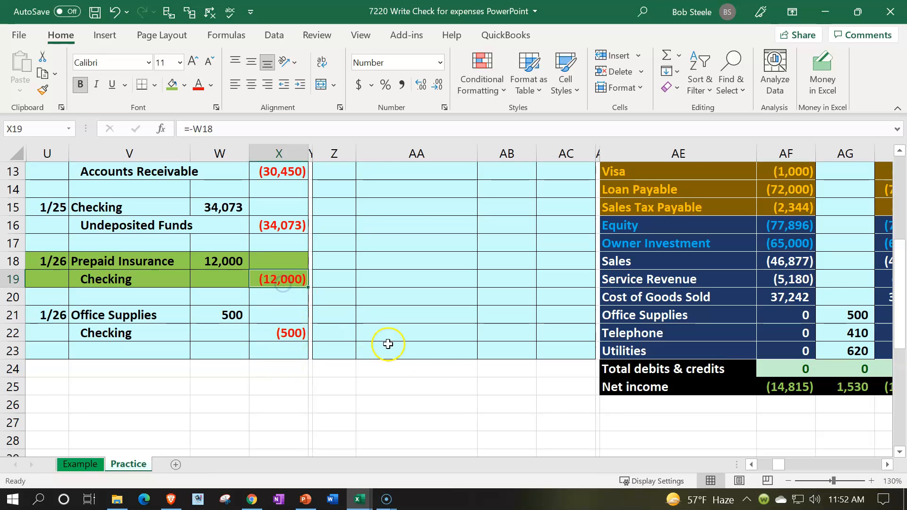
Enter the date 1/26 in AJ16, the next empty row of the Checking ledger
{"action": "scroll", "coordinate": [427, 364], "scroll_direction": "up", "scroll_amount": 4}
{"action": "left_click", "coordinate": [611, 272]}
{"action": "key", "text": "Right"}
{"action": "key", "text": "Right"}
{"action": "key", "text": "Right"}
{"action": "key", "text": "Right"}
{"action": "key", "text": "Right"}
{"action": "key", "text": "Right"}
{"action": "key", "text": "Right"}
{"action": "key", "text": "Right"}
{"action": "key", "text": "Right"}
{"action": "key", "text": "Right"}
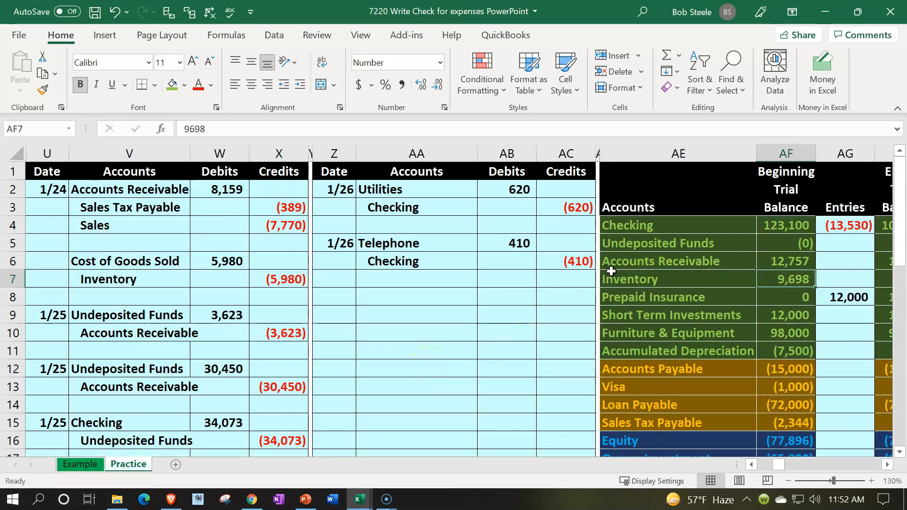
{"action": "key", "text": "Right"}
{"action": "key", "text": "Down"}
{"action": "key", "text": "Down"}
{"action": "key", "text": "Down"}
{"action": "key", "text": "Down"}
{"action": "key", "text": "Down"}
{"action": "key", "text": "Down"}
{"action": "key", "text": "Down"}
{"action": "key", "text": "Down"}
{"action": "key", "text": "Down"}
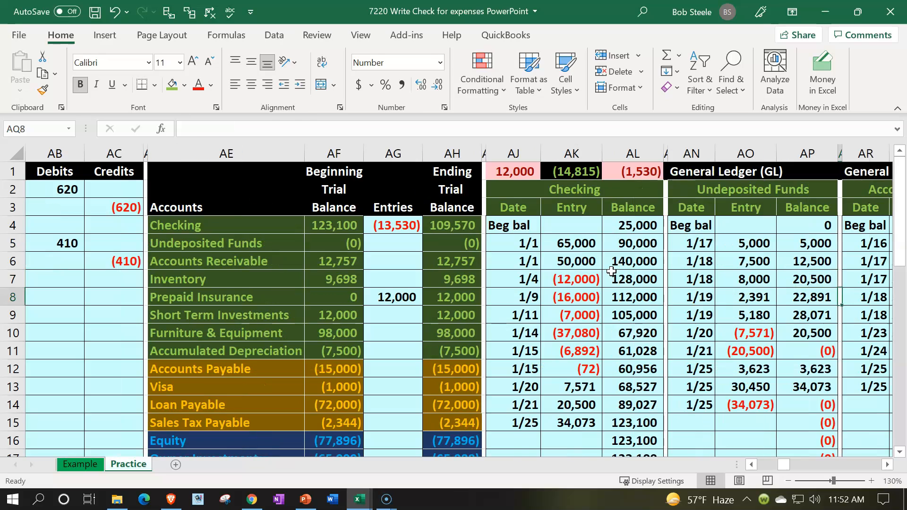
{"action": "key", "text": "Left"}
{"action": "key", "text": "Left"}
{"action": "key", "text": "Left"}
{"action": "key", "text": "Left"}
{"action": "key", "text": "Left"}
{"action": "key", "text": "Left"}
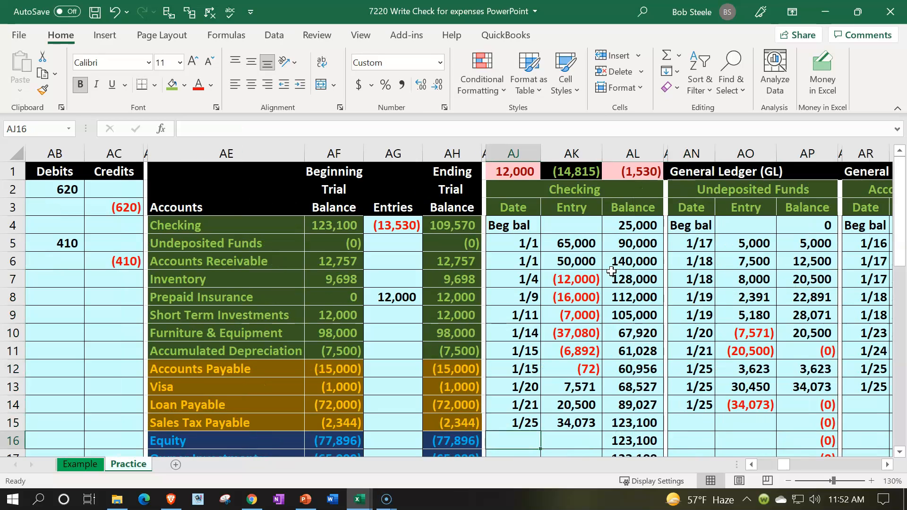
{"action": "type", "text": "1/2"}
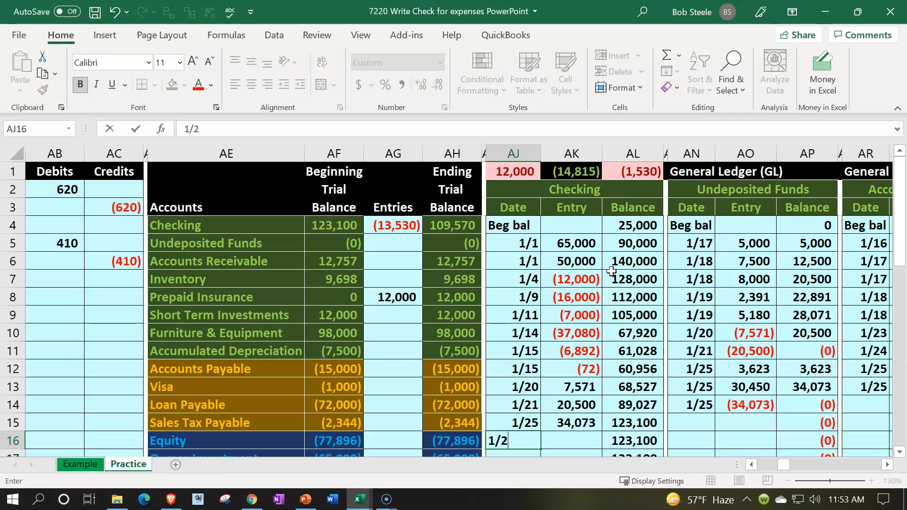
{"action": "type", "text": "6"}
{"action": "key", "text": "Tab"}
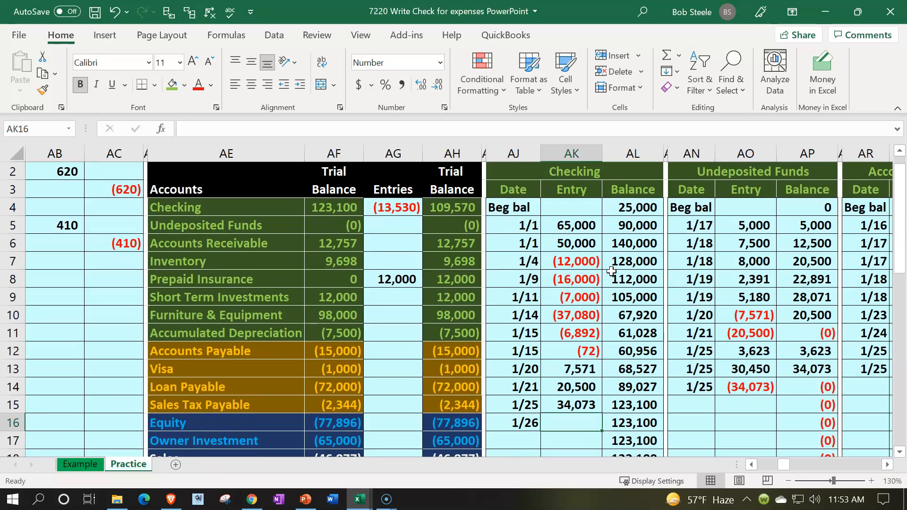
Link the Checking ledger entry in AK16 to the 1/26 Prepaid Insurance journal credit in X19
{"action": "type", "text": "="}
{"action": "key", "text": "Left"}
{"action": "key", "text": "Left"}
{"action": "key", "text": "Left"}
{"action": "key", "text": "Left"}
{"action": "key", "text": "Left"}
{"action": "key", "text": "Left"}
{"action": "key", "text": "Left"}
{"action": "key", "text": "Left"}
{"action": "key", "text": "Left"}
{"action": "key", "text": "Left"}
{"action": "key", "text": "Left"}
{"action": "key", "text": "Left"}
{"action": "key", "text": "Left"}
{"action": "key", "text": "Left"}
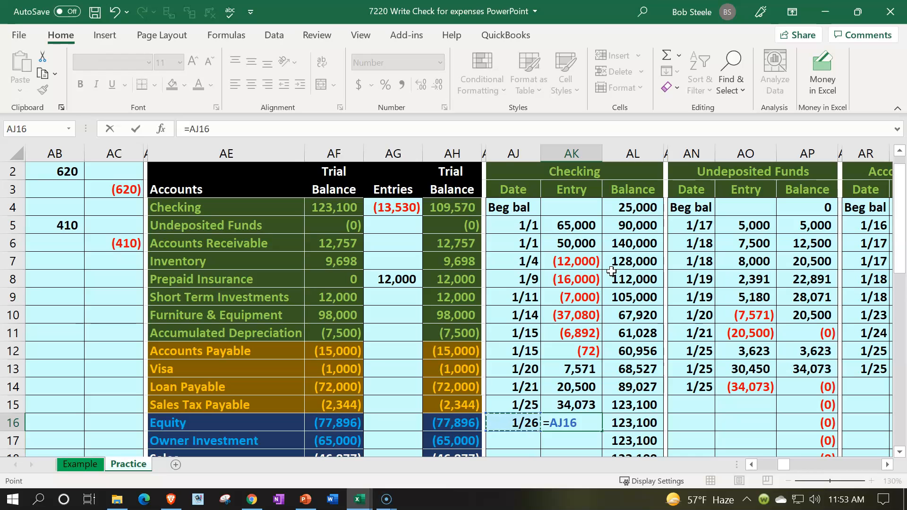
{"action": "key", "text": "Left"}
{"action": "key", "text": "Left"}
{"action": "key", "text": "Down"}
{"action": "key", "text": "Down"}
{"action": "key", "text": "Down"}
{"action": "key", "text": "Down"}
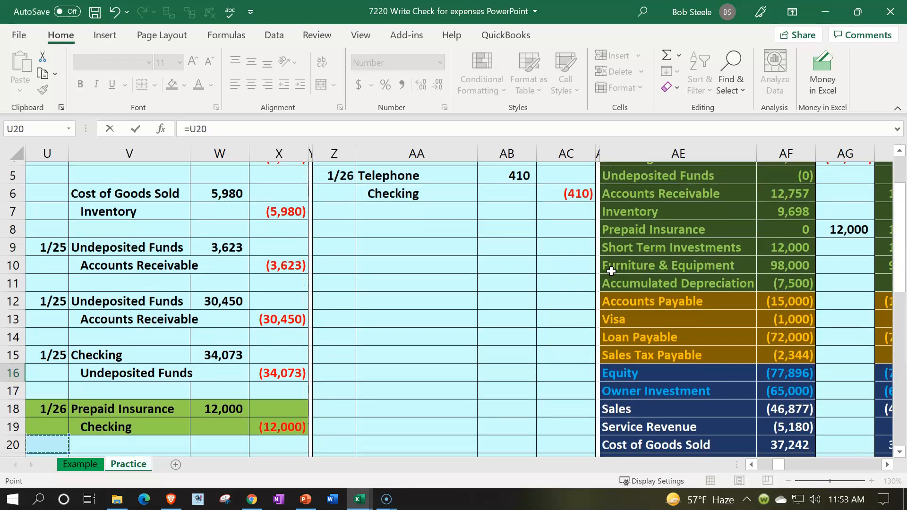
{"action": "key", "text": "Right"}
{"action": "key", "text": "Right"}
{"action": "key", "text": "Right"}
{"action": "key", "text": "Up"}
{"action": "key", "text": "Return"}
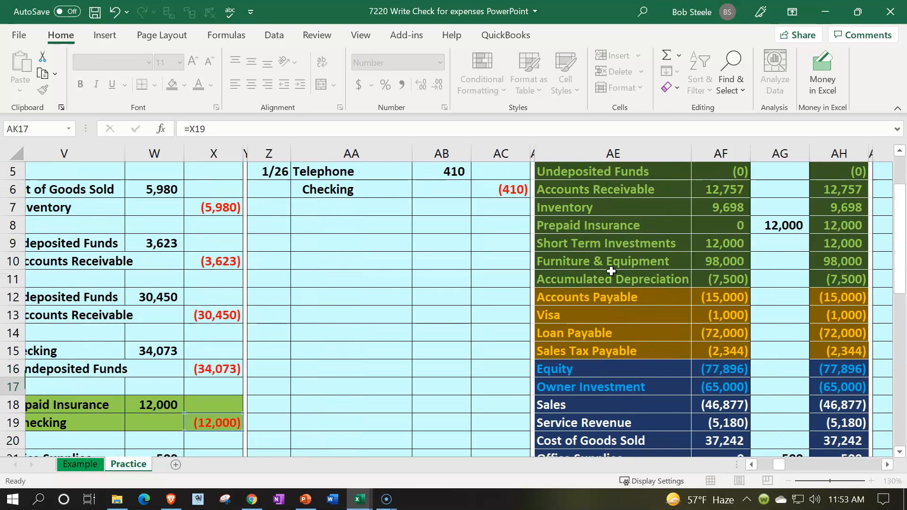
Compare the Checking ledger with its ending trial balance and inspect the check formulas in AJ1 and AL1
{"action": "key", "text": "Right"}
{"action": "key", "text": "Right"}
{"action": "key", "text": "Up"}
{"action": "key", "text": "Up"}
{"action": "key", "text": "Left"}
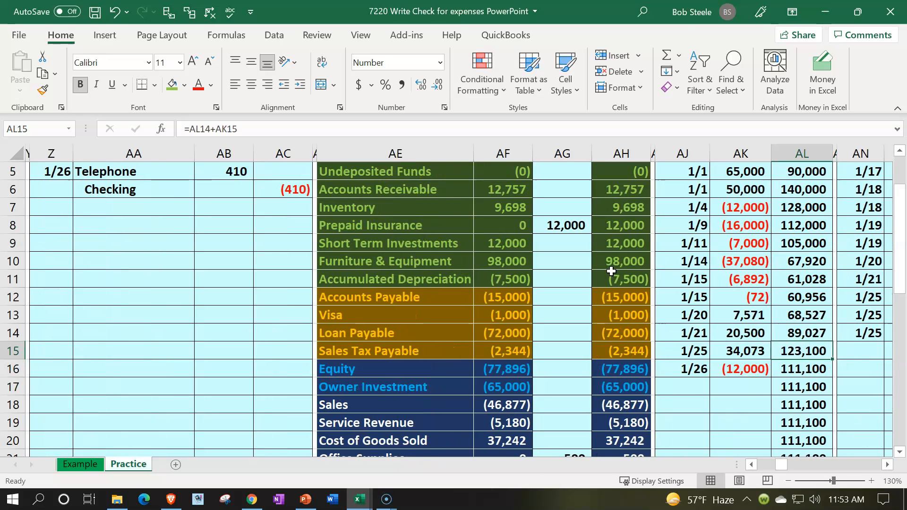
{"action": "key", "text": "Down"}
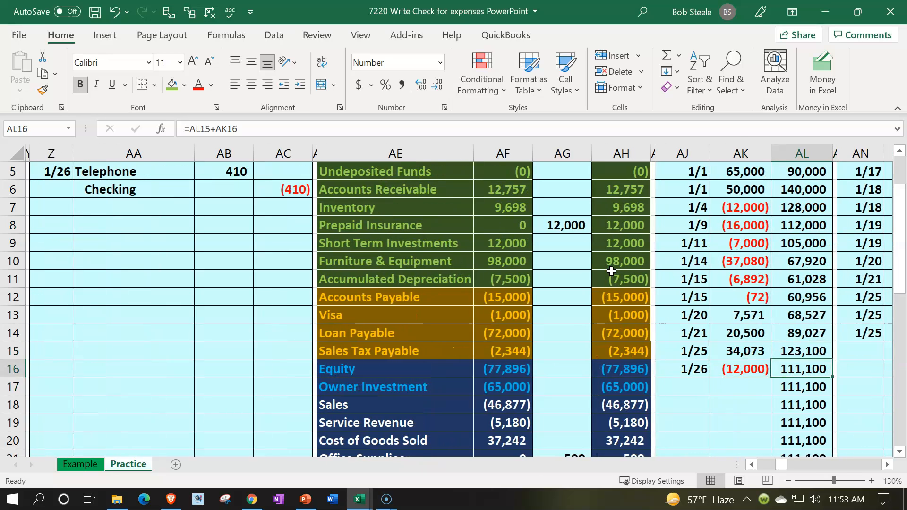
{"action": "scroll", "coordinate": [612, 271], "scroll_direction": "up", "scroll_amount": 2}
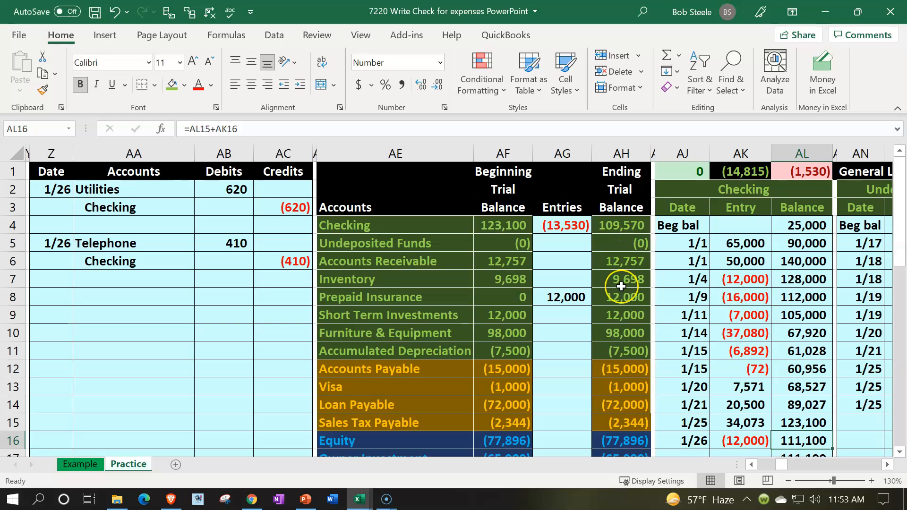
{"action": "scroll", "coordinate": [621, 286], "scroll_direction": "down", "scroll_amount": 2}
{"action": "scroll", "coordinate": [629, 241], "scroll_direction": "up", "scroll_amount": 2}
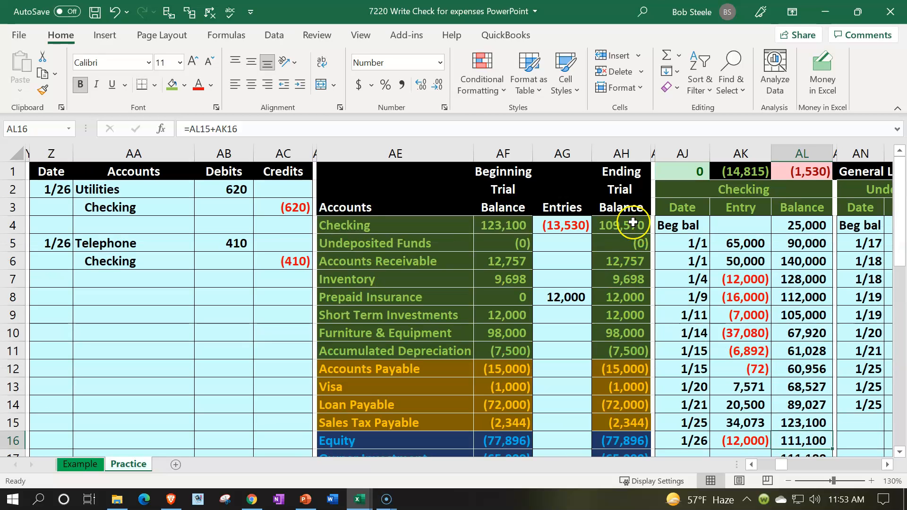
{"action": "left_click", "coordinate": [633, 222]}
{"action": "left_click", "coordinate": [665, 177]}
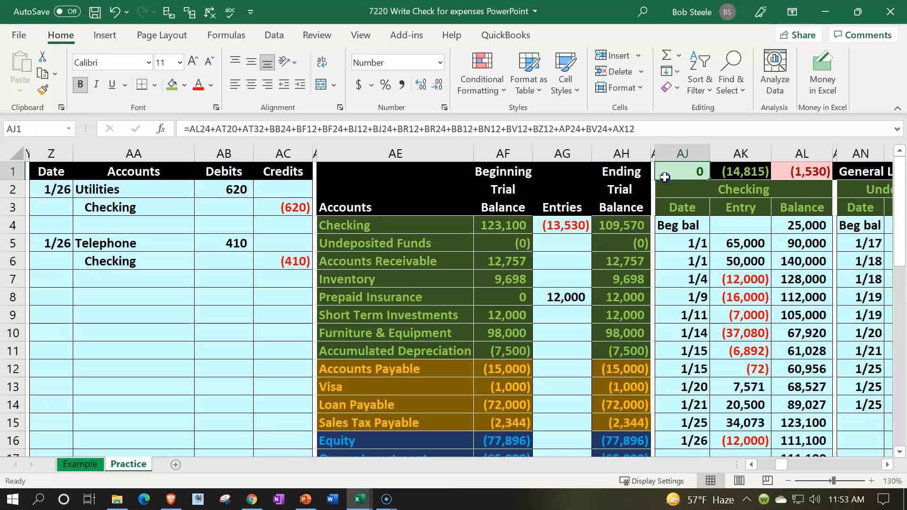
{"action": "left_click", "coordinate": [794, 169]}
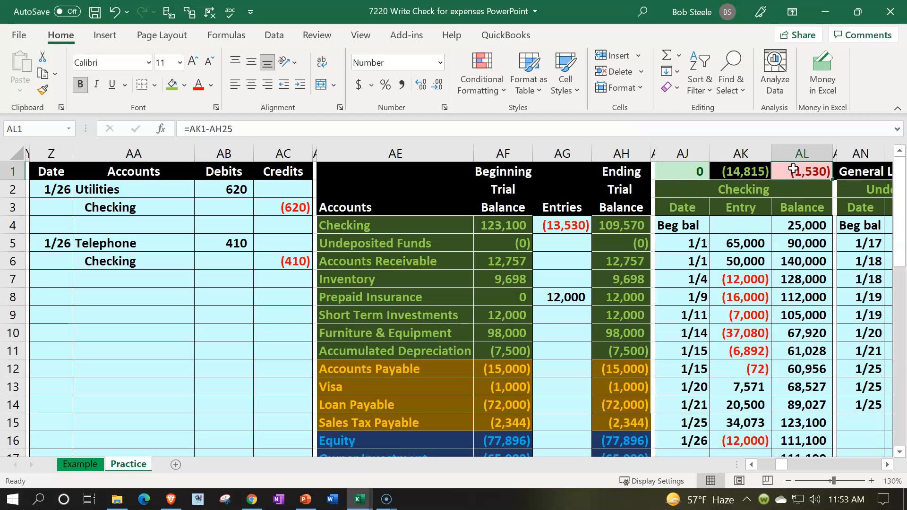
Change the fill of the posted 1/26 Prepaid Insurance journal entry in U18:X19 back to the light blue standard color
{"action": "left_click", "coordinate": [338, 408]}
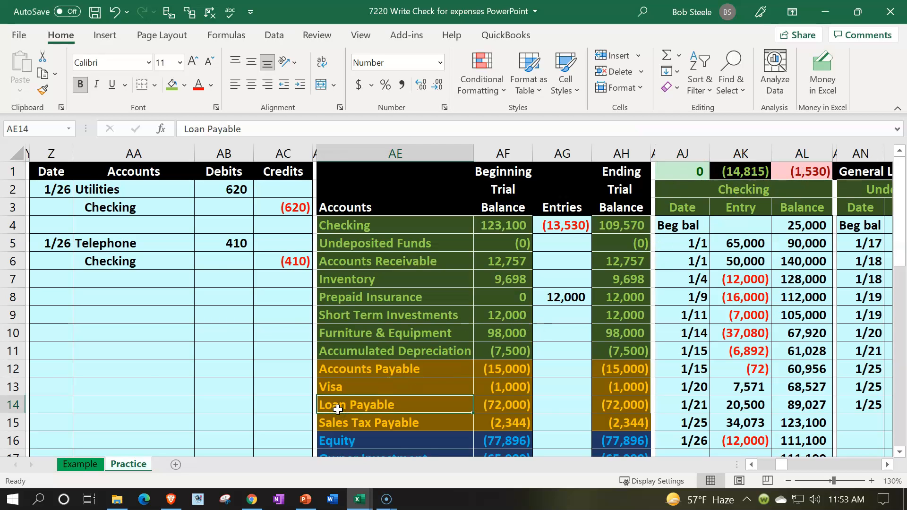
{"action": "key", "text": "Left"}
{"action": "key", "text": "Left"}
{"action": "key", "text": "Left"}
{"action": "key", "text": "Left"}
{"action": "key", "text": "Left"}
{"action": "key", "text": "Left"}
{"action": "key", "text": "Left"}
{"action": "key", "text": "Left"}
{"action": "key", "text": "Left"}
{"action": "key", "text": "Left"}
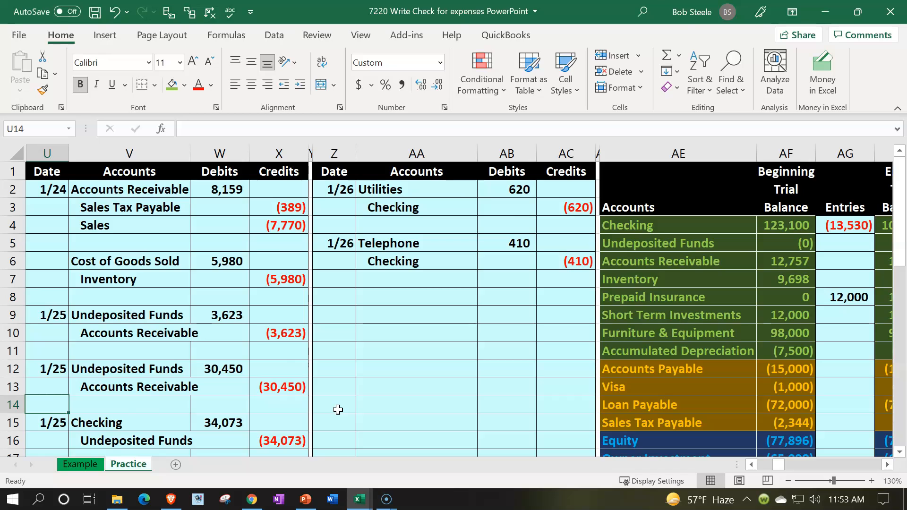
{"action": "scroll", "coordinate": [338, 410], "scroll_direction": "down", "scroll_amount": 3}
{"action": "left_click_drag", "start_coordinate": [57, 309], "coordinate": [267, 335]}
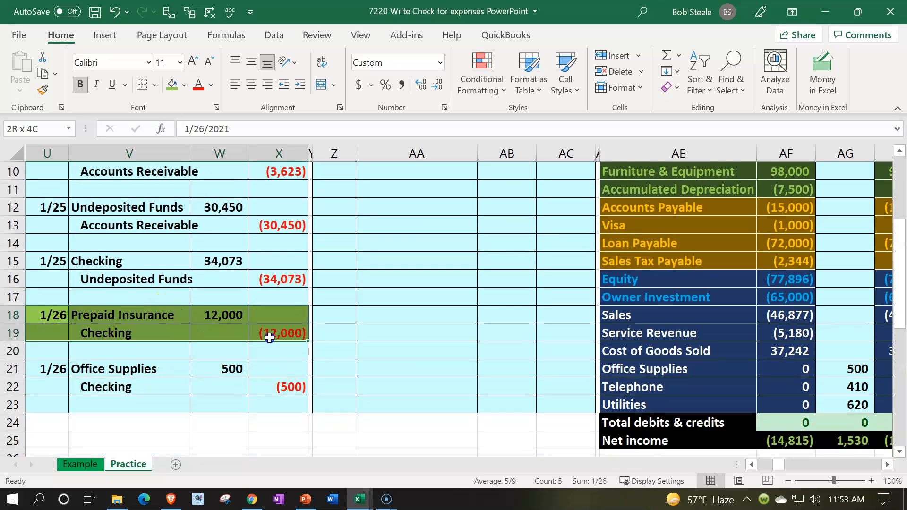
{"action": "left_click", "coordinate": [186, 85]}
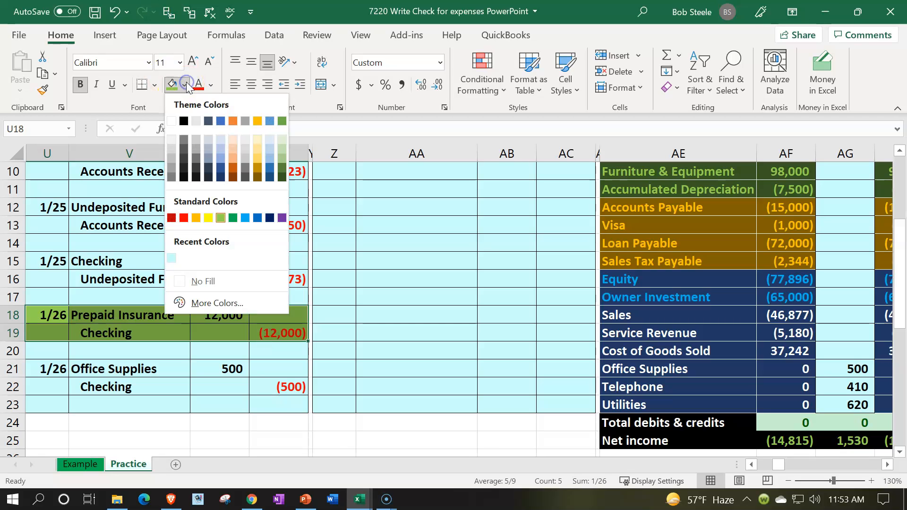
{"action": "left_click", "coordinate": [199, 303]}
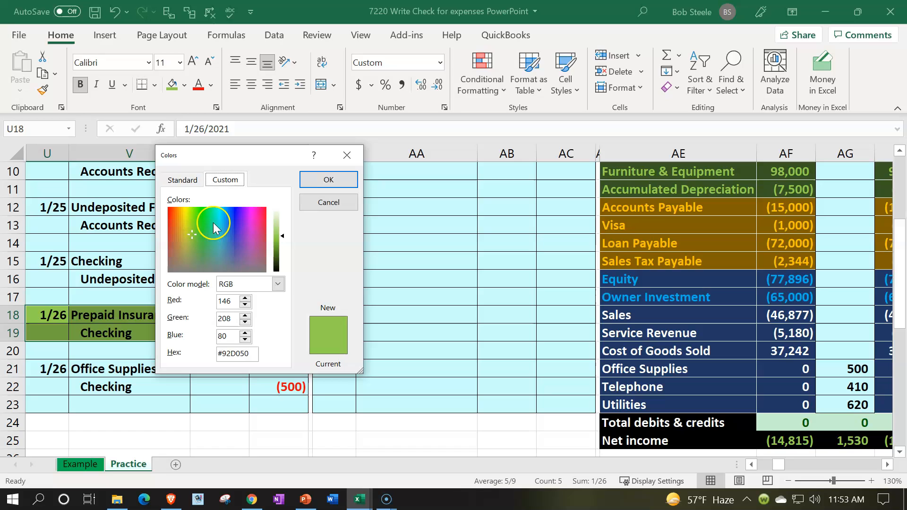
{"action": "left_click", "coordinate": [186, 180]}
{"action": "left_click", "coordinate": [209, 241]}
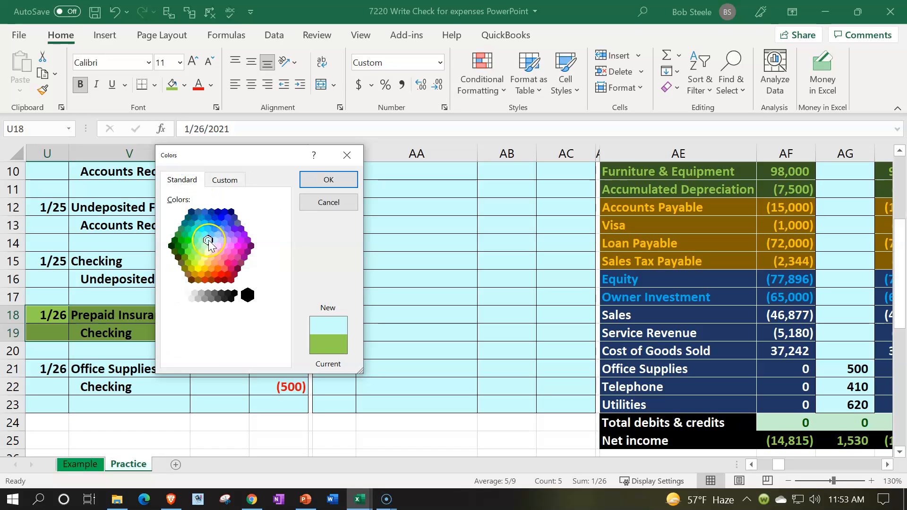
{"action": "left_click", "coordinate": [329, 179]}
Highlight the 1/26 Office Supplies journal entry in U21:X22 with a light green fill
{"action": "left_click", "coordinate": [214, 368]}
{"action": "left_click", "coordinate": [61, 368]}
{"action": "left_click_drag", "start_coordinate": [128, 366], "coordinate": [263, 381]}
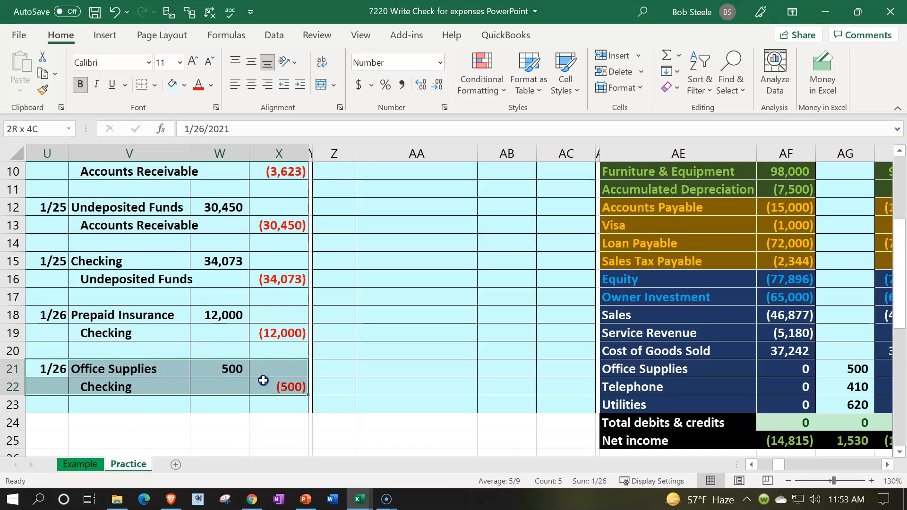
{"action": "left_click", "coordinate": [185, 85]}
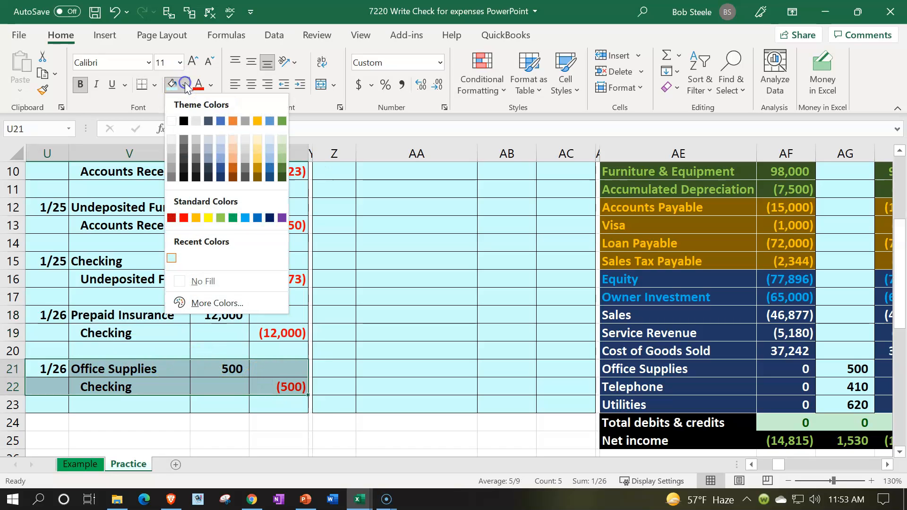
{"action": "left_click", "coordinate": [221, 218]}
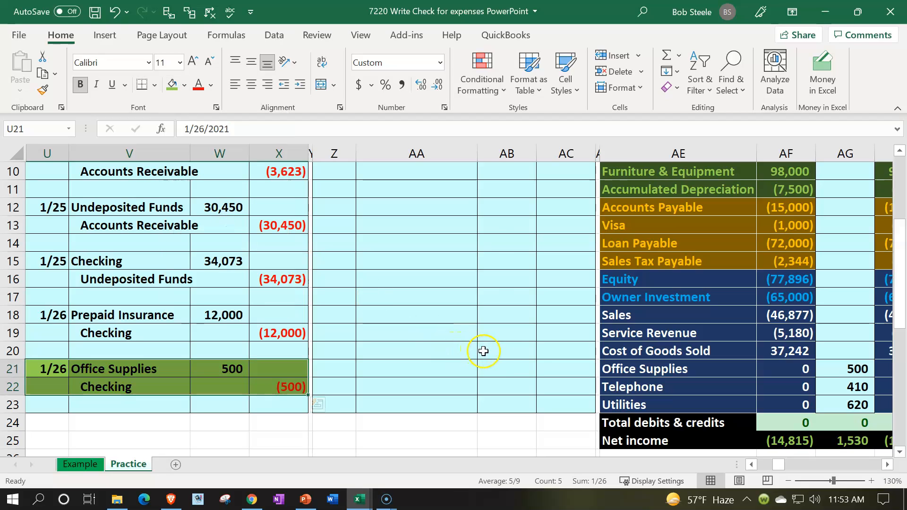
{"action": "left_click", "coordinate": [615, 366]}
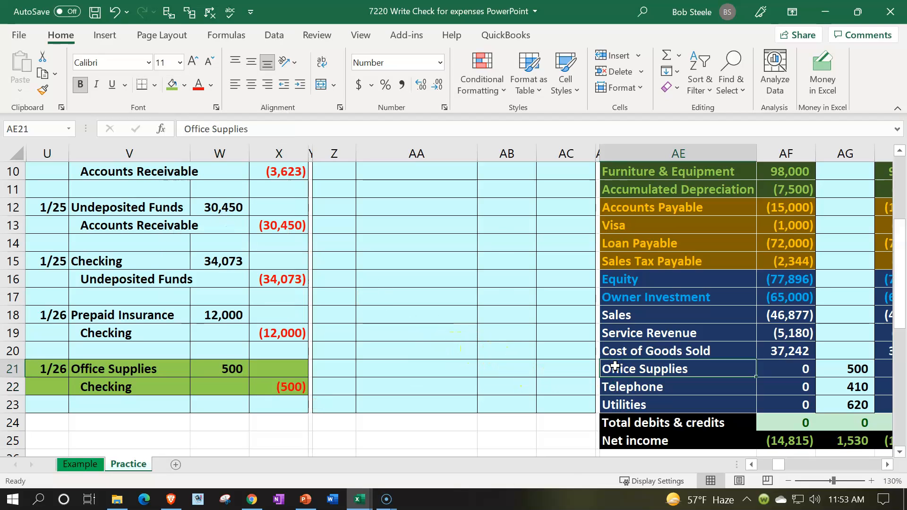
Examine the Office Supplies row of the trial balance, including its entry formula in AG21 and beginning balance in AF21
{"action": "key", "text": "Right"}
{"action": "key", "text": "Right"}
{"action": "key", "text": "Right"}
{"action": "key", "text": "Right"}
{"action": "key", "text": "Right"}
{"action": "key", "text": "Right"}
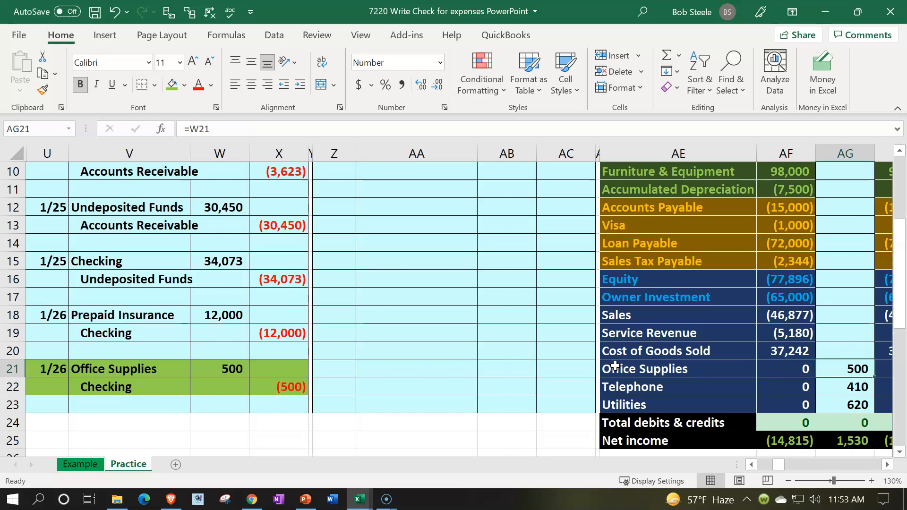
{"action": "key", "text": "Left"}
{"action": "key", "text": "Left"}
{"action": "key", "text": "Left"}
{"action": "key", "text": "Left"}
{"action": "key", "text": "Left"}
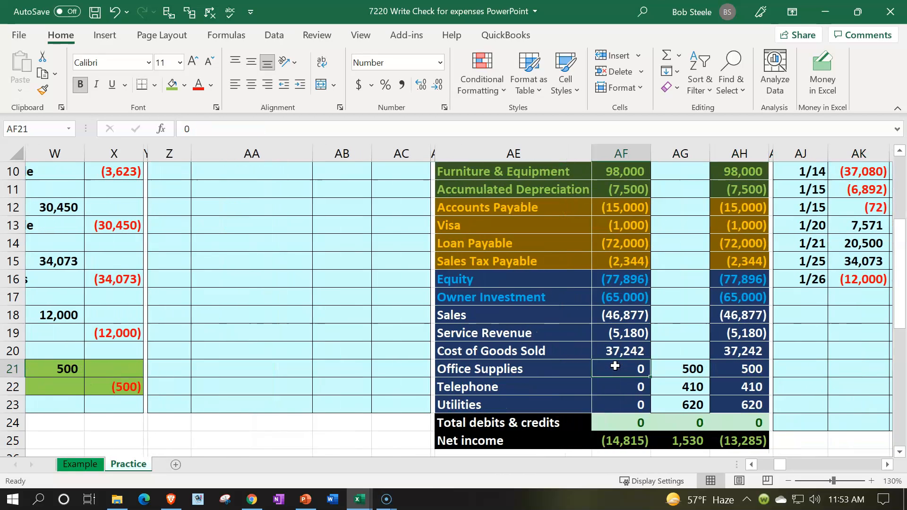
{"action": "key", "text": "Right"}
{"action": "key", "text": "Right"}
{"action": "key", "text": "Right"}
Look through the general ledger accounts from Checking to Cost of Goods Sold for an Office Supplies ledger or free space for one
{"action": "scroll", "coordinate": [614, 367], "scroll_direction": "up", "scroll_amount": 3}
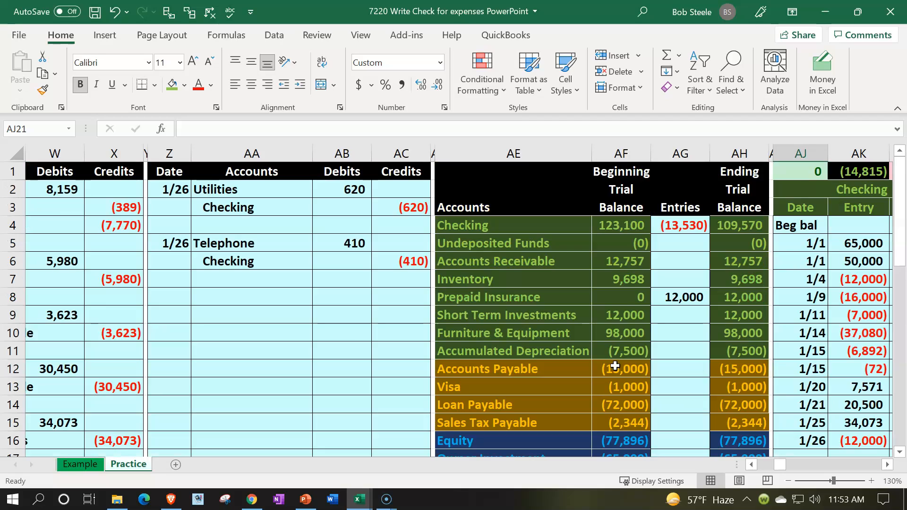
{"action": "key", "text": "Right"}
{"action": "key", "text": "Right"}
{"action": "key", "text": "Right"}
{"action": "key", "text": "Right"}
{"action": "key", "text": "Right"}
{"action": "key", "text": "Right"}
{"action": "key", "text": "Right"}
{"action": "key", "text": "Right"}
{"action": "key", "text": "Right"}
{"action": "key", "text": "Right"}
{"action": "key", "text": "Right"}
{"action": "key", "text": "Right"}
{"action": "key", "text": "Right"}
{"action": "key", "text": "Right"}
{"action": "key", "text": "Right"}
{"action": "key", "text": "Right"}
{"action": "key", "text": "Right"}
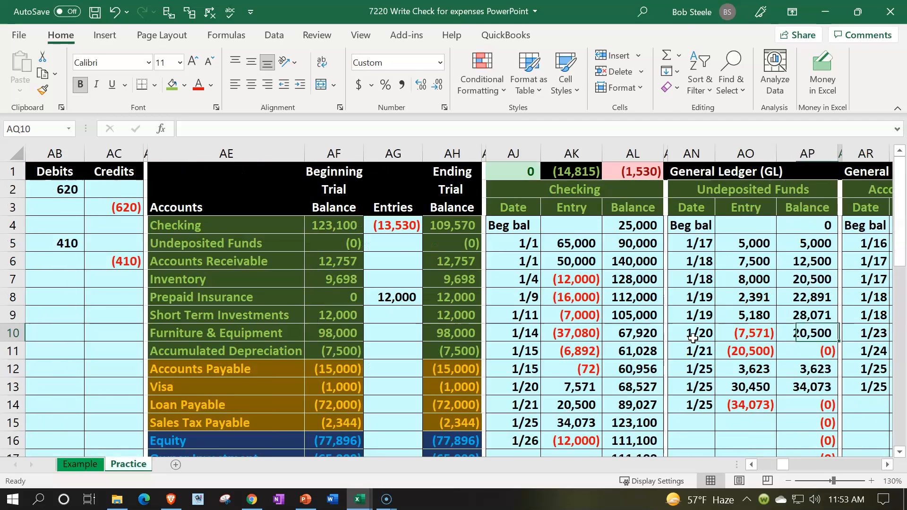
{"action": "key", "text": "Right"}
{"action": "key", "text": "Right"}
{"action": "key", "text": "Right"}
{"action": "key", "text": "Right"}
{"action": "key", "text": "Right"}
{"action": "key", "text": "Right"}
{"action": "key", "text": "Right"}
{"action": "key", "text": "Right"}
{"action": "key", "text": "Right"}
{"action": "key", "text": "Right"}
{"action": "key", "text": "Right"}
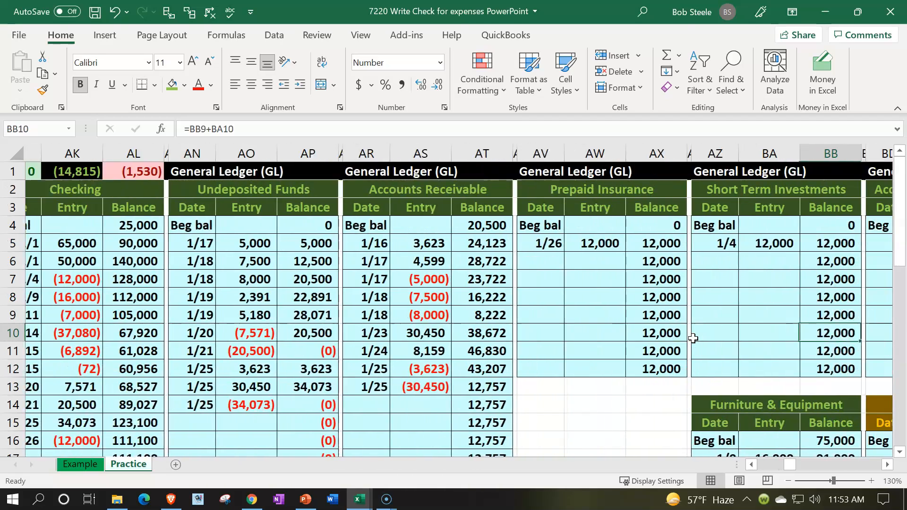
{"action": "key", "text": "Right"}
{"action": "key", "text": "Right"}
{"action": "key", "text": "Right"}
{"action": "key", "text": "Right"}
{"action": "key", "text": "Right"}
{"action": "key", "text": "Right"}
{"action": "key", "text": "Right"}
{"action": "key", "text": "Right"}
{"action": "key", "text": "Right"}
{"action": "key", "text": "Right"}
{"action": "key", "text": "Right"}
{"action": "key", "text": "Right"}
{"action": "key", "text": "Right"}
{"action": "key", "text": "Right"}
{"action": "key", "text": "Right"}
{"action": "key", "text": "Right"}
{"action": "key", "text": "Right"}
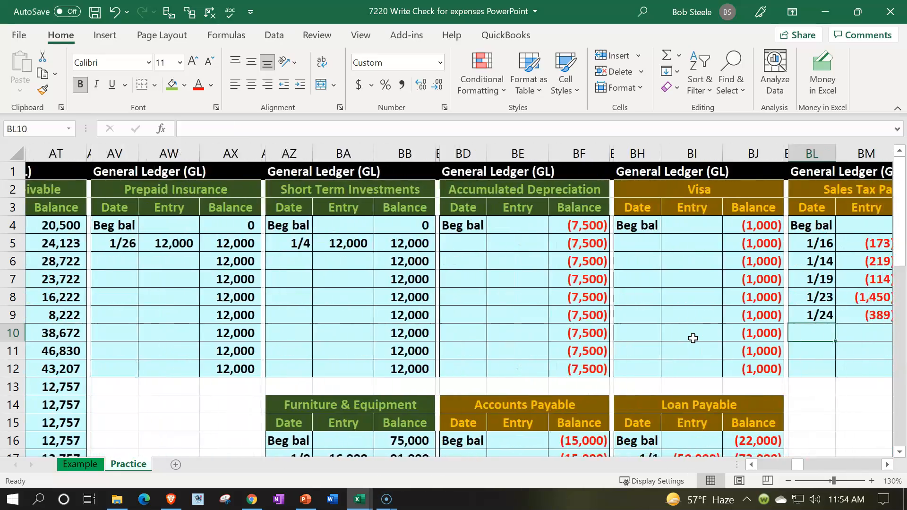
{"action": "key", "text": "Right"}
{"action": "key", "text": "Right"}
{"action": "key", "text": "Right"}
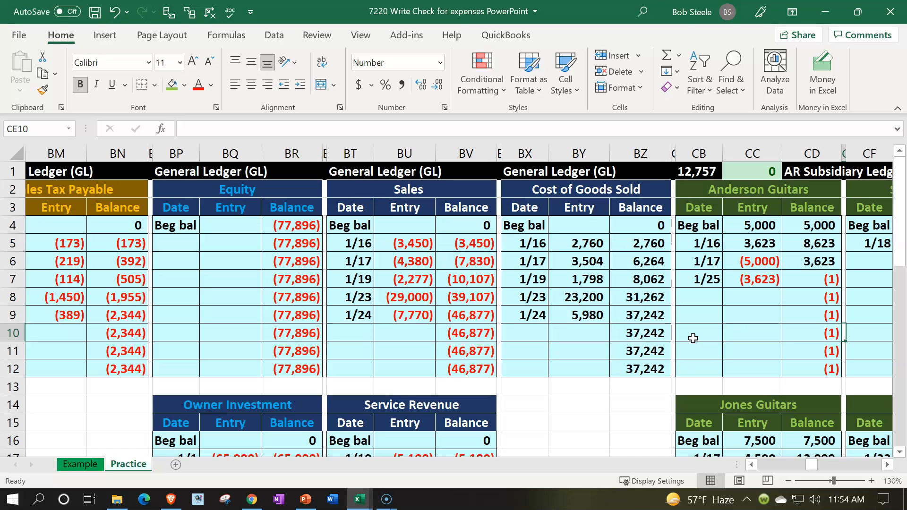
{"action": "scroll", "coordinate": [694, 339], "scroll_direction": "down", "scroll_amount": 1}
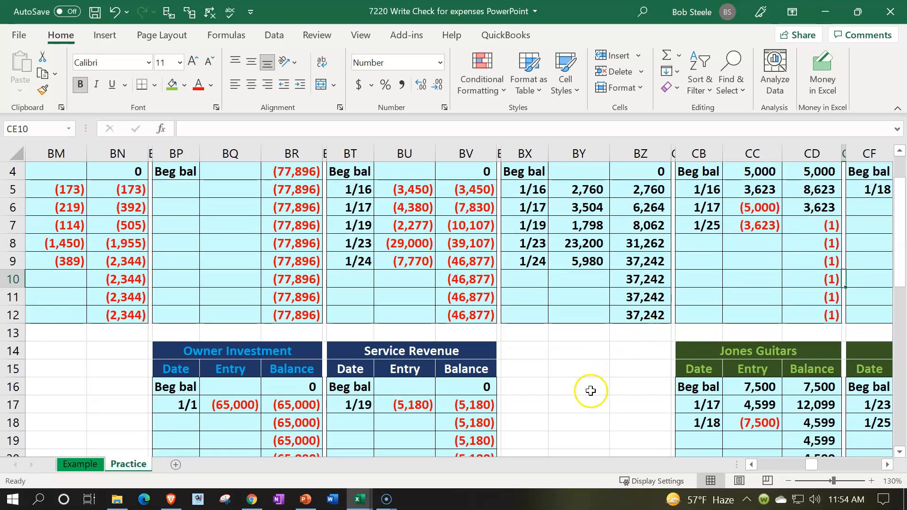
{"action": "scroll", "coordinate": [552, 438], "scroll_direction": "up", "scroll_amount": 1}
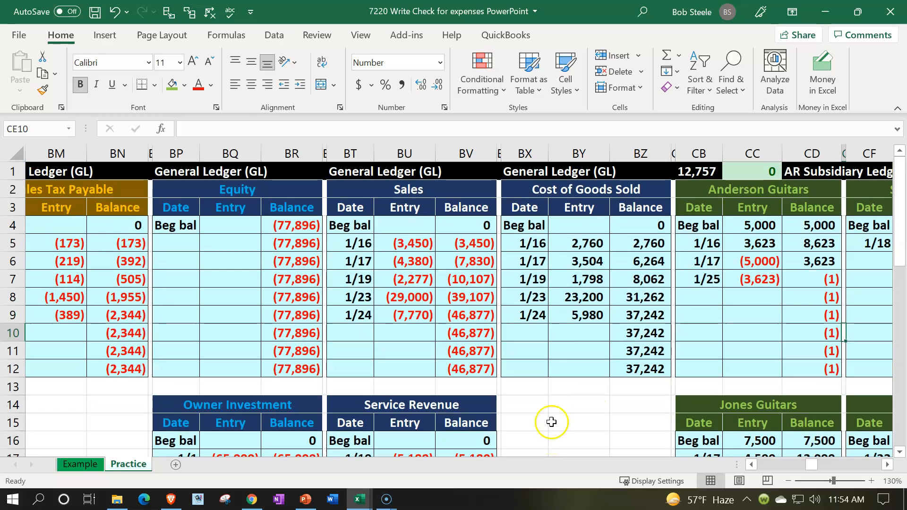
Copy the Cost of Goods Sold ledger in BX2:BZ12 to BX14 and clear the copied dates and entries in BX17:BY21
{"action": "left_click_drag", "start_coordinate": [533, 188], "coordinate": [642, 360]}
{"action": "key", "text": "ctrl+c"}
{"action": "scroll", "coordinate": [628, 356], "scroll_direction": "down", "scroll_amount": 2}
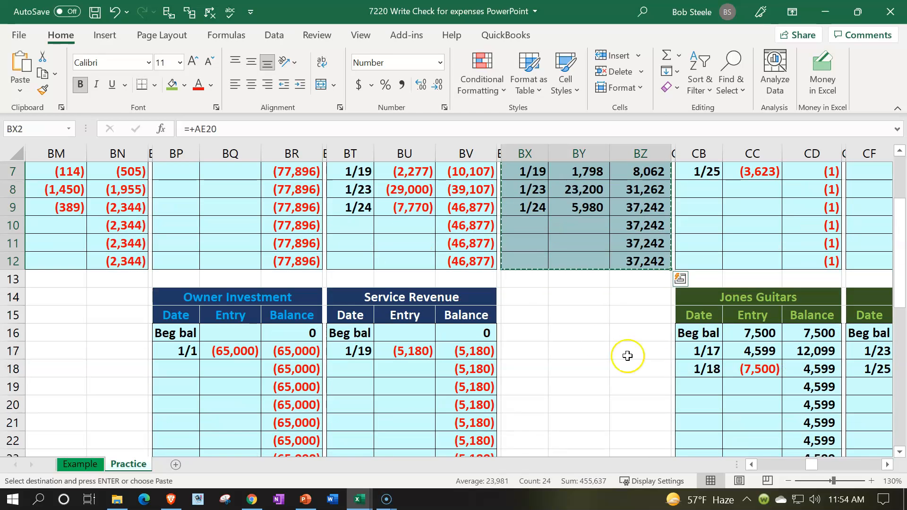
{"action": "left_click", "coordinate": [534, 301]}
{"action": "key", "text": "ctrl+v"}
{"action": "left_click_drag", "start_coordinate": [537, 350], "coordinate": [563, 416]}
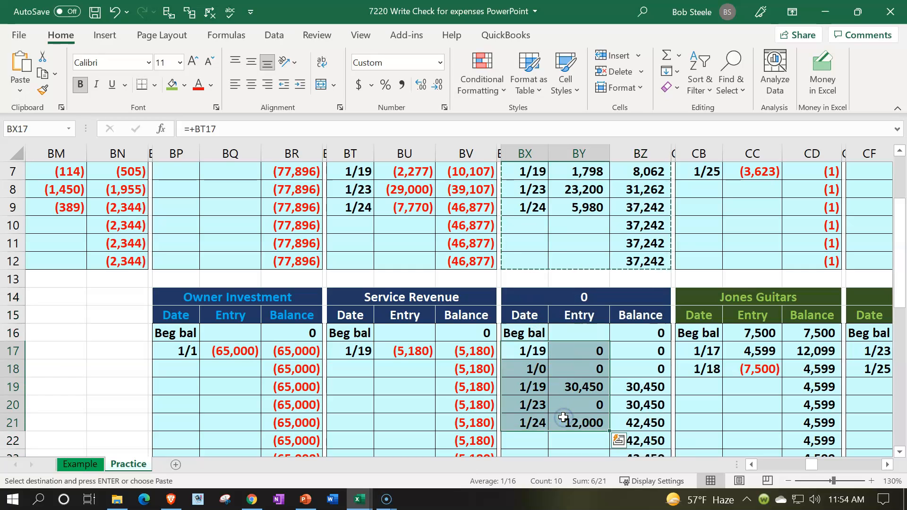
{"action": "key", "text": "Delete"}
Link the new ledger's title in BX14 to the Office Supplies account name in trial balance cell AE21
{"action": "left_click", "coordinate": [526, 301]}
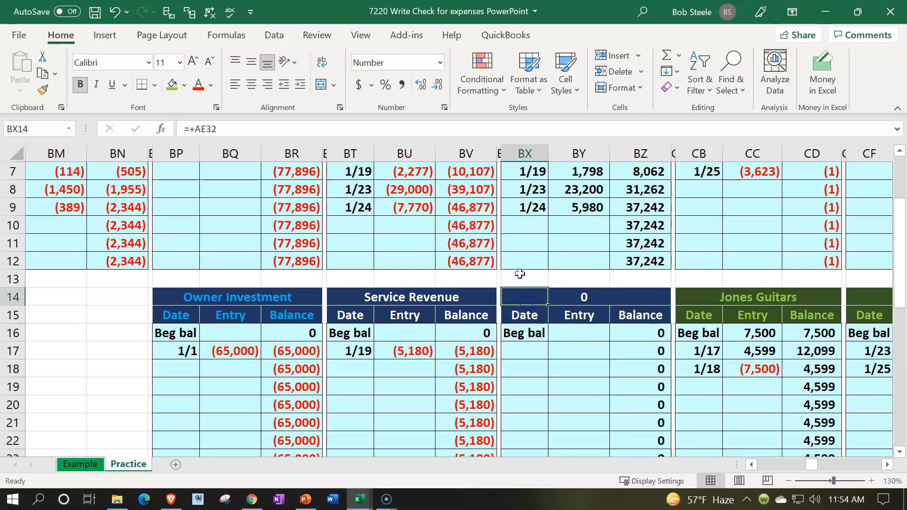
{"action": "type", "text": "="}
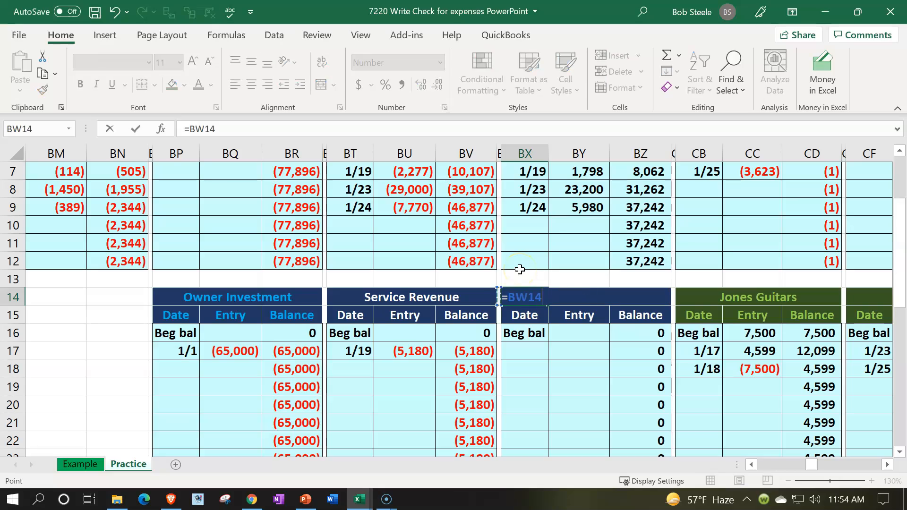
{"action": "key", "text": "Left"}
{"action": "key", "text": "Left"}
{"action": "key", "text": "Left"}
{"action": "key", "text": "Left"}
{"action": "key", "text": "Left"}
{"action": "key", "text": "Left"}
{"action": "key", "text": "Left"}
{"action": "key", "text": "Left"}
{"action": "key", "text": "Left"}
{"action": "key", "text": "Left"}
{"action": "key", "text": "Left"}
{"action": "key", "text": "Left"}
{"action": "key", "text": "Left"}
{"action": "key", "text": "Left"}
{"action": "key", "text": "Left"}
{"action": "key", "text": "Left"}
{"action": "key", "text": "Left"}
{"action": "key", "text": "Left"}
{"action": "key", "text": "Left"}
{"action": "key", "text": "Left"}
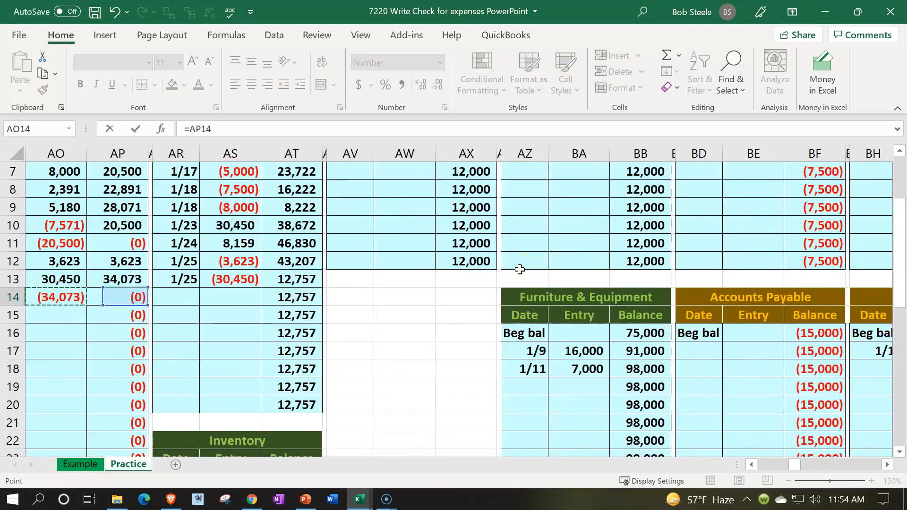
{"action": "key", "text": "Left"}
{"action": "key", "text": "Left"}
{"action": "key", "text": "Left"}
{"action": "key", "text": "Down"}
{"action": "key", "text": "Down"}
{"action": "key", "text": "Down"}
{"action": "key", "text": "Down"}
{"action": "key", "text": "Down"}
{"action": "key", "text": "Down"}
{"action": "key", "text": "Down"}
{"action": "key", "text": "Down"}
{"action": "key", "text": "Down"}
{"action": "key", "text": "Down"}
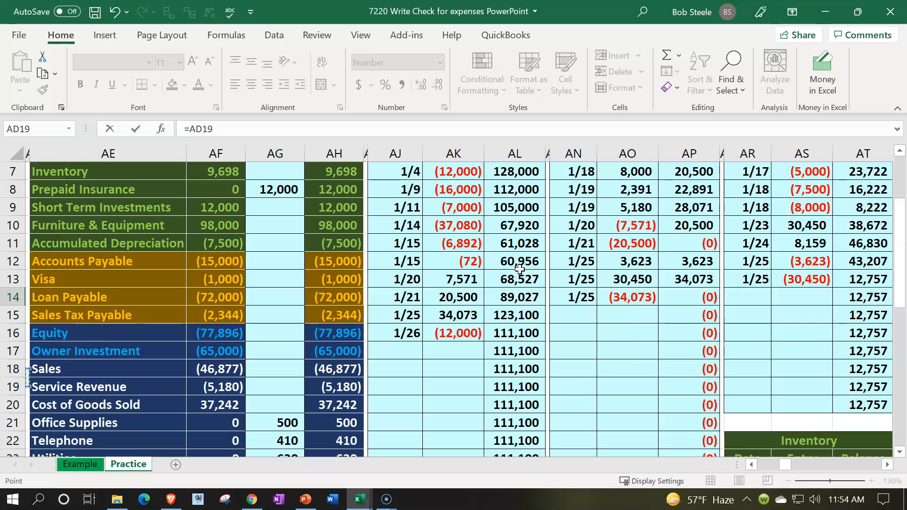
{"action": "key", "text": "Down"}
{"action": "key", "text": "Up"}
{"action": "key", "text": "Up"}
{"action": "key", "text": "Up"}
{"action": "key", "text": "Left"}
{"action": "key", "text": "Left"}
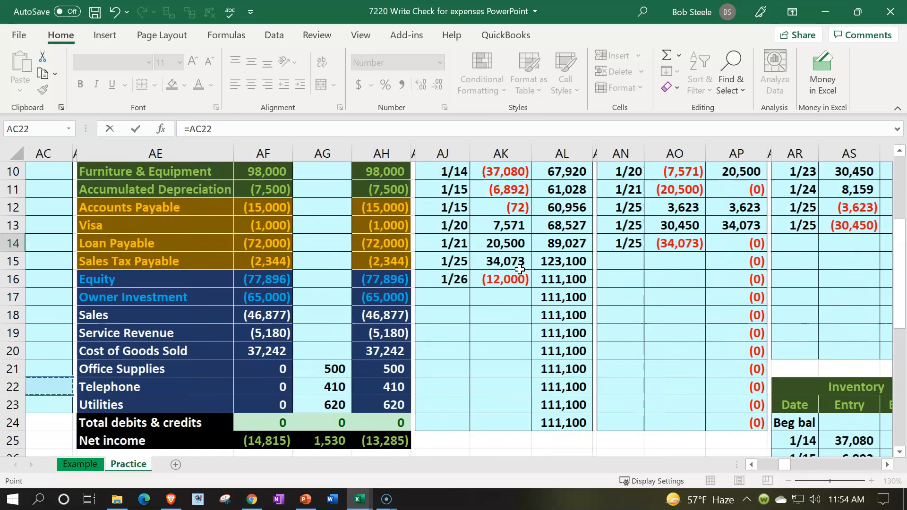
{"action": "key", "text": "Right"}
{"action": "key", "text": "Right"}
{"action": "key", "text": "Right"}
{"action": "key", "text": "Up"}
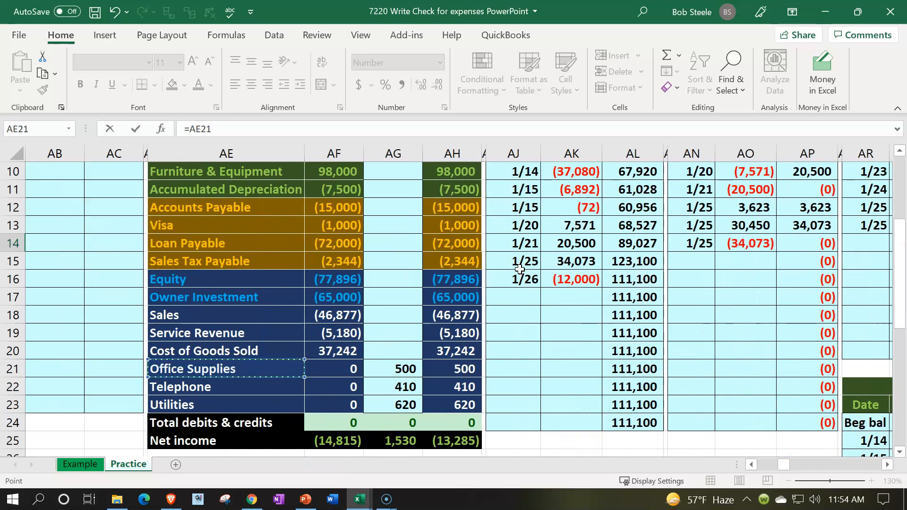
{"action": "key", "text": "Return"}
Enter the date 1/26 in BX17, the first row below the Office Supplies ledger's beginning balance
{"action": "key", "text": "Right"}
{"action": "key", "text": "Right"}
{"action": "key", "text": "Right"}
{"action": "key", "text": "Right"}
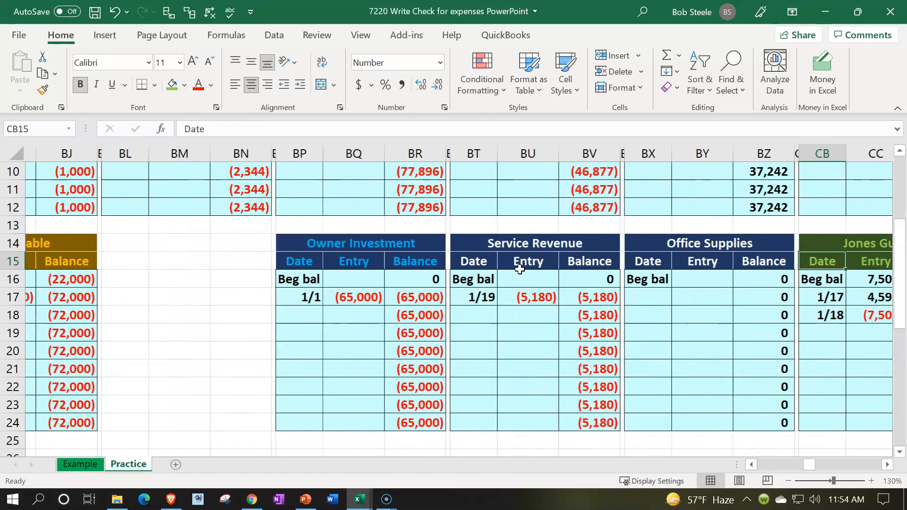
{"action": "key", "text": "Right"}
{"action": "key", "text": "Right"}
{"action": "key", "text": "Left"}
{"action": "key", "text": "Left"}
{"action": "key", "text": "Left"}
{"action": "key", "text": "Left"}
{"action": "key", "text": "Left"}
{"action": "key", "text": "Left"}
{"action": "key", "text": "Down"}
{"action": "key", "text": "Down"}
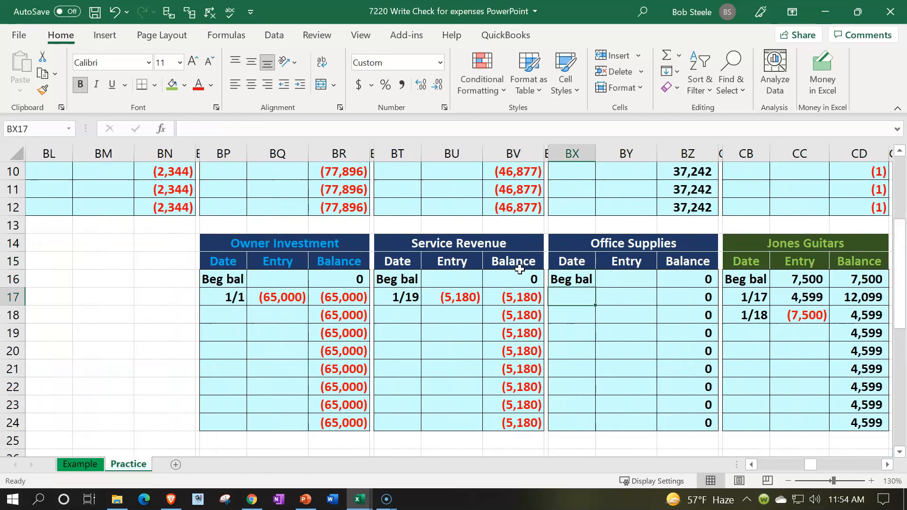
{"action": "type", "text": "1/26"}
{"action": "key", "text": "Return"}
Link the Office Supplies ledger's 1/26 entry in BY17 to the 500 debit in journal cell W21
{"action": "key", "text": "Right"}
{"action": "key", "text": "Up"}
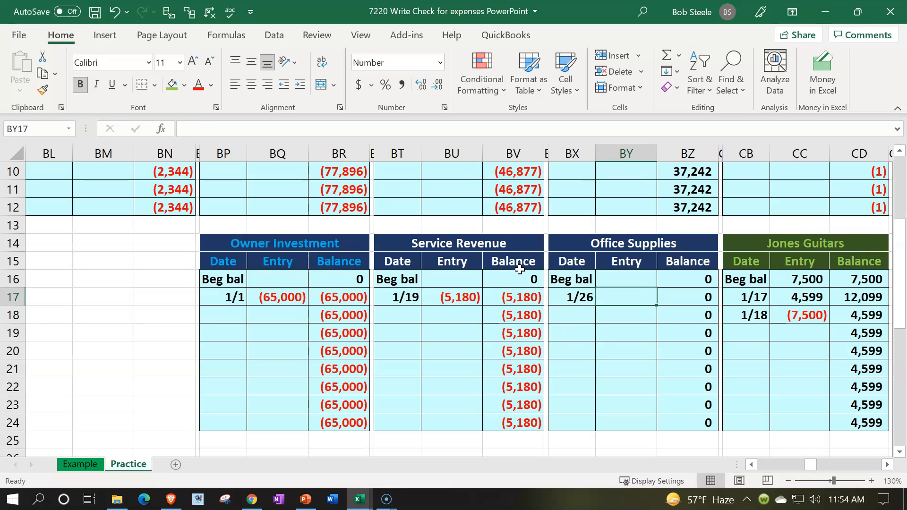
{"action": "type", "text": "="}
{"action": "key", "text": "Left"}
{"action": "key", "text": "Left"}
{"action": "key", "text": "Left"}
{"action": "key", "text": "Left"}
{"action": "key", "text": "Left"}
{"action": "key", "text": "Left"}
{"action": "key", "text": "Left"}
{"action": "key", "text": "Left"}
{"action": "key", "text": "Left"}
{"action": "key", "text": "Left"}
{"action": "key", "text": "Left"}
{"action": "key", "text": "Left"}
{"action": "key", "text": "Left"}
{"action": "key", "text": "Left"}
{"action": "key", "text": "Left"}
{"action": "key", "text": "Left"}
{"action": "key", "text": "Left"}
{"action": "key", "text": "Left"}
{"action": "key", "text": "Left"}
{"action": "key", "text": "Left"}
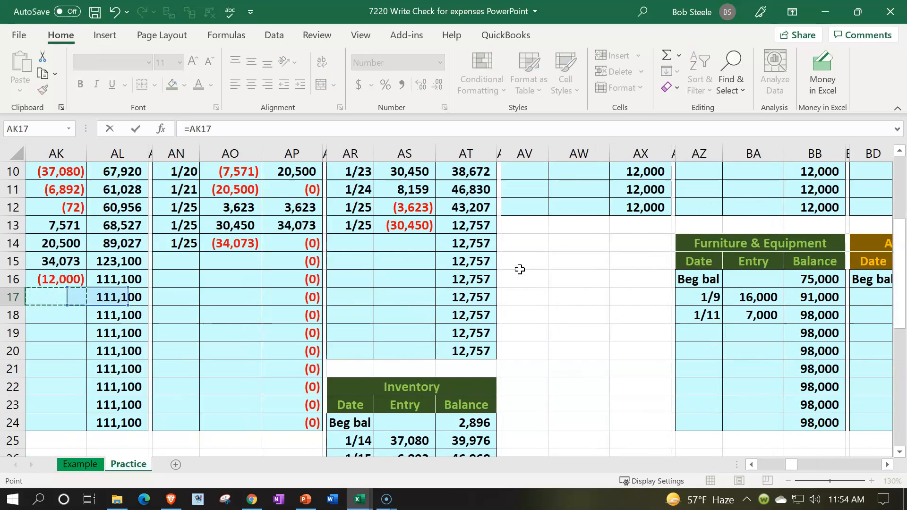
{"action": "key", "text": "Left"}
{"action": "key", "text": "Left"}
{"action": "key", "text": "Left"}
{"action": "key", "text": "Left"}
{"action": "key", "text": "Left"}
{"action": "key", "text": "Left"}
{"action": "key", "text": "Left"}
{"action": "key", "text": "Left"}
{"action": "key", "text": "Left"}
{"action": "key", "text": "Left"}
{"action": "key", "text": "Left"}
{"action": "key", "text": "Left"}
{"action": "key", "text": "Left"}
{"action": "key", "text": "Left"}
{"action": "key", "text": "Left"}
{"action": "key", "text": "Left"}
{"action": "key", "text": "Down"}
{"action": "key", "text": "Down"}
{"action": "key", "text": "Down"}
{"action": "key", "text": "Down"}
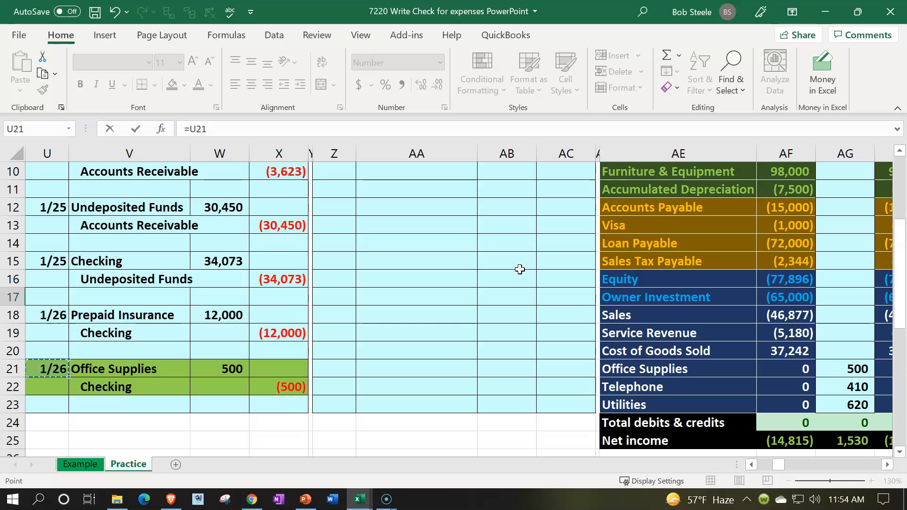
{"action": "key", "text": "Tab"}
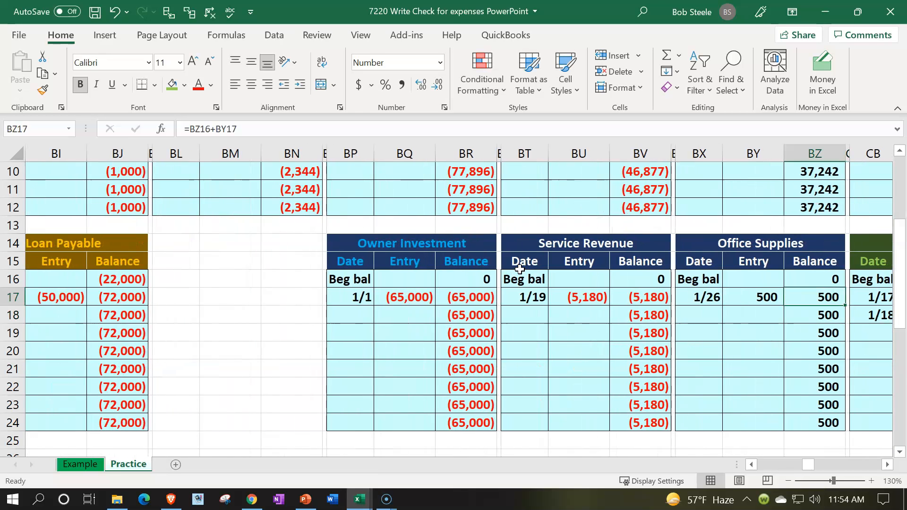
Add the Office Supplies ledger's ending balance in BZ24 to the general ledger check formula in AJ1
{"action": "key", "text": "Up"}
{"action": "key", "text": "Up"}
{"action": "key", "text": "Up"}
{"action": "key", "text": "Up"}
{"action": "key", "text": "Up"}
{"action": "key", "text": "Up"}
{"action": "key", "text": "Up"}
{"action": "key", "text": "Up"}
{"action": "key", "text": "Up"}
{"action": "key", "text": "Up"}
{"action": "key", "text": "Up"}
{"action": "key", "text": "Up"}
{"action": "key", "text": "Up"}
{"action": "key", "text": "Up"}
{"action": "key", "text": "Up"}
{"action": "key", "text": "Up"}
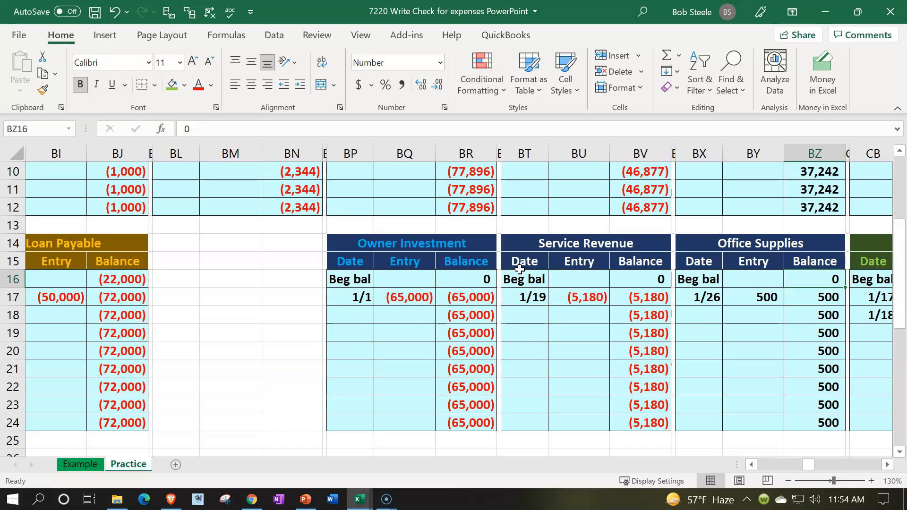
{"action": "key", "text": "Left"}
{"action": "key", "text": "Left"}
{"action": "key", "text": "Left"}
{"action": "key", "text": "Left"}
{"action": "key", "text": "Left"}
{"action": "key", "text": "Left"}
{"action": "key", "text": "Left"}
{"action": "key", "text": "Left"}
{"action": "key", "text": "Left"}
{"action": "key", "text": "Left"}
{"action": "key", "text": "Left"}
{"action": "key", "text": "Left"}
{"action": "key", "text": "Left"}
{"action": "key", "text": "Left"}
{"action": "key", "text": "Left"}
{"action": "key", "text": "Left"}
{"action": "key", "text": "Left"}
{"action": "key", "text": "Left"}
{"action": "key", "text": "Left"}
{"action": "key", "text": "Left"}
{"action": "key", "text": "Left"}
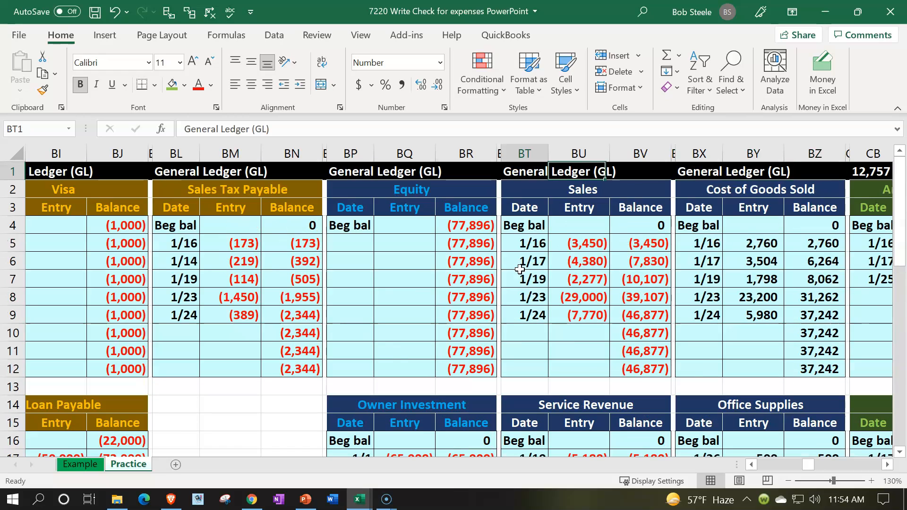
{"action": "key", "text": "Left"}
{"action": "key", "text": "Left"}
{"action": "key", "text": "Left"}
{"action": "key", "text": "Left"}
{"action": "key", "text": "Left"}
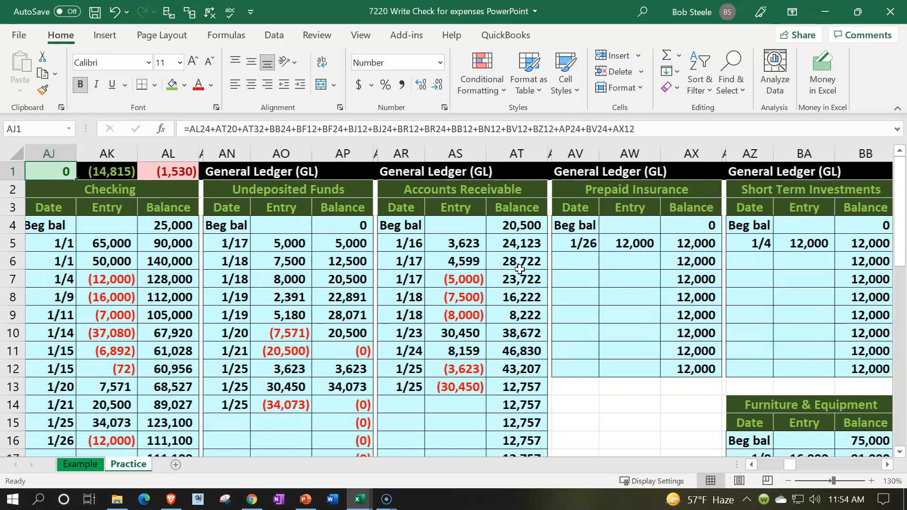
{"action": "key", "text": "Right"}
{"action": "key", "text": "Right"}
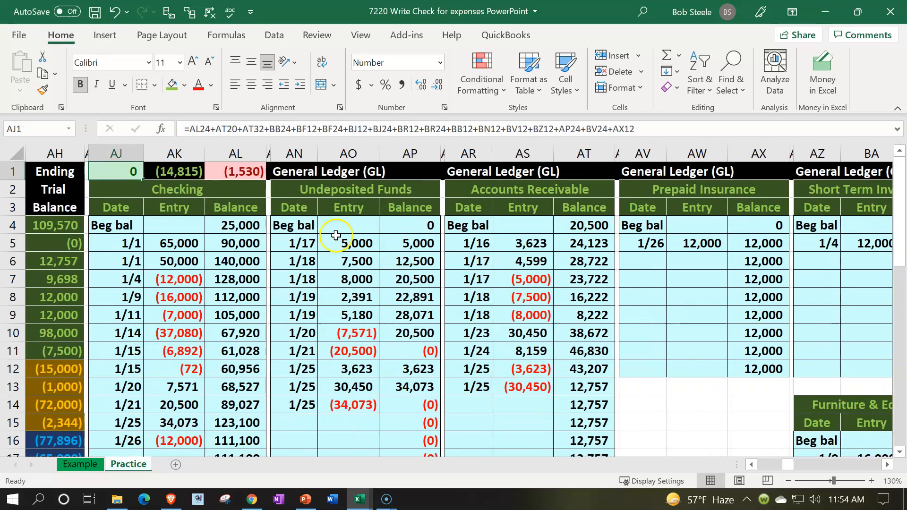
{"action": "double_click", "coordinate": [124, 175]}
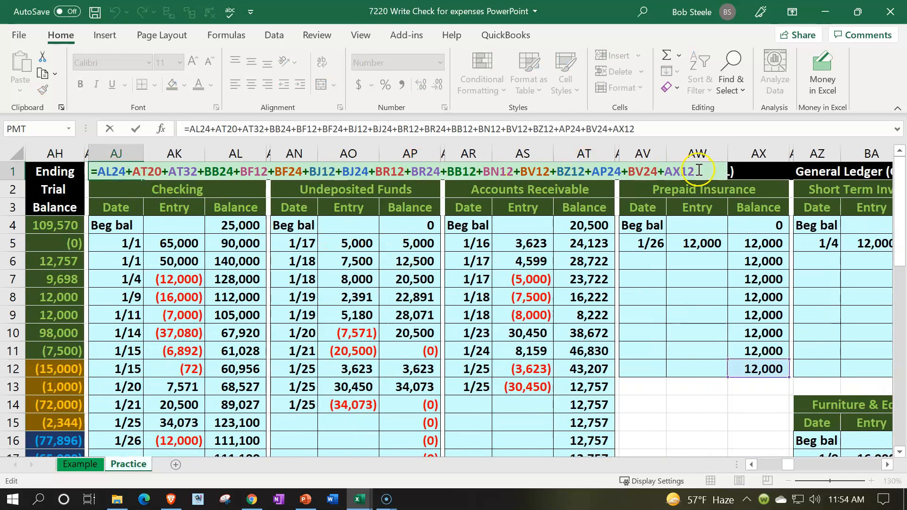
{"action": "type", "text": "+"}
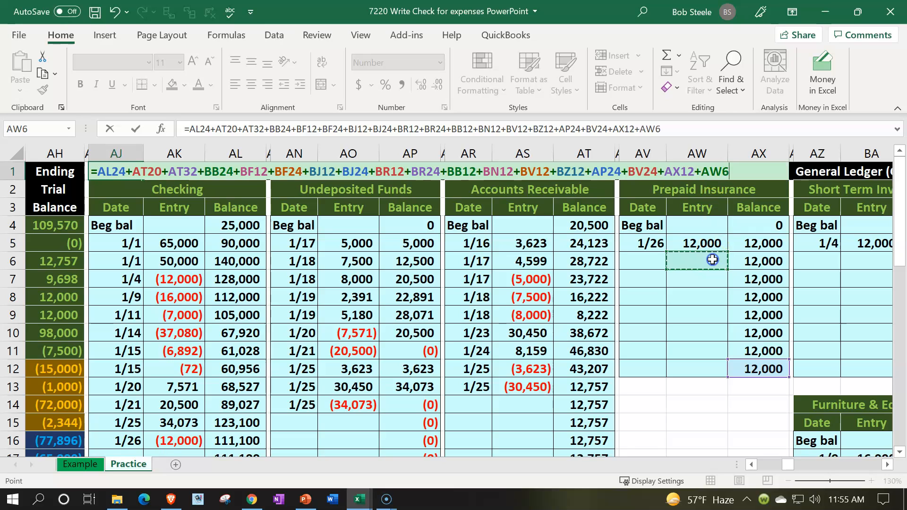
{"action": "key", "text": "Right"}
{"action": "key", "text": "Right"}
{"action": "key", "text": "Right"}
{"action": "key", "text": "Right"}
{"action": "key", "text": "Right"}
{"action": "key", "text": "Right"}
{"action": "key", "text": "Right"}
{"action": "key", "text": "Right"}
{"action": "key", "text": "Right"}
{"action": "key", "text": "Right"}
{"action": "key", "text": "Right"}
{"action": "key", "text": "Right"}
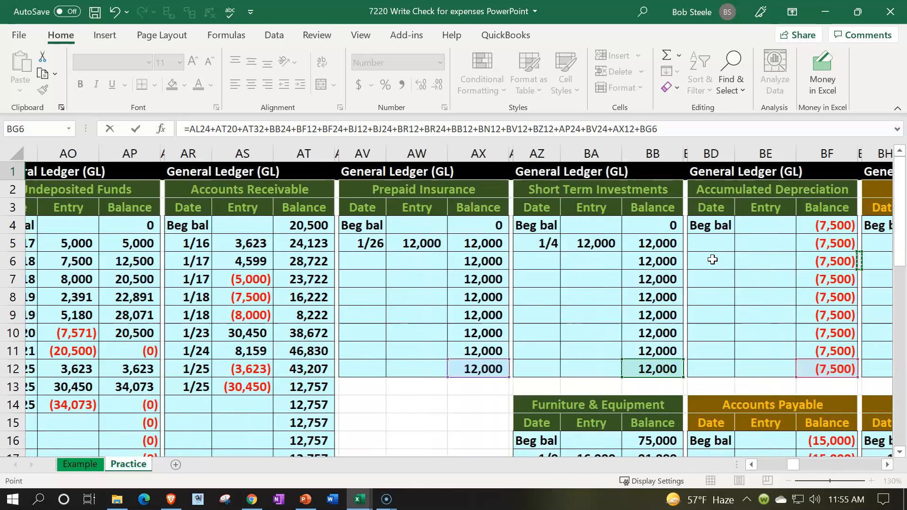
{"action": "key", "text": "Right"}
{"action": "key", "text": "Right"}
{"action": "key", "text": "Right"}
{"action": "key", "text": "Right"}
{"action": "key", "text": "Right"}
{"action": "key", "text": "Right"}
{"action": "key", "text": "Right"}
{"action": "key", "text": "Right"}
{"action": "key", "text": "Right"}
{"action": "key", "text": "Right"}
{"action": "key", "text": "Right"}
{"action": "key", "text": "Right"}
{"action": "key", "text": "Right"}
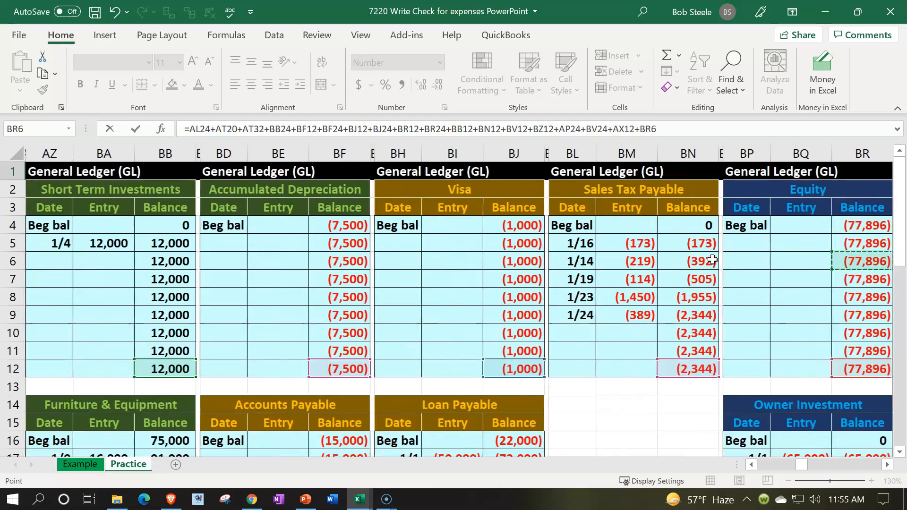
{"action": "key", "text": "Right"}
{"action": "key", "text": "Right"}
{"action": "key", "text": "Right"}
{"action": "key", "text": "Right"}
{"action": "key", "text": "Right"}
{"action": "key", "text": "Right"}
{"action": "key", "text": "Right"}
{"action": "key", "text": "Right"}
{"action": "key", "text": "Down"}
{"action": "key", "text": "Down"}
{"action": "key", "text": "Down"}
{"action": "key", "text": "Down"}
{"action": "key", "text": "Down"}
{"action": "key", "text": "Down"}
{"action": "key", "text": "Down"}
{"action": "key", "text": "Down"}
{"action": "key", "text": "Down"}
{"action": "key", "text": "Down"}
{"action": "key", "text": "Down"}
{"action": "key", "text": "Down"}
{"action": "key", "text": "Down"}
{"action": "key", "text": "Down"}
{"action": "key", "text": "Down"}
{"action": "key", "text": "Down"}
{"action": "key", "text": "Down"}
{"action": "key", "text": "Down"}
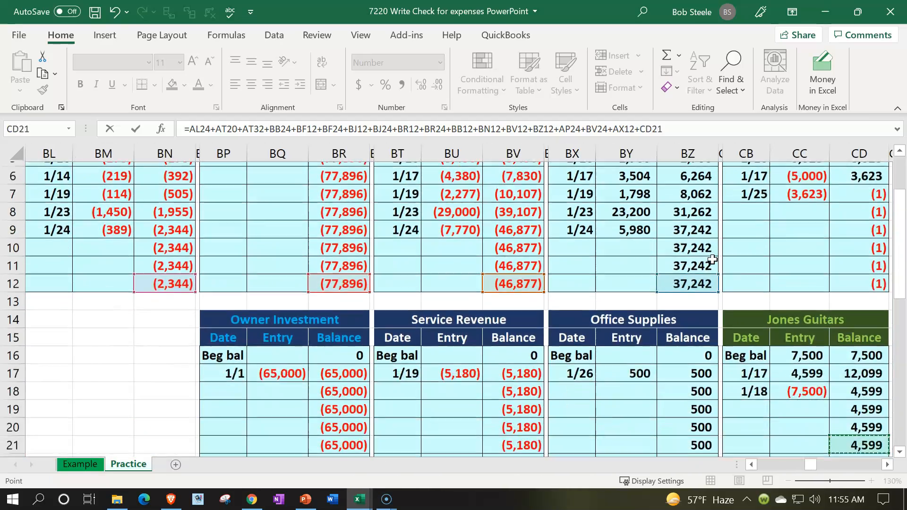
{"action": "key", "text": "Down"}
{"action": "key", "text": "Down"}
{"action": "key", "text": "Down"}
{"action": "key", "text": "Left"}
{"action": "key", "text": "Left"}
{"action": "key", "text": "Left"}
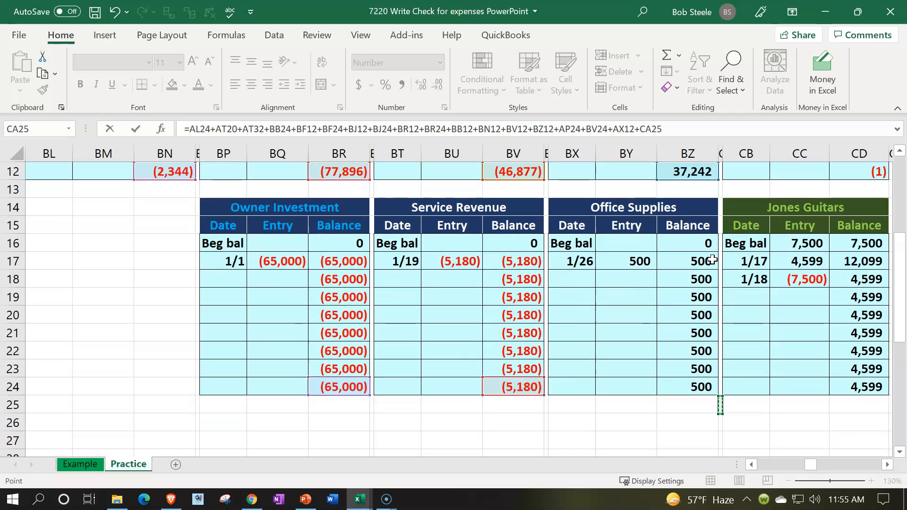
{"action": "key", "text": "Return"}
{"action": "key", "text": "Up"}
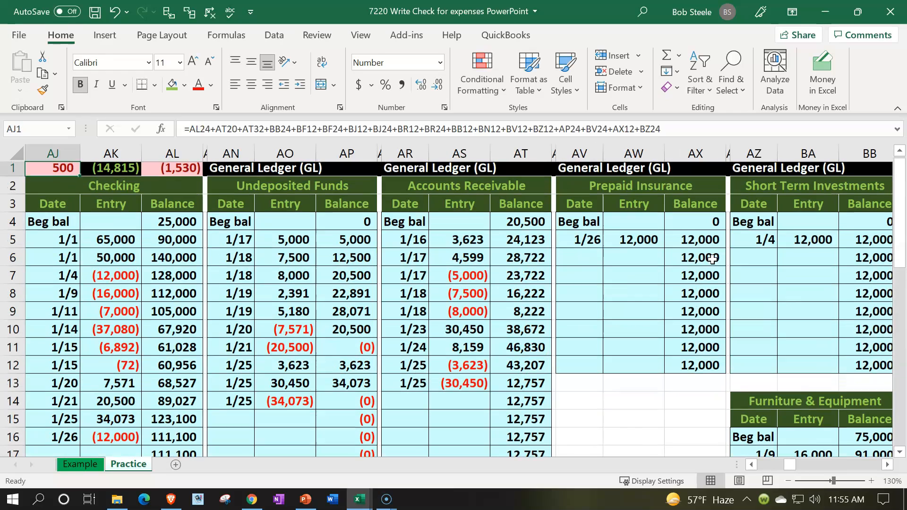
{"action": "key", "text": "Left"}
{"action": "key", "text": "Left"}
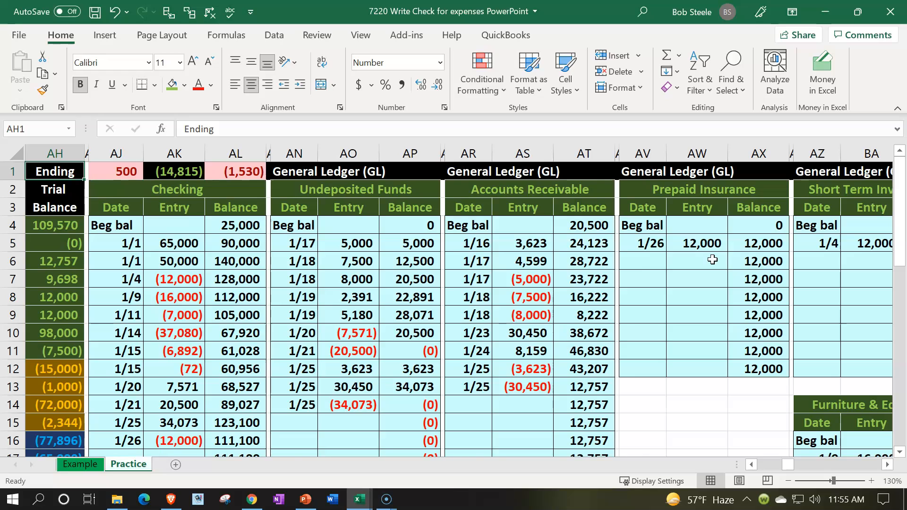
Review the Checking line in row 22 of the 1/26 Office Supplies journal entry
{"action": "key", "text": "Left"}
{"action": "key", "text": "Left"}
{"action": "key", "text": "Left"}
{"action": "key", "text": "Left"}
{"action": "key", "text": "Left"}
{"action": "key", "text": "Left"}
{"action": "key", "text": "Left"}
{"action": "key", "text": "Left"}
{"action": "key", "text": "Left"}
{"action": "key", "text": "Left"}
{"action": "key", "text": "Left"}
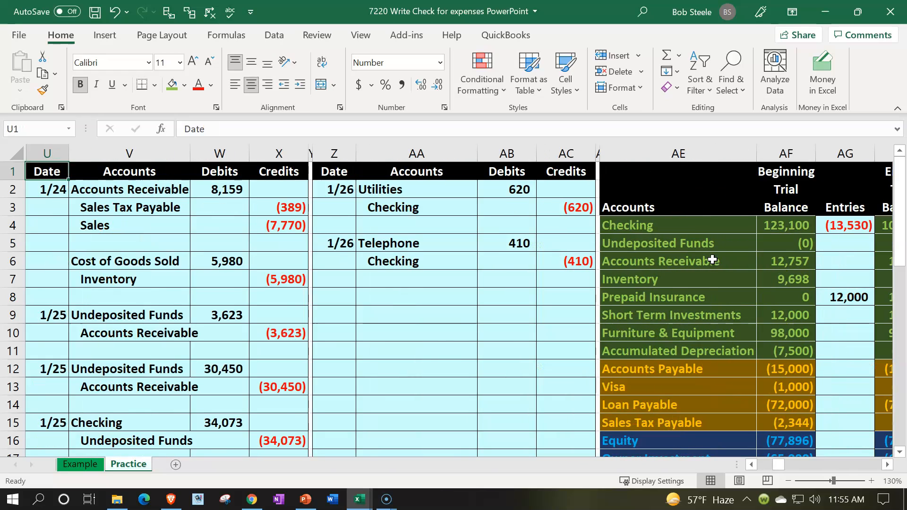
{"action": "scroll", "coordinate": [441, 349], "scroll_direction": "down", "scroll_amount": 4}
{"action": "left_click_drag", "start_coordinate": [138, 333], "coordinate": [257, 335]}
{"action": "scroll", "coordinate": [359, 380], "scroll_direction": "up", "scroll_amount": 4}
{"action": "left_click", "coordinate": [557, 339]}
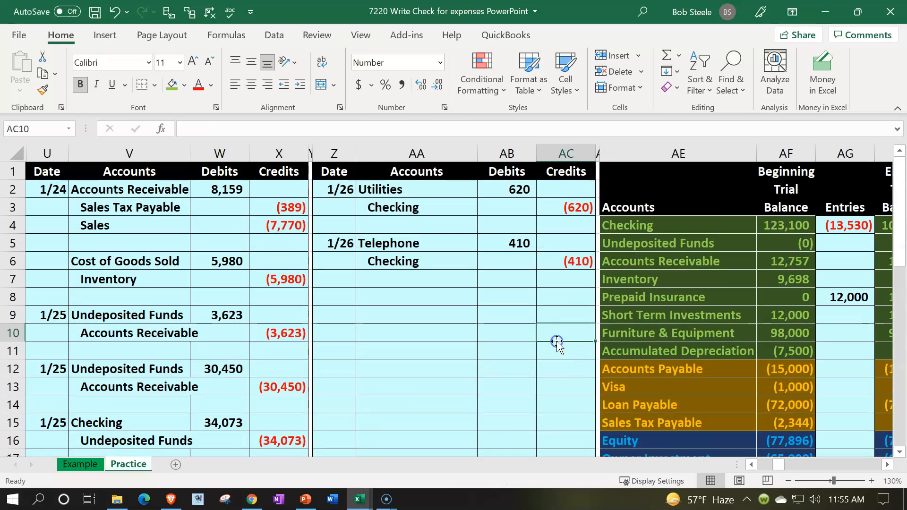
Enter the date 1/26 in AJ17, the next free row of the Checking ledger
{"action": "key", "text": "Right"}
{"action": "key", "text": "Right"}
{"action": "key", "text": "Right"}
{"action": "key", "text": "Right"}
{"action": "key", "text": "Right"}
{"action": "key", "text": "Right"}
{"action": "key", "text": "Right"}
{"action": "key", "text": "Right"}
{"action": "key", "text": "Right"}
{"action": "key", "text": "Right"}
{"action": "key", "text": "Right"}
{"action": "key", "text": "Right"}
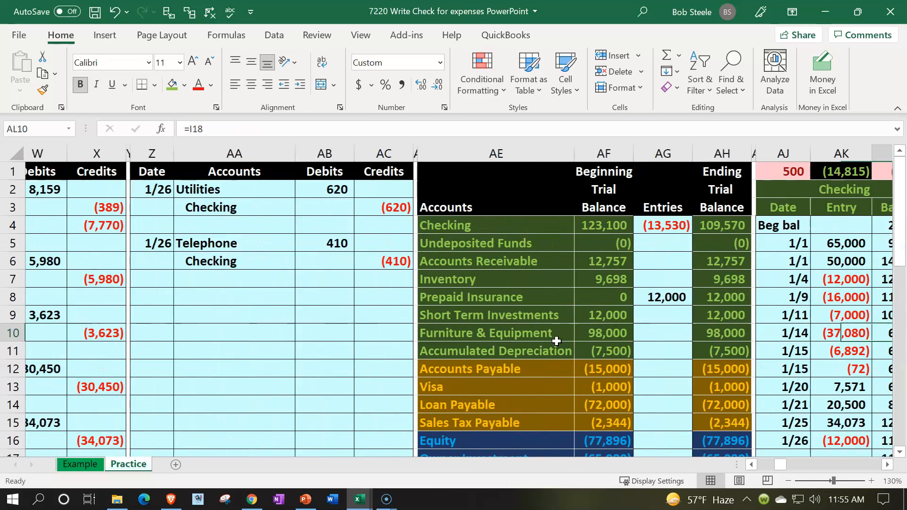
{"action": "key", "text": "Down"}
{"action": "key", "text": "Down"}
{"action": "key", "text": "Down"}
{"action": "key", "text": "Down"}
{"action": "key", "text": "Down"}
{"action": "key", "text": "Down"}
{"action": "key", "text": "Down"}
{"action": "key", "text": "Down"}
{"action": "key", "text": "Down"}
{"action": "key", "text": "Down"}
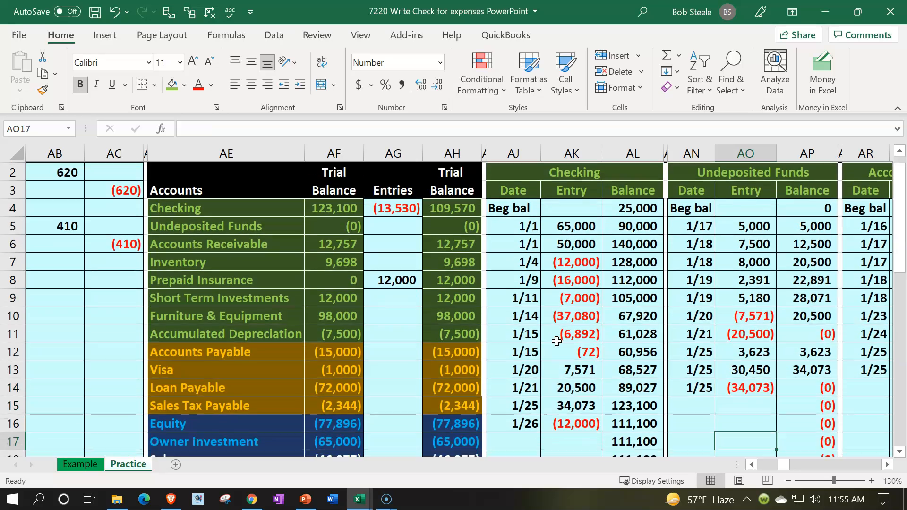
{"action": "key", "text": "Left"}
{"action": "key", "text": "Left"}
{"action": "key", "text": "Left"}
{"action": "key", "text": "Left"}
{"action": "key", "text": "Up"}
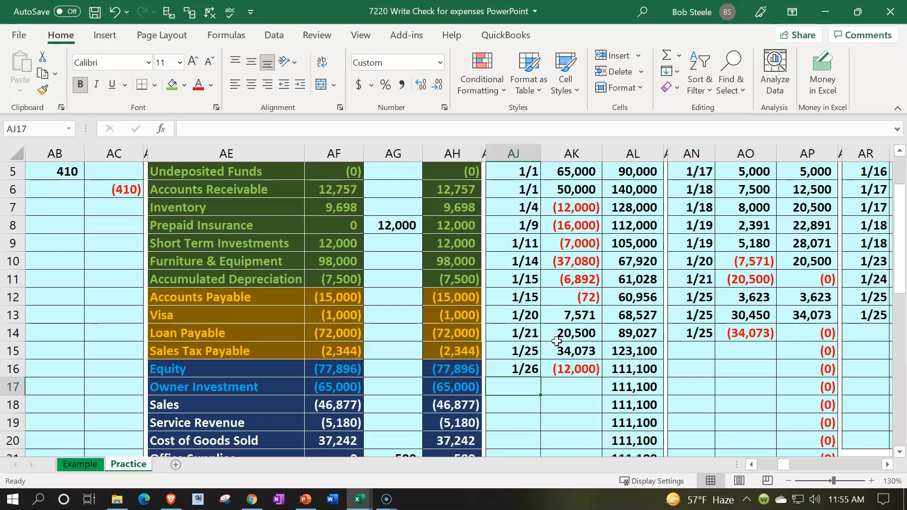
{"action": "type", "text": "1/"}
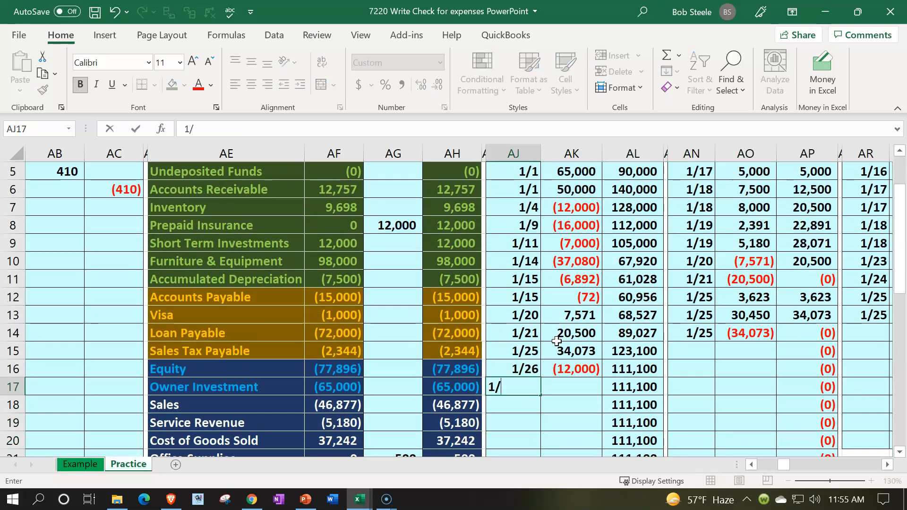
{"action": "type", "text": "26"}
{"action": "key", "text": "Return"}
{"action": "key", "text": "Right"}
{"action": "key", "text": "Up"}
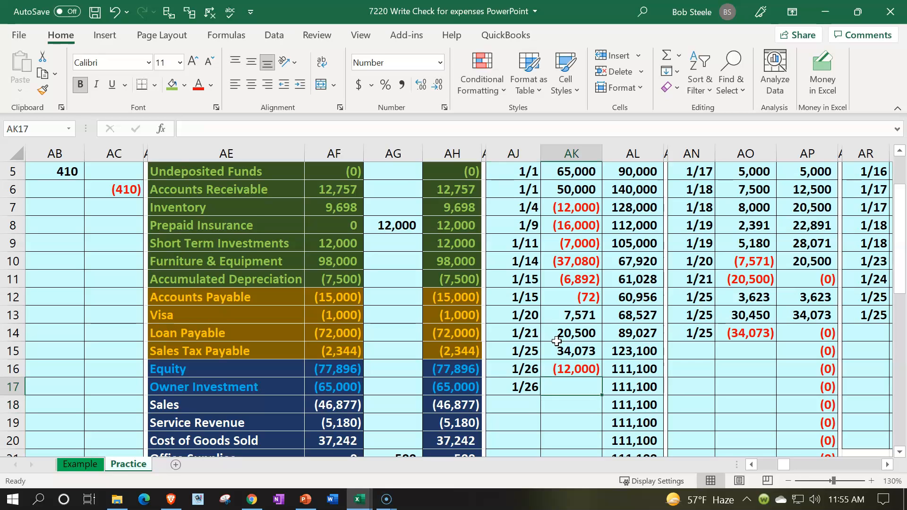
Link the Checking ledger's new 1/26 entry in AK17 to the (500) credit in journal cell X22
{"action": "type", "text": "="}
{"action": "key", "text": "Left"}
{"action": "key", "text": "Left"}
{"action": "key", "text": "Left"}
{"action": "key", "text": "Left"}
{"action": "key", "text": "Left"}
{"action": "key", "text": "Left"}
{"action": "key", "text": "Left"}
{"action": "key", "text": "Left"}
{"action": "key", "text": "Left"}
{"action": "key", "text": "Left"}
{"action": "key", "text": "Left"}
{"action": "key", "text": "Left"}
{"action": "key", "text": "Left"}
{"action": "key", "text": "Left"}
{"action": "key", "text": "Left"}
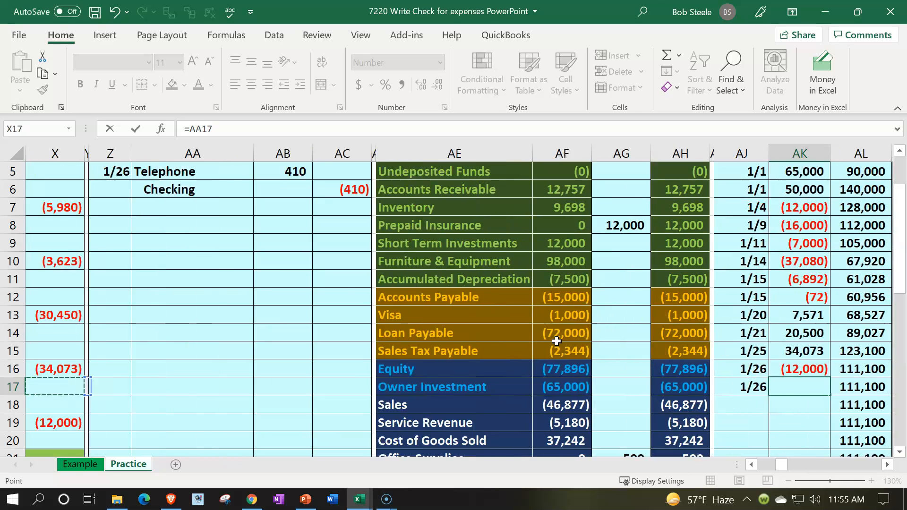
{"action": "key", "text": "Down"}
{"action": "key", "text": "Down"}
{"action": "key", "text": "Down"}
{"action": "key", "text": "Down"}
{"action": "key", "text": "Down"}
{"action": "key", "text": "Down"}
{"action": "key", "text": "Down"}
{"action": "key", "text": "Down"}
{"action": "key", "text": "Down"}
{"action": "key", "text": "Right"}
{"action": "key", "text": "Right"}
{"action": "key", "text": "Up"}
{"action": "key", "text": "Up"}
{"action": "key", "text": "Up"}
{"action": "key", "text": "Up"}
{"action": "key", "text": "Up"}
{"action": "key", "text": "Right"}
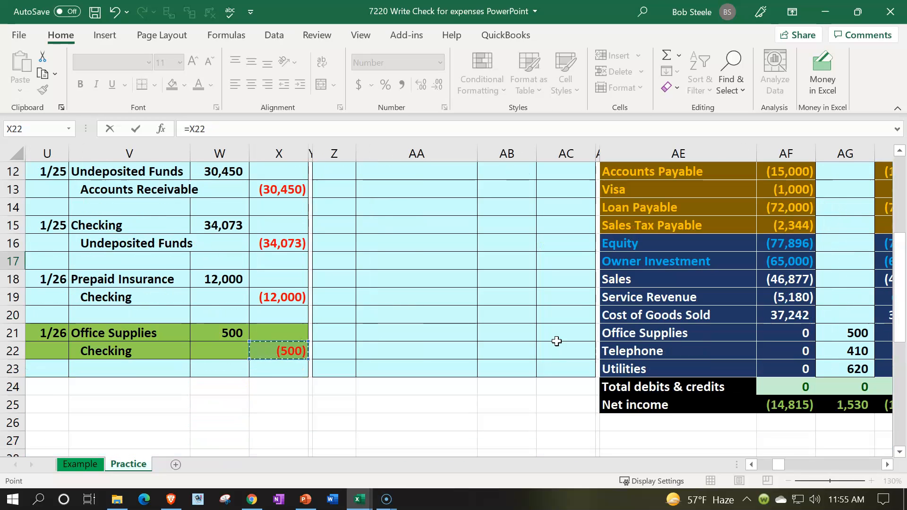
{"action": "key", "text": "Return"}
Check the Checking ledger's running balance in column AL and the general ledger check formula in AJ1
{"action": "key", "text": "Up"}
{"action": "key", "text": "Up"}
{"action": "key", "text": "Right"}
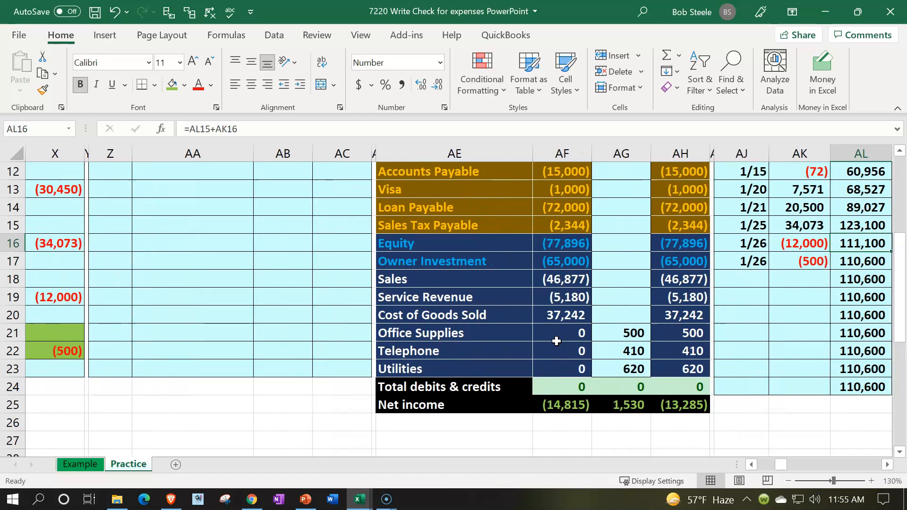
{"action": "key", "text": "Down"}
{"action": "key", "text": "Left"}
{"action": "key", "text": "Right"}
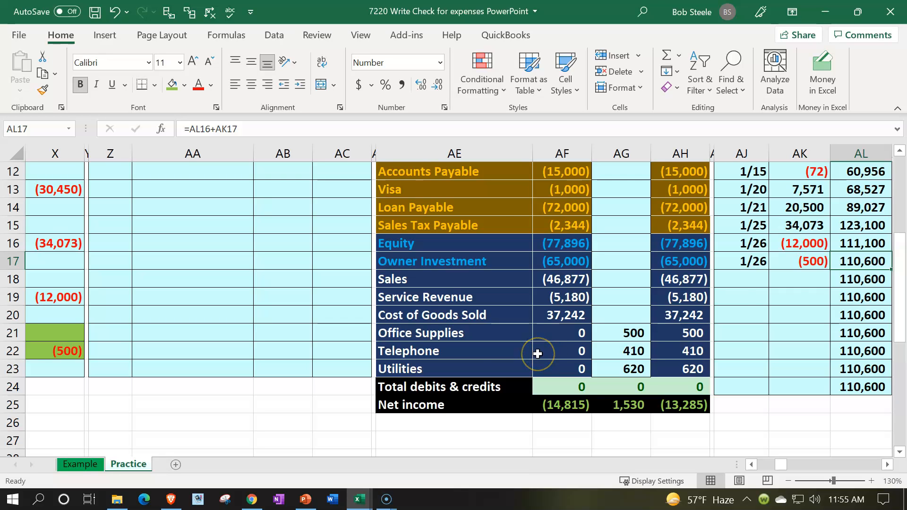
{"action": "scroll", "coordinate": [538, 354], "scroll_direction": "up", "scroll_amount": 3}
{"action": "scroll", "coordinate": [635, 273], "scroll_direction": "up", "scroll_amount": 1}
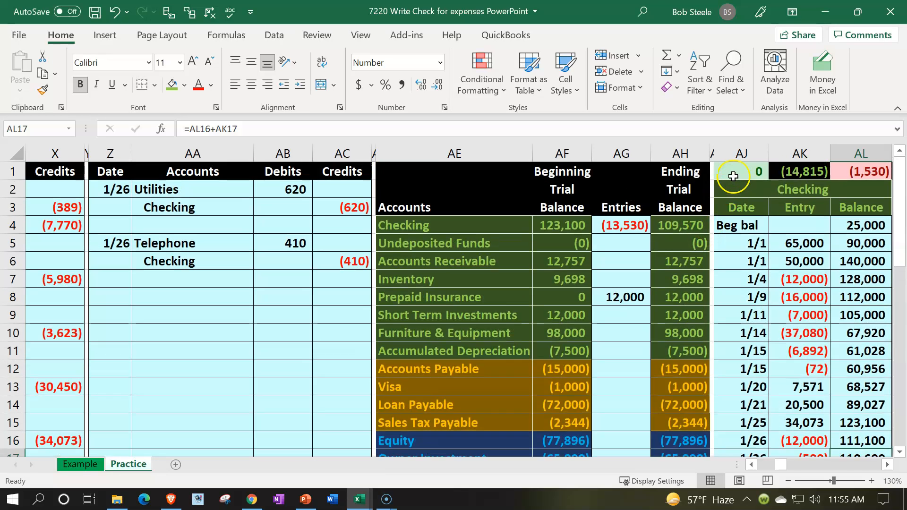
{"action": "left_click", "coordinate": [733, 175]}
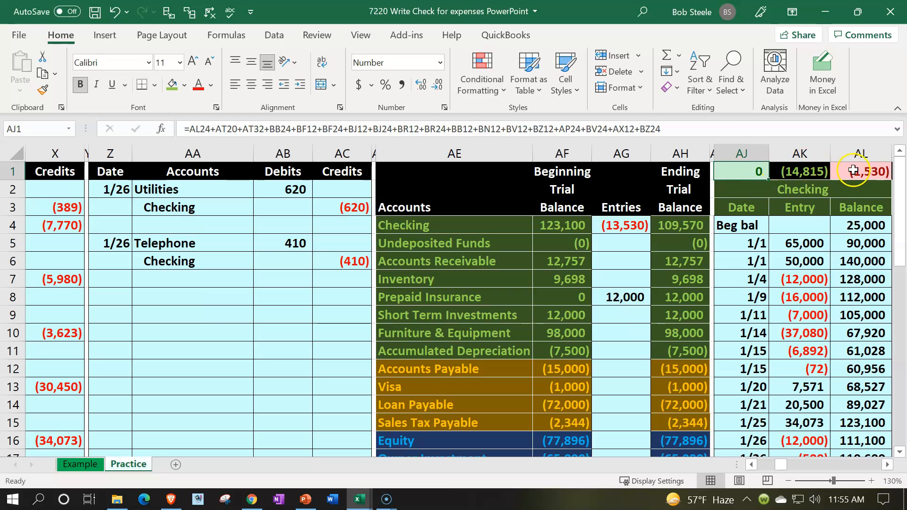
Restore the recent light blue fill on the posted Office Supplies journal entry in U21:X22
{"action": "left_click", "coordinate": [266, 380]}
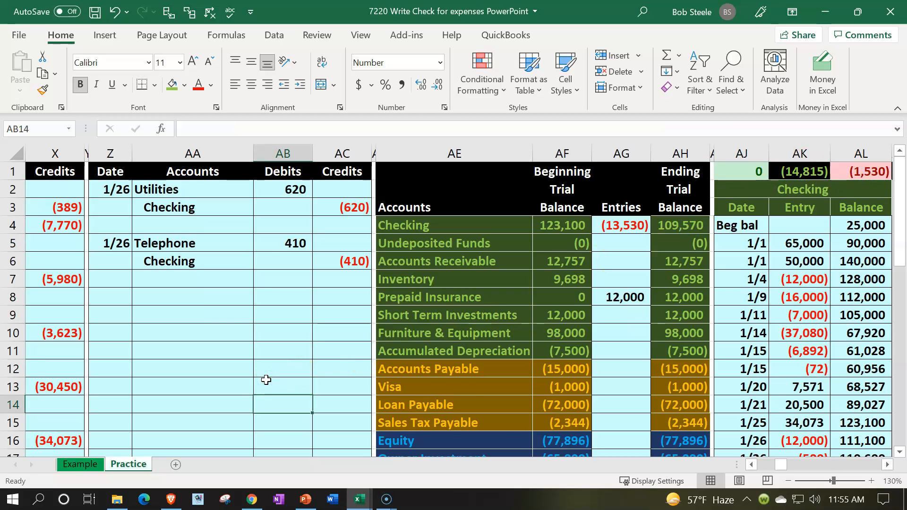
{"action": "key", "text": "Down"}
{"action": "key", "text": "Down"}
{"action": "key", "text": "Down"}
{"action": "key", "text": "Down"}
{"action": "key", "text": "Down"}
{"action": "key", "text": "Down"}
{"action": "key", "text": "Down"}
{"action": "key", "text": "Down"}
{"action": "key", "text": "Down"}
{"action": "key", "text": "Down"}
{"action": "key", "text": "Left"}
{"action": "key", "text": "Left"}
{"action": "key", "text": "Left"}
{"action": "key", "text": "Left"}
{"action": "key", "text": "Left"}
{"action": "key", "text": "Left"}
{"action": "key", "text": "Left"}
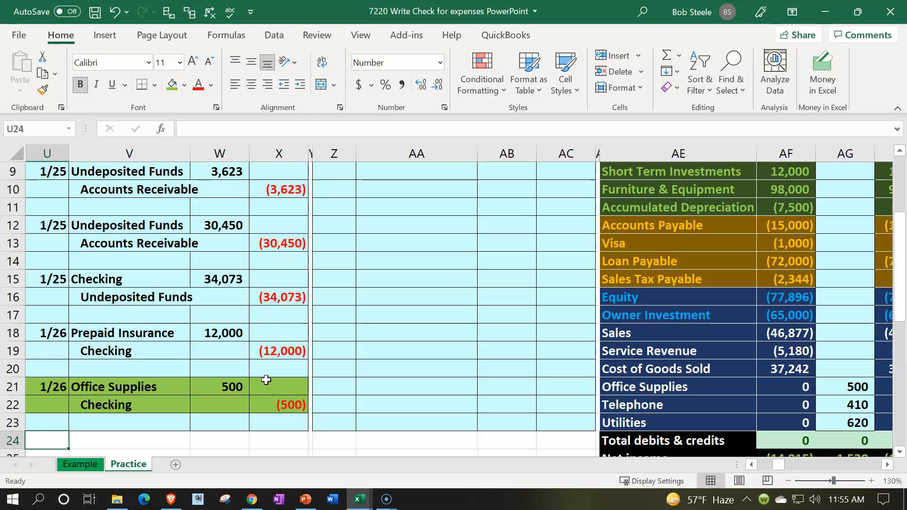
{"action": "left_click_drag", "start_coordinate": [69, 381], "coordinate": [263, 404]}
{"action": "right_click", "coordinate": [262, 404]}
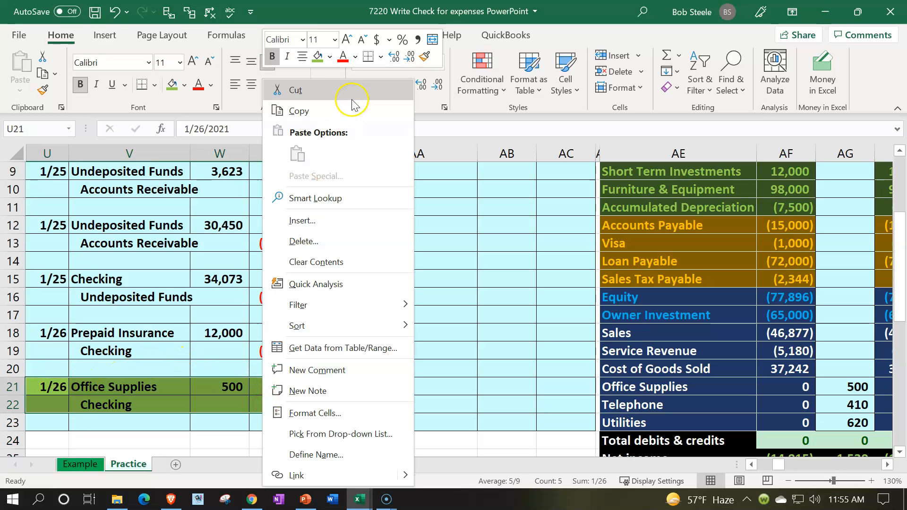
{"action": "left_click", "coordinate": [329, 57]}
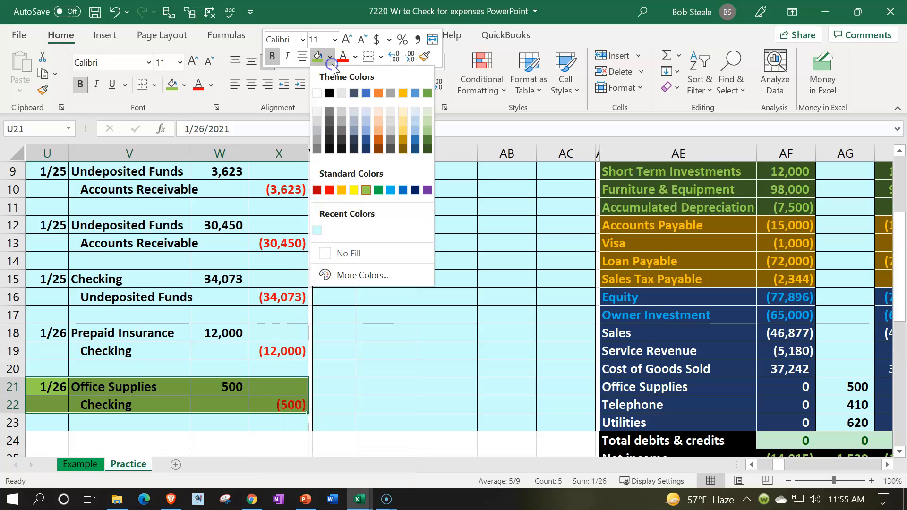
{"action": "left_click", "coordinate": [317, 229]}
Highlight the 1/26 Utilities journal entry in Z2:AC3 with the standard light green fill
{"action": "scroll", "coordinate": [471, 317], "scroll_direction": "up", "scroll_amount": 3}
{"action": "left_click", "coordinate": [473, 279]}
{"action": "key", "text": "Right"}
{"action": "key", "text": "Right"}
{"action": "key", "text": "Right"}
{"action": "key", "text": "Right"}
{"action": "key", "text": "Right"}
{"action": "key", "text": "Right"}
{"action": "key", "text": "Right"}
{"action": "key", "text": "Right"}
{"action": "key", "text": "Right"}
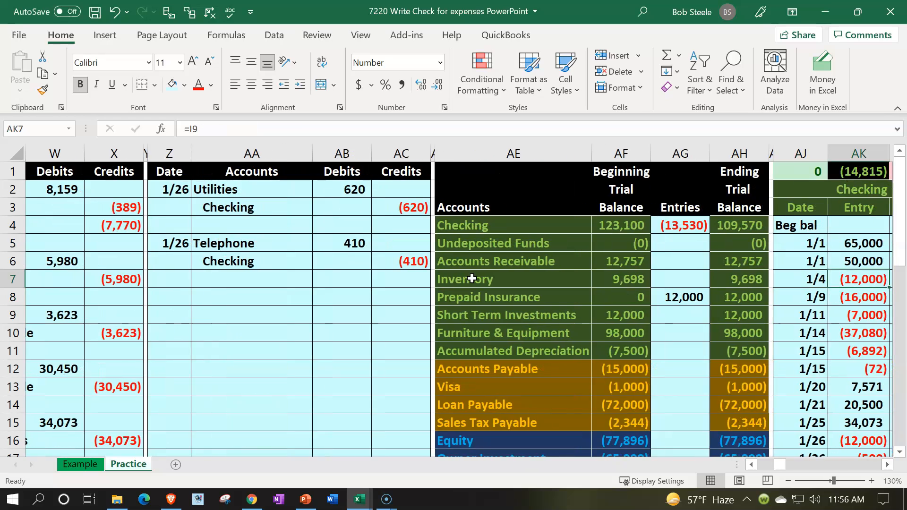
{"action": "left_click_drag", "start_coordinate": [185, 188], "coordinate": [410, 214]}
{"action": "right_click", "coordinate": [341, 206]}
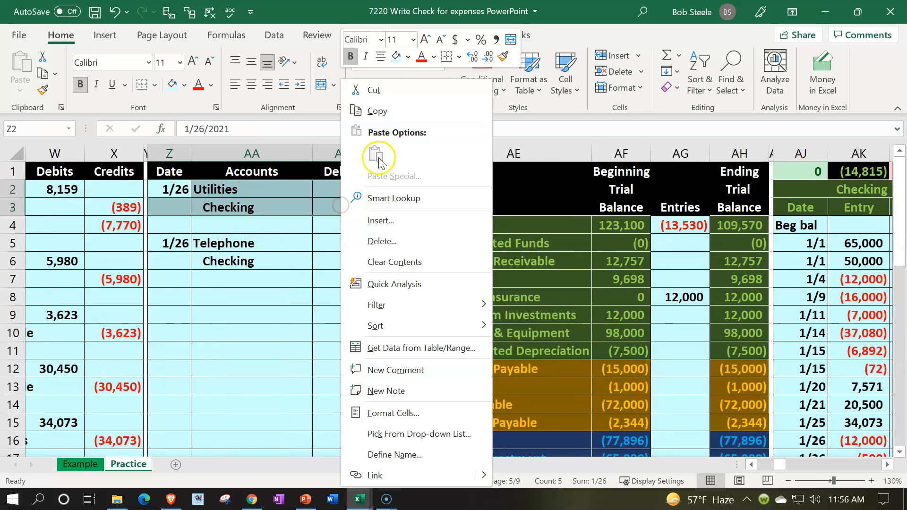
{"action": "left_click", "coordinate": [412, 53]}
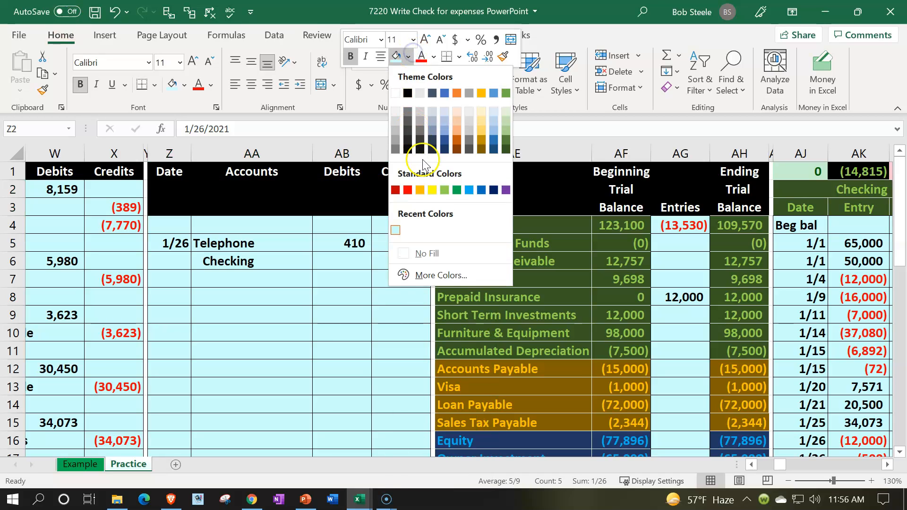
{"action": "left_click", "coordinate": [445, 188]}
{"action": "left_click", "coordinate": [406, 279]}
Find the Telephone account in the trial balance and look through the general ledger for a matching expense ledger
{"action": "scroll", "coordinate": [426, 303], "scroll_direction": "down", "scroll_amount": 3}
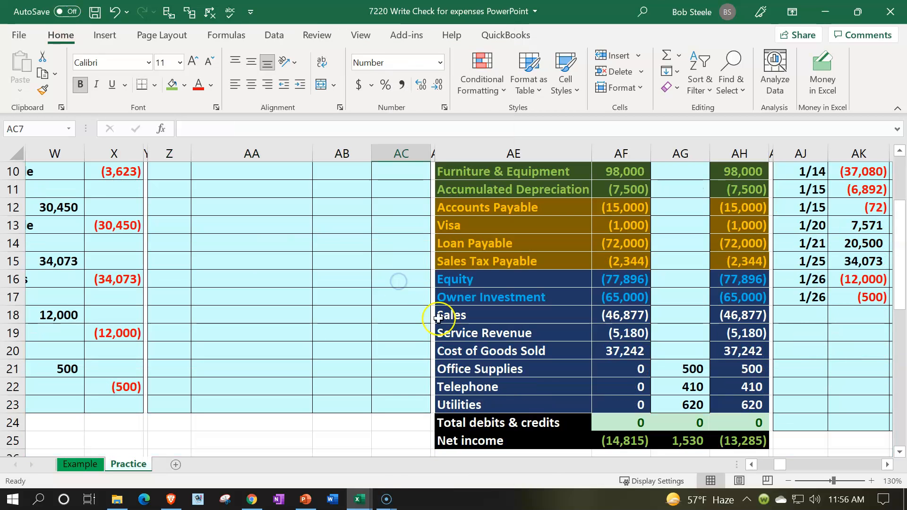
{"action": "left_click", "coordinate": [533, 387]}
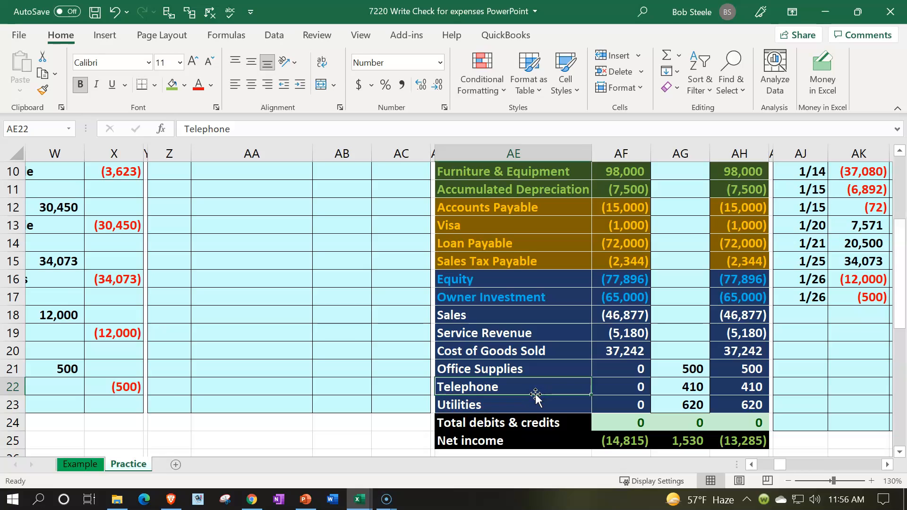
{"action": "key", "text": "Right"}
{"action": "key", "text": "Right"}
{"action": "key", "text": "Right"}
{"action": "key", "text": "Right"}
{"action": "key", "text": "Right"}
{"action": "key", "text": "Right"}
{"action": "key", "text": "Right"}
{"action": "key", "text": "Right"}
{"action": "key", "text": "Right"}
{"action": "key", "text": "Right"}
{"action": "key", "text": "Right"}
{"action": "key", "text": "Right"}
{"action": "key", "text": "Right"}
{"action": "key", "text": "Right"}
{"action": "key", "text": "Right"}
{"action": "key", "text": "Right"}
{"action": "key", "text": "Right"}
{"action": "key", "text": "Right"}
{"action": "key", "text": "Right"}
{"action": "key", "text": "Right"}
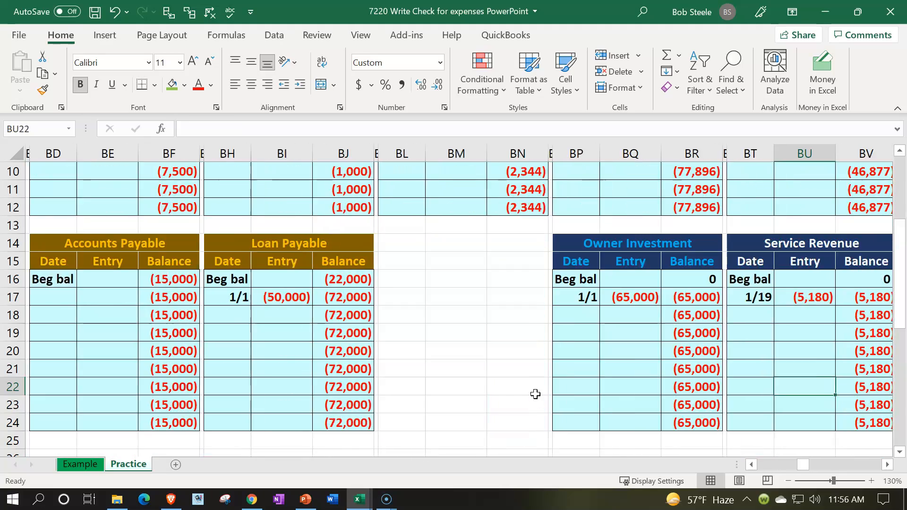
{"action": "key", "text": "Right"}
{"action": "key", "text": "Right"}
{"action": "key", "text": "Right"}
{"action": "key", "text": "Right"}
{"action": "key", "text": "Right"}
{"action": "key", "text": "Right"}
{"action": "key", "text": "Right"}
{"action": "key", "text": "Right"}
{"action": "key", "text": "Right"}
{"action": "key", "text": "Right"}
{"action": "key", "text": "Right"}
{"action": "key", "text": "Right"}
{"action": "key", "text": "Right"}
{"action": "key", "text": "Right"}
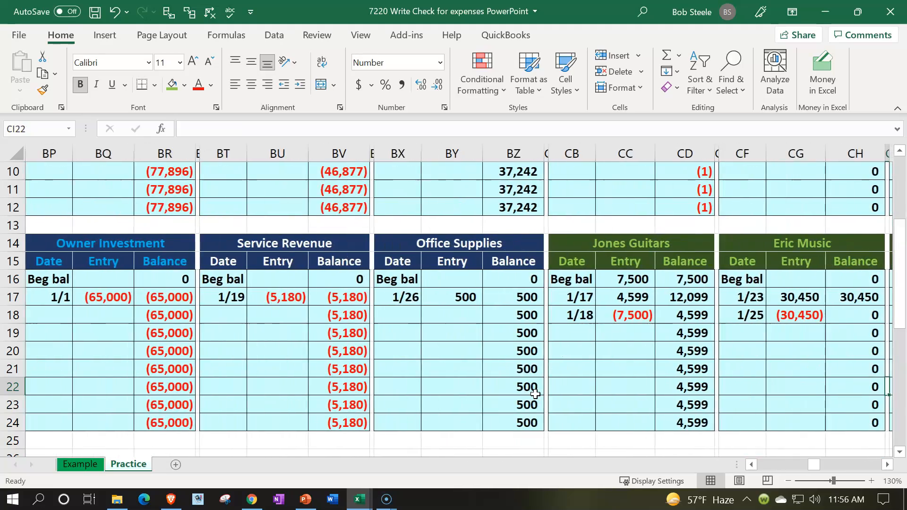
Copy the Cost of Goods Sold and Office Supplies ledger columns BW:BZ and insert the copy at column CA
{"action": "scroll", "coordinate": [536, 394], "scroll_direction": "up", "scroll_amount": 3}
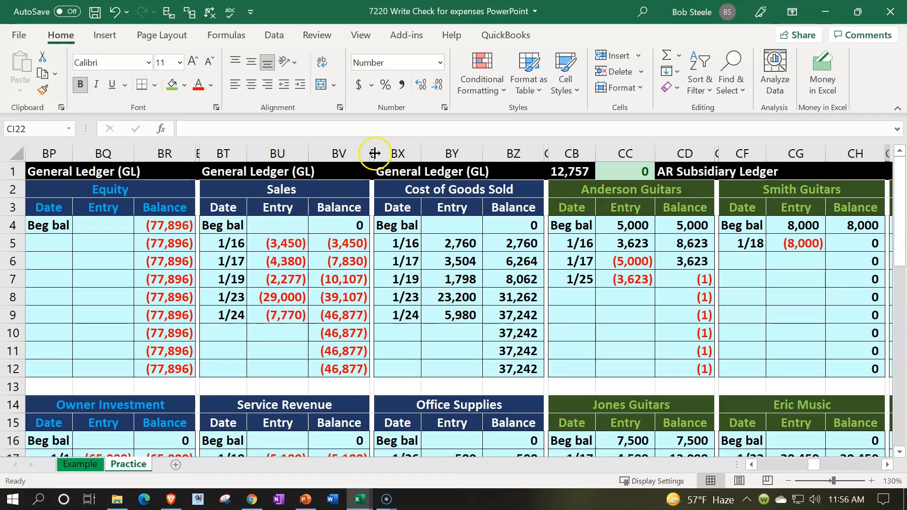
{"action": "left_click_drag", "start_coordinate": [372, 149], "coordinate": [487, 147]}
{"action": "key", "text": "ctrl+c"}
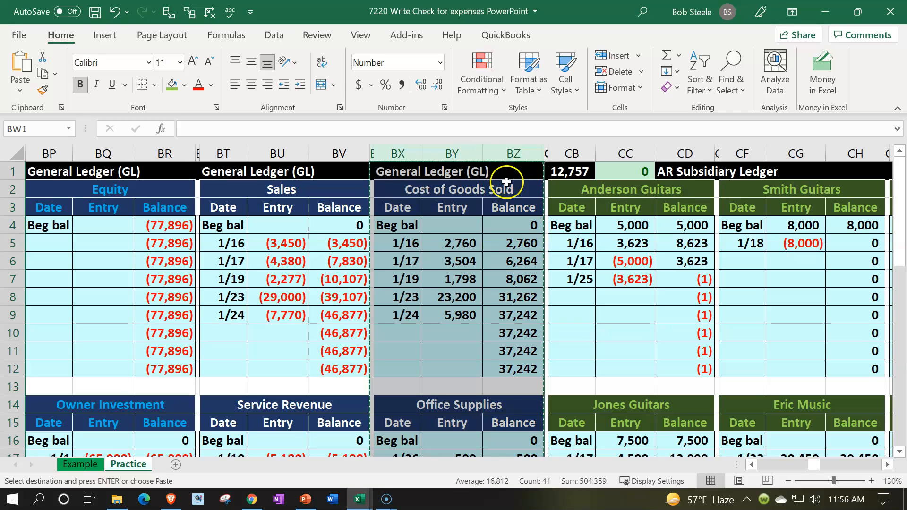
{"action": "left_click", "coordinate": [547, 171]}
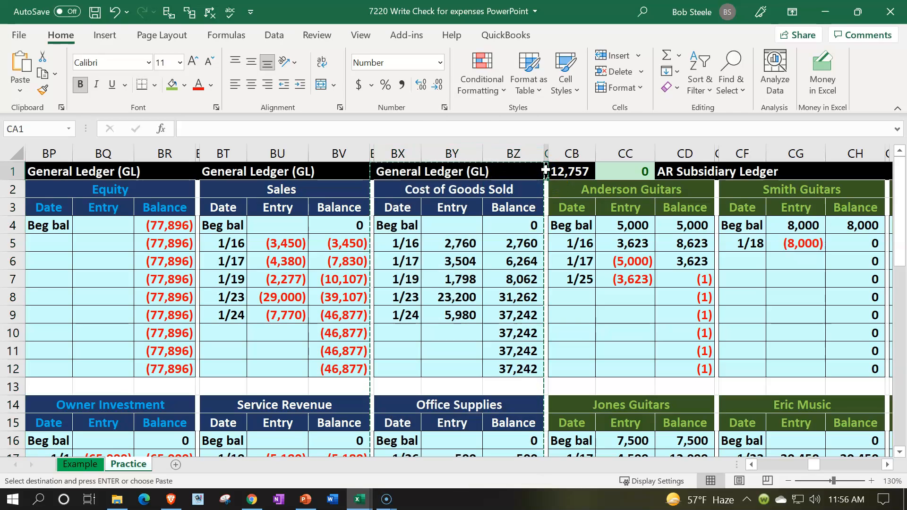
{"action": "right_click", "coordinate": [547, 171]}
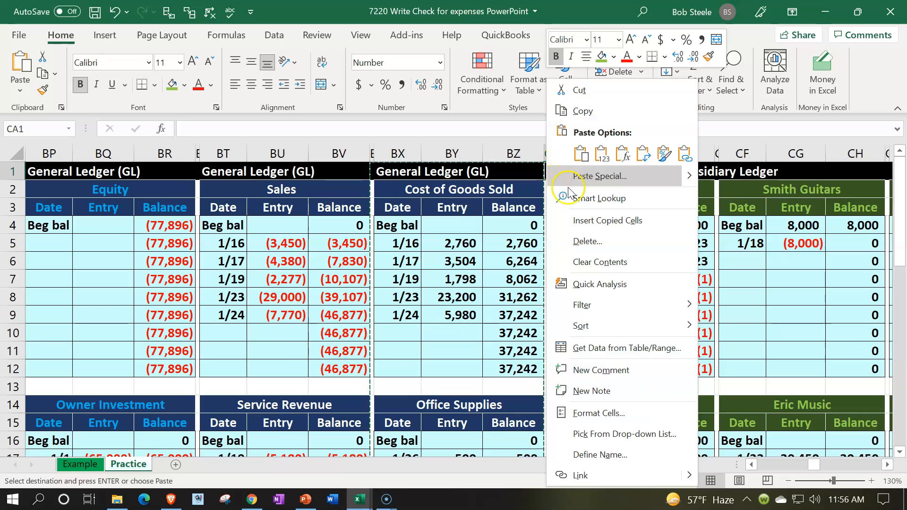
{"action": "left_click", "coordinate": [577, 220]}
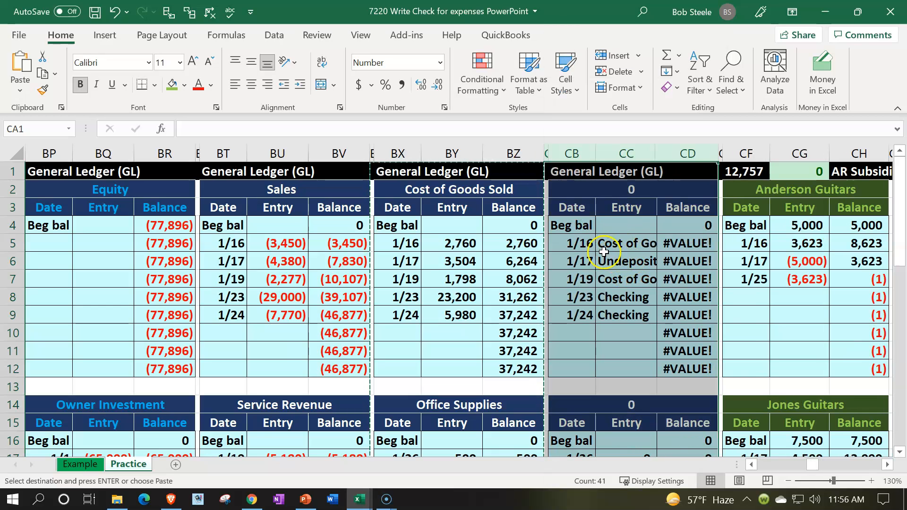
Clear the copied dates and entries in CB5:CC9 and CB17:CC17 of the two new ledgers
{"action": "left_click_drag", "start_coordinate": [574, 247], "coordinate": [610, 312]}
{"action": "key", "text": "Delete"}
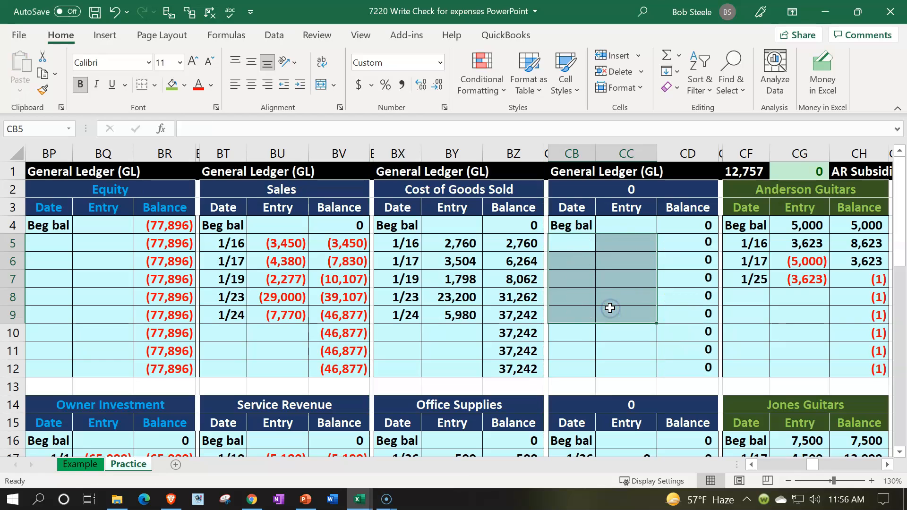
{"action": "scroll", "coordinate": [601, 331], "scroll_direction": "down", "scroll_amount": 2}
{"action": "left_click_drag", "start_coordinate": [573, 352], "coordinate": [618, 359]}
{"action": "key", "text": "Delete"}
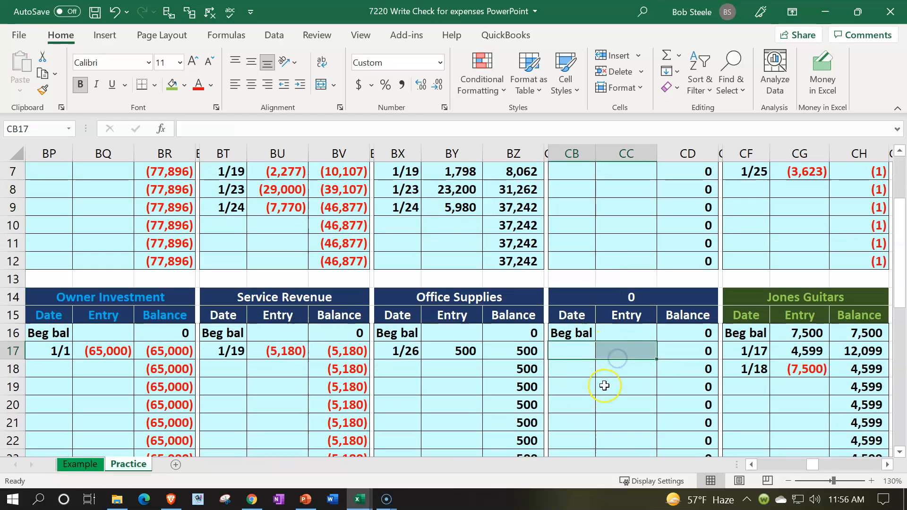
{"action": "scroll", "coordinate": [605, 386], "scroll_direction": "up", "scroll_amount": 2}
Link the upper new ledger's title in CB2 to the Telephone account name in the trial balance
{"action": "left_click", "coordinate": [566, 191]}
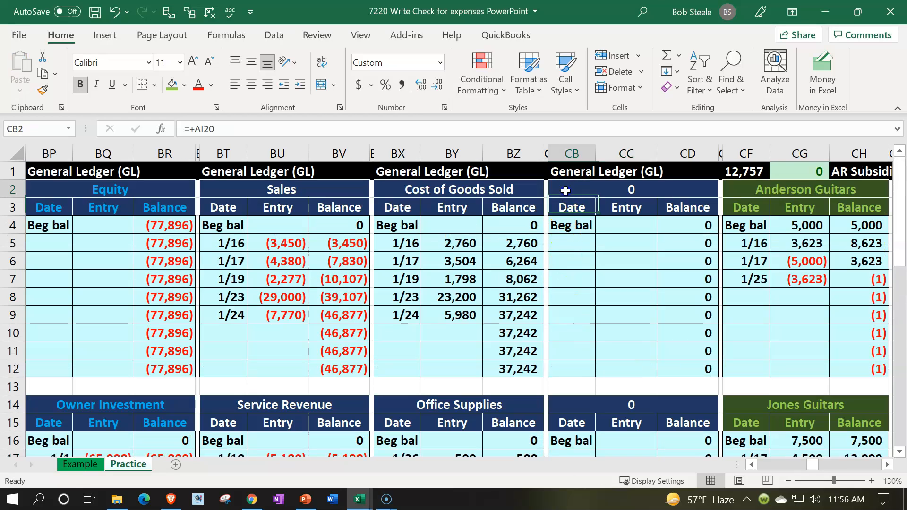
{"action": "type", "text": "="}
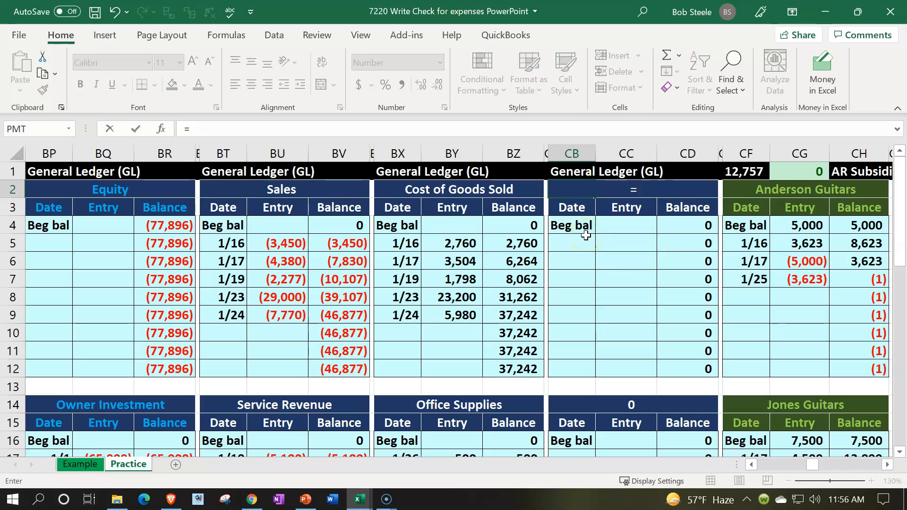
{"action": "key", "text": "Left"}
{"action": "key", "text": "Left"}
{"action": "key", "text": "Left"}
{"action": "key", "text": "Left"}
{"action": "key", "text": "Left"}
{"action": "key", "text": "Left"}
{"action": "key", "text": "Left"}
{"action": "key", "text": "Left"}
{"action": "key", "text": "Left"}
{"action": "key", "text": "Left"}
{"action": "key", "text": "Left"}
{"action": "key", "text": "Left"}
{"action": "key", "text": "Left"}
{"action": "key", "text": "Left"}
{"action": "key", "text": "Left"}
{"action": "key", "text": "Left"}
{"action": "key", "text": "Left"}
{"action": "key", "text": "Left"}
{"action": "key", "text": "Left"}
{"action": "key", "text": "Left"}
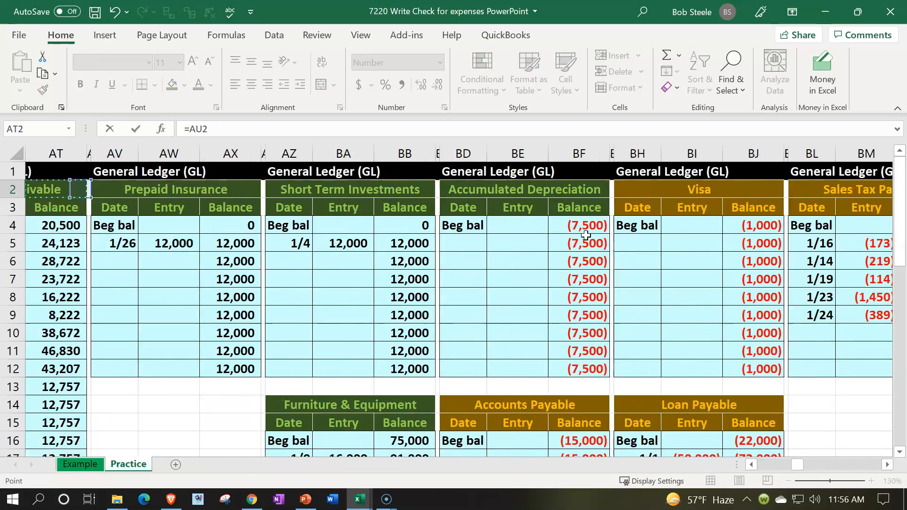
{"action": "key", "text": "Down"}
{"action": "key", "text": "Down"}
{"action": "key", "text": "Down"}
{"action": "key", "text": "Down"}
{"action": "key", "text": "Down"}
{"action": "key", "text": "Down"}
{"action": "key", "text": "Down"}
{"action": "key", "text": "Down"}
{"action": "key", "text": "Down"}
{"action": "key", "text": "Left"}
{"action": "key", "text": "Left"}
{"action": "key", "text": "Left"}
{"action": "key", "text": "Left"}
{"action": "key", "text": "Left"}
{"action": "key", "text": "Left"}
{"action": "key", "text": "Left"}
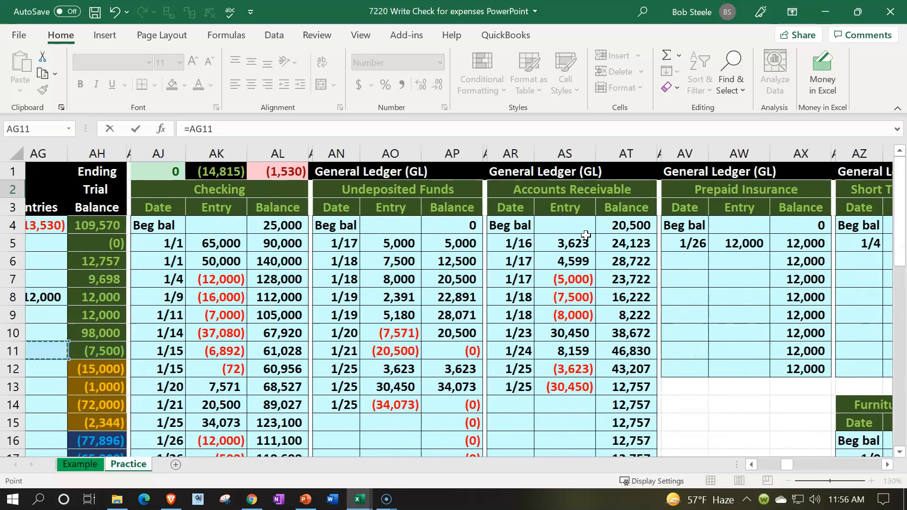
{"action": "key", "text": "Down"}
{"action": "key", "text": "Down"}
{"action": "key", "text": "Down"}
{"action": "key", "text": "Down"}
{"action": "key", "text": "Down"}
{"action": "key", "text": "Down"}
{"action": "key", "text": "Down"}
{"action": "key", "text": "Down"}
{"action": "key", "text": "Down"}
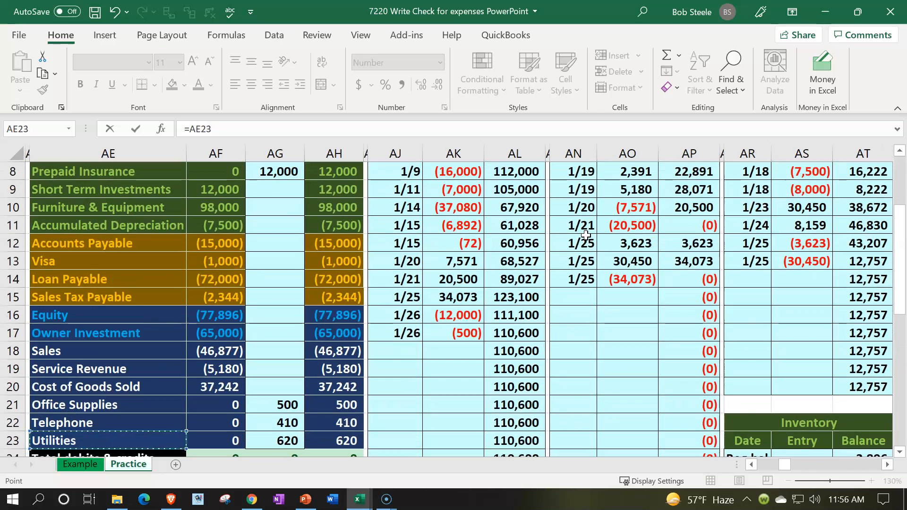
{"action": "key", "text": "Left"}
{"action": "key", "text": "Left"}
{"action": "key", "text": "Left"}
{"action": "key", "text": "Left"}
{"action": "key", "text": "Left"}
{"action": "key", "text": "Left"}
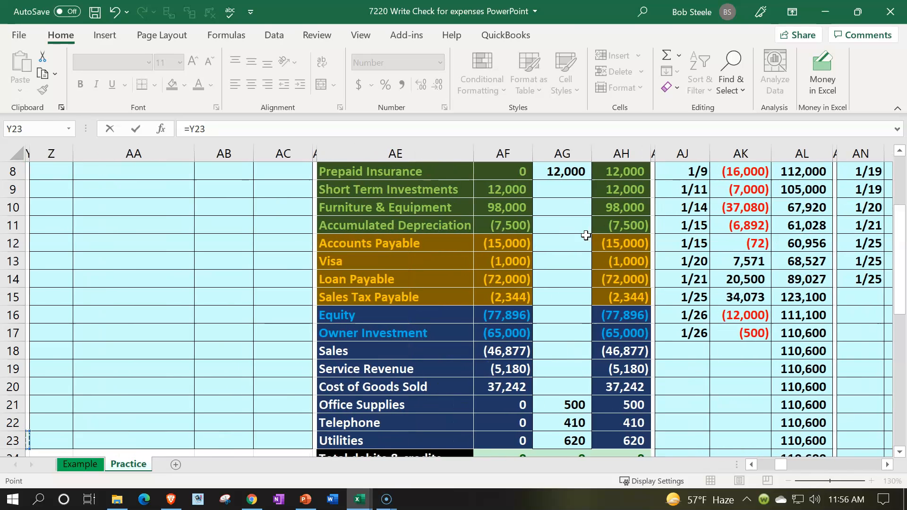
{"action": "scroll", "coordinate": [354, 287], "scroll_direction": "up", "scroll_amount": 3}
{"action": "scroll", "coordinate": [354, 287], "scroll_direction": "down", "scroll_amount": 3}
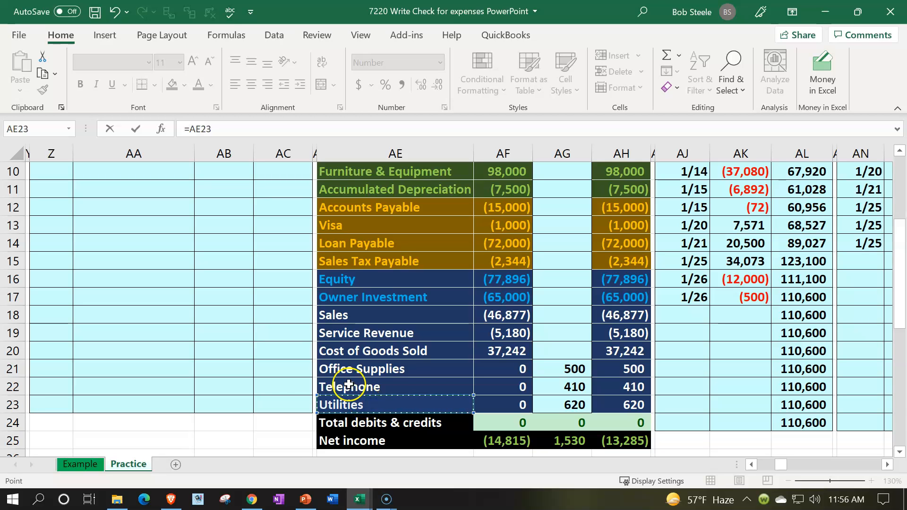
{"action": "key", "text": "Return"}
Link the lower new ledger's title in CB14 to the Utilities account name in the trial balance
{"action": "key", "text": "Right"}
{"action": "key", "text": "Right"}
{"action": "key", "text": "Right"}
{"action": "key", "text": "Right"}
{"action": "scroll", "coordinate": [560, 360], "scroll_direction": "up", "scroll_amount": 1}
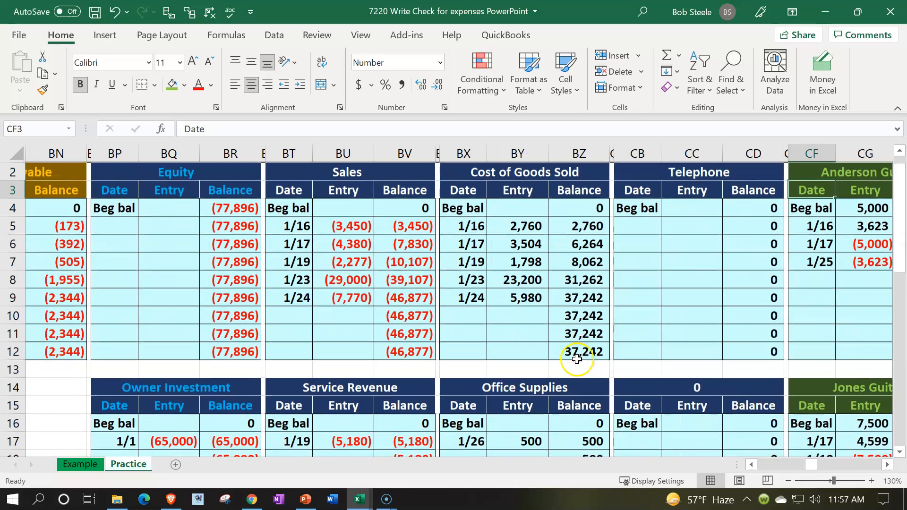
{"action": "scroll", "coordinate": [642, 361], "scroll_direction": "down", "scroll_amount": 1}
{"action": "left_click", "coordinate": [651, 355]}
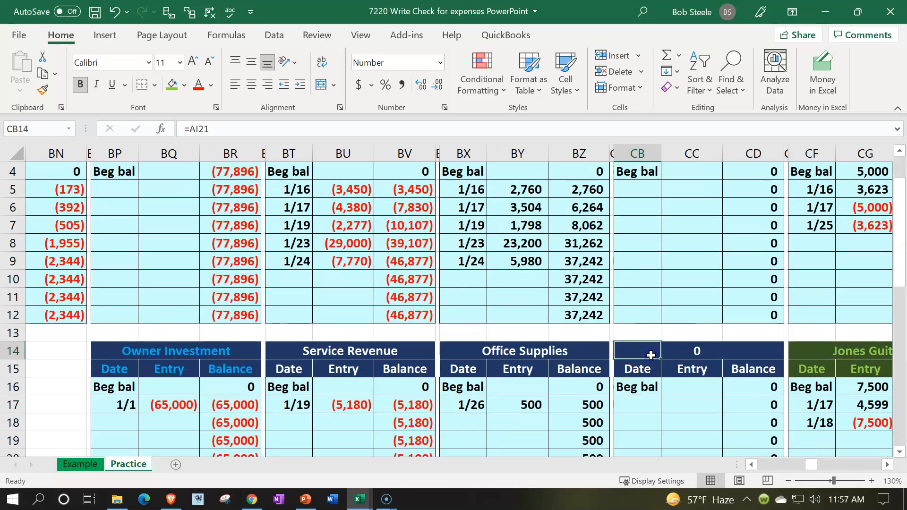
{"action": "type", "text": "="}
{"action": "key", "text": "Left"}
{"action": "key", "text": "Left"}
{"action": "key", "text": "Left"}
{"action": "key", "text": "Left"}
{"action": "key", "text": "Left"}
{"action": "key", "text": "Left"}
{"action": "key", "text": "Left"}
{"action": "key", "text": "Left"}
{"action": "key", "text": "Left"}
{"action": "key", "text": "Left"}
{"action": "key", "text": "Left"}
{"action": "key", "text": "Left"}
{"action": "key", "text": "Left"}
{"action": "key", "text": "Left"}
{"action": "key", "text": "Left"}
{"action": "key", "text": "Left"}
{"action": "key", "text": "Left"}
{"action": "key", "text": "Left"}
{"action": "key", "text": "Left"}
{"action": "key", "text": "Left"}
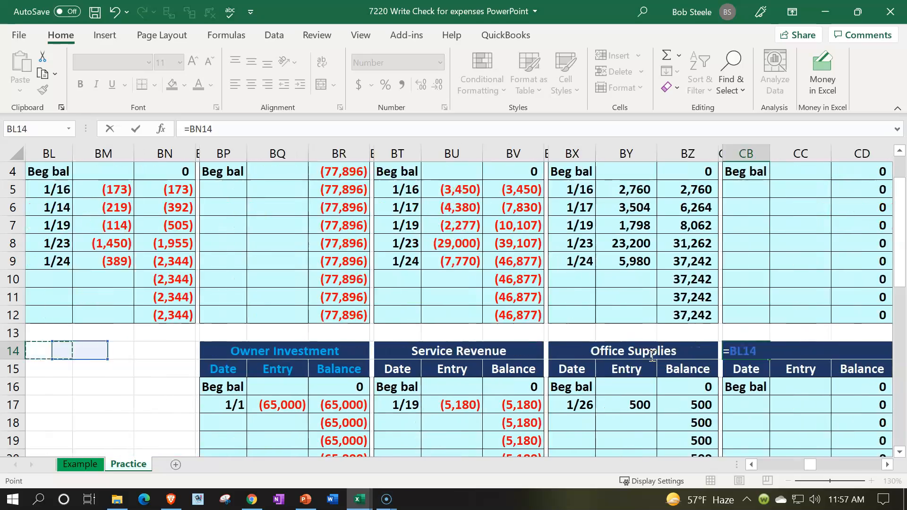
{"action": "key", "text": "Left"}
{"action": "key", "text": "Left"}
{"action": "key", "text": "Left"}
{"action": "key", "text": "Left"}
{"action": "key", "text": "Left"}
{"action": "key", "text": "Left"}
{"action": "key", "text": "Left"}
{"action": "key", "text": "Left"}
{"action": "key", "text": "Left"}
{"action": "key", "text": "Left"}
{"action": "key", "text": "Left"}
{"action": "key", "text": "Left"}
{"action": "key", "text": "Left"}
{"action": "key", "text": "Left"}
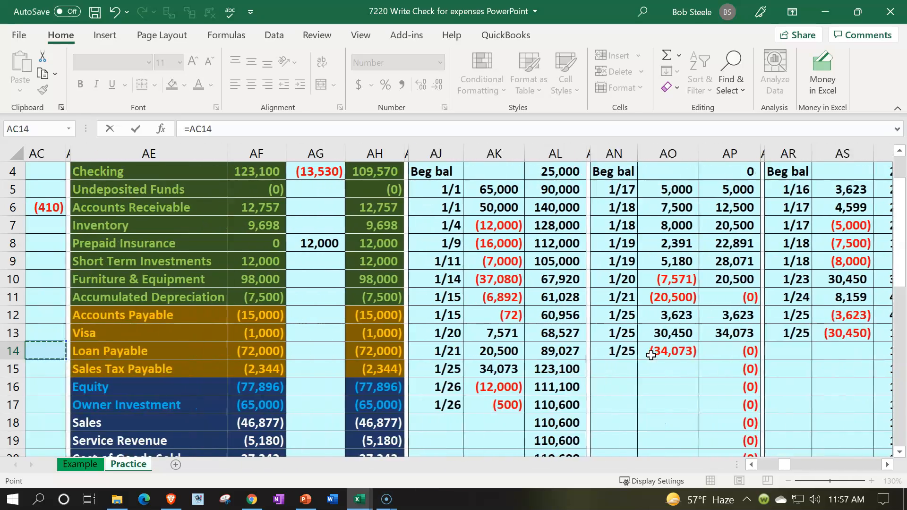
{"action": "key", "text": "Down"}
{"action": "key", "text": "Down"}
{"action": "key", "text": "Down"}
{"action": "key", "text": "Down"}
{"action": "key", "text": "Down"}
{"action": "key", "text": "Down"}
{"action": "key", "text": "Down"}
{"action": "key", "text": "Down"}
{"action": "key", "text": "Down"}
{"action": "key", "text": "Down"}
{"action": "key", "text": "Right"}
{"action": "key", "text": "Right"}
{"action": "key", "text": "Right"}
{"action": "key", "text": "Up"}
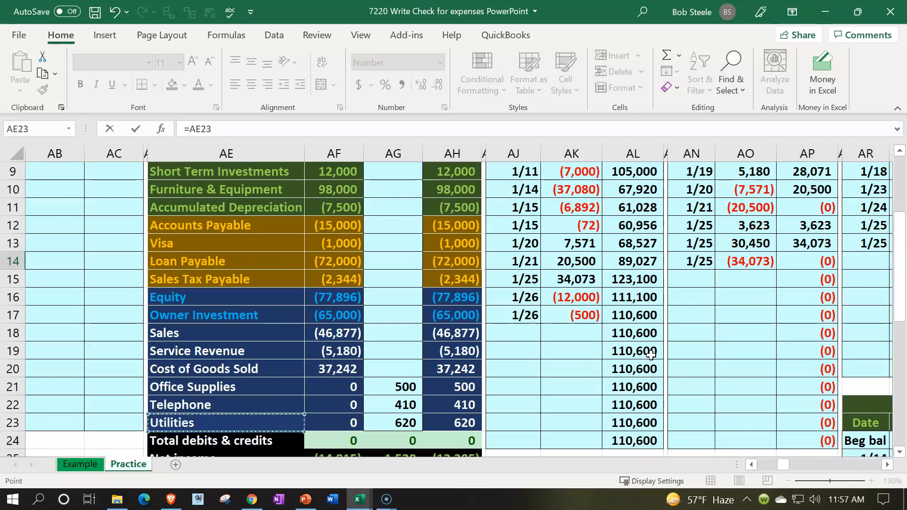
{"action": "key", "text": "Return"}
{"action": "key", "text": "Right"}
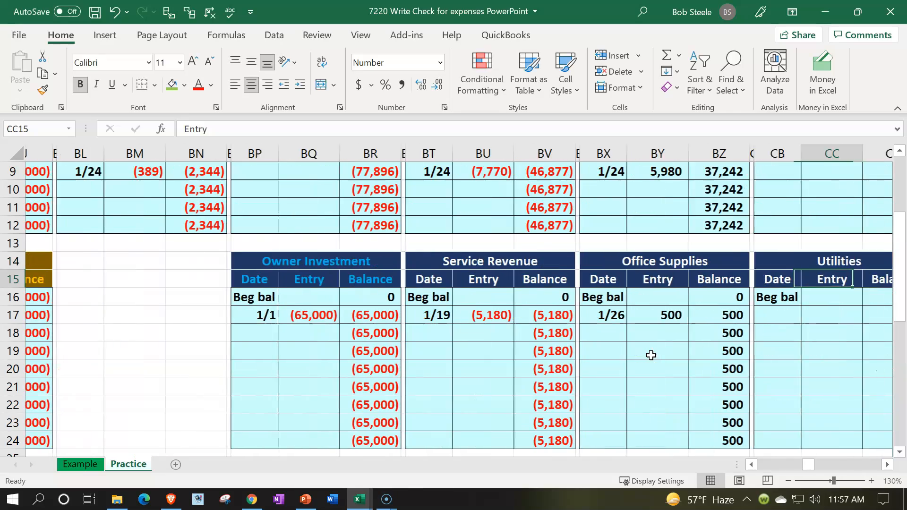
Enter the date 1/26 in CB17, the first row below the beginning balance of the Utilities ledger
{"action": "key", "text": "Right"}
{"action": "key", "text": "Right"}
{"action": "key", "text": "Right"}
{"action": "key", "text": "Right"}
{"action": "scroll", "coordinate": [652, 355], "scroll_direction": "up", "scroll_amount": 3}
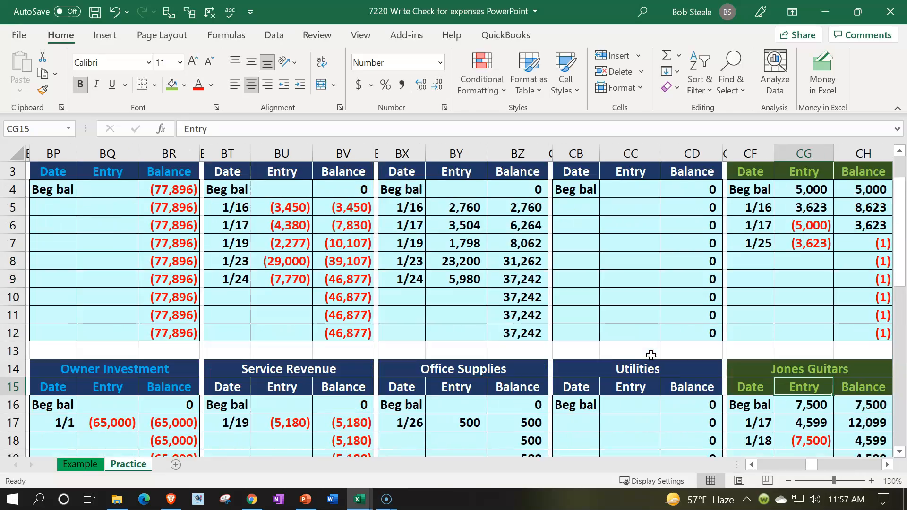
{"action": "scroll", "coordinate": [651, 356], "scroll_direction": "down", "scroll_amount": 3}
{"action": "left_click", "coordinate": [577, 296]}
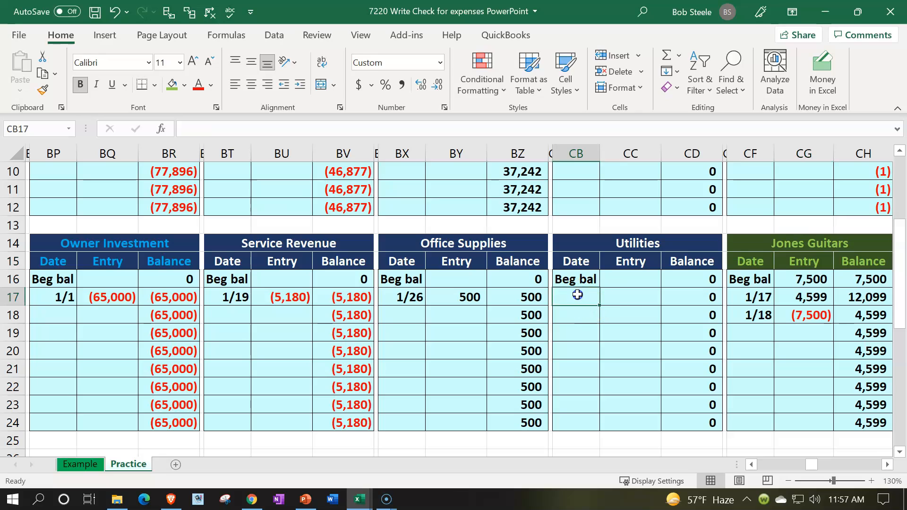
{"action": "type", "text": "1/26"}
{"action": "key", "text": "Return"}
{"action": "key", "text": "Right"}
{"action": "key", "text": "Up"}
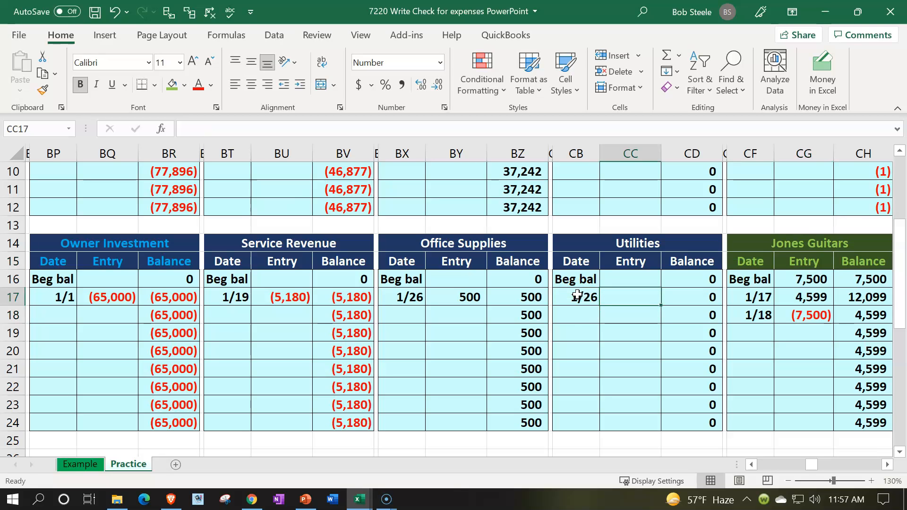
Post the Utilities ledger entry in CC17 by linking it to the 620 Utilities debit in journal cell AB2
{"action": "type", "text": "="}
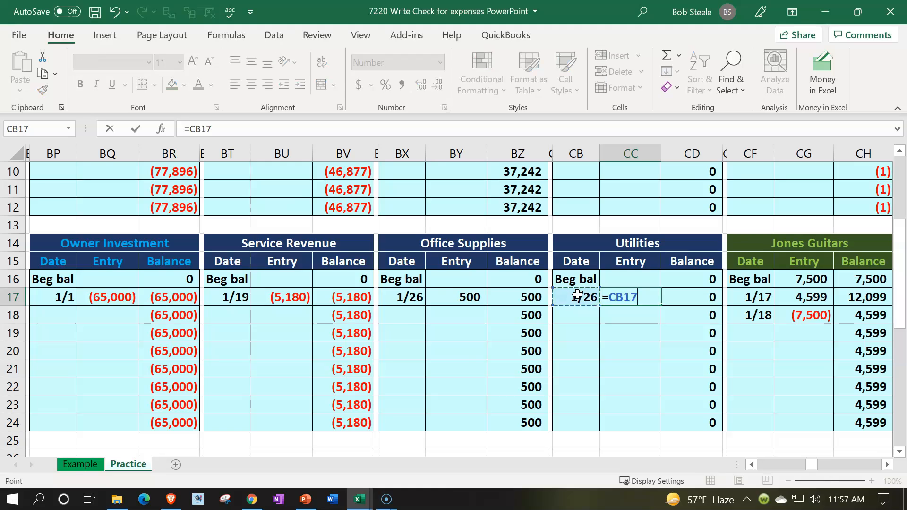
{"action": "key", "text": "Left"}
{"action": "key", "text": "Left"}
{"action": "key", "text": "Left"}
{"action": "key", "text": "Left"}
{"action": "key", "text": "Left"}
{"action": "key", "text": "Left"}
{"action": "key", "text": "Left"}
{"action": "key", "text": "Left"}
{"action": "key", "text": "Left"}
{"action": "key", "text": "Left"}
{"action": "key", "text": "Left"}
{"action": "key", "text": "Left"}
{"action": "key", "text": "Left"}
{"action": "key", "text": "Left"}
{"action": "key", "text": "Left"}
{"action": "key", "text": "Left"}
{"action": "key", "text": "Left"}
{"action": "key", "text": "Left"}
{"action": "key", "text": "Left"}
{"action": "key", "text": "Left"}
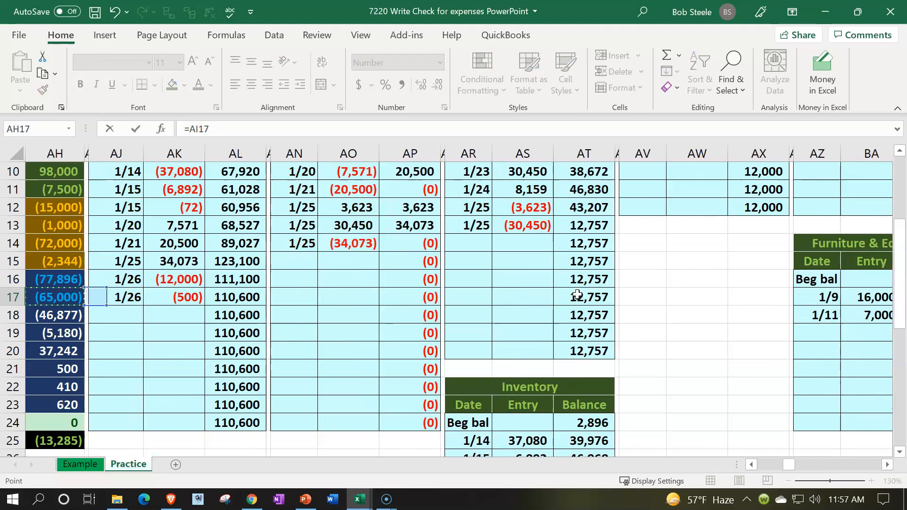
{"action": "key", "text": "Left"}
{"action": "key", "text": "Left"}
{"action": "key", "text": "Left"}
{"action": "key", "text": "Left"}
{"action": "key", "text": "Left"}
{"action": "key", "text": "Left"}
{"action": "key", "text": "Left"}
{"action": "key", "text": "Left"}
{"action": "key", "text": "Left"}
{"action": "key", "text": "Up"}
{"action": "key", "text": "Up"}
{"action": "key", "text": "Up"}
{"action": "key", "text": "Up"}
{"action": "key", "text": "Up"}
{"action": "key", "text": "Up"}
{"action": "key", "text": "Up"}
{"action": "key", "text": "Up"}
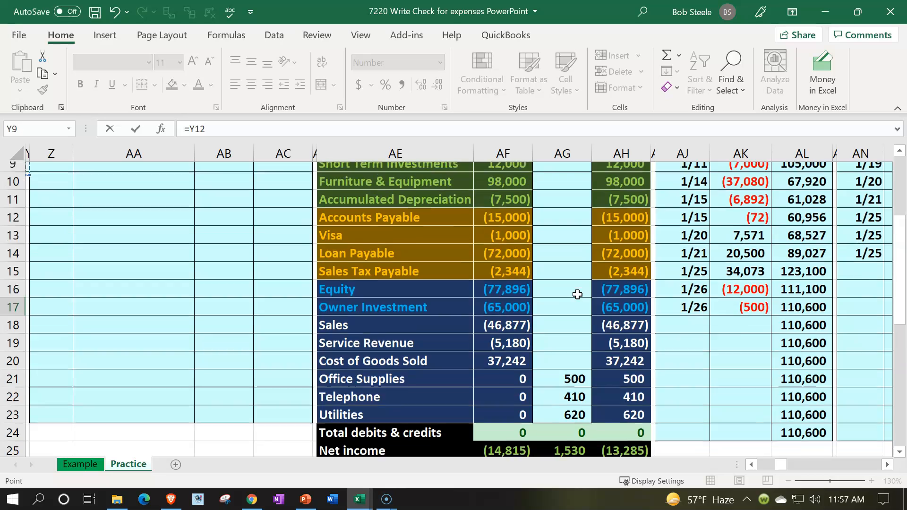
{"action": "key", "text": "Up"}
{"action": "key", "text": "Up"}
{"action": "key", "text": "Up"}
{"action": "key", "text": "Up"}
{"action": "key", "text": "Up"}
{"action": "key", "text": "Up"}
{"action": "key", "text": "Up"}
{"action": "key", "text": "Up"}
{"action": "key", "text": "Right"}
{"action": "key", "text": "Right"}
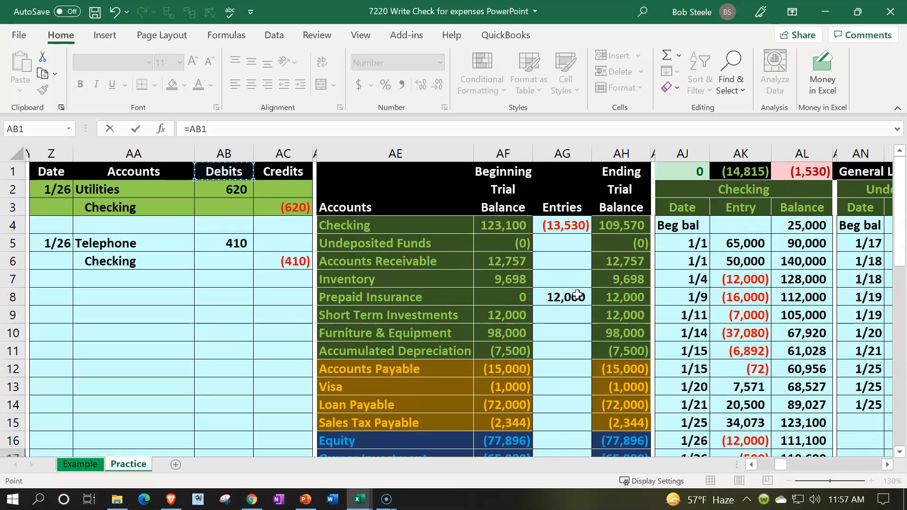
{"action": "key", "text": "Return"}
Review the linked Utilities ledger entry in CC17 against its 1/26 journal entry in rows 2 and 3
{"action": "key", "text": "Right"}
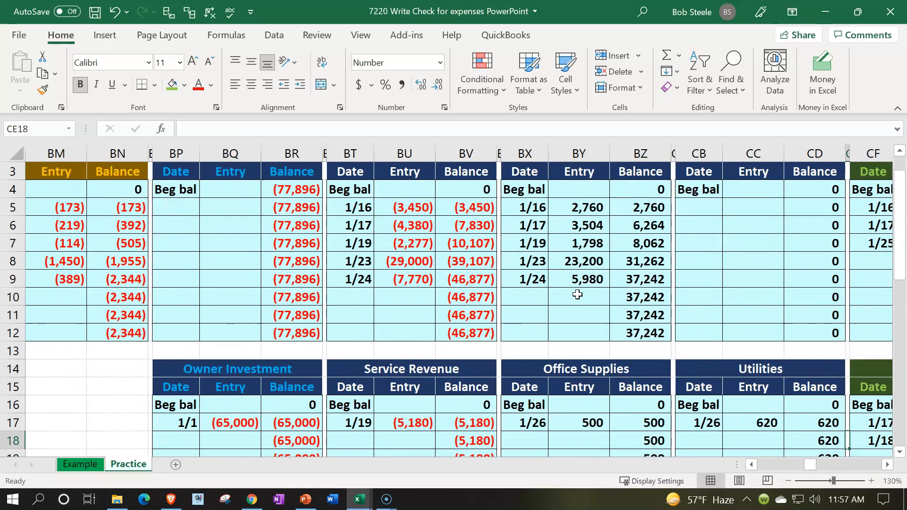
{"action": "key", "text": "Up"}
{"action": "key", "text": "Left"}
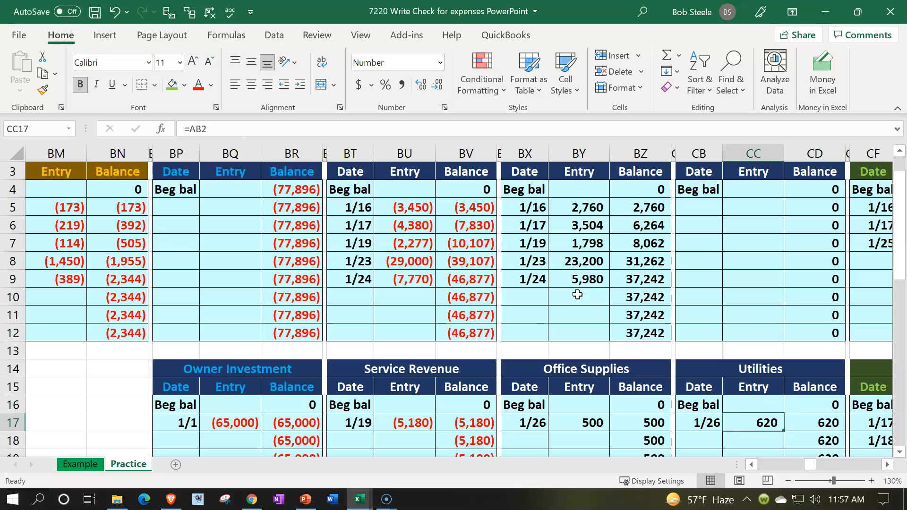
{"action": "key", "text": "Left"}
{"action": "key", "text": "Left"}
{"action": "key", "text": "Left"}
{"action": "key", "text": "Left"}
{"action": "key", "text": "Left"}
{"action": "key", "text": "Left"}
{"action": "key", "text": "Left"}
{"action": "key", "text": "Left"}
{"action": "key", "text": "Left"}
{"action": "key", "text": "Left"}
{"action": "key", "text": "Left"}
{"action": "key", "text": "Left"}
{"action": "key", "text": "Left"}
{"action": "key", "text": "Left"}
{"action": "key", "text": "Left"}
{"action": "key", "text": "Left"}
{"action": "key", "text": "Left"}
{"action": "key", "text": "Left"}
{"action": "key", "text": "Left"}
{"action": "key", "text": "Left"}
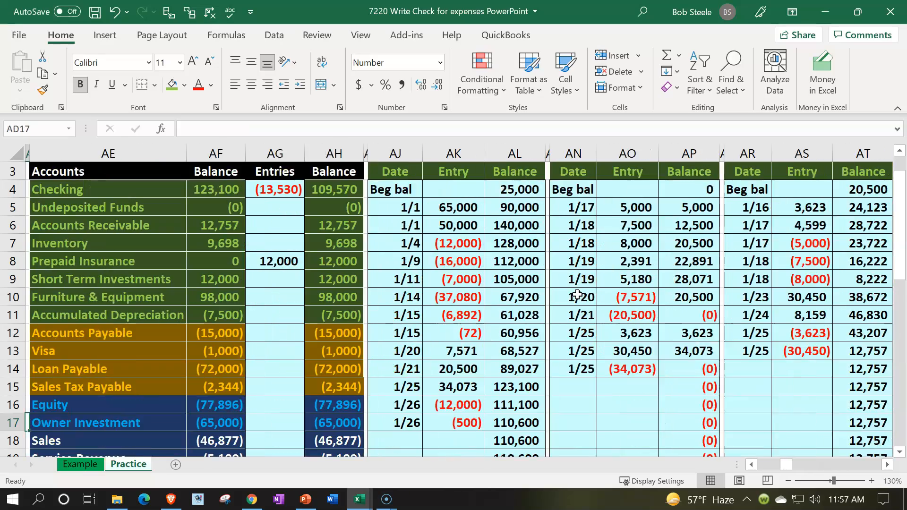
{"action": "key", "text": "Left"}
{"action": "key", "text": "Left"}
{"action": "key", "text": "Left"}
{"action": "key", "text": "Left"}
{"action": "key", "text": "Left"}
{"action": "key", "text": "Left"}
{"action": "key", "text": "Left"}
{"action": "key", "text": "Left"}
{"action": "key", "text": "Left"}
{"action": "key", "text": "Up"}
{"action": "key", "text": "Up"}
{"action": "key", "text": "Up"}
{"action": "key", "text": "Up"}
{"action": "key", "text": "Up"}
{"action": "key", "text": "Up"}
{"action": "key", "text": "Up"}
{"action": "key", "text": "Up"}
{"action": "key", "text": "Up"}
{"action": "key", "text": "Up"}
{"action": "key", "text": "Right"}
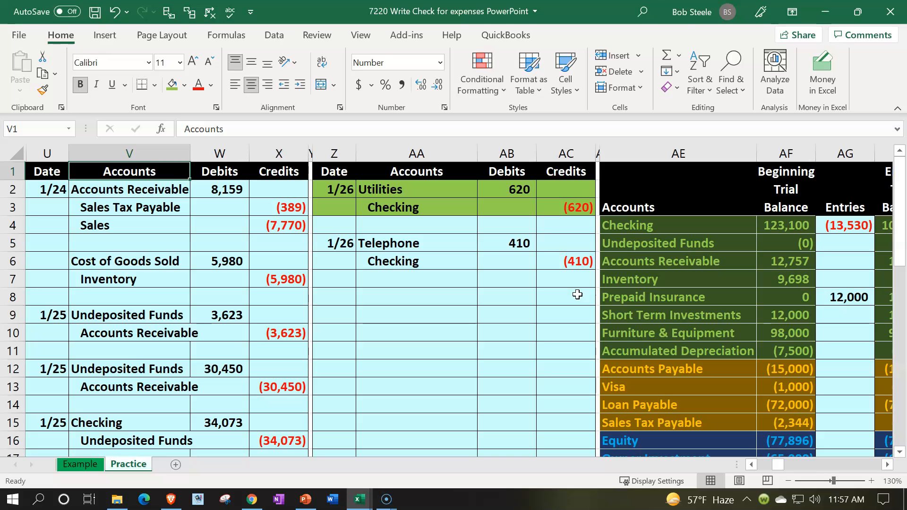
{"action": "key", "text": "Right"}
{"action": "key", "text": "Right"}
{"action": "key", "text": "Right"}
{"action": "key", "text": "Right"}
{"action": "key", "text": "Right"}
{"action": "key", "text": "Right"}
{"action": "key", "text": "Down"}
{"action": "key", "text": "Down"}
Enter the date 1/26 in AJ18, the next empty row of the Checking ledger
{"action": "key", "text": "Right"}
{"action": "key", "text": "Right"}
{"action": "key", "text": "Right"}
{"action": "key", "text": "Right"}
{"action": "key", "text": "Right"}
{"action": "key", "text": "Right"}
{"action": "key", "text": "Right"}
{"action": "key", "text": "Right"}
{"action": "key", "text": "Right"}
{"action": "key", "text": "Right"}
{"action": "key", "text": "Right"}
{"action": "key", "text": "Right"}
{"action": "key", "text": "Right"}
{"action": "key", "text": "Right"}
{"action": "key", "text": "Right"}
{"action": "key", "text": "Right"}
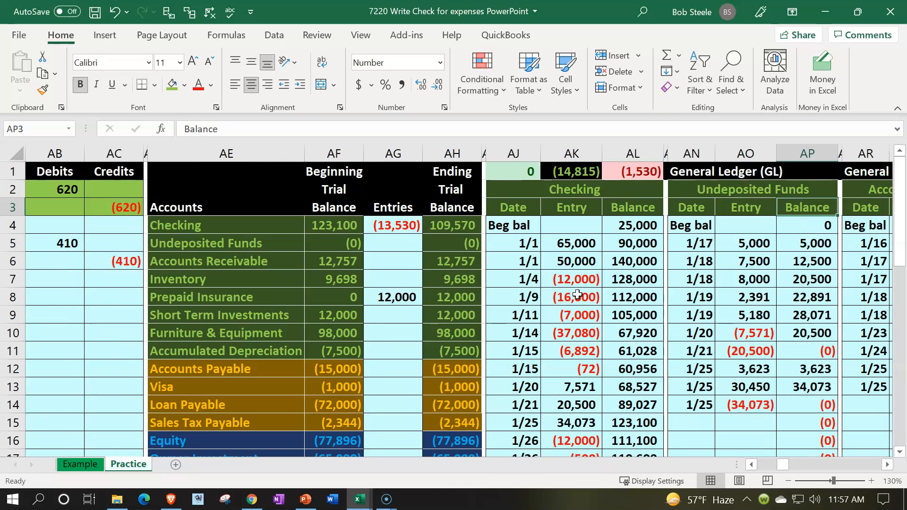
{"action": "key", "text": "Down"}
{"action": "key", "text": "Down"}
{"action": "key", "text": "Down"}
{"action": "key", "text": "Down"}
{"action": "key", "text": "Down"}
{"action": "key", "text": "Down"}
{"action": "key", "text": "Down"}
{"action": "key", "text": "Down"}
{"action": "key", "text": "Down"}
{"action": "key", "text": "Down"}
{"action": "key", "text": "Down"}
{"action": "key", "text": "Down"}
{"action": "key", "text": "Down"}
{"action": "key", "text": "Down"}
{"action": "key", "text": "Down"}
{"action": "key", "text": "Down"}
{"action": "key", "text": "Down"}
{"action": "key", "text": "Down"}
{"action": "key", "text": "Left"}
{"action": "key", "text": "Left"}
{"action": "key", "text": "Left"}
{"action": "key", "text": "Left"}
{"action": "key", "text": "Left"}
{"action": "key", "text": "Left"}
{"action": "key", "text": "Up"}
{"action": "key", "text": "Up"}
{"action": "key", "text": "Up"}
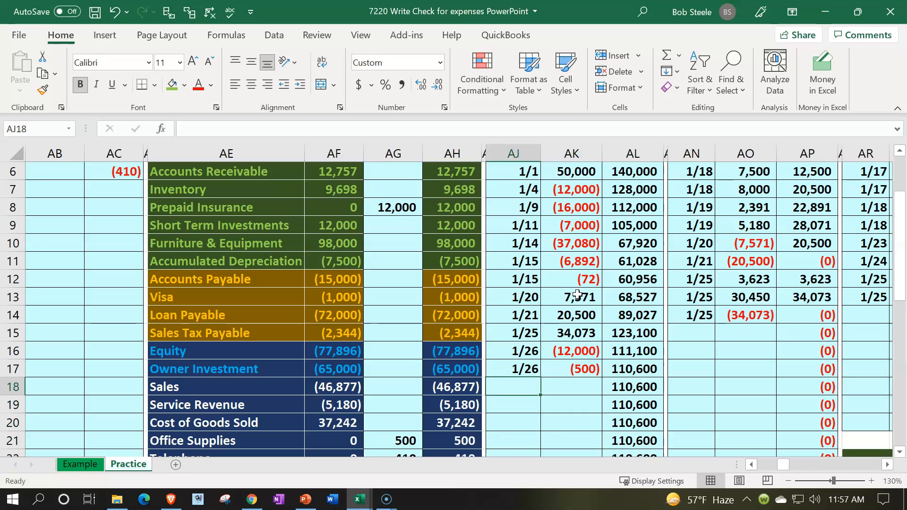
{"action": "type", "text": "1/26"}
{"action": "key", "text": "Tab"}
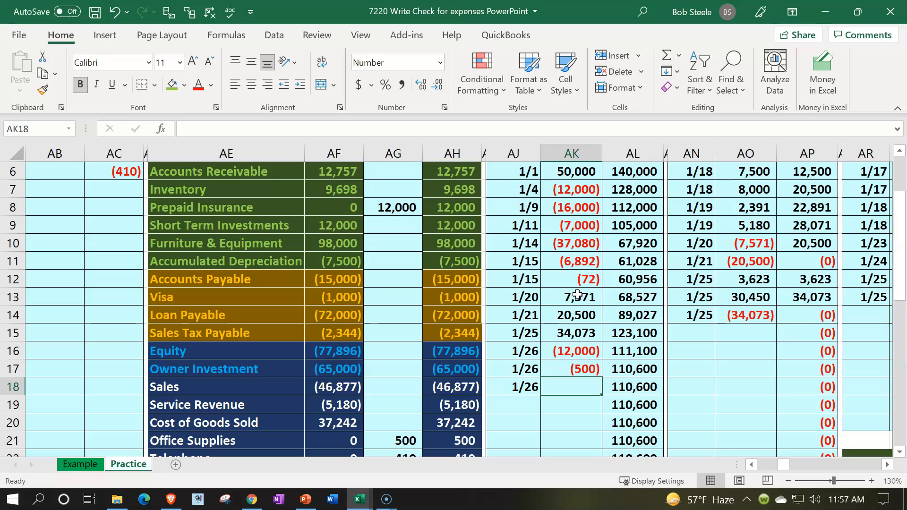
Post the Checking ledger entry in AK18 by linking it to the 620 Checking credit in journal cell AC3
{"action": "type", "text": "="}
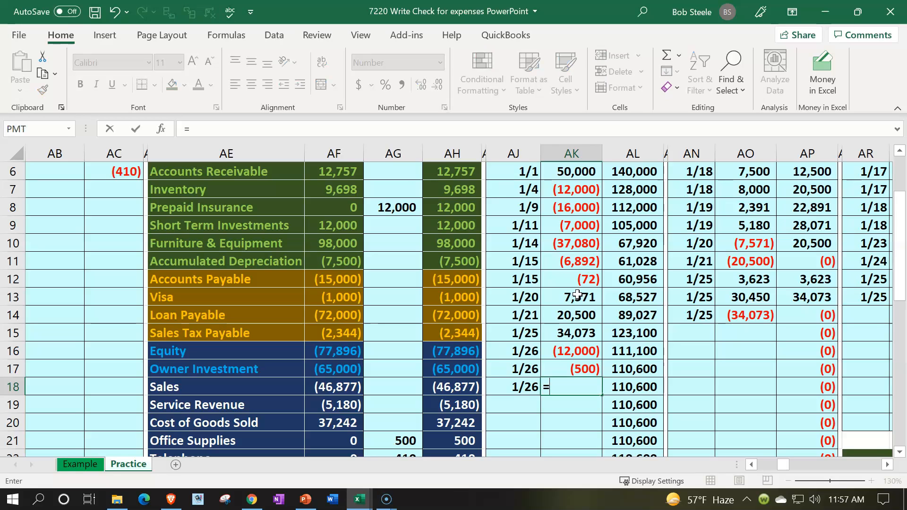
{"action": "key", "text": "Left"}
{"action": "key", "text": "Left"}
{"action": "key", "text": "Left"}
{"action": "key", "text": "Left"}
{"action": "key", "text": "Left"}
{"action": "key", "text": "Left"}
{"action": "key", "text": "Left"}
{"action": "key", "text": "Left"}
{"action": "key", "text": "Left"}
{"action": "key", "text": "Left"}
{"action": "key", "text": "Left"}
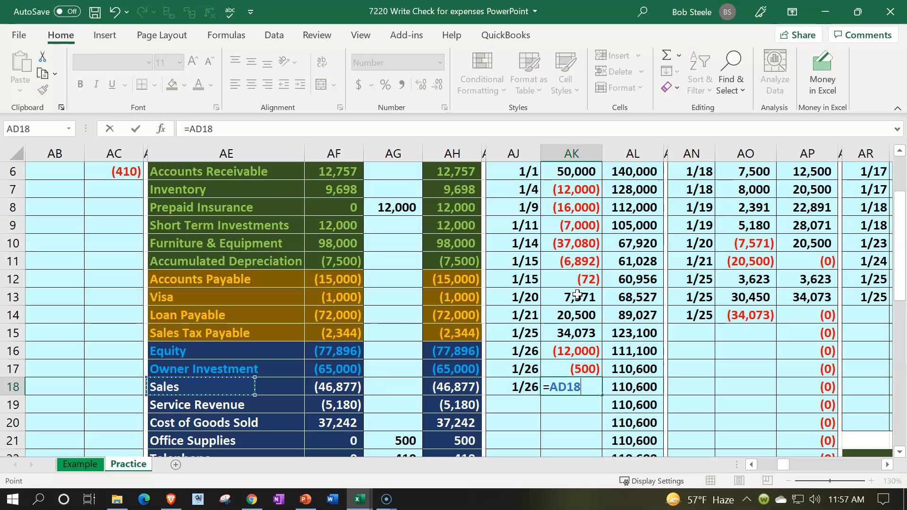
{"action": "key", "text": "Up"}
{"action": "key", "text": "Up"}
{"action": "key", "text": "Up"}
{"action": "key", "text": "Up"}
{"action": "key", "text": "Up"}
{"action": "key", "text": "Up"}
{"action": "key", "text": "Up"}
{"action": "key", "text": "Up"}
{"action": "key", "text": "Up"}
{"action": "key", "text": "Up"}
{"action": "key", "text": "Up"}
{"action": "key", "text": "Up"}
{"action": "key", "text": "Up"}
{"action": "key", "text": "Up"}
{"action": "key", "text": "Up"}
{"action": "key", "text": "Up"}
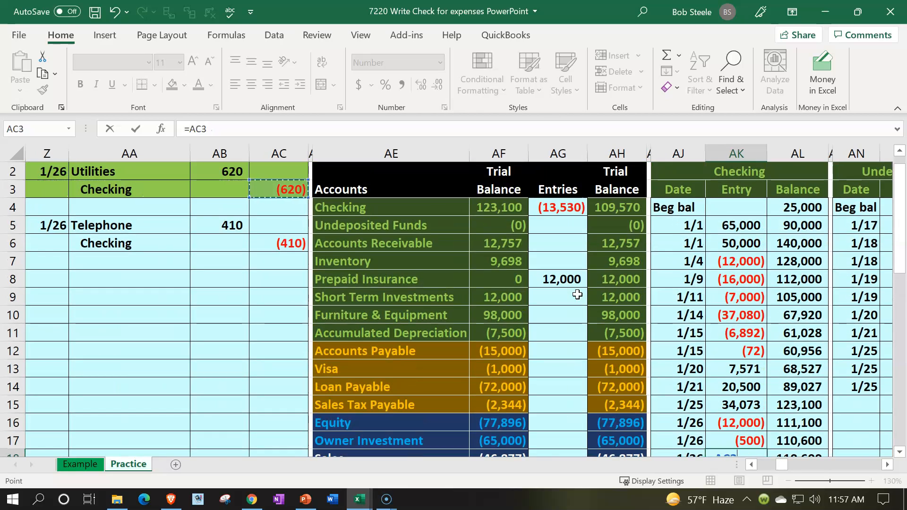
{"action": "key", "text": "Return"}
{"action": "key", "text": "Right"}
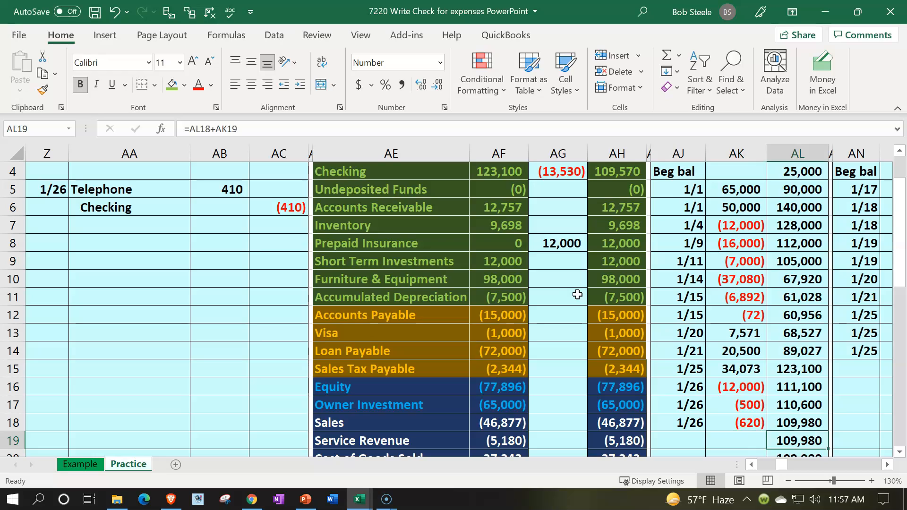
Examine the Checking ledger's running balance in AL17 and AL18 around the new entry
{"action": "key", "text": "Right"}
{"action": "key", "text": "Up"}
{"action": "key", "text": "Up"}
{"action": "key", "text": "Left"}
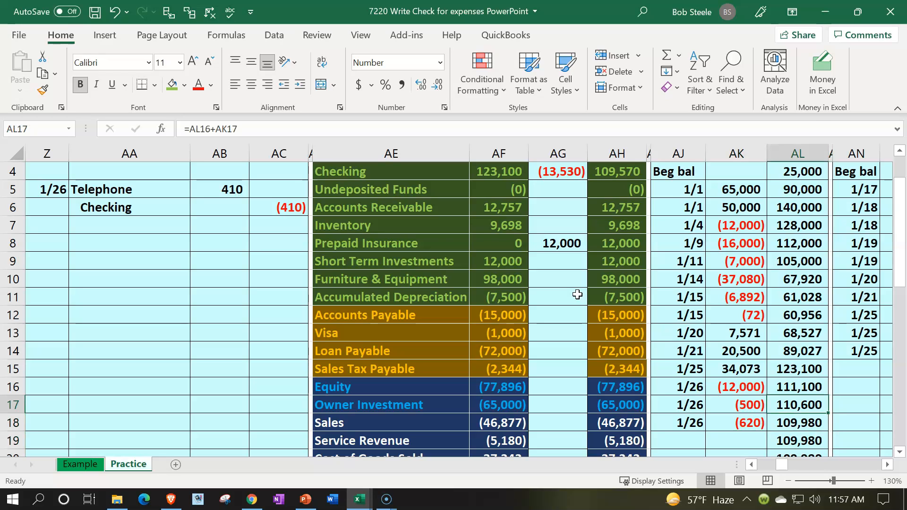
{"action": "key", "text": "Left"}
{"action": "key", "text": "Down"}
{"action": "key", "text": "Right"}
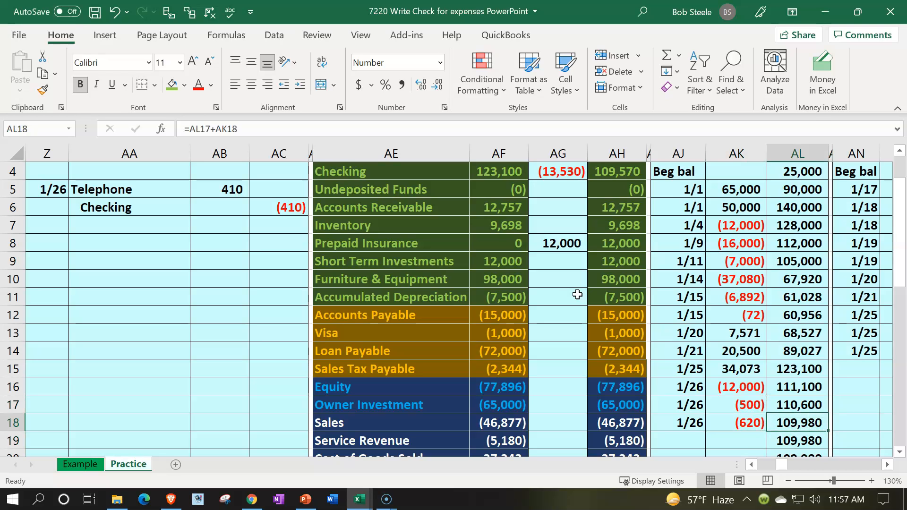
Add the Telephone ledger's last balance cell, CD12, to the general ledger balance check formula in AJ1
{"action": "scroll", "coordinate": [577, 295], "scroll_direction": "up", "scroll_amount": 1}
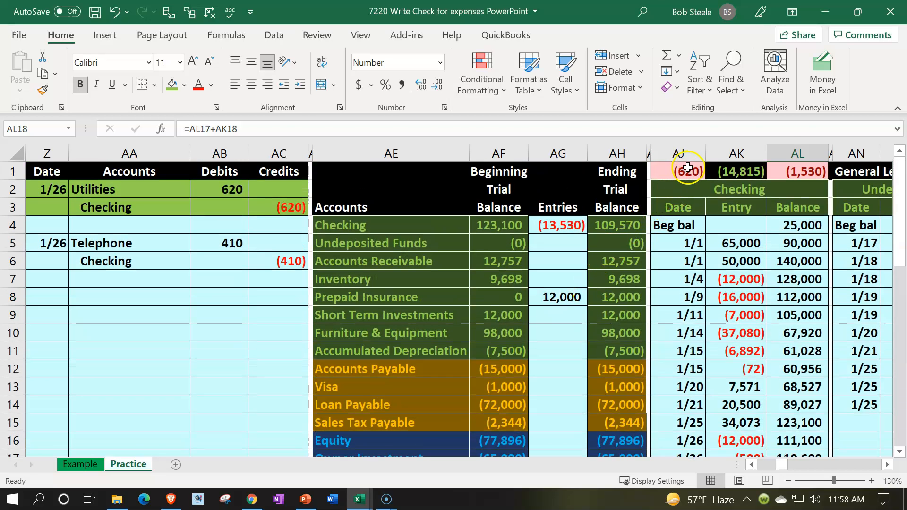
{"action": "left_click", "coordinate": [688, 170]}
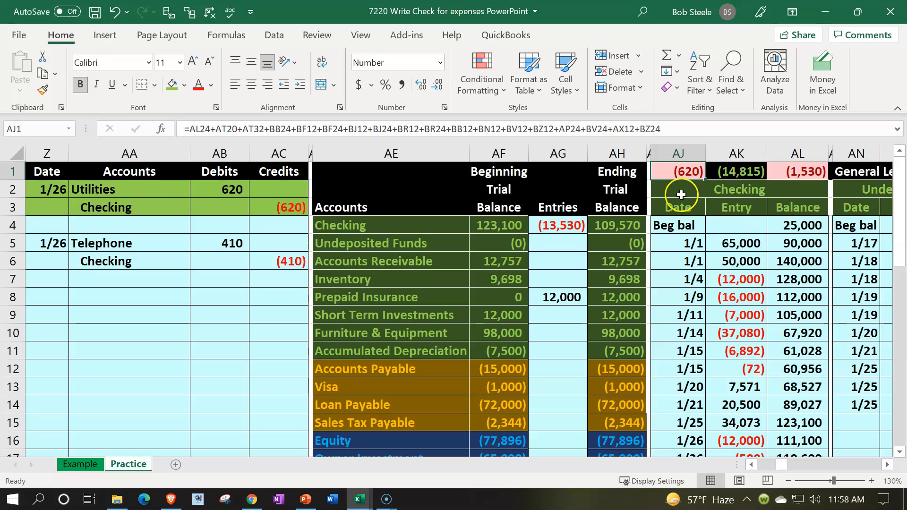
{"action": "double_click", "coordinate": [687, 173]}
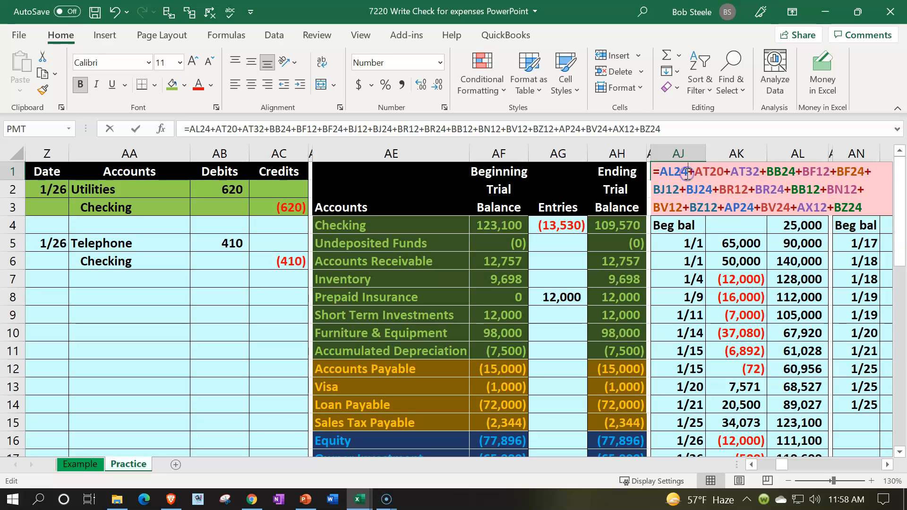
{"action": "left_click", "coordinate": [866, 265]}
{"action": "key", "text": "Right"}
{"action": "key", "text": "Right"}
{"action": "key", "text": "Right"}
{"action": "key", "text": "Right"}
{"action": "key", "text": "Right"}
{"action": "key", "text": "Right"}
{"action": "key", "text": "Right"}
{"action": "key", "text": "Right"}
{"action": "key", "text": "Right"}
{"action": "key", "text": "Right"}
{"action": "key", "text": "Right"}
{"action": "key", "text": "Right"}
{"action": "key", "text": "Right"}
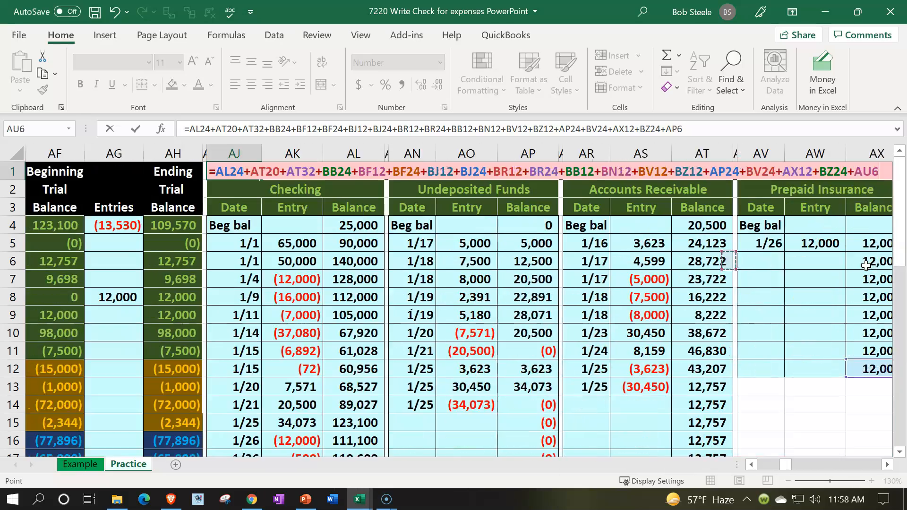
{"action": "key", "text": "Right"}
{"action": "key", "text": "Right"}
{"action": "key", "text": "Right"}
{"action": "key", "text": "Right"}
{"action": "key", "text": "Right"}
{"action": "key", "text": "Right"}
{"action": "key", "text": "Right"}
{"action": "key", "text": "Right"}
{"action": "key", "text": "Right"}
{"action": "key", "text": "Right"}
{"action": "key", "text": "Right"}
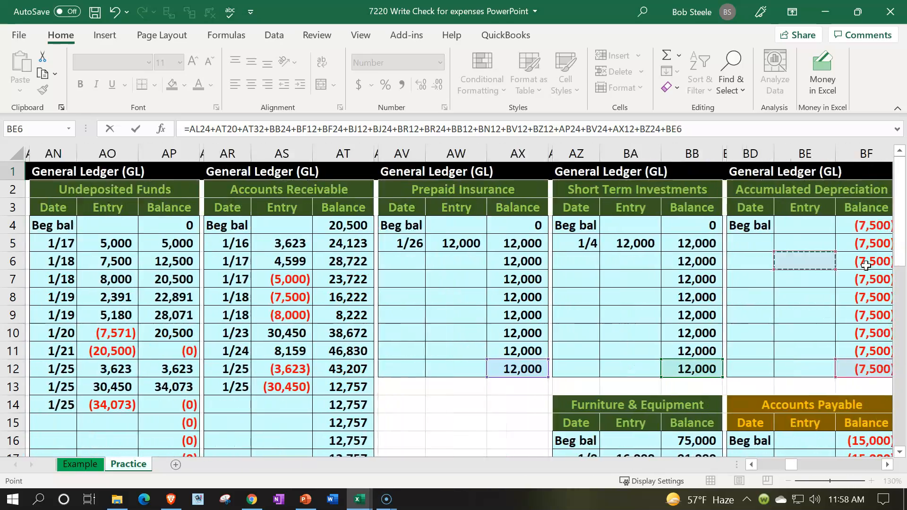
{"action": "key", "text": "Right"}
{"action": "key", "text": "Right"}
{"action": "key", "text": "Right"}
{"action": "key", "text": "Right"}
{"action": "key", "text": "Right"}
{"action": "key", "text": "Right"}
{"action": "key", "text": "Right"}
{"action": "key", "text": "Right"}
{"action": "key", "text": "Right"}
{"action": "key", "text": "Right"}
{"action": "key", "text": "Right"}
{"action": "key", "text": "Right"}
{"action": "key", "text": "Right"}
{"action": "key", "text": "Right"}
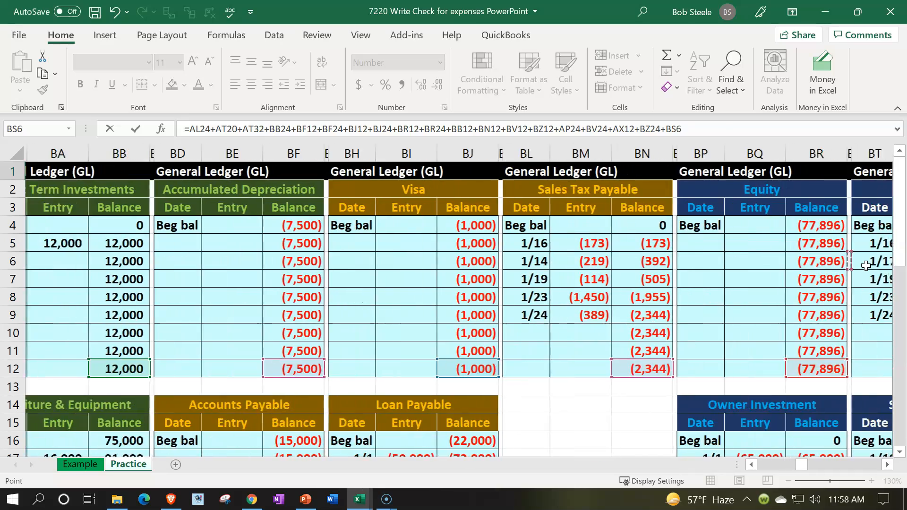
{"action": "key", "text": "Right"}
{"action": "key", "text": "Right"}
{"action": "key", "text": "Right"}
{"action": "key", "text": "Right"}
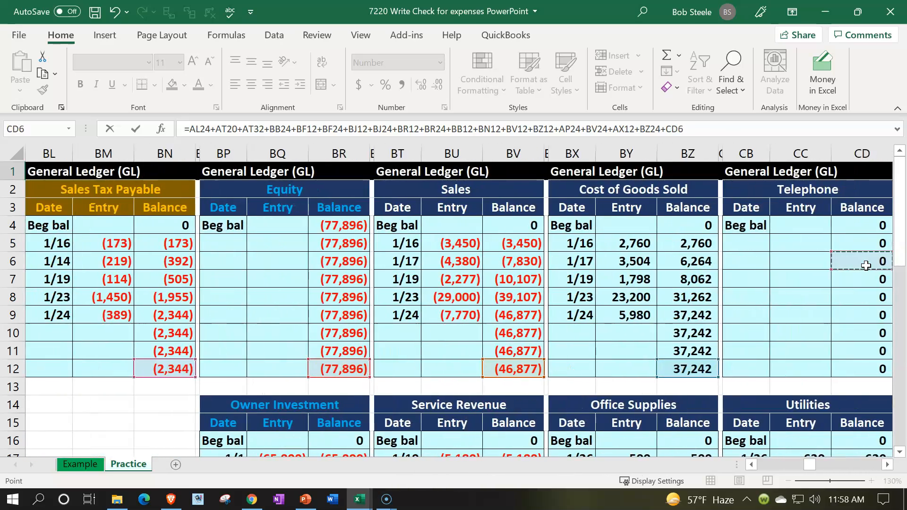
{"action": "key", "text": "Right"}
{"action": "key", "text": "Right"}
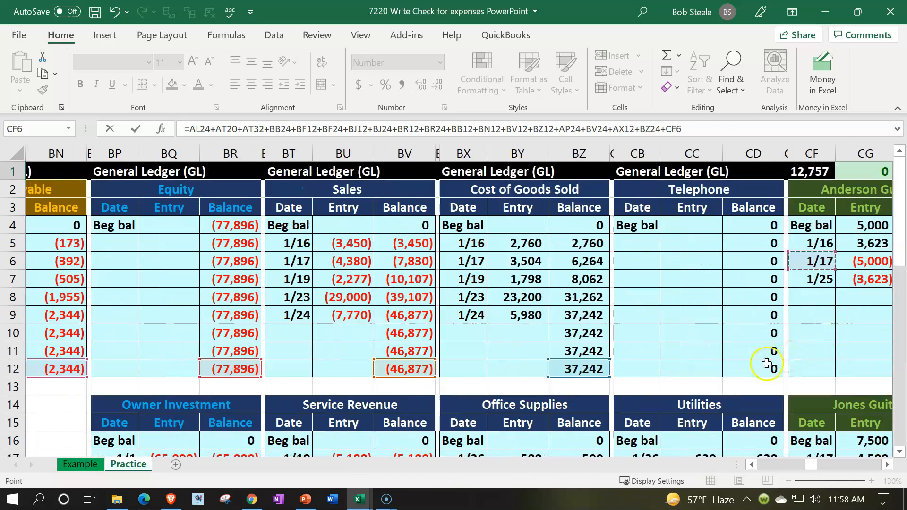
{"action": "left_click", "coordinate": [762, 364]}
Add the Utilities ledger's last balance cell, CD24, to the AJ1 check formula and complete it
{"action": "type", "text": "+"}
{"action": "scroll", "coordinate": [756, 368], "scroll_direction": "down", "scroll_amount": 3}
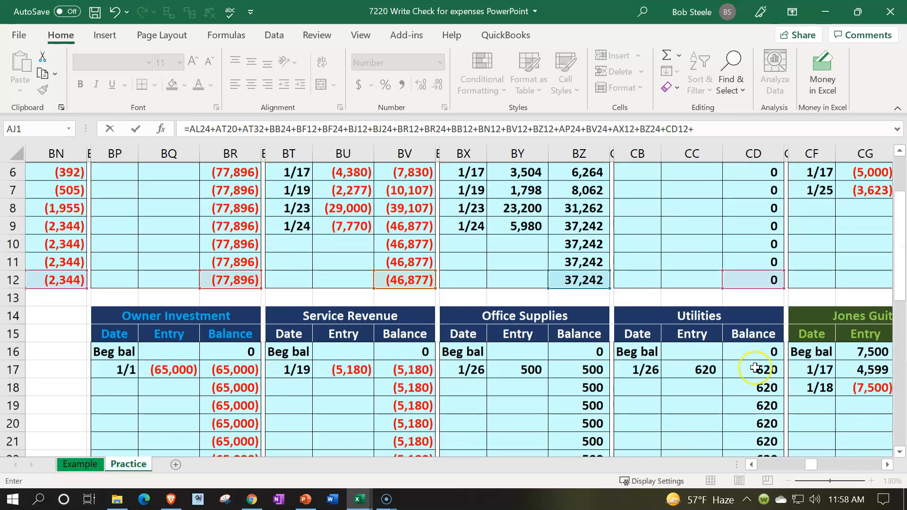
{"action": "left_click", "coordinate": [755, 425]}
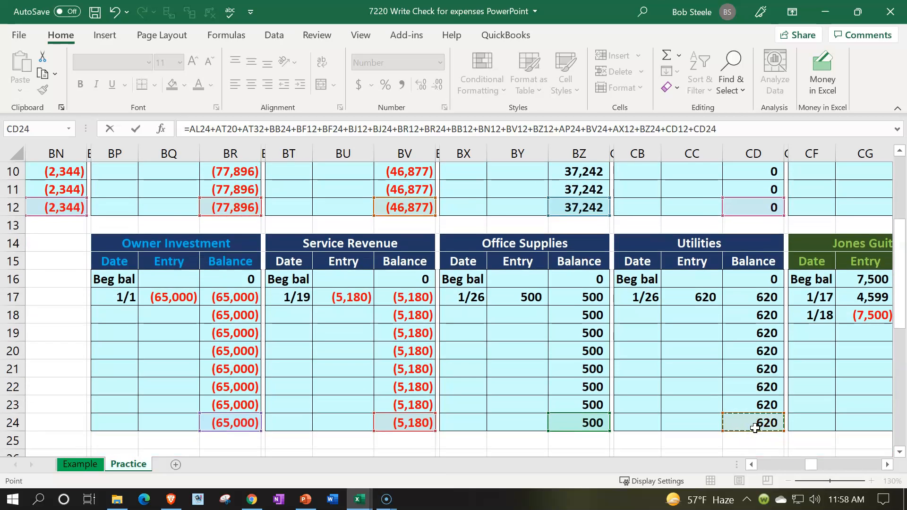
{"action": "key", "text": "Return"}
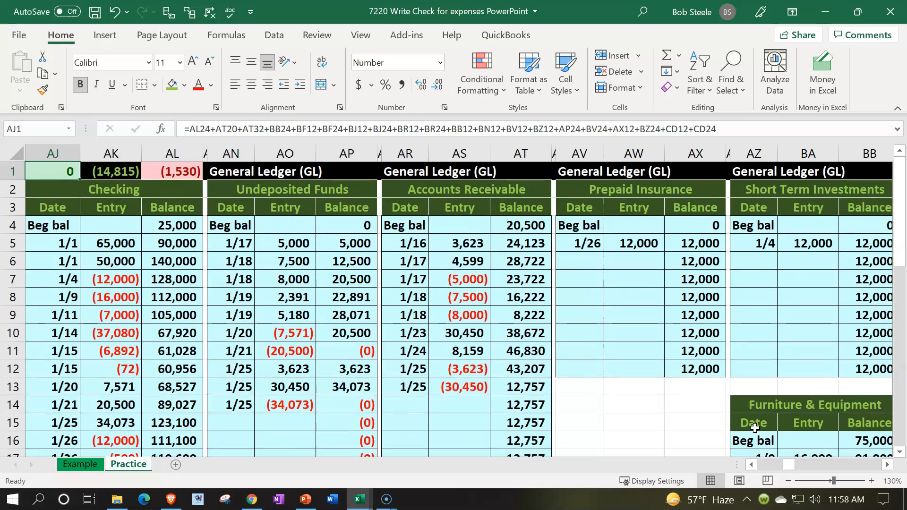
Replace the green highlight on the Utilities journal entry in Z2:AC3 with the journal's light blue fill
{"action": "key", "text": "Left"}
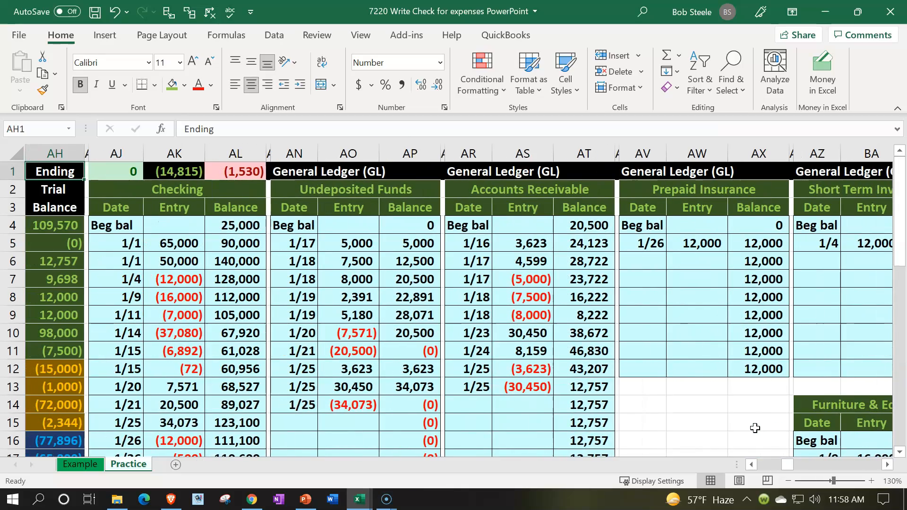
{"action": "key", "text": "Left"}
{"action": "key", "text": "Left"}
{"action": "key", "text": "Left"}
{"action": "key", "text": "Left"}
{"action": "key", "text": "Left"}
{"action": "key", "text": "Left"}
{"action": "key", "text": "Left"}
{"action": "key", "text": "Left"}
{"action": "key", "text": "Left"}
{"action": "key", "text": "Left"}
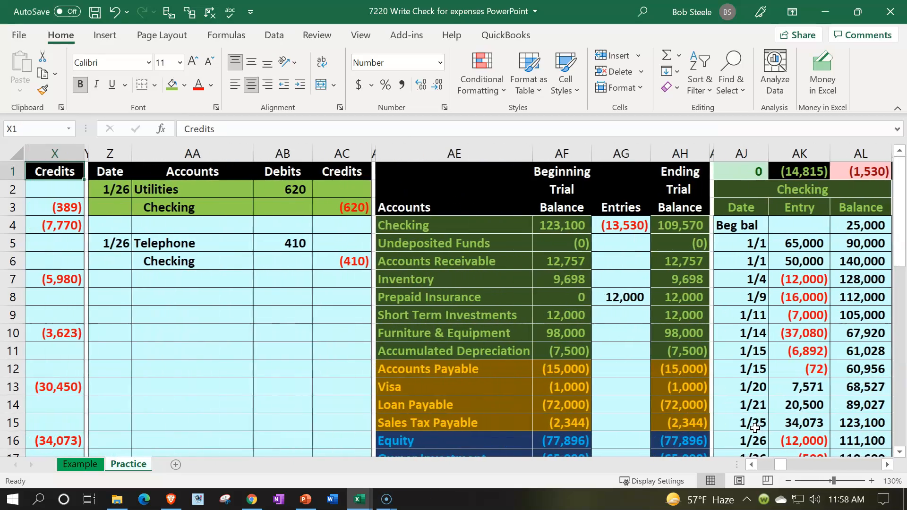
{"action": "left_click_drag", "start_coordinate": [109, 192], "coordinate": [331, 213]}
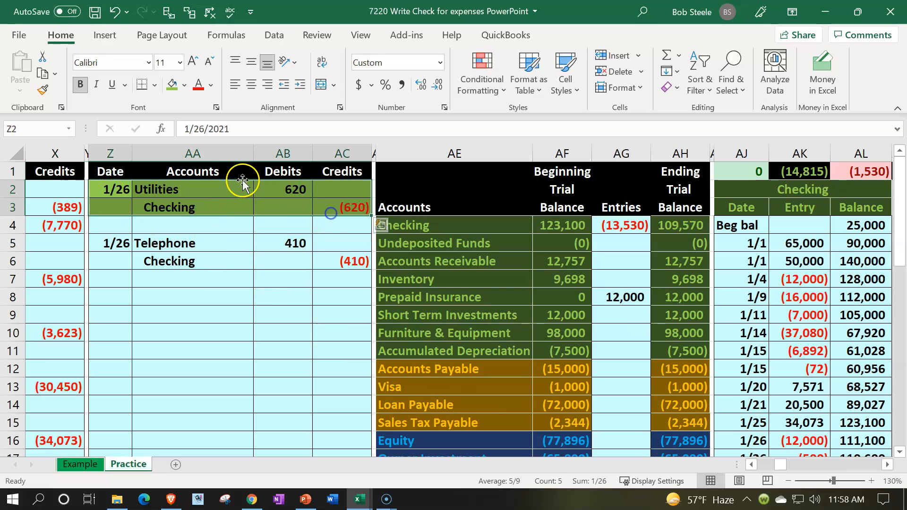
{"action": "left_click", "coordinate": [183, 85]}
{"action": "left_click", "coordinate": [176, 258]}
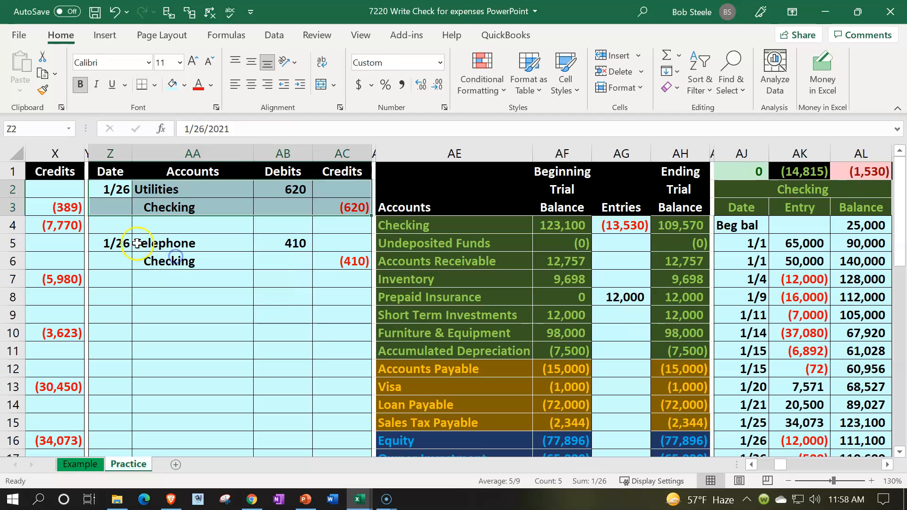
Enter the date 1/26 in CB5, the first empty row of the Telephone ledger
{"action": "left_click", "coordinate": [130, 240]}
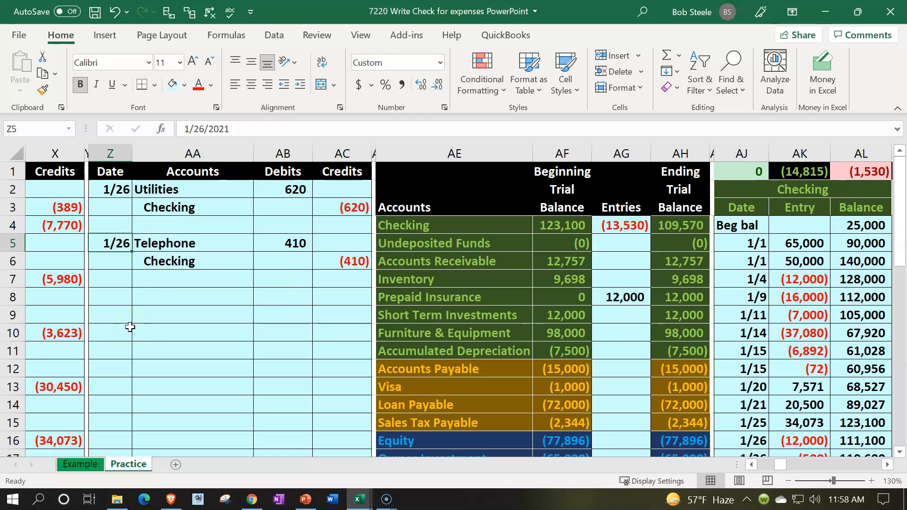
{"action": "key", "text": "Right"}
{"action": "key", "text": "Right"}
{"action": "key", "text": "Right"}
{"action": "key", "text": "Right"}
{"action": "key", "text": "Right"}
{"action": "key", "text": "Right"}
{"action": "key", "text": "Down"}
{"action": "scroll", "coordinate": [130, 327], "scroll_direction": "down", "scroll_amount": 2}
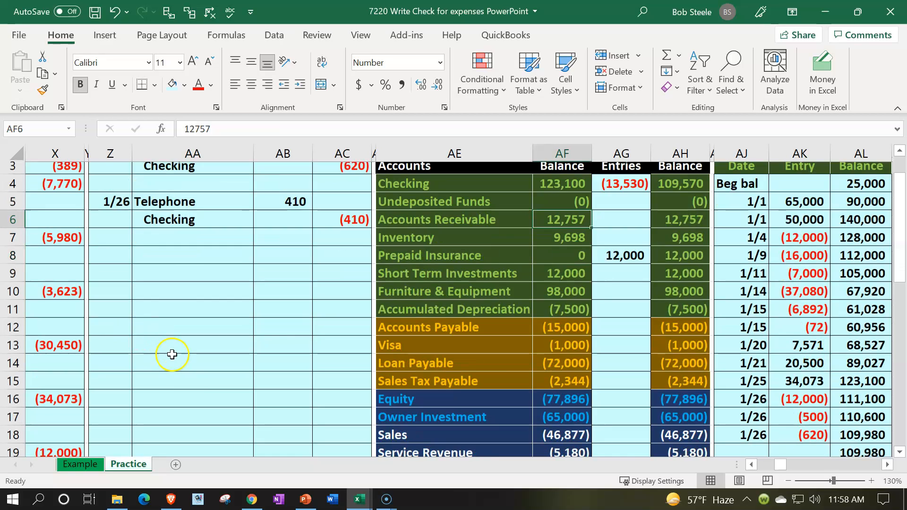
{"action": "scroll", "coordinate": [512, 395], "scroll_direction": "up", "scroll_amount": 2}
{"action": "left_click", "coordinate": [549, 334]}
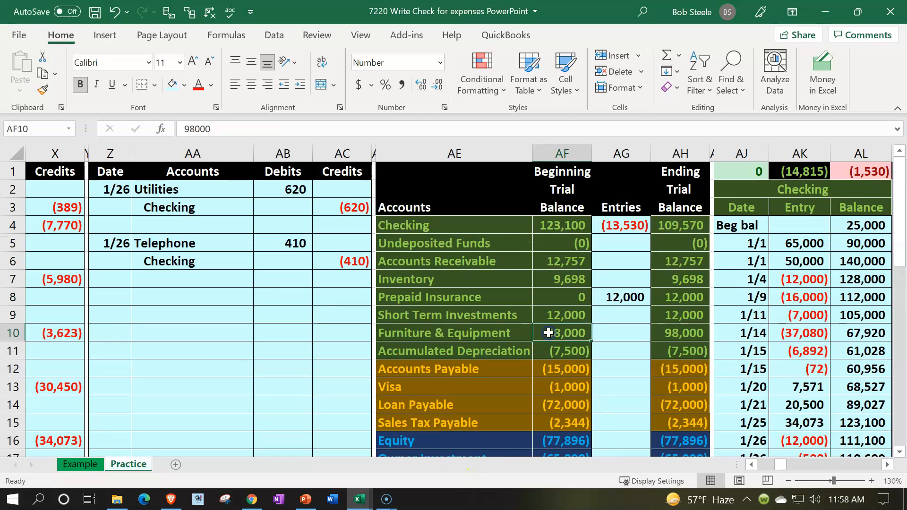
{"action": "key", "text": "Right"}
{"action": "key", "text": "Right"}
{"action": "key", "text": "Right"}
{"action": "key", "text": "Right"}
{"action": "key", "text": "Right"}
{"action": "key", "text": "Right"}
{"action": "key", "text": "Right"}
{"action": "key", "text": "Right"}
{"action": "key", "text": "Right"}
{"action": "key", "text": "Right"}
{"action": "key", "text": "Right"}
{"action": "key", "text": "Right"}
{"action": "key", "text": "Right"}
{"action": "key", "text": "Right"}
{"action": "key", "text": "Right"}
{"action": "key", "text": "Right"}
{"action": "key", "text": "Right"}
{"action": "key", "text": "Right"}
{"action": "key", "text": "Right"}
{"action": "key", "text": "Right"}
{"action": "key", "text": "Right"}
{"action": "key", "text": "Right"}
{"action": "key", "text": "Right"}
{"action": "key", "text": "Right"}
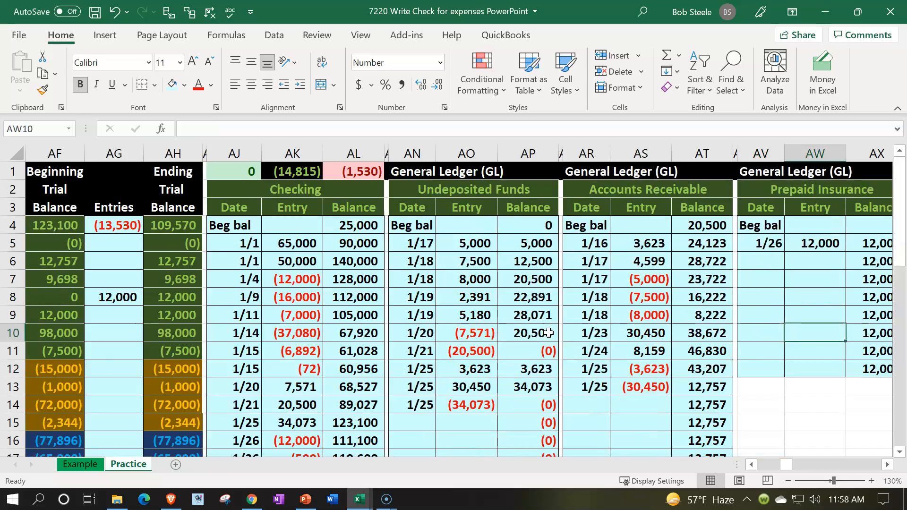
{"action": "key", "text": "Right"}
{"action": "key", "text": "Right"}
{"action": "key", "text": "Right"}
{"action": "key", "text": "Right"}
{"action": "key", "text": "Right"}
{"action": "key", "text": "Right"}
{"action": "key", "text": "Right"}
{"action": "key", "text": "Right"}
{"action": "key", "text": "Right"}
{"action": "key", "text": "Right"}
{"action": "key", "text": "Right"}
{"action": "key", "text": "Right"}
{"action": "key", "text": "Right"}
{"action": "key", "text": "Right"}
{"action": "key", "text": "Right"}
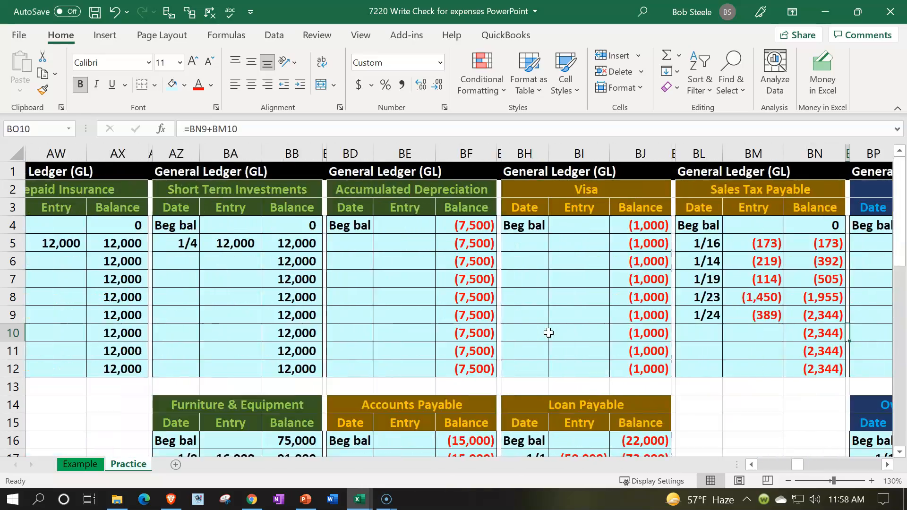
{"action": "key", "text": "Right"}
{"action": "key", "text": "Right"}
{"action": "key", "text": "Right"}
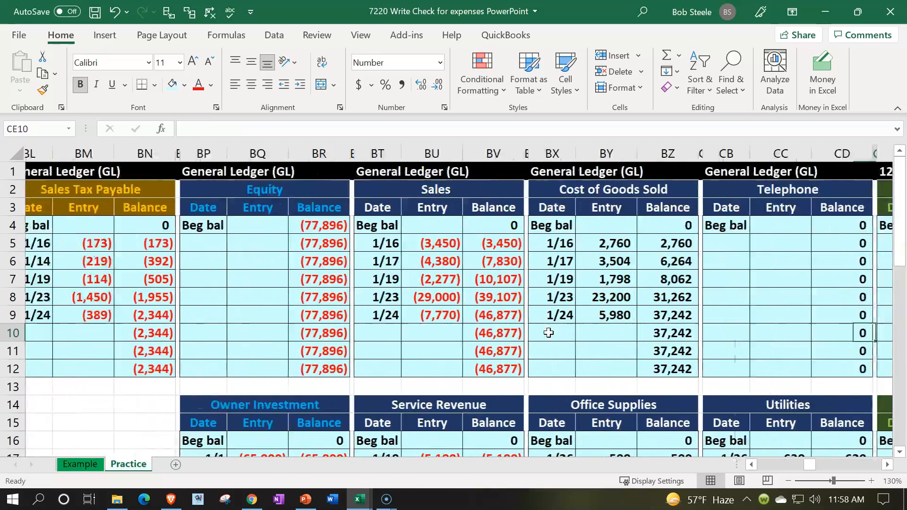
{"action": "key", "text": "Up"}
{"action": "key", "text": "Up"}
{"action": "key", "text": "Up"}
{"action": "key", "text": "Up"}
{"action": "key", "text": "Up"}
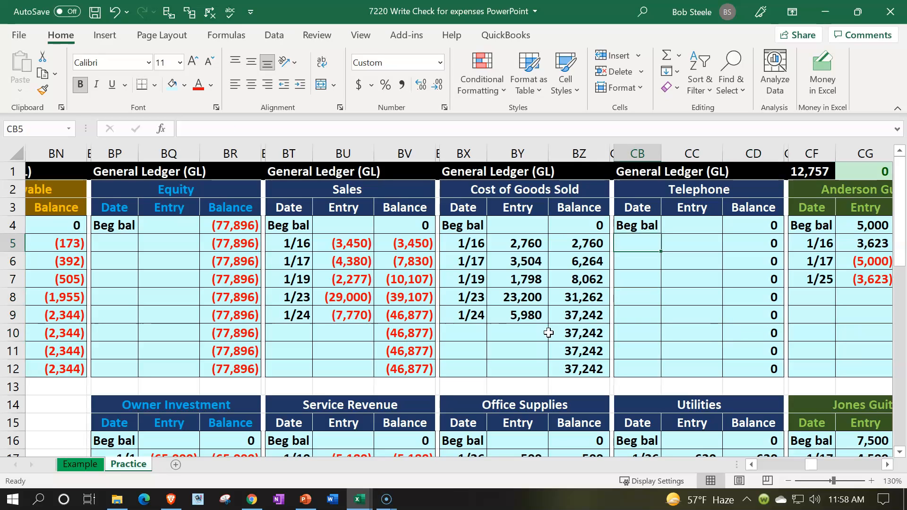
{"action": "type", "text": "1/26"}
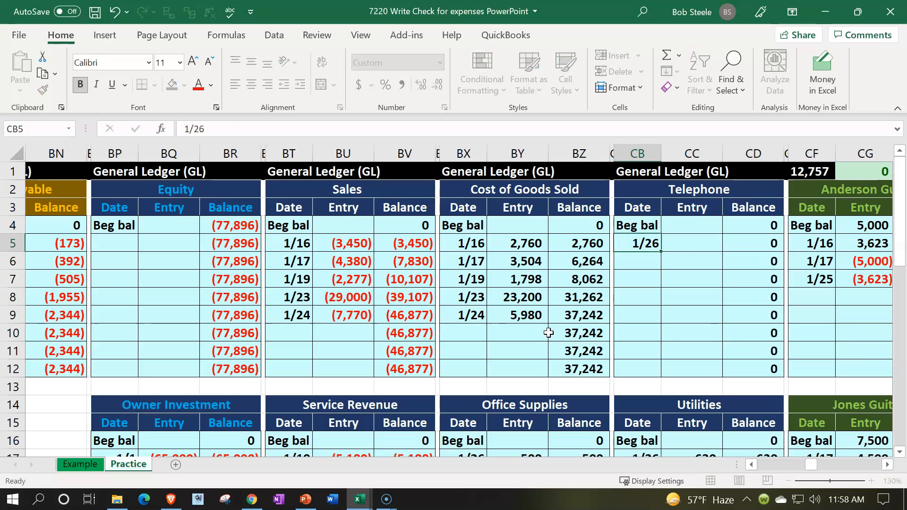
{"action": "key", "text": "Tab"}
Post the Telephone debit to the Telephone ledger by linking entry cell CC5 to the journal amount in AB5
{"action": "type", "text": "="}
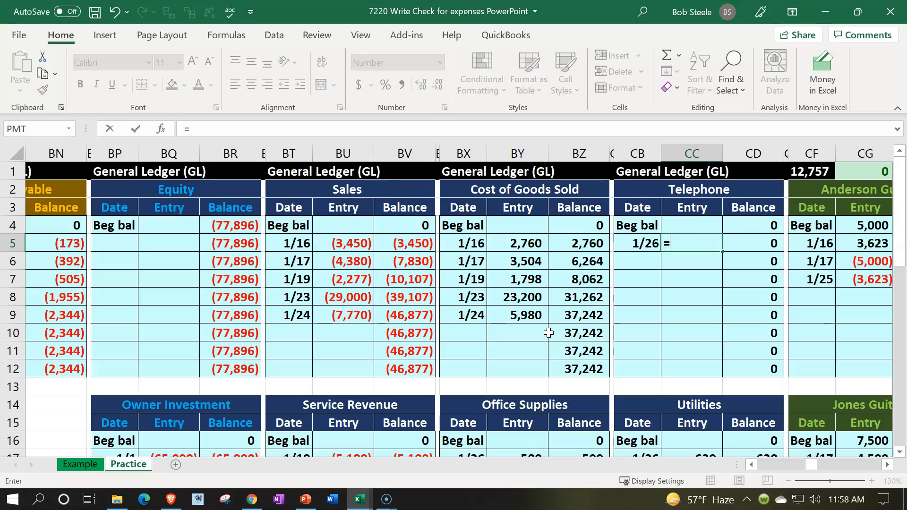
{"action": "key", "text": "Left"}
{"action": "key", "text": "Left"}
{"action": "key", "text": "Left"}
{"action": "key", "text": "Left"}
{"action": "key", "text": "Left"}
{"action": "key", "text": "Left"}
{"action": "key", "text": "Left"}
{"action": "key", "text": "Left"}
{"action": "key", "text": "Left"}
{"action": "key", "text": "Left"}
{"action": "key", "text": "Left"}
{"action": "key", "text": "Left"}
{"action": "key", "text": "Left"}
{"action": "key", "text": "Left"}
{"action": "key", "text": "Left"}
{"action": "key", "text": "Left"}
{"action": "key", "text": "Left"}
{"action": "key", "text": "Left"}
{"action": "key", "text": "Left"}
{"action": "key", "text": "Left"}
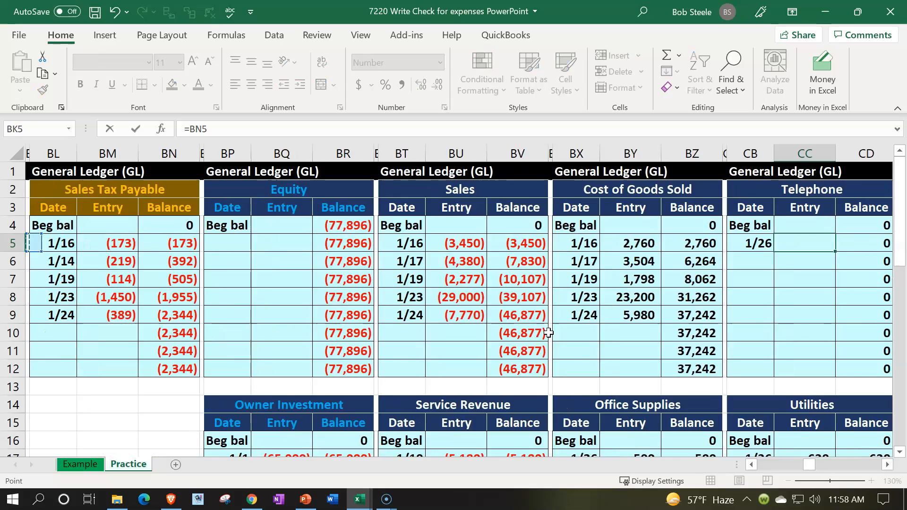
{"action": "key", "text": "Left"}
{"action": "key", "text": "Left"}
{"action": "key", "text": "Left"}
{"action": "key", "text": "Left"}
{"action": "key", "text": "Left"}
{"action": "key", "text": "Left"}
{"action": "key", "text": "Left"}
{"action": "key", "text": "Left"}
{"action": "key", "text": "Left"}
{"action": "key", "text": "Left"}
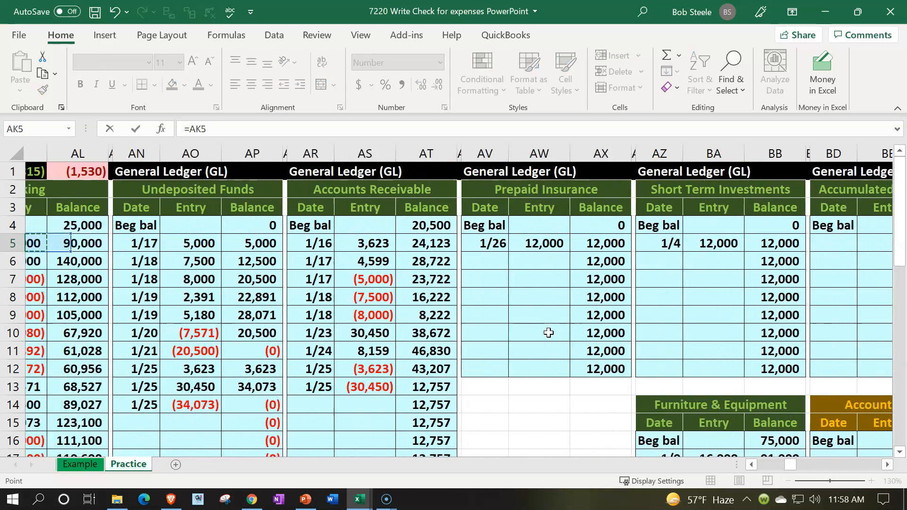
{"action": "key", "text": "Left"}
{"action": "key", "text": "Left"}
{"action": "key", "text": "Left"}
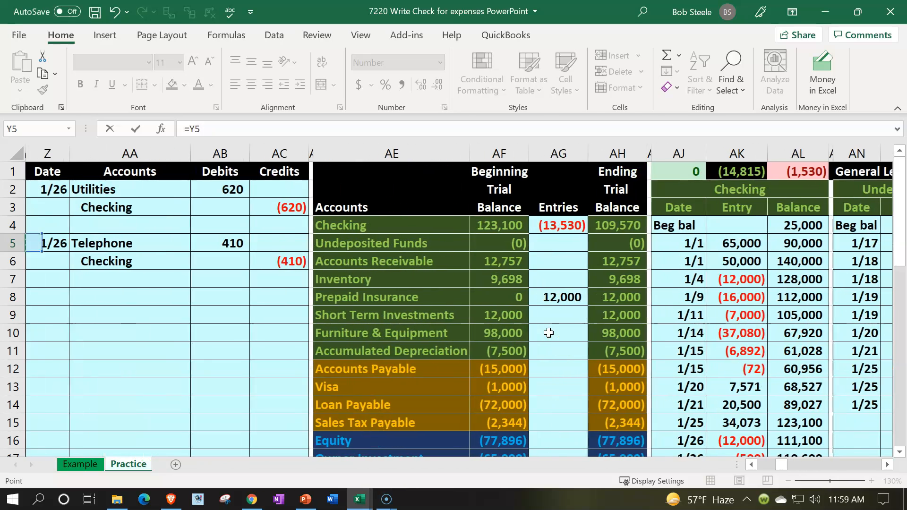
{"action": "key", "text": "Down"}
{"action": "key", "text": "Right"}
{"action": "key", "text": "Right"}
{"action": "key", "text": "Up"}
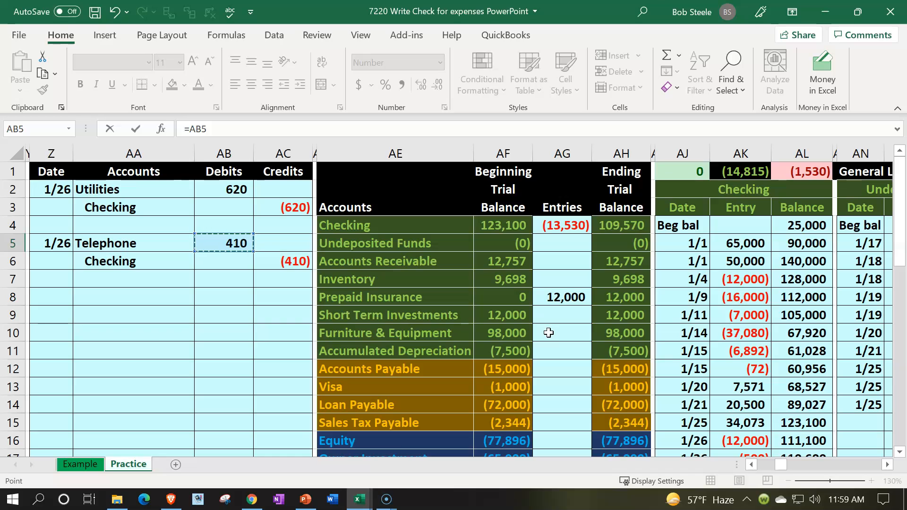
{"action": "key", "text": "Return"}
{"action": "key", "text": "Right"}
{"action": "key", "text": "Right"}
{"action": "key", "text": "Up"}
{"action": "key", "text": "Left"}
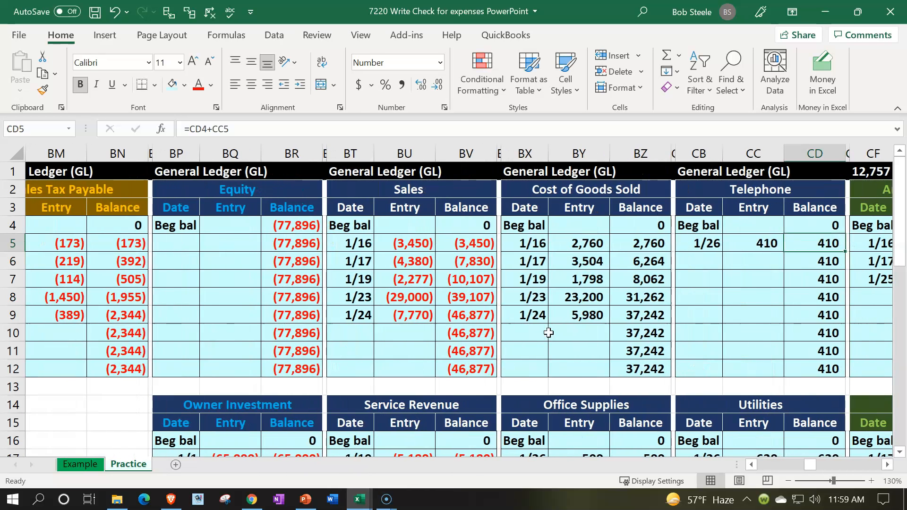
Enter the date 1/26 in AJ19, the first empty row of the Checking ledger, for the Telephone payment
{"action": "key", "text": "Left"}
{"action": "key", "text": "Left"}
{"action": "key", "text": "Left"}
{"action": "key", "text": "Left"}
{"action": "key", "text": "Left"}
{"action": "key", "text": "Left"}
{"action": "key", "text": "Left"}
{"action": "key", "text": "Left"}
{"action": "key", "text": "Left"}
{"action": "key", "text": "Left"}
{"action": "key", "text": "Left"}
{"action": "key", "text": "Left"}
{"action": "key", "text": "Left"}
{"action": "key", "text": "Left"}
{"action": "key", "text": "Left"}
{"action": "key", "text": "Left"}
{"action": "key", "text": "Left"}
{"action": "key", "text": "Left"}
{"action": "key", "text": "Left"}
{"action": "key", "text": "Left"}
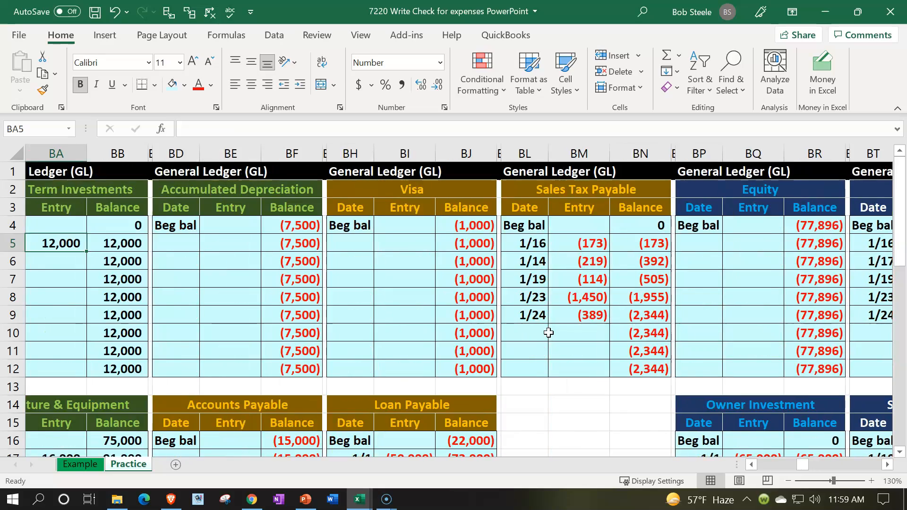
{"action": "key", "text": "Left"}
{"action": "key", "text": "Left"}
{"action": "key", "text": "Left"}
{"action": "key", "text": "Left"}
{"action": "key", "text": "Left"}
{"action": "key", "text": "Left"}
{"action": "key", "text": "Left"}
{"action": "key", "text": "Left"}
{"action": "key", "text": "Left"}
{"action": "key", "text": "Left"}
{"action": "key", "text": "Left"}
{"action": "key", "text": "Left"}
{"action": "key", "text": "Left"}
{"action": "key", "text": "Left"}
{"action": "key", "text": "Left"}
{"action": "key", "text": "Left"}
{"action": "key", "text": "Left"}
{"action": "key", "text": "Left"}
{"action": "key", "text": "Left"}
{"action": "key", "text": "Left"}
{"action": "key", "text": "Down"}
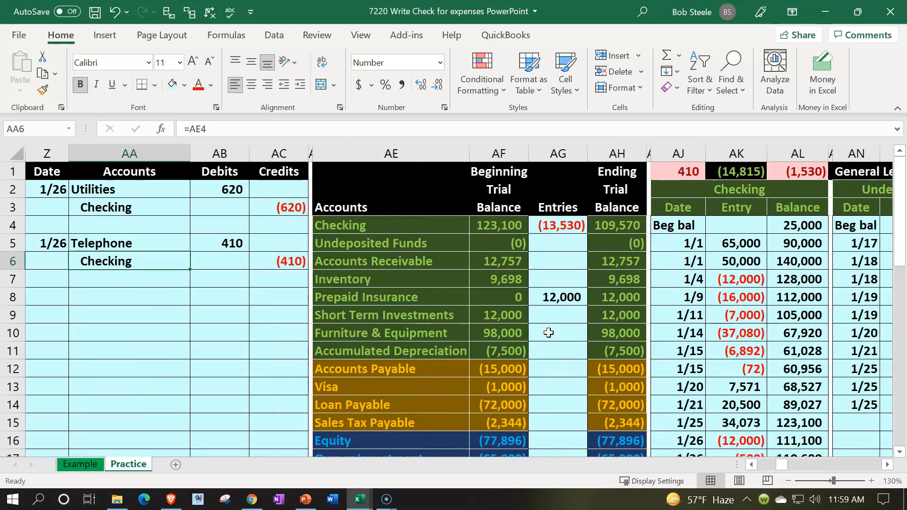
{"action": "key", "text": "Right"}
{"action": "key", "text": "Right"}
{"action": "key", "text": "Right"}
{"action": "key", "text": "Right"}
{"action": "key", "text": "Right"}
{"action": "key", "text": "Right"}
{"action": "key", "text": "Right"}
{"action": "key", "text": "Right"}
{"action": "key", "text": "Right"}
{"action": "key", "text": "Right"}
{"action": "key", "text": "Down"}
{"action": "key", "text": "Down"}
{"action": "key", "text": "Down"}
{"action": "key", "text": "Down"}
{"action": "key", "text": "Down"}
{"action": "key", "text": "Down"}
{"action": "key", "text": "Down"}
{"action": "key", "text": "Down"}
{"action": "key", "text": "Down"}
{"action": "key", "text": "Down"}
{"action": "key", "text": "Down"}
{"action": "key", "text": "Down"}
{"action": "key", "text": "Down"}
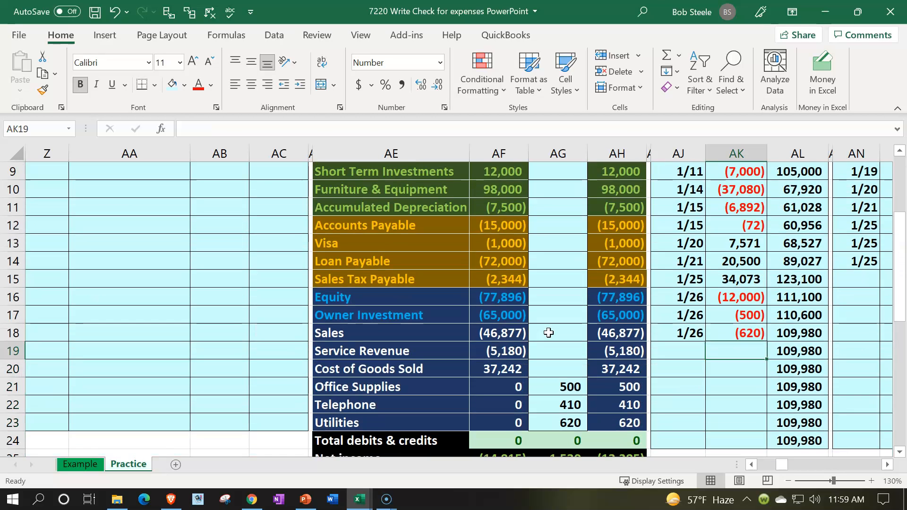
{"action": "key", "text": "Up"}
{"action": "key", "text": "Left"}
{"action": "key", "text": "Down"}
{"action": "type", "text": "1/"}
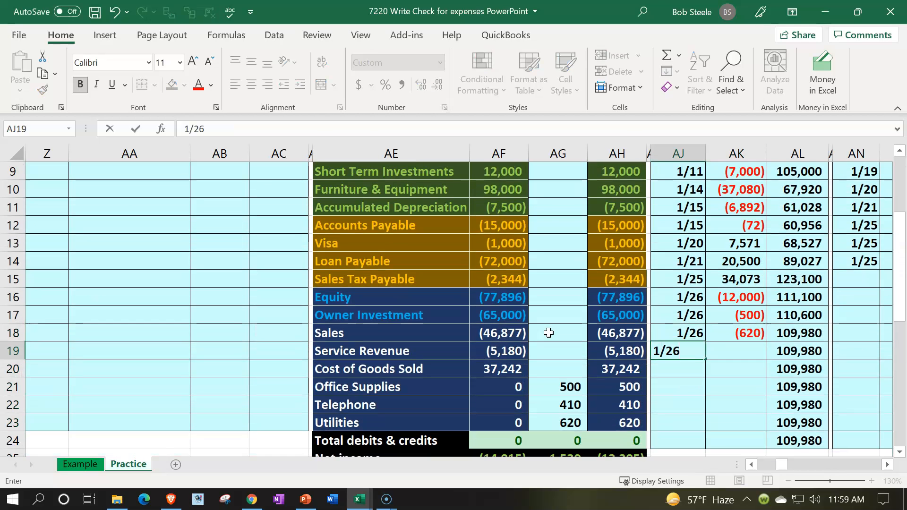
{"action": "type", "text": "26"}
{"action": "key", "text": "Return"}
Post the Telephone check's credit to the Checking ledger by linking entry cell AK19 to the journal amount in AC6
{"action": "key", "text": "Up"}
{"action": "key", "text": "Right"}
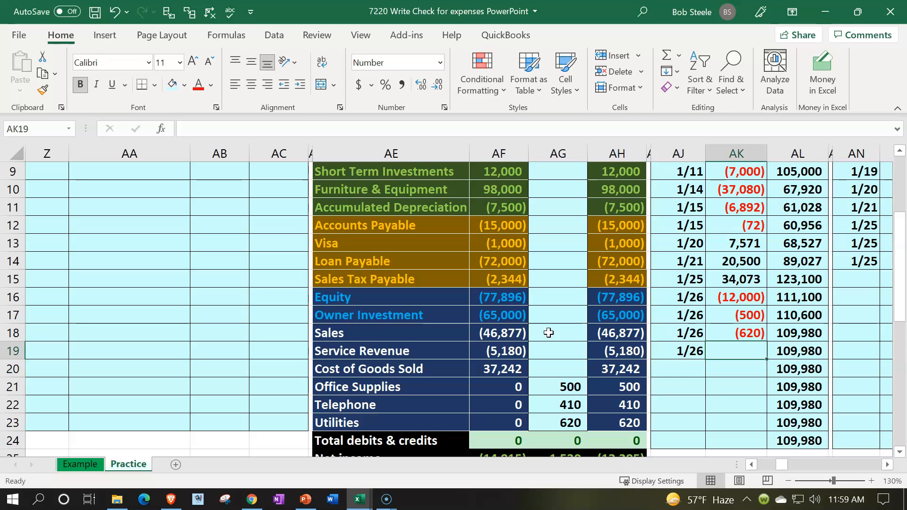
{"action": "type", "text": "="}
{"action": "key", "text": "Left"}
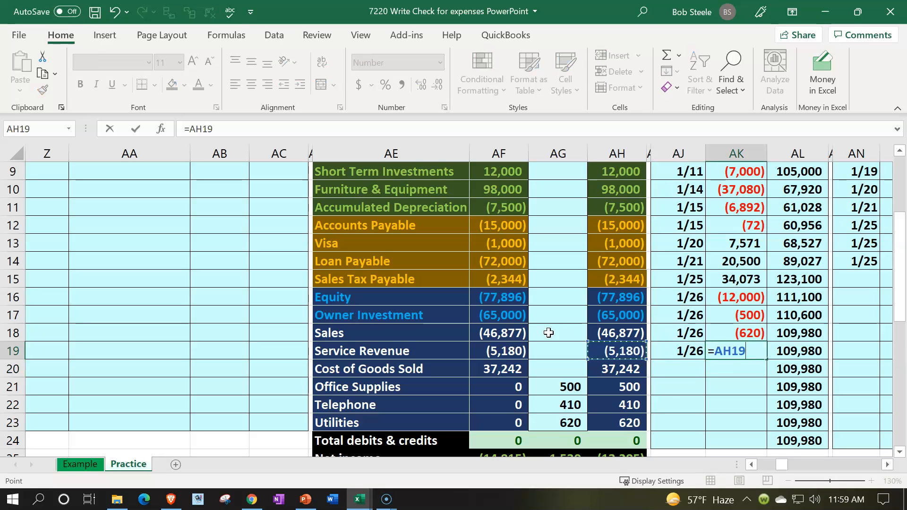
{"action": "key", "text": "Left"}
{"action": "key", "text": "Left"}
{"action": "key", "text": "Up"}
{"action": "key", "text": "Up"}
{"action": "key", "text": "Up"}
{"action": "key", "text": "Up"}
{"action": "key", "text": "Up"}
{"action": "key", "text": "Up"}
{"action": "key", "text": "Up"}
{"action": "key", "text": "Up"}
{"action": "key", "text": "Up"}
{"action": "key", "text": "Up"}
{"action": "key", "text": "Up"}
{"action": "key", "text": "Up"}
{"action": "key", "text": "Up"}
{"action": "key", "text": "Up"}
{"action": "key", "text": "Up"}
{"action": "key", "text": "Up"}
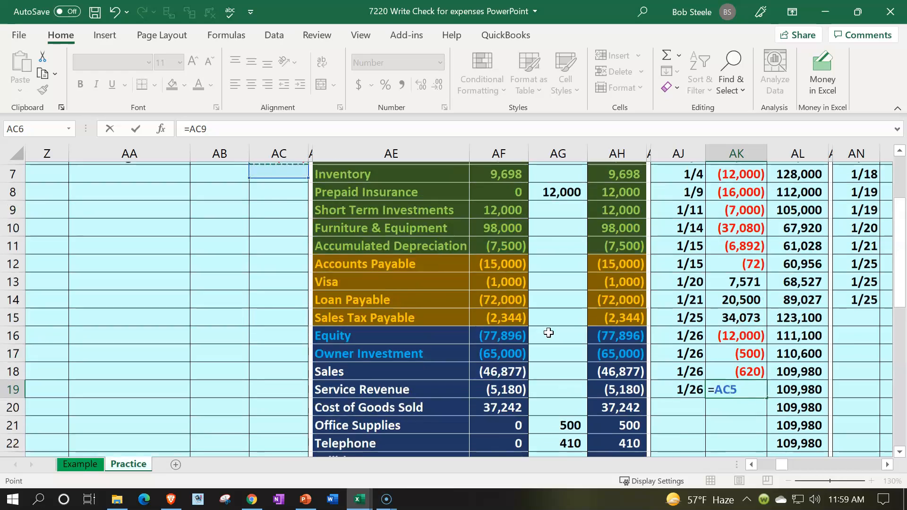
{"action": "key", "text": "Down"}
{"action": "key", "text": "Down"}
{"action": "key", "text": "Down"}
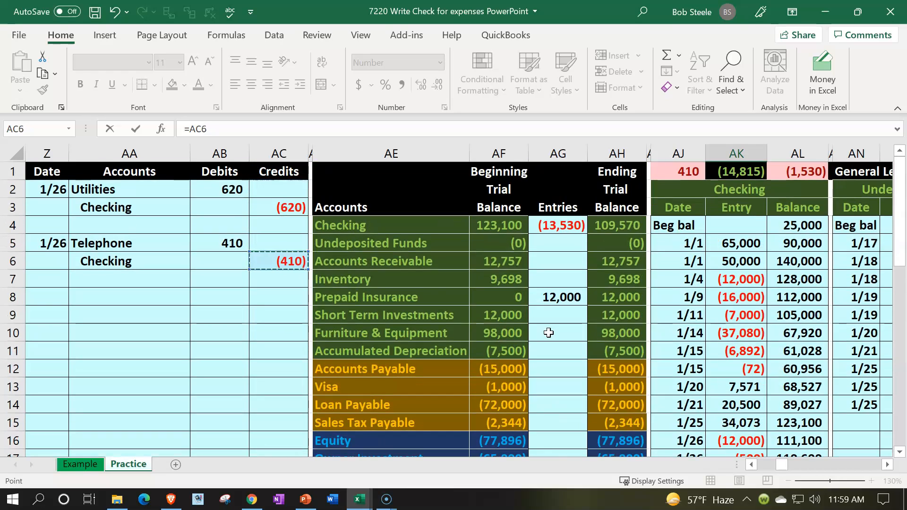
{"action": "key", "text": "Return"}
Compare the Checking ledger's running balance in AL19 with the Checking ending trial balance in AH4
{"action": "key", "text": "Down"}
{"action": "key", "text": "Down"}
{"action": "key", "text": "Down"}
{"action": "key", "text": "Right"}
{"action": "key", "text": "Up"}
{"action": "key", "text": "Up"}
{"action": "key", "text": "Up"}
{"action": "key", "text": "Up"}
{"action": "key", "text": "Up"}
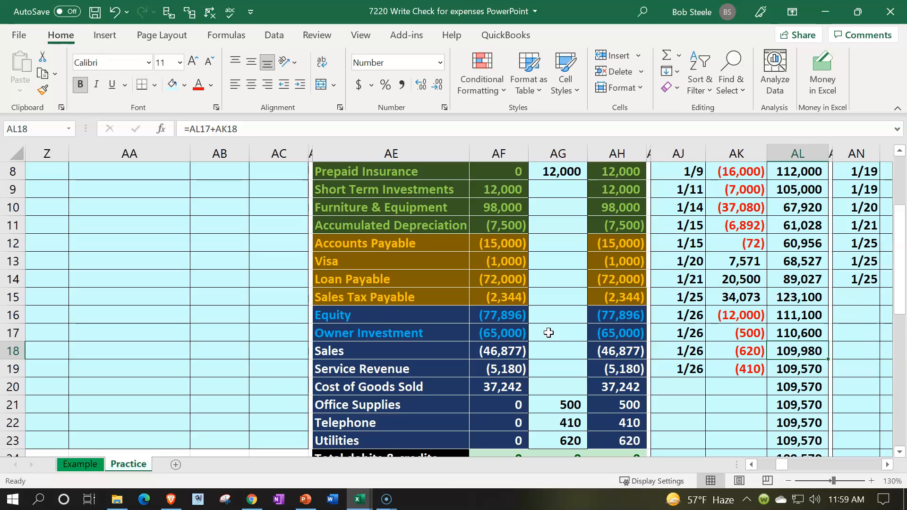
{"action": "key", "text": "Down"}
{"action": "key", "text": "Left"}
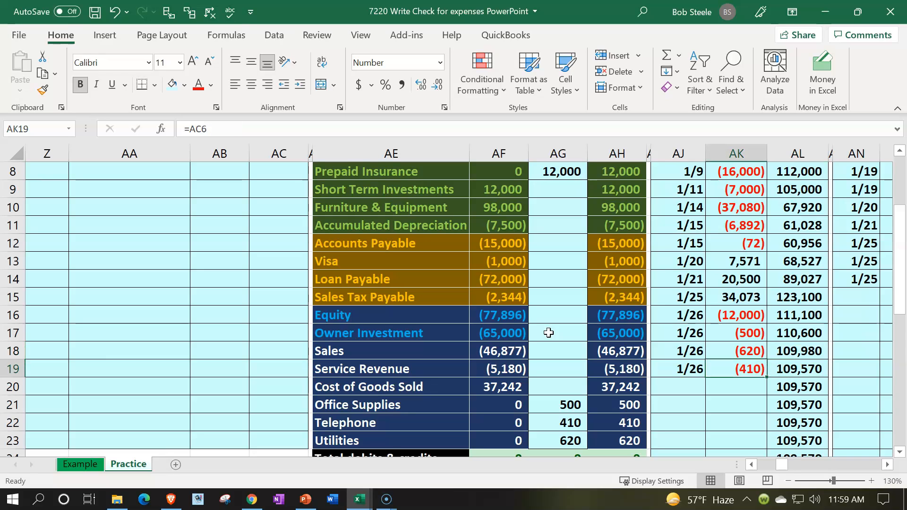
{"action": "key", "text": "Right"}
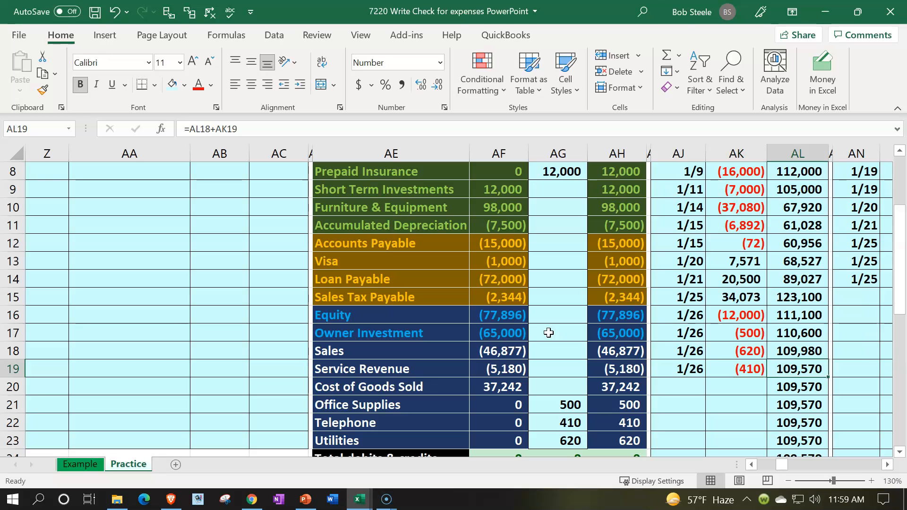
{"action": "scroll", "coordinate": [549, 333], "scroll_direction": "up", "scroll_amount": 3}
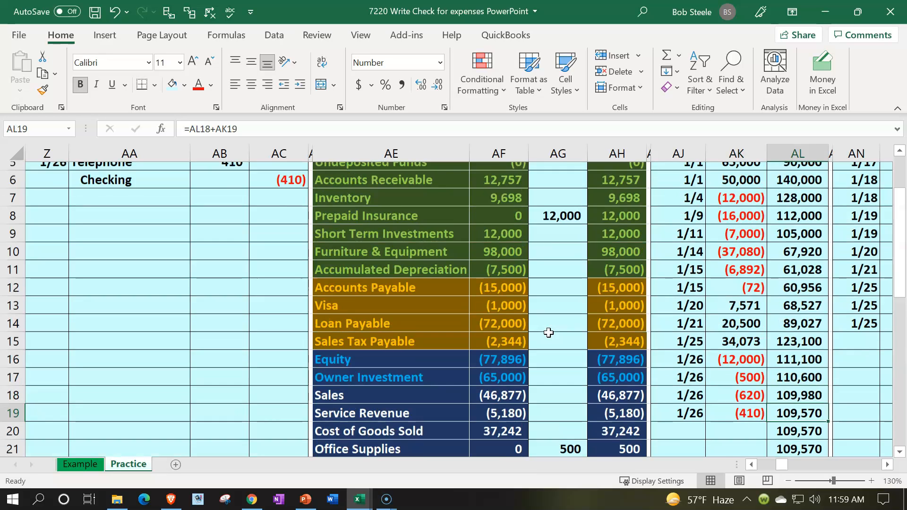
{"action": "left_click", "coordinate": [598, 229]}
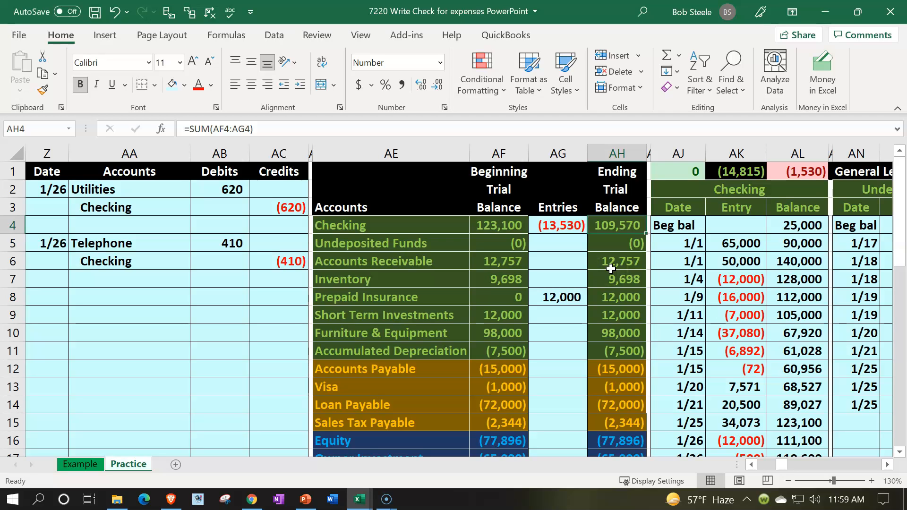
Compare the net income check in AL1 and the ledger total in AK1 with the trial balance net income in AH25
{"action": "left_click", "coordinate": [801, 180]}
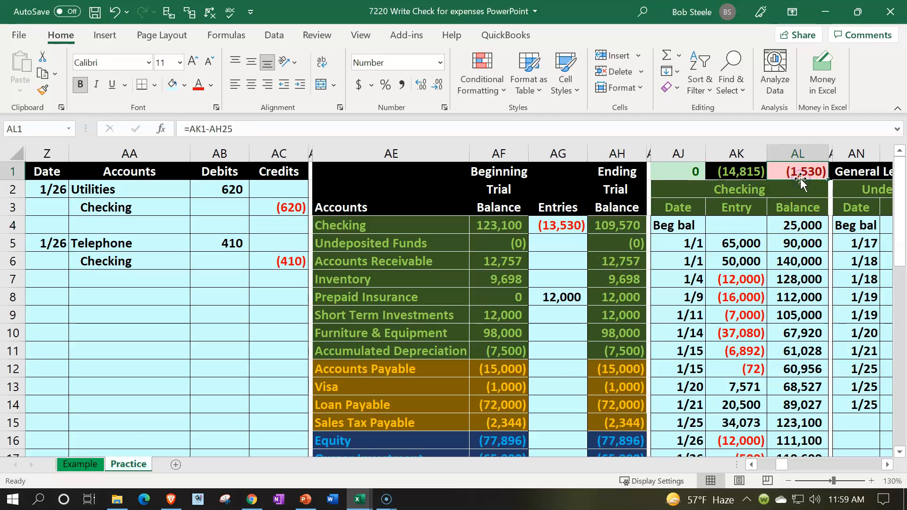
{"action": "key", "text": "Right"}
{"action": "key", "text": "Right"}
{"action": "key", "text": "Right"}
{"action": "key", "text": "Right"}
{"action": "key", "text": "Right"}
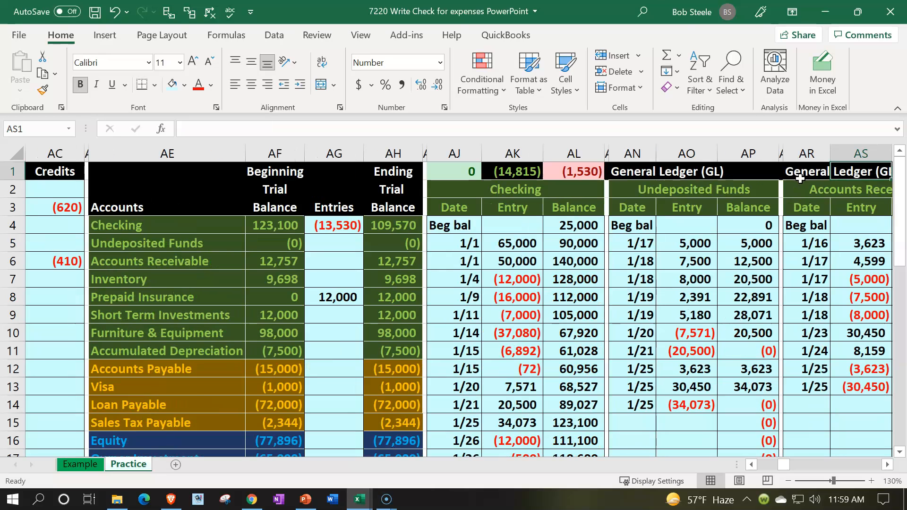
{"action": "left_click", "coordinate": [508, 171]}
{"action": "scroll", "coordinate": [508, 178], "scroll_direction": "down", "scroll_amount": 3}
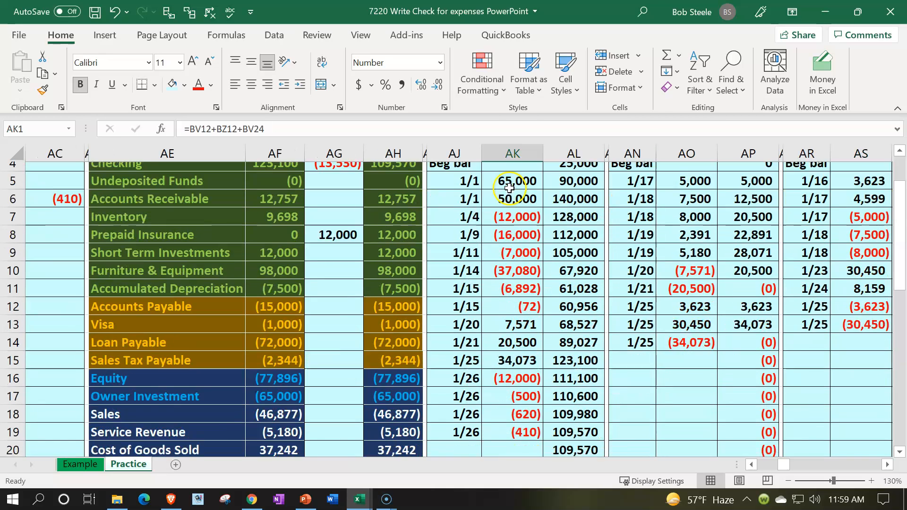
{"action": "left_click", "coordinate": [385, 442]}
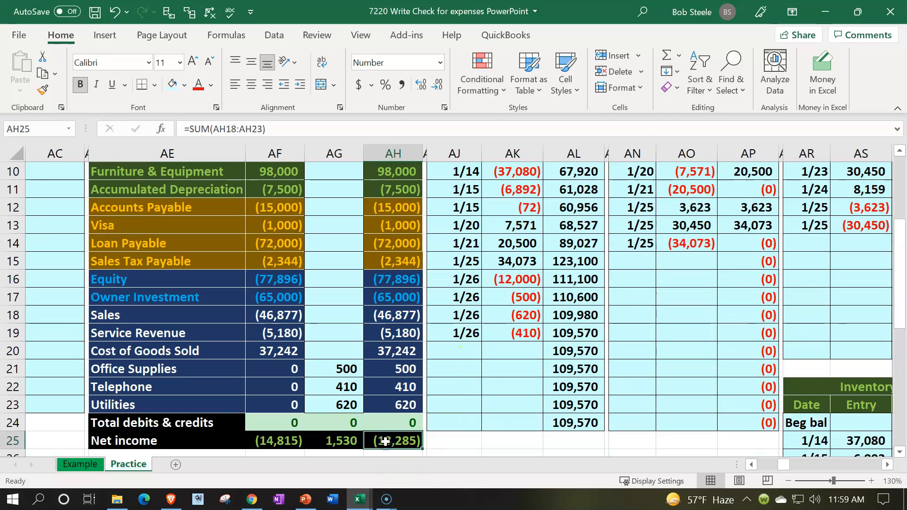
{"action": "scroll", "coordinate": [451, 336], "scroll_direction": "up", "scroll_amount": 3}
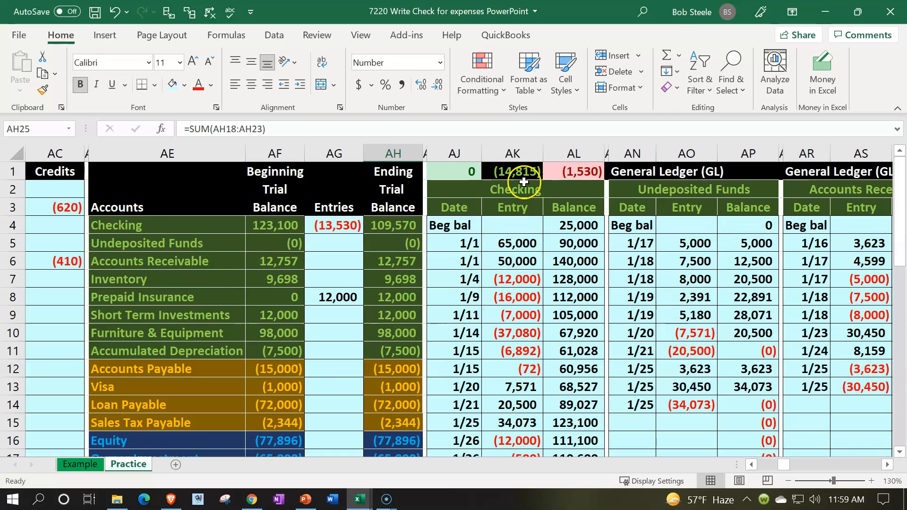
Extend the ledger net income formula in AK1 by adding the Office Supplies ending balance in BZ24
{"action": "double_click", "coordinate": [514, 170]}
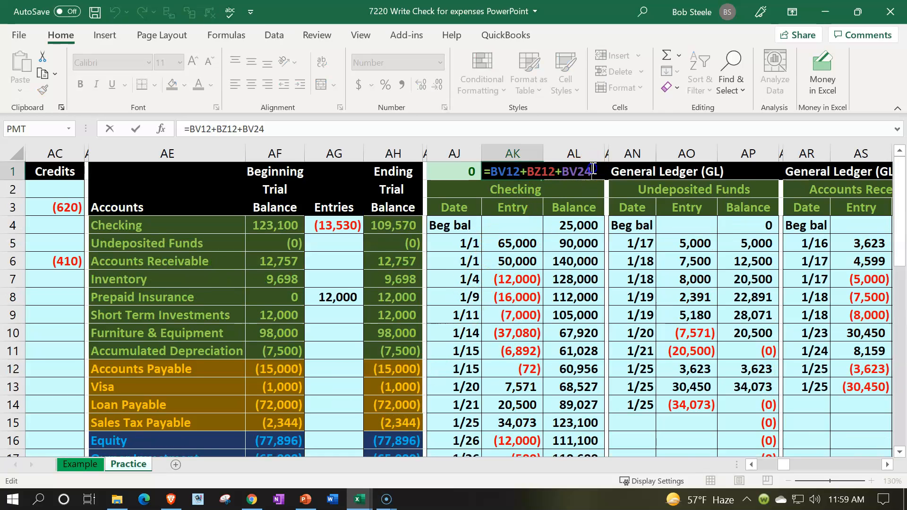
{"action": "type", "text": "+"}
{"action": "left_click", "coordinate": [630, 279]}
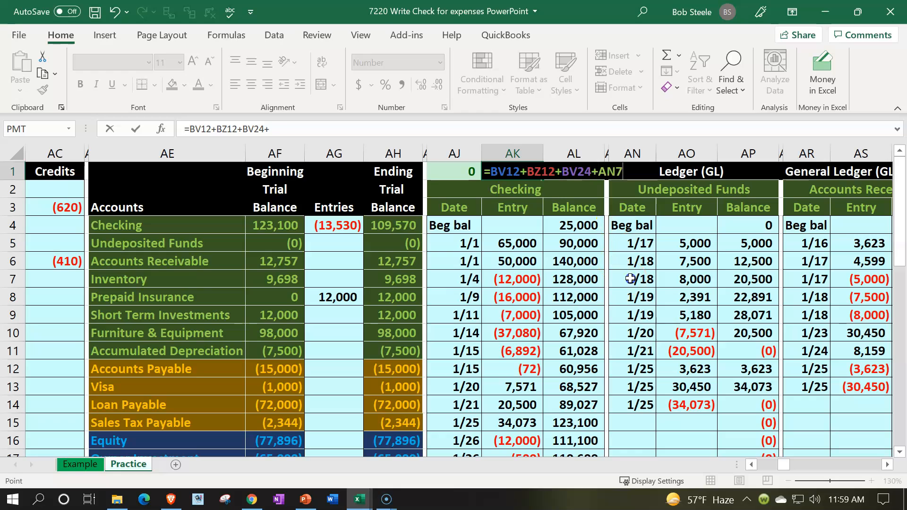
{"action": "key", "text": "Right"}
{"action": "key", "text": "Right"}
{"action": "key", "text": "Right"}
{"action": "key", "text": "Right"}
{"action": "key", "text": "Right"}
{"action": "key", "text": "Right"}
{"action": "key", "text": "Right"}
{"action": "key", "text": "Right"}
{"action": "key", "text": "Right"}
{"action": "key", "text": "Right"}
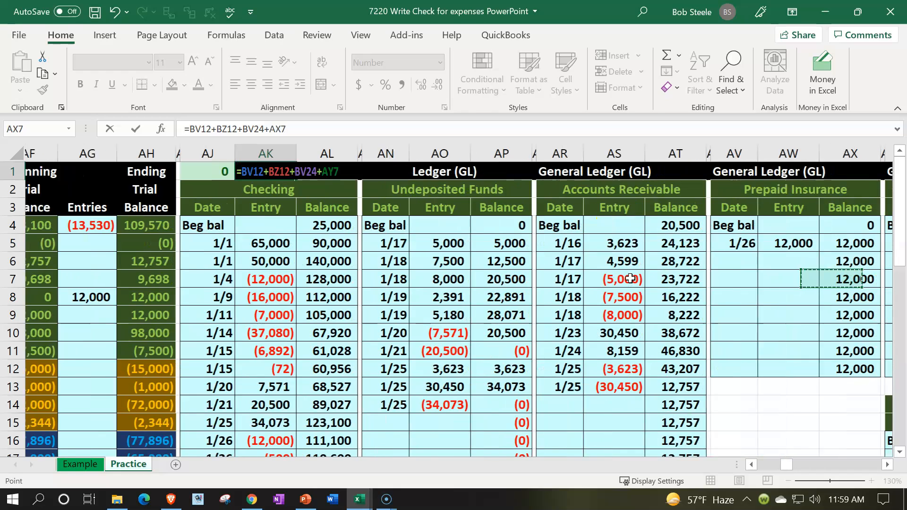
{"action": "key", "text": "Right"}
{"action": "key", "text": "Right"}
{"action": "key", "text": "Right"}
{"action": "key", "text": "Right"}
{"action": "key", "text": "Right"}
{"action": "key", "text": "Right"}
{"action": "key", "text": "Right"}
{"action": "key", "text": "Right"}
{"action": "key", "text": "Right"}
{"action": "key", "text": "Right"}
{"action": "key", "text": "Right"}
{"action": "key", "text": "Right"}
{"action": "key", "text": "Right"}
{"action": "key", "text": "Right"}
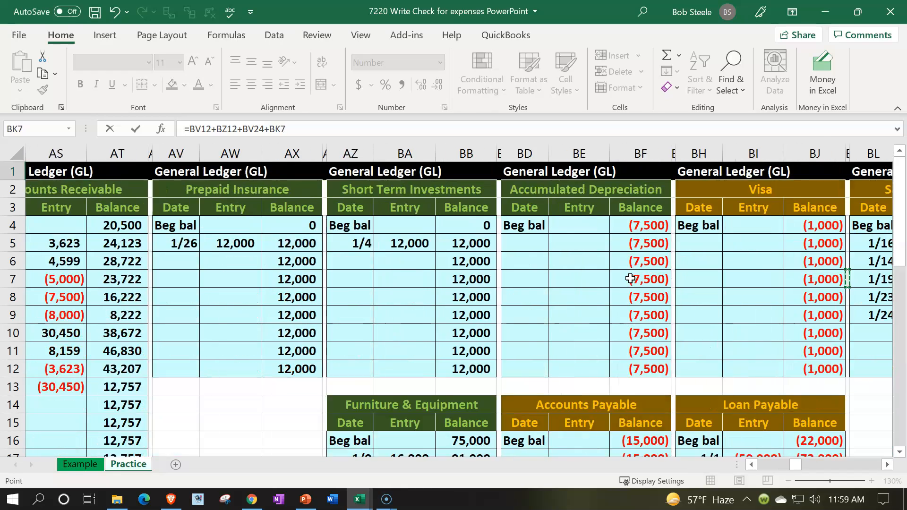
{"action": "key", "text": "Right"}
{"action": "key", "text": "Right"}
{"action": "key", "text": "Right"}
{"action": "key", "text": "Right"}
{"action": "key", "text": "Right"}
{"action": "key", "text": "Right"}
{"action": "key", "text": "Right"}
{"action": "key", "text": "Right"}
{"action": "key", "text": "Right"}
{"action": "key", "text": "Right"}
{"action": "key", "text": "Right"}
{"action": "key", "text": "Right"}
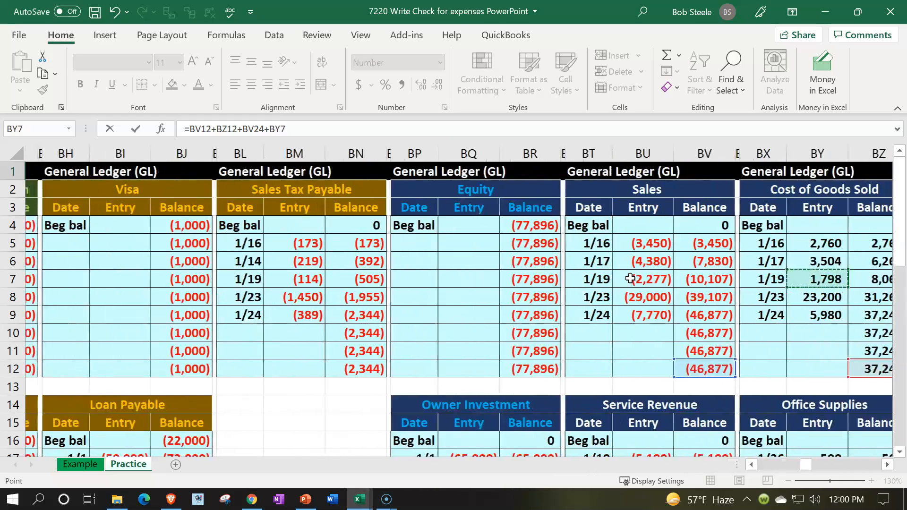
{"action": "key", "text": "Right"}
{"action": "key", "text": "Right"}
{"action": "key", "text": "Right"}
{"action": "key", "text": "Right"}
{"action": "key", "text": "Right"}
{"action": "key", "text": "Right"}
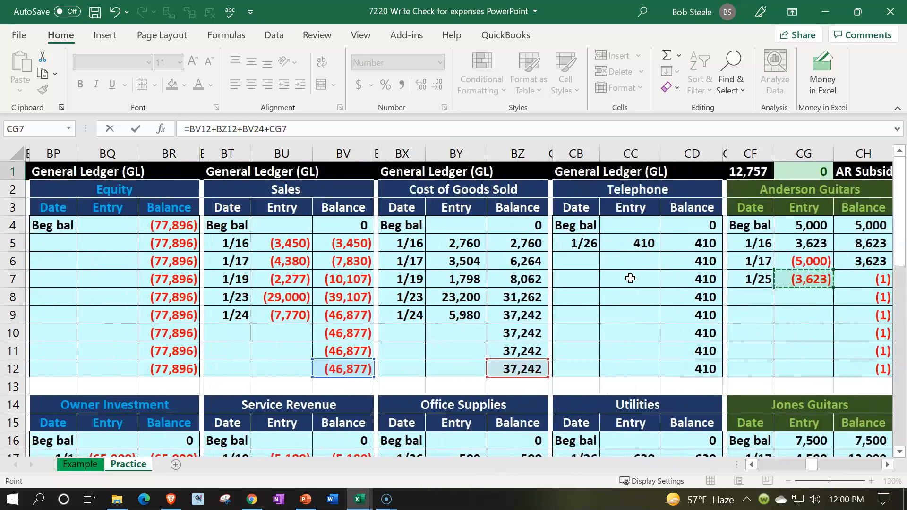
{"action": "scroll", "coordinate": [631, 278], "scroll_direction": "down", "scroll_amount": 2}
{"action": "scroll", "coordinate": [630, 278], "scroll_direction": "down", "scroll_amount": 2}
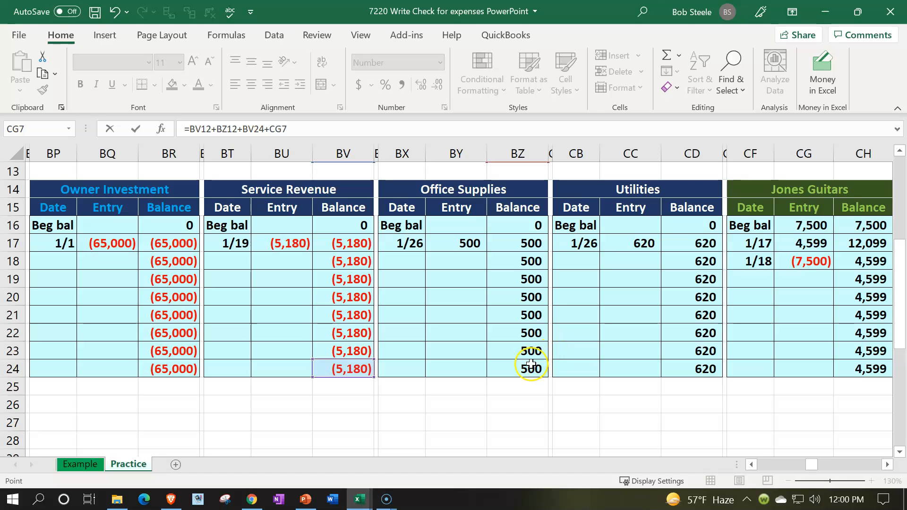
{"action": "left_click", "coordinate": [532, 367]}
Add the Telephone balance CD12 and the Utilities balance CD24 to the formula in AK1 and enter it
{"action": "type", "text": "+"}
{"action": "scroll", "coordinate": [662, 396], "scroll_direction": "up", "scroll_amount": 4}
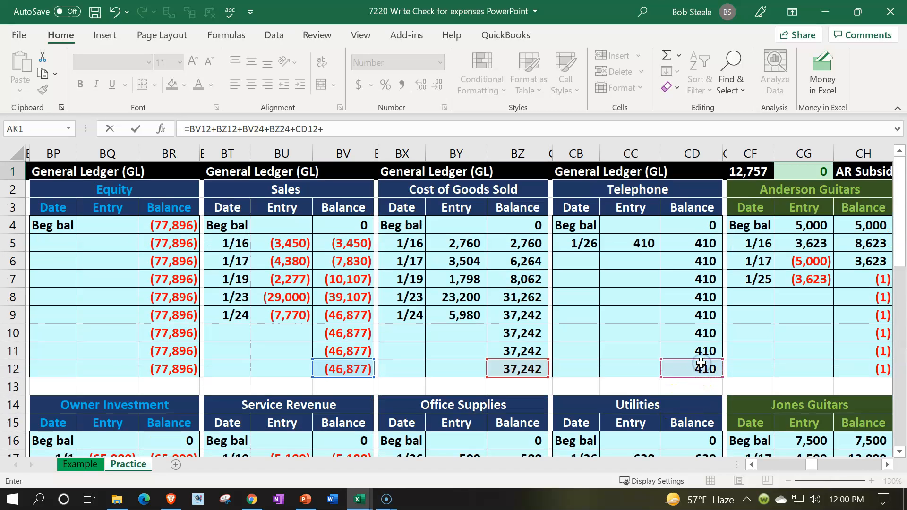
{"action": "scroll", "coordinate": [701, 363], "scroll_direction": "down", "scroll_amount": 4}
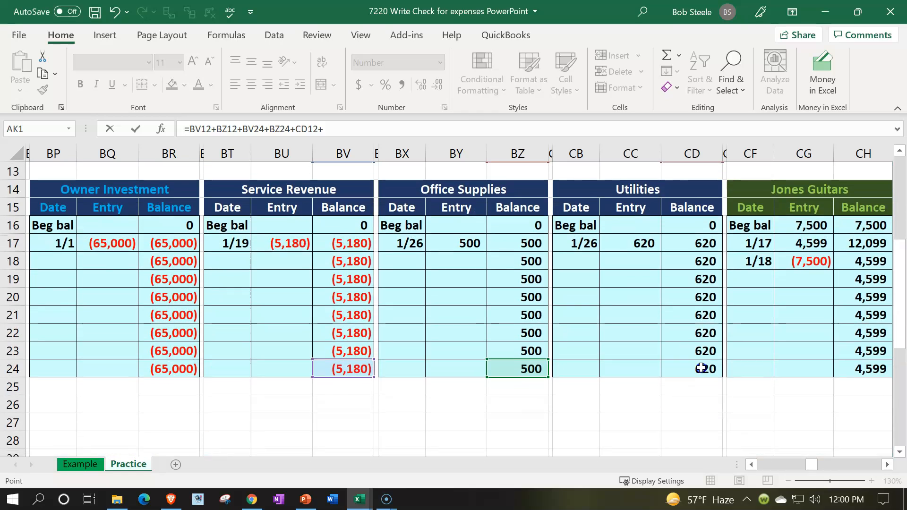
{"action": "key", "text": "Return"}
{"action": "key", "text": "Up"}
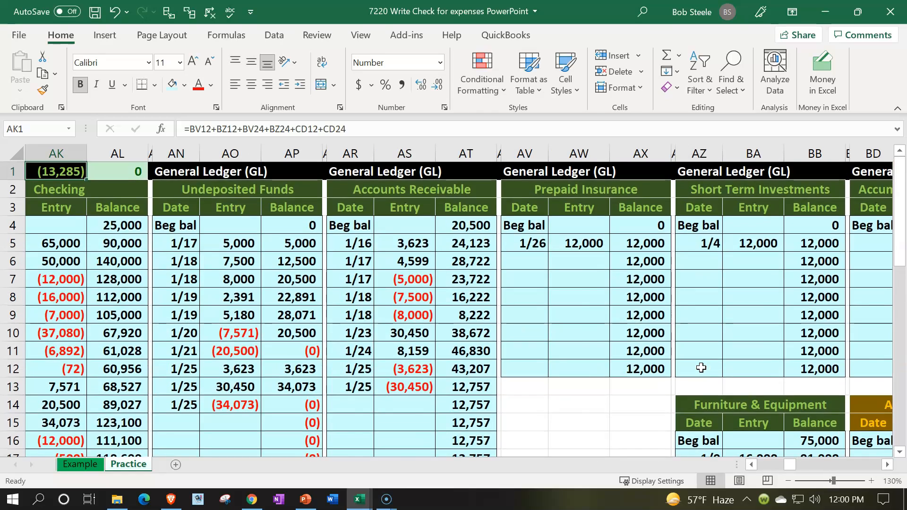
Check the ledger balance check in AJ1 and the net income check in AL1
{"action": "key", "text": "Left"}
{"action": "key", "text": "Left"}
{"action": "key", "text": "Right"}
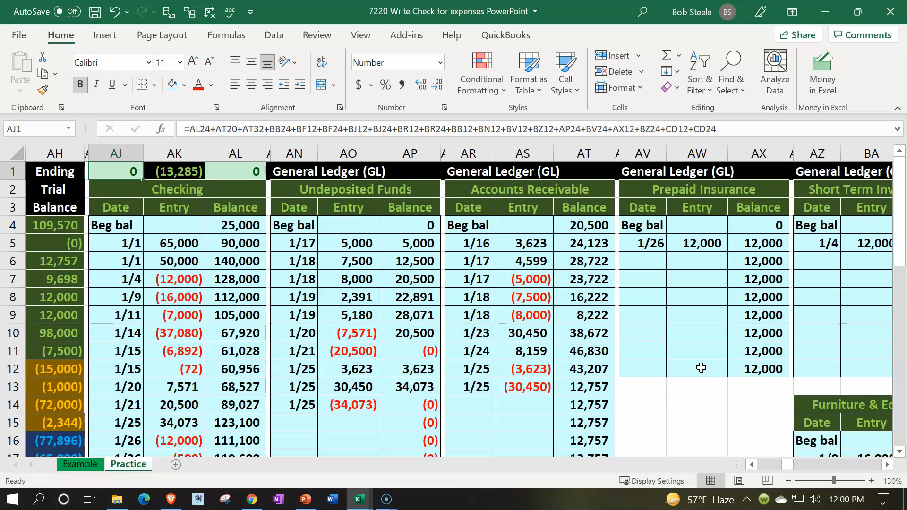
{"action": "key", "text": "Right"}
{"action": "key", "text": "Right"}
Review the 1/26 Utilities and Telephone journal entries in columns Z to AC beside the trial balance
{"action": "key", "text": "Left"}
{"action": "key", "text": "Left"}
{"action": "key", "text": "Left"}
{"action": "key", "text": "Left"}
{"action": "key", "text": "Left"}
{"action": "key", "text": "Left"}
{"action": "key", "text": "Left"}
{"action": "key", "text": "Left"}
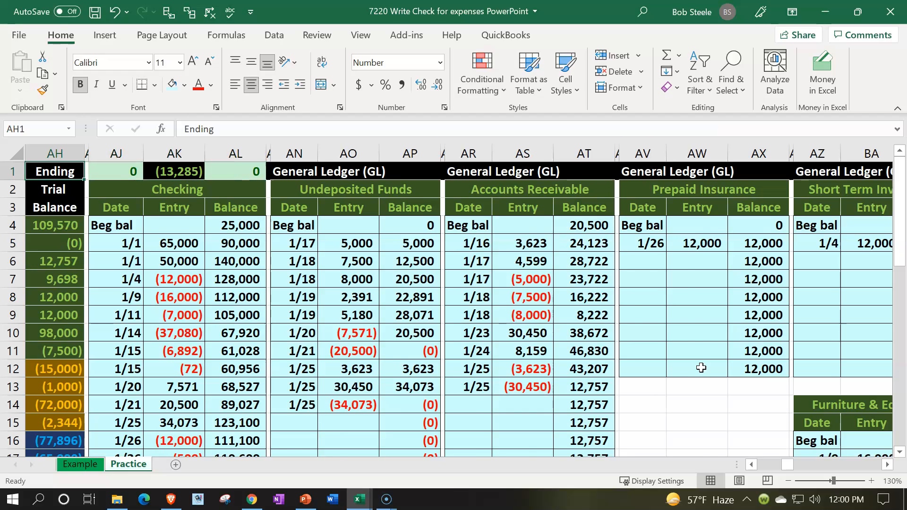
{"action": "key", "text": "Left"}
{"action": "key", "text": "Left"}
{"action": "key", "text": "Left"}
{"action": "key", "text": "Left"}
{"action": "key", "text": "Left"}
{"action": "key", "text": "Left"}
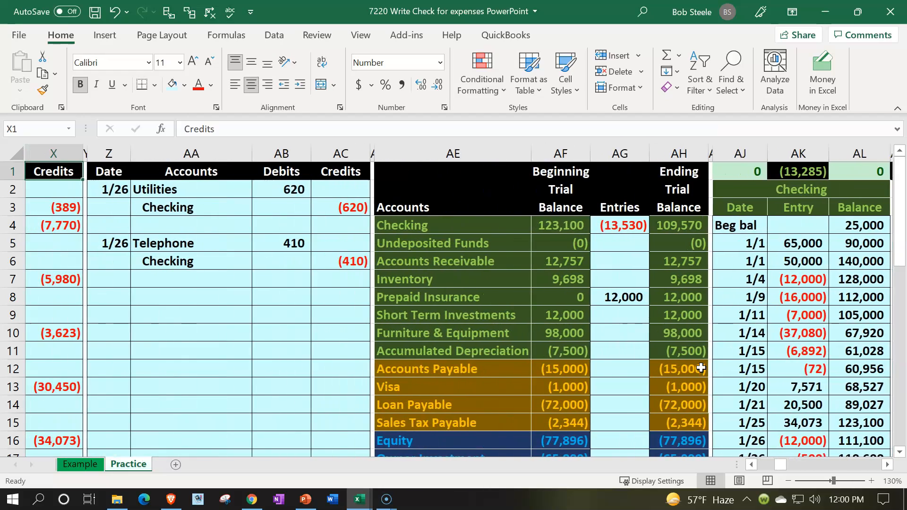
{"action": "key", "text": "Right"}
{"action": "key", "text": "Right"}
{"action": "key", "text": "Right"}
{"action": "key", "text": "Right"}
{"action": "key", "text": "Right"}
{"action": "key", "text": "Right"}
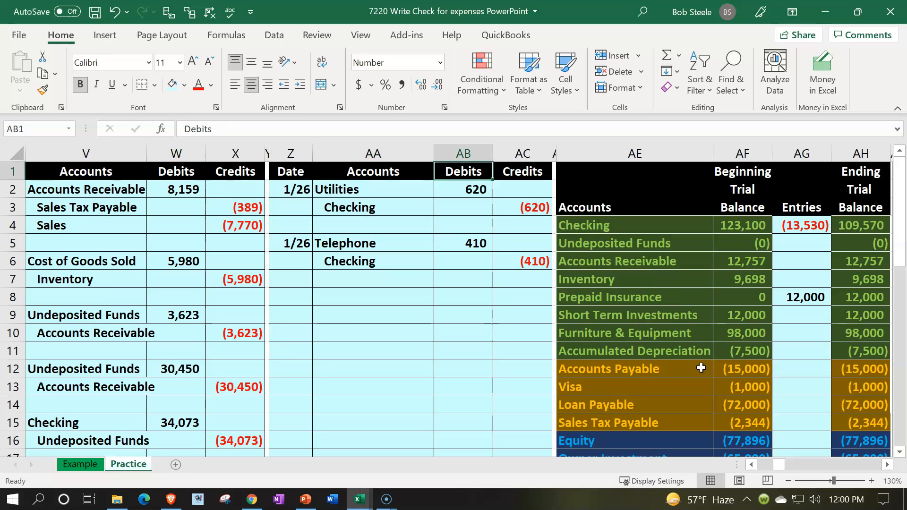
Review the trial balance totals and net income, and examine the ending balances in column AH from Checking down through Sales
{"action": "left_click", "coordinate": [722, 362]}
{"action": "scroll", "coordinate": [723, 362], "scroll_direction": "down", "scroll_amount": 4}
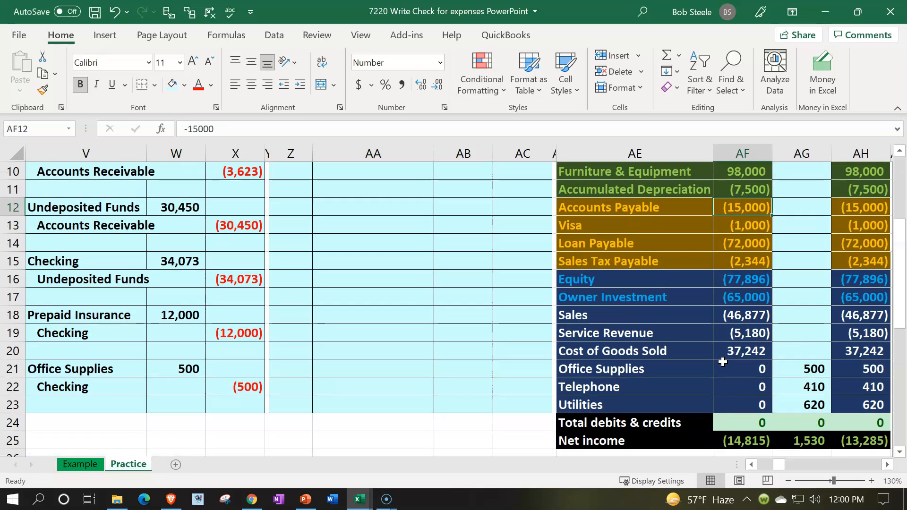
{"action": "scroll", "coordinate": [723, 362], "scroll_direction": "up", "scroll_amount": 4}
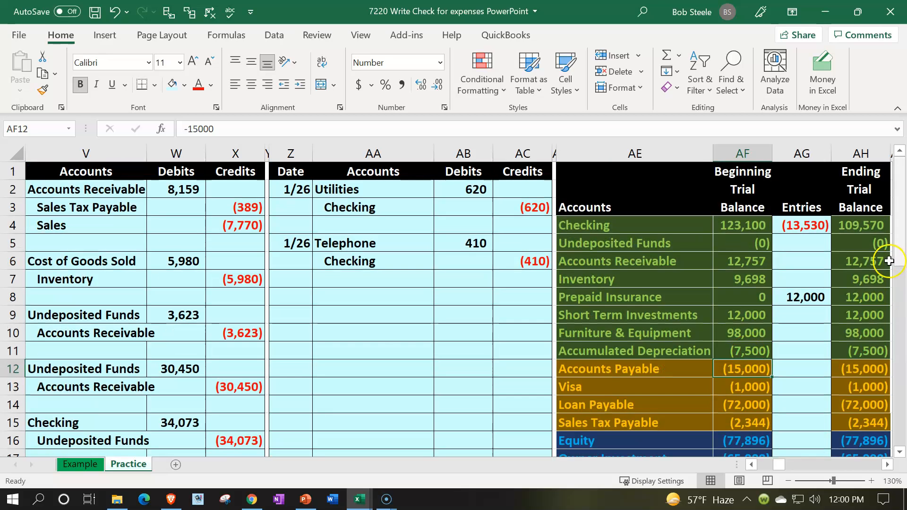
{"action": "left_click", "coordinate": [855, 226]}
{"action": "key", "text": "Down"}
{"action": "key", "text": "Down"}
{"action": "key", "text": "Down"}
{"action": "key", "text": "Down"}
{"action": "key", "text": "Down"}
{"action": "key", "text": "Down"}
{"action": "key", "text": "Down"}
{"action": "key", "text": "Down"}
{"action": "key", "text": "Down"}
{"action": "key", "text": "Down"}
{"action": "key", "text": "Down"}
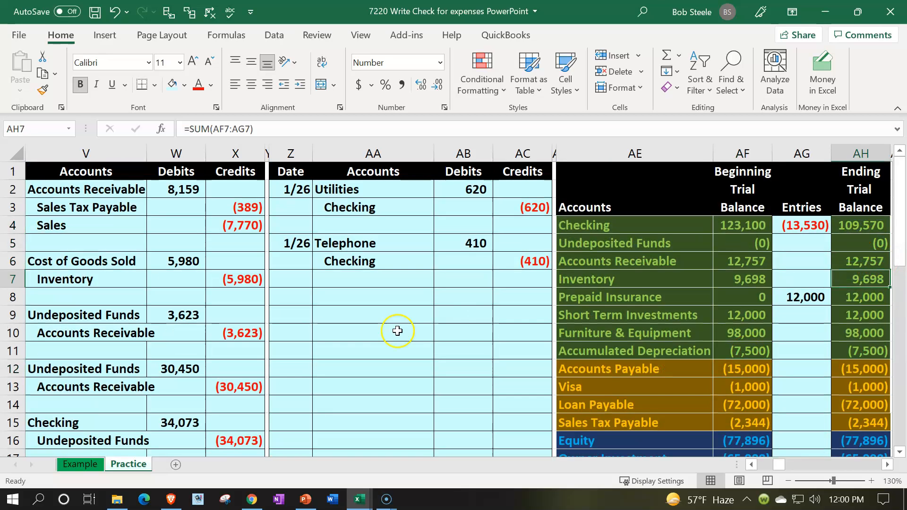
{"action": "key", "text": "Down"}
{"action": "key", "text": "Down"}
{"action": "key", "text": "Down"}
{"action": "key", "text": "Down"}
{"action": "key", "text": "Down"}
{"action": "key", "text": "Down"}
{"action": "key", "text": "Down"}
{"action": "key", "text": "Down"}
{"action": "key", "text": "Down"}
{"action": "key", "text": "Down"}
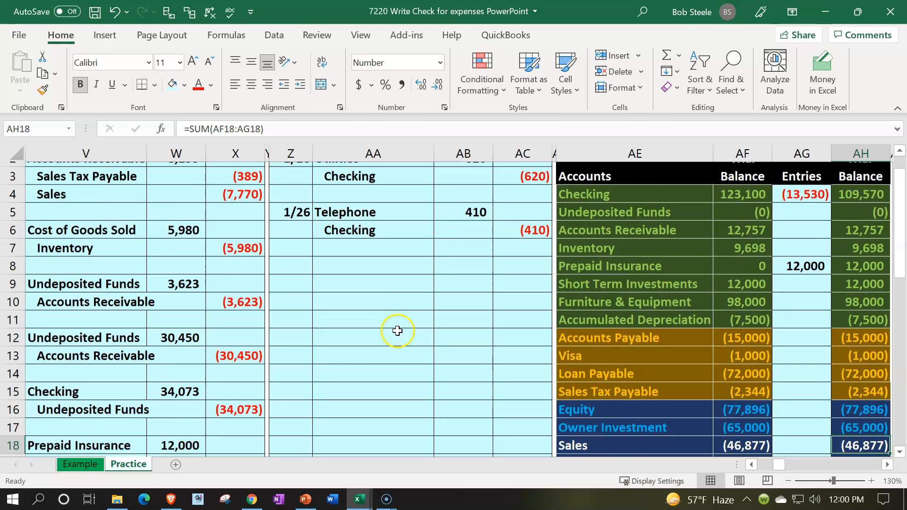